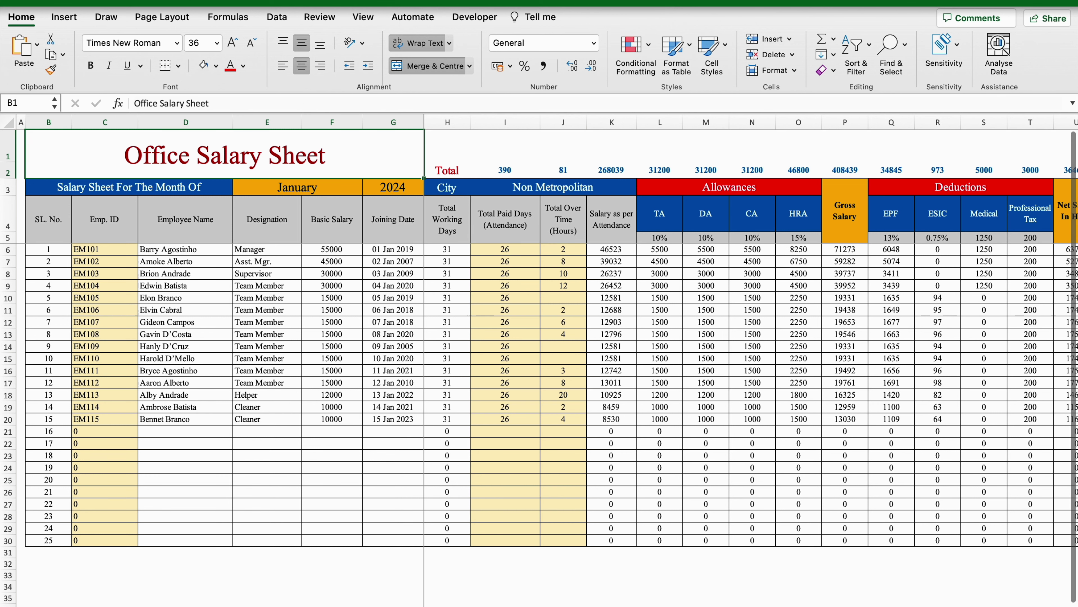
Switch the I3 city type to Metropolitan, then back to Non Metropolitan.
scroll(750, 331, right, 4)
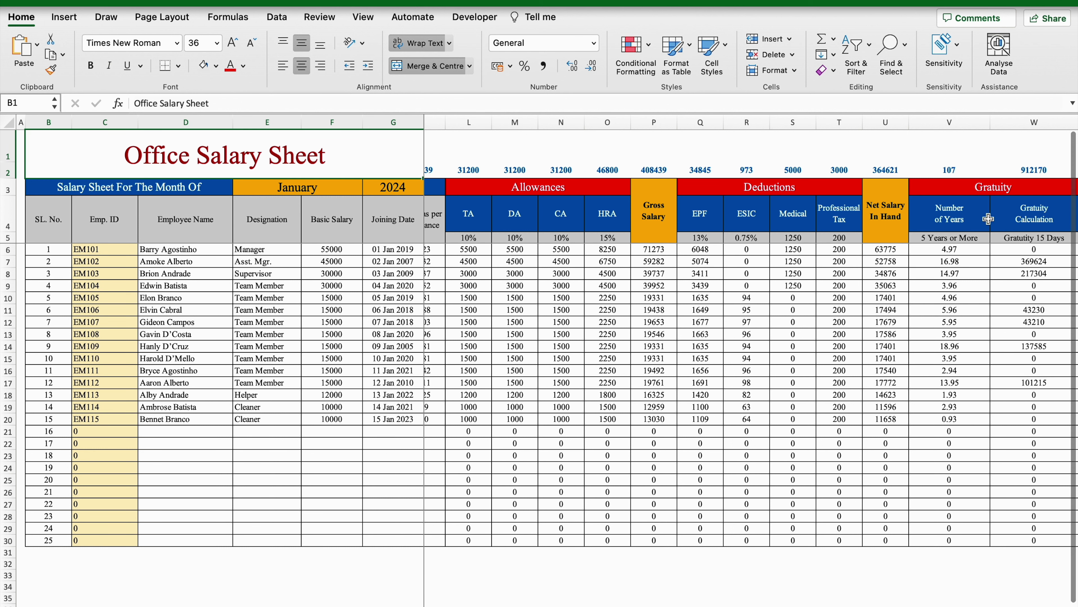
scroll(988, 217, left, 4)
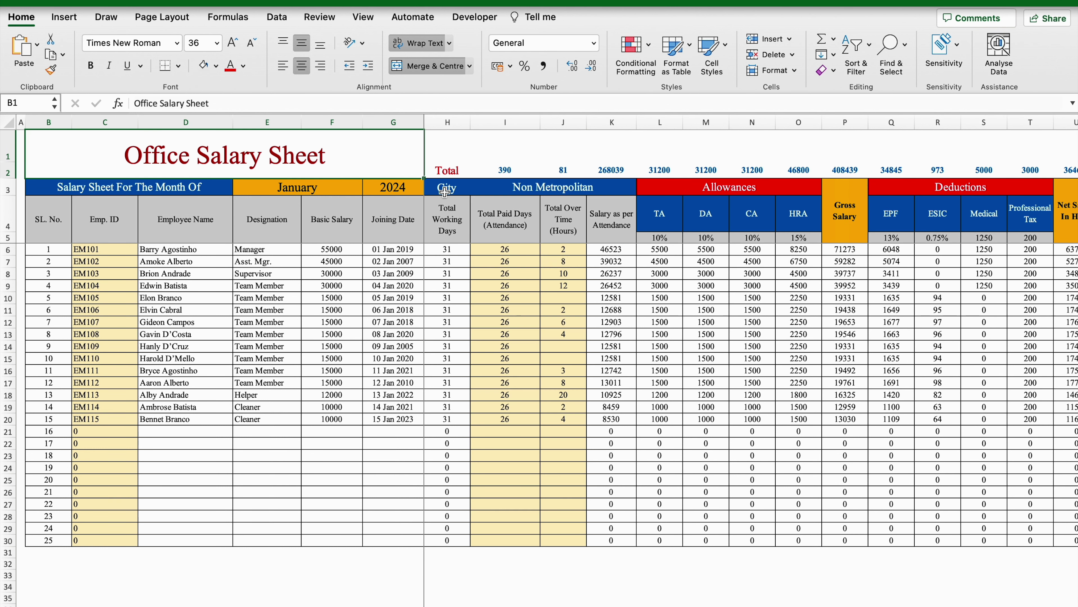
click(443, 189)
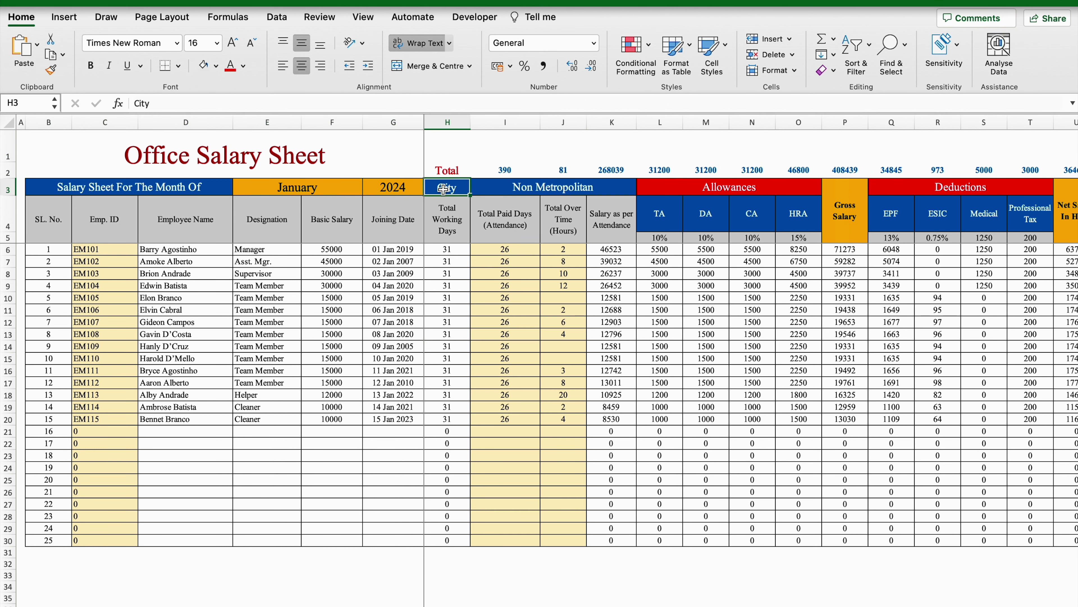
click(562, 190)
click(643, 189)
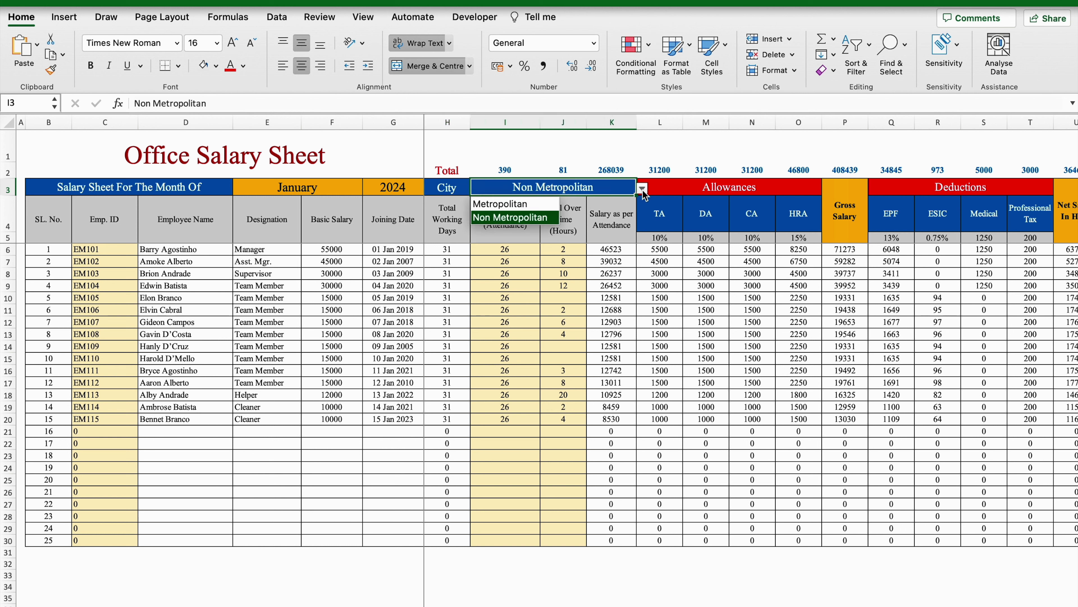
click(554, 204)
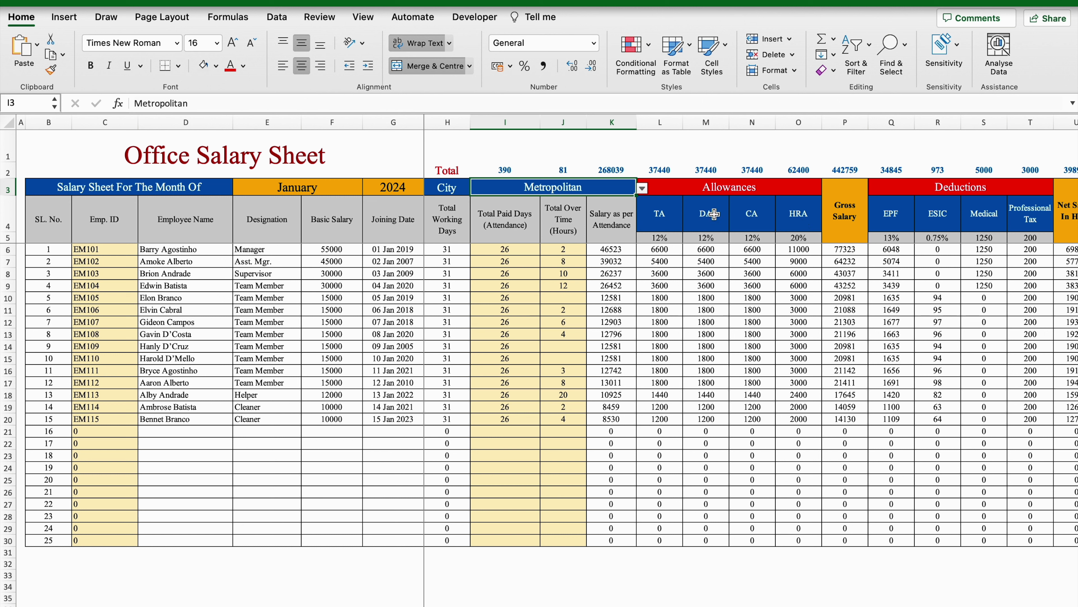
click(643, 189)
click(539, 218)
Check the month and year lists, keeping 2024, and the first employee's paid days and overtime.
click(344, 188)
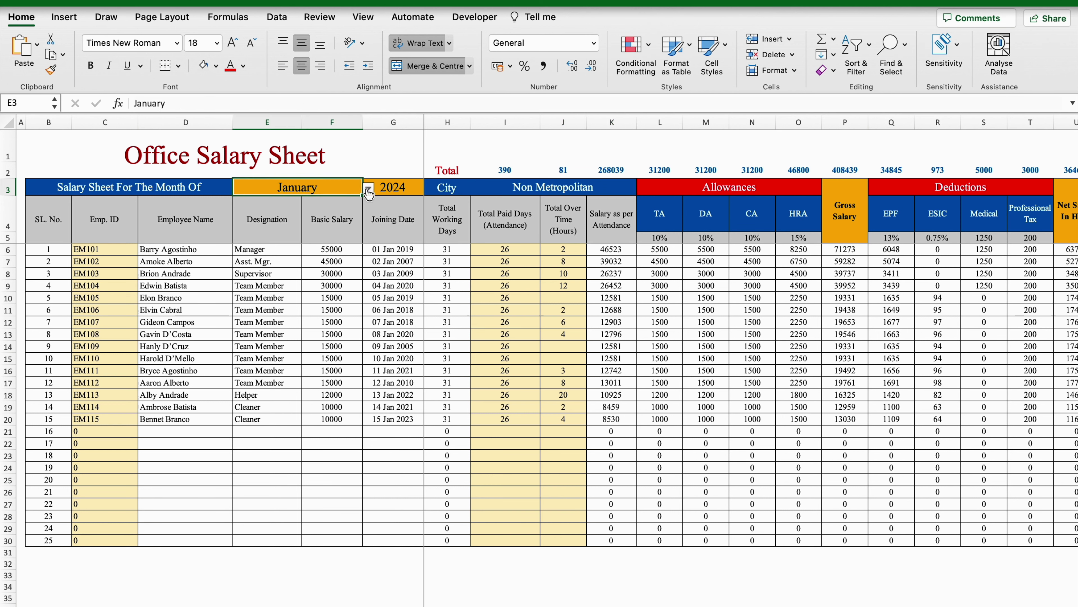
click(369, 189)
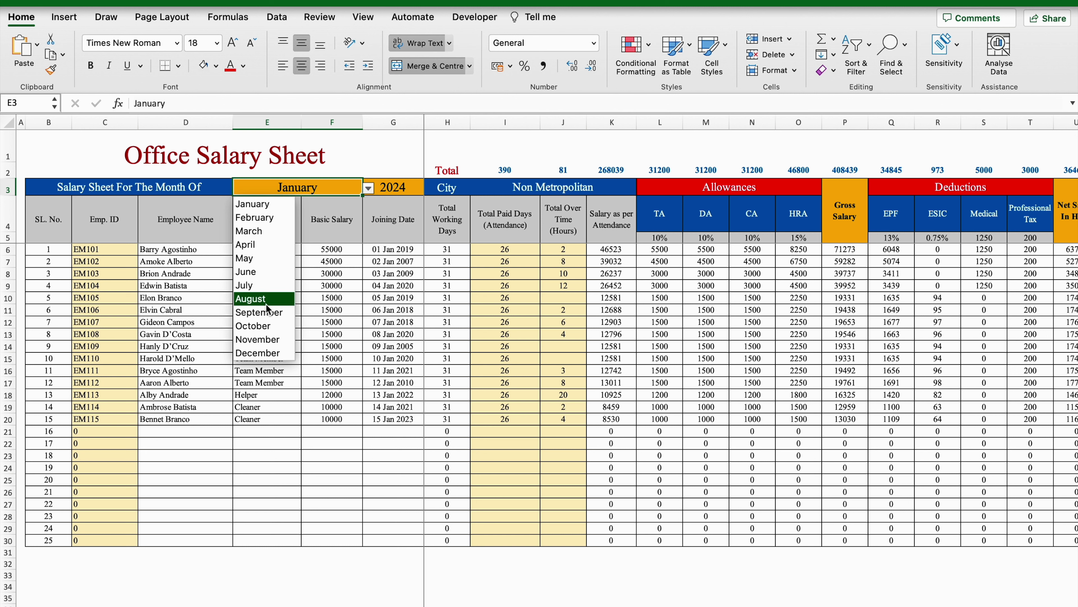
click(415, 182)
click(430, 188)
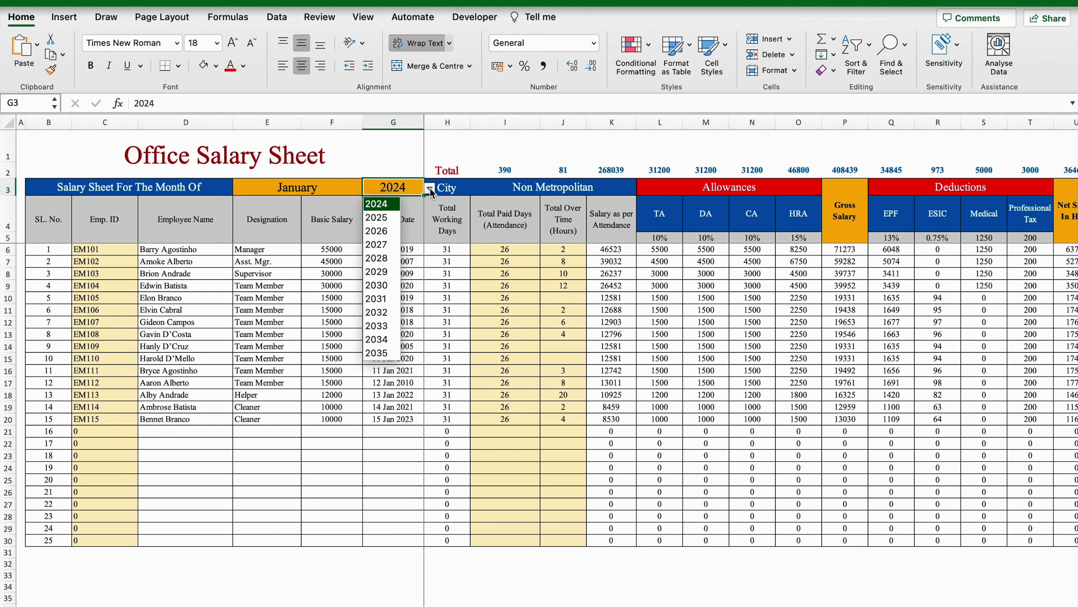
click(505, 276)
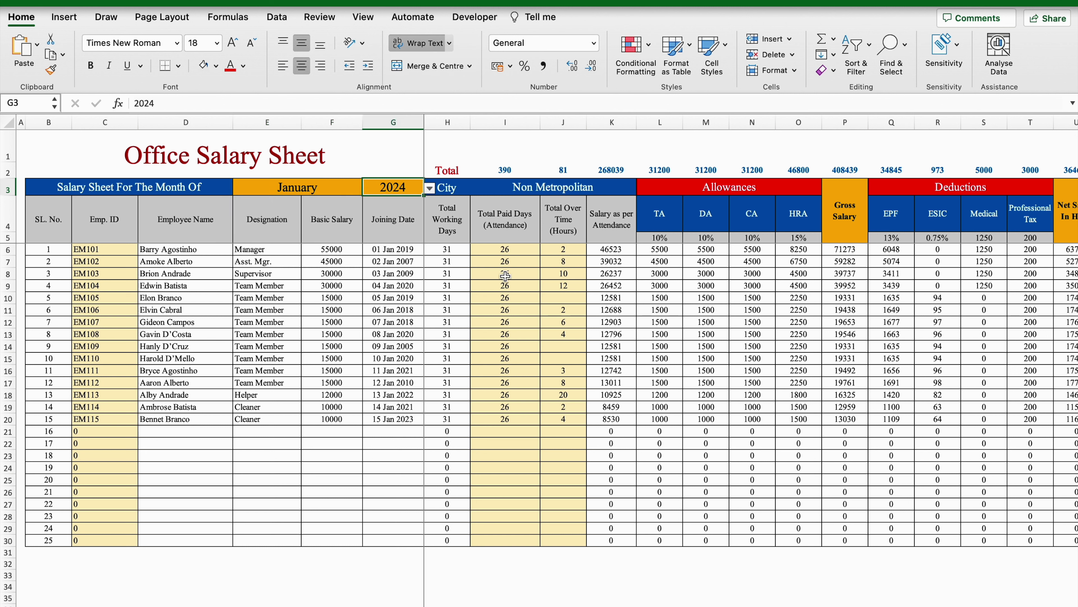
click(512, 251)
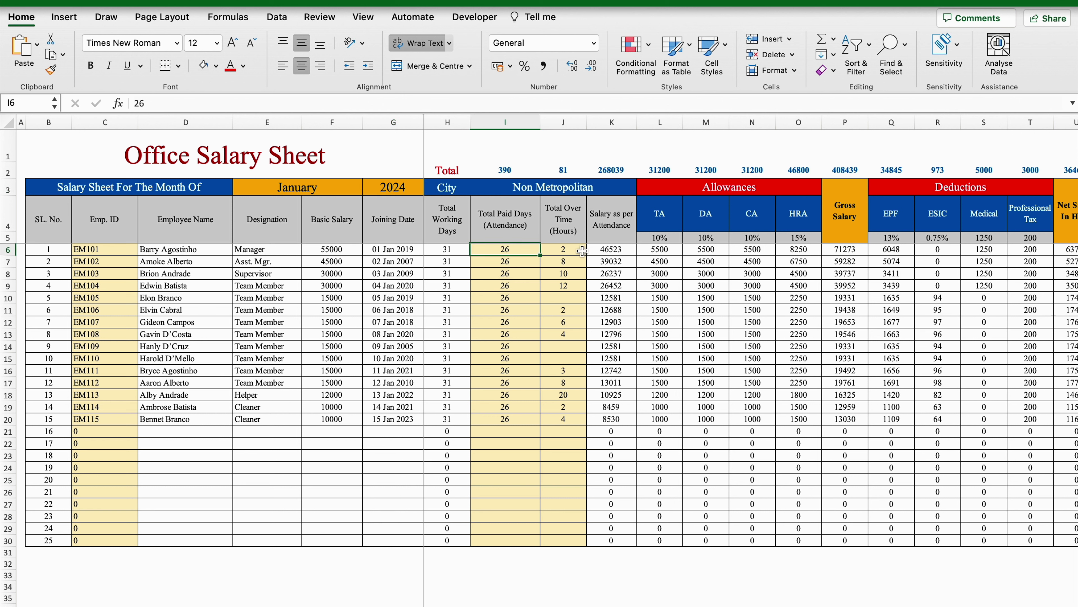
click(571, 251)
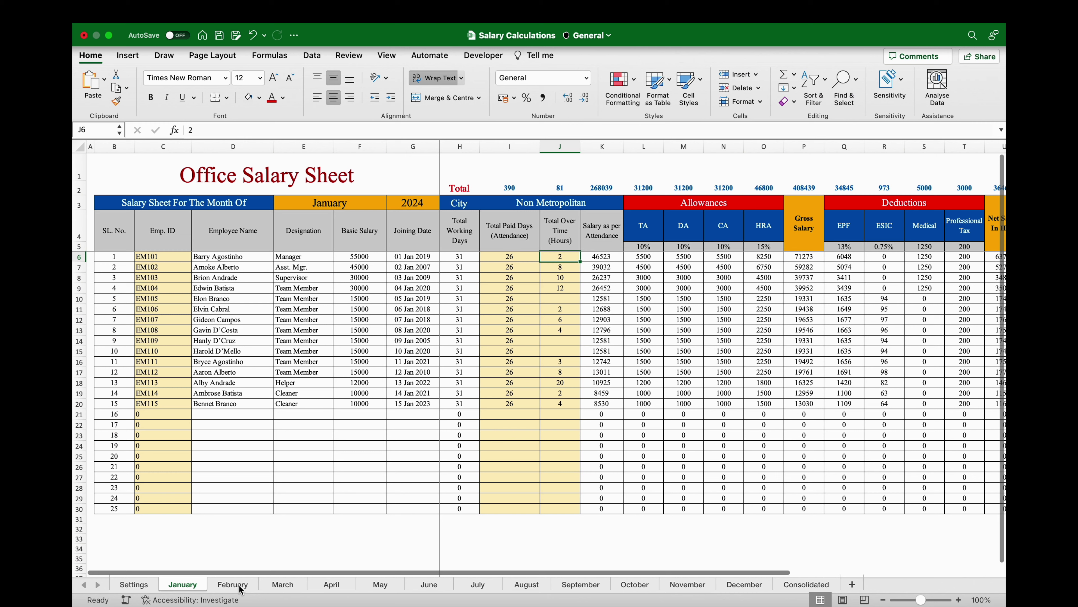
Step through the February, March, April and May sheets.
click(242, 589)
click(291, 591)
click(346, 591)
click(380, 590)
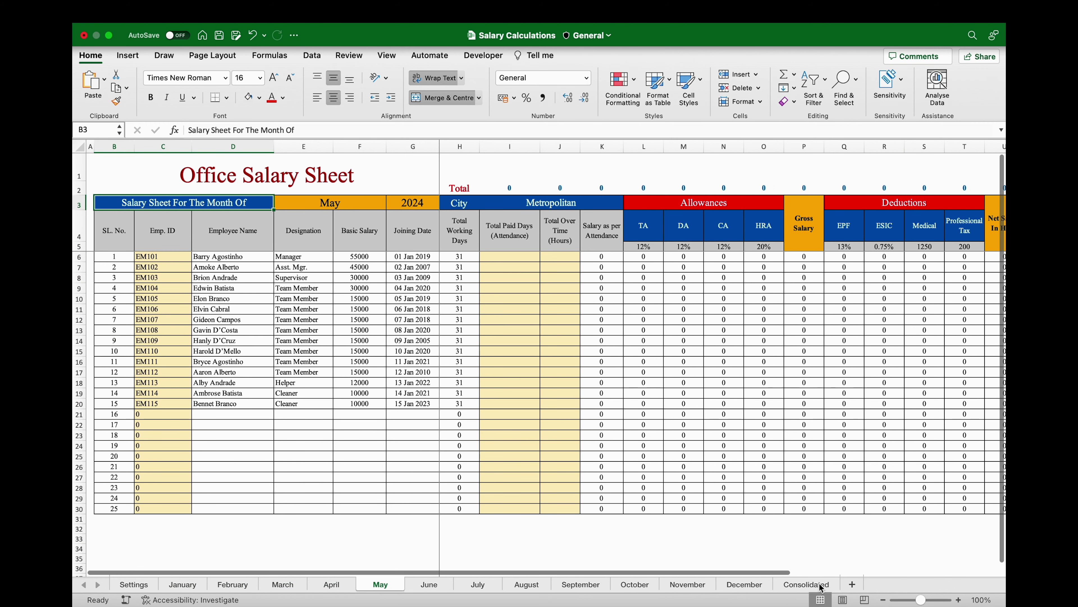
Go to the far-right sheet tab holding the month, year, rate and employee tables.
click(819, 586)
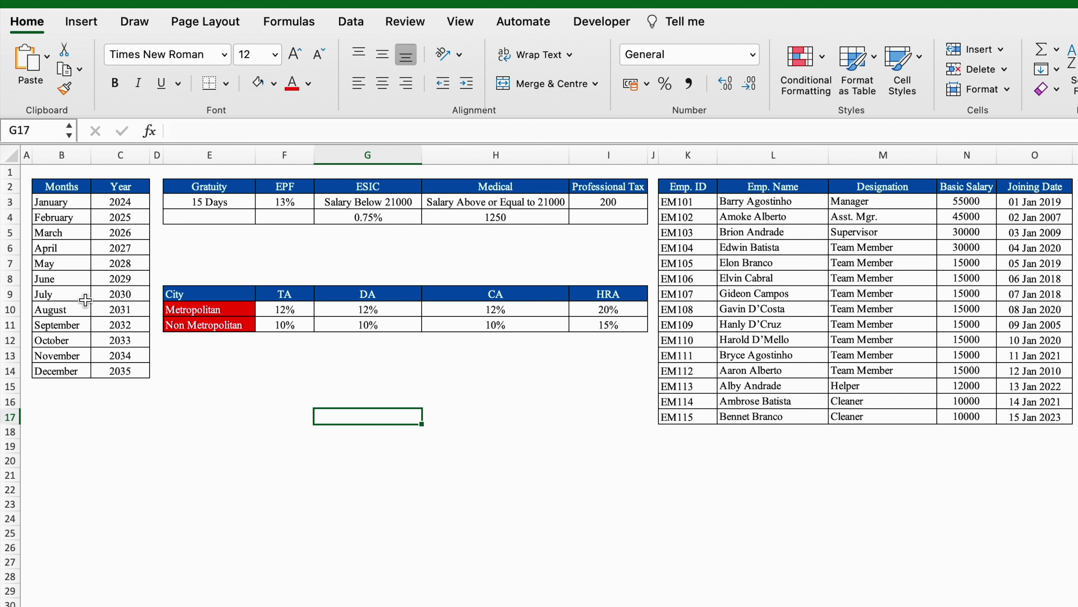
click(62, 203)
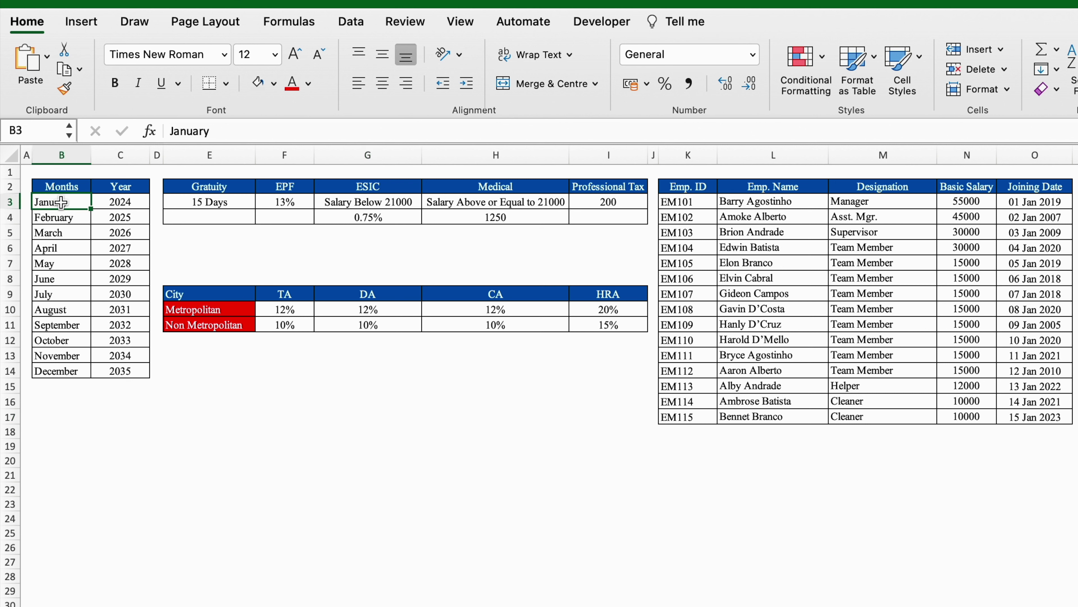
click(125, 202)
click(230, 201)
click(291, 200)
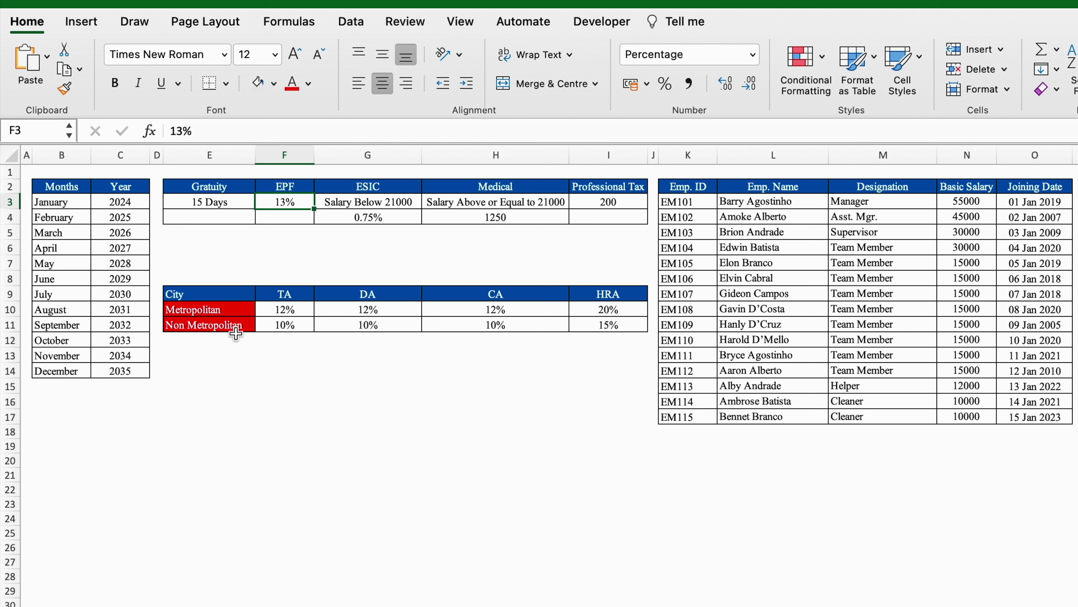
click(608, 416)
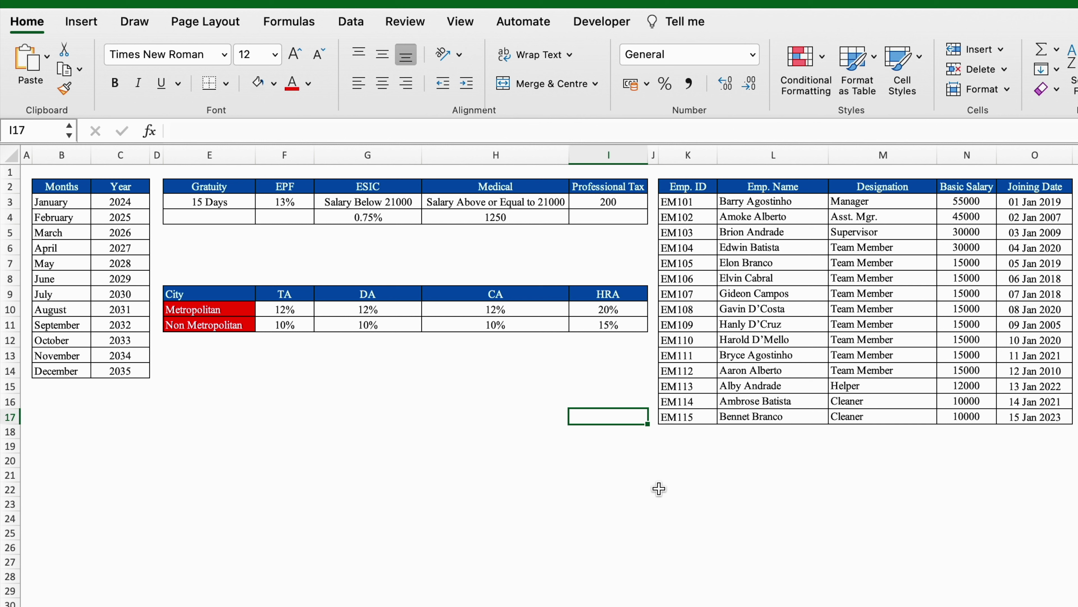
click(689, 158)
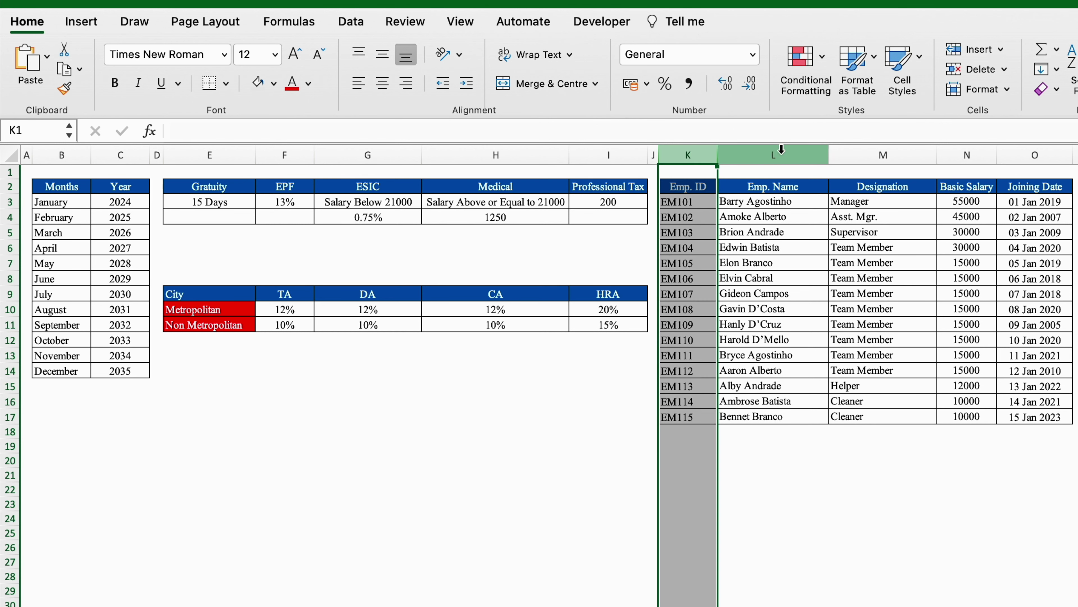
click(782, 149)
click(885, 157)
click(967, 161)
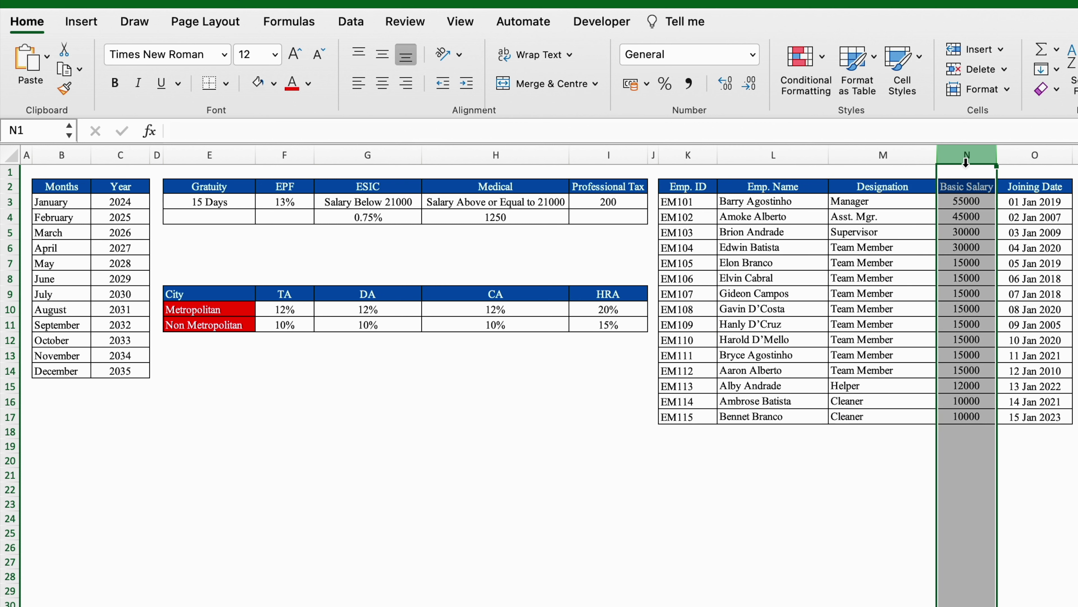
click(1039, 157)
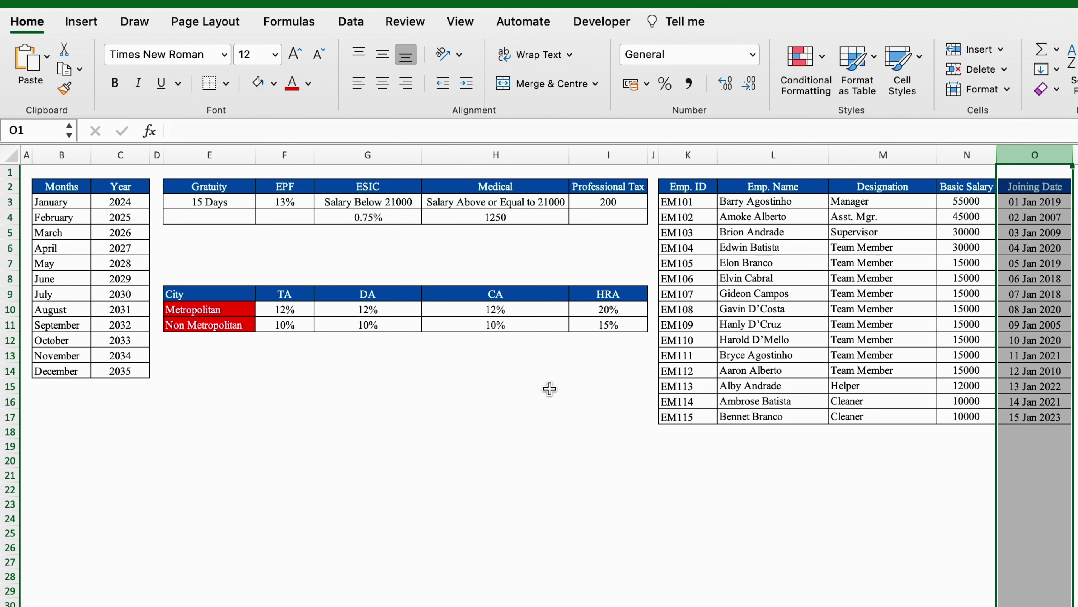
click(279, 530)
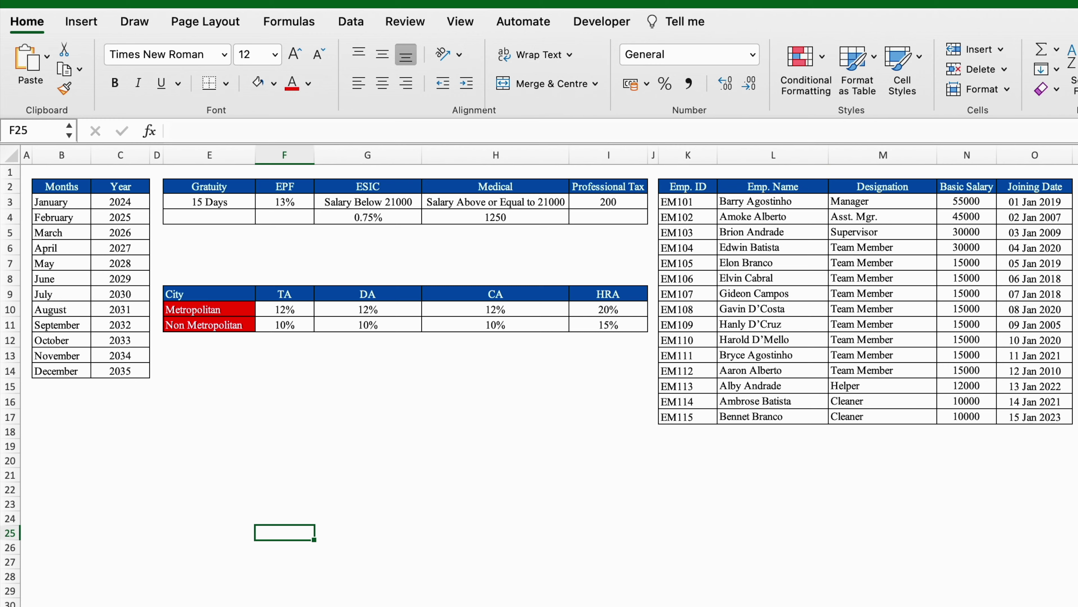
Review the blank sheet's Gross Salary, Number of Years and Gratuity Calculation headings, ending on E3.
key(ctrl+Page_Down)
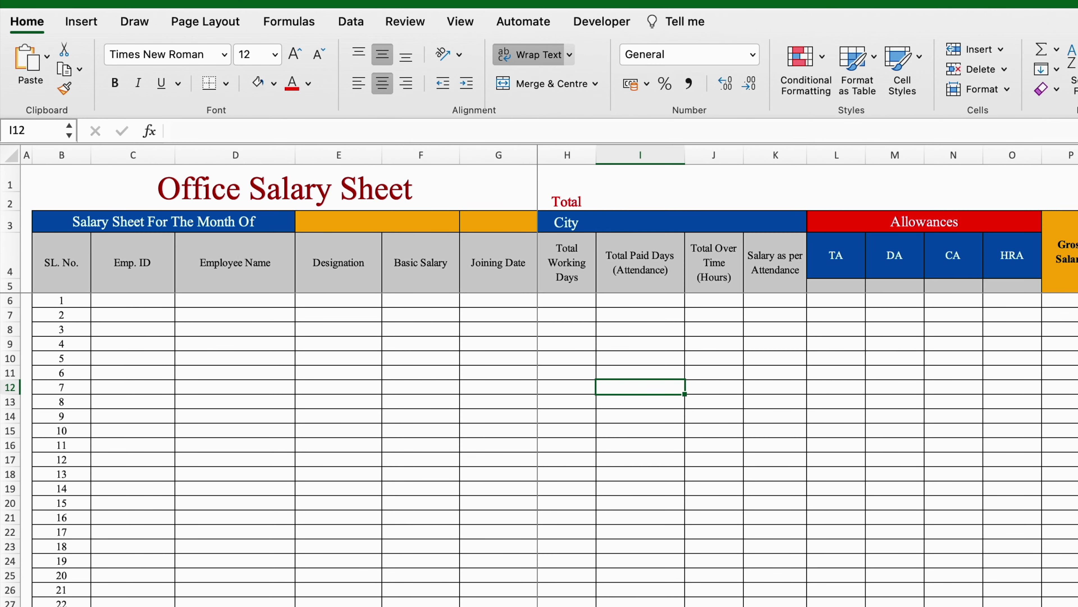
key(ctrl+Page_Up)
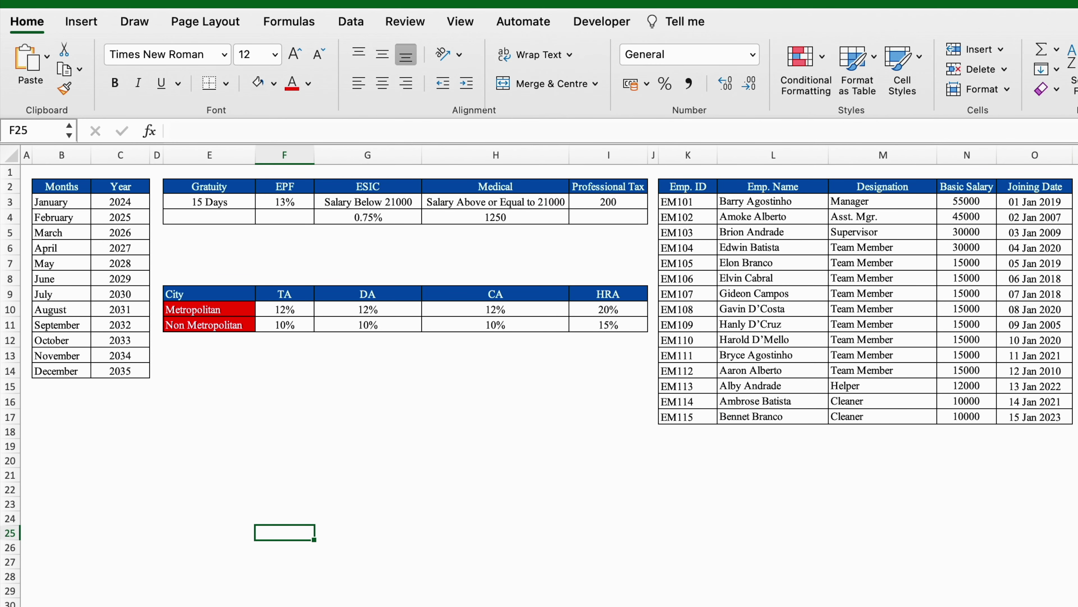
key(ctrl+Page_Down)
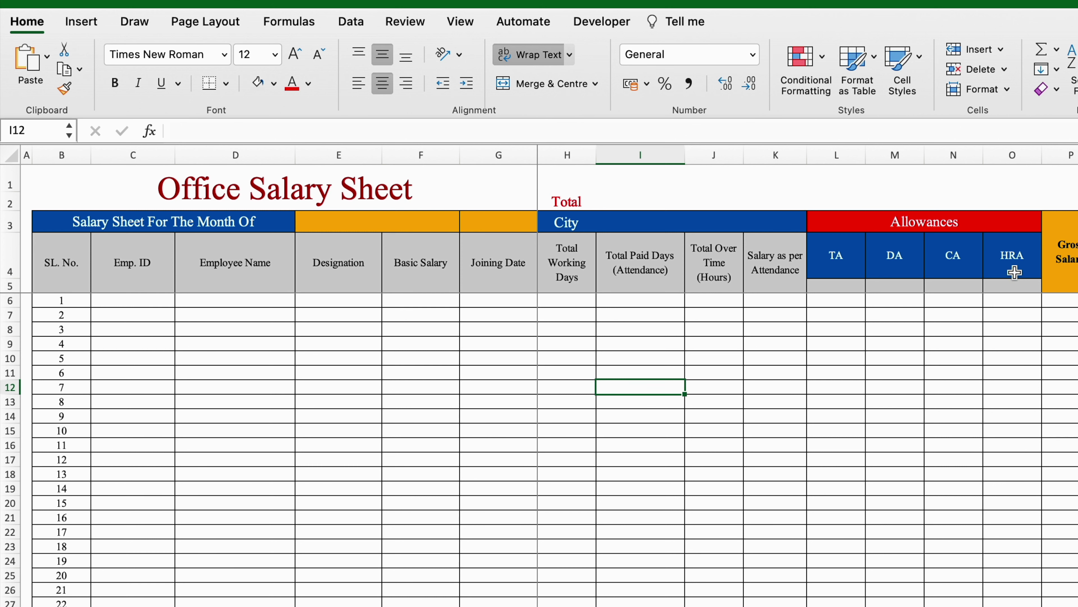
click(774, 276)
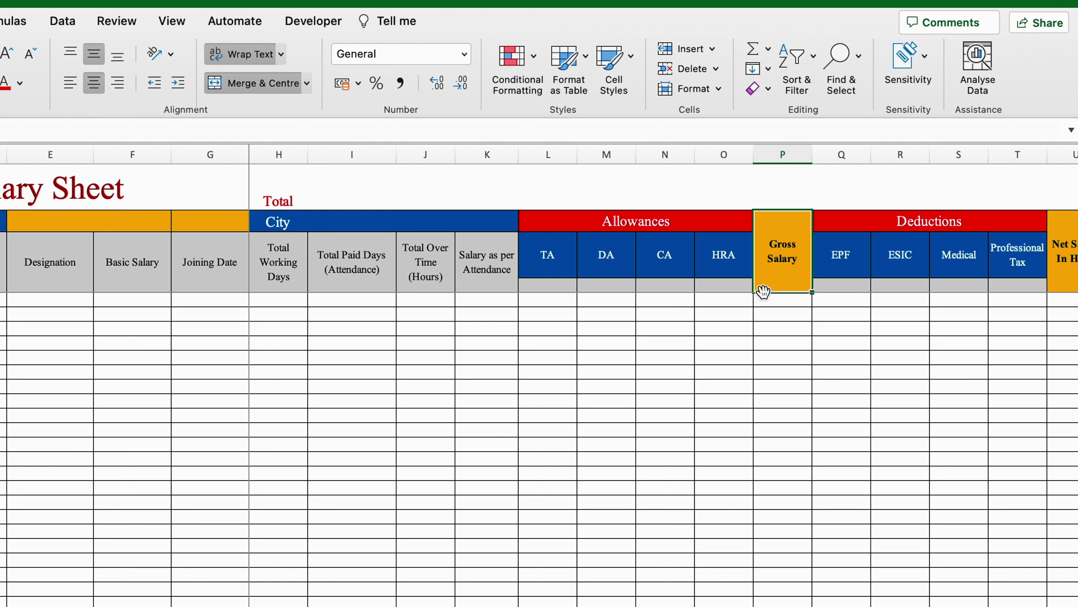
scroll(663, 382, right, 5)
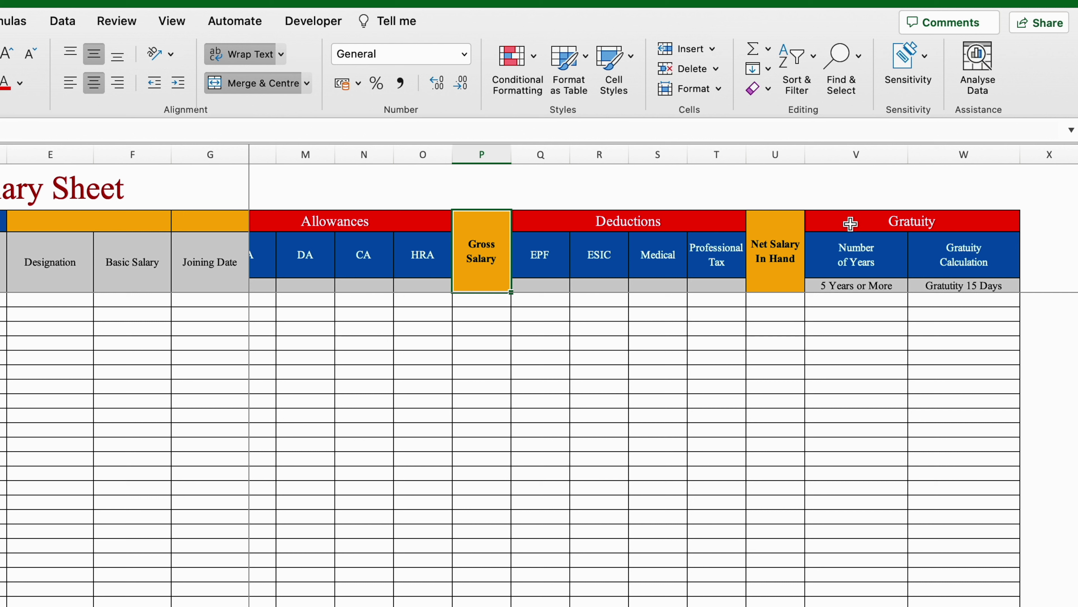
click(864, 261)
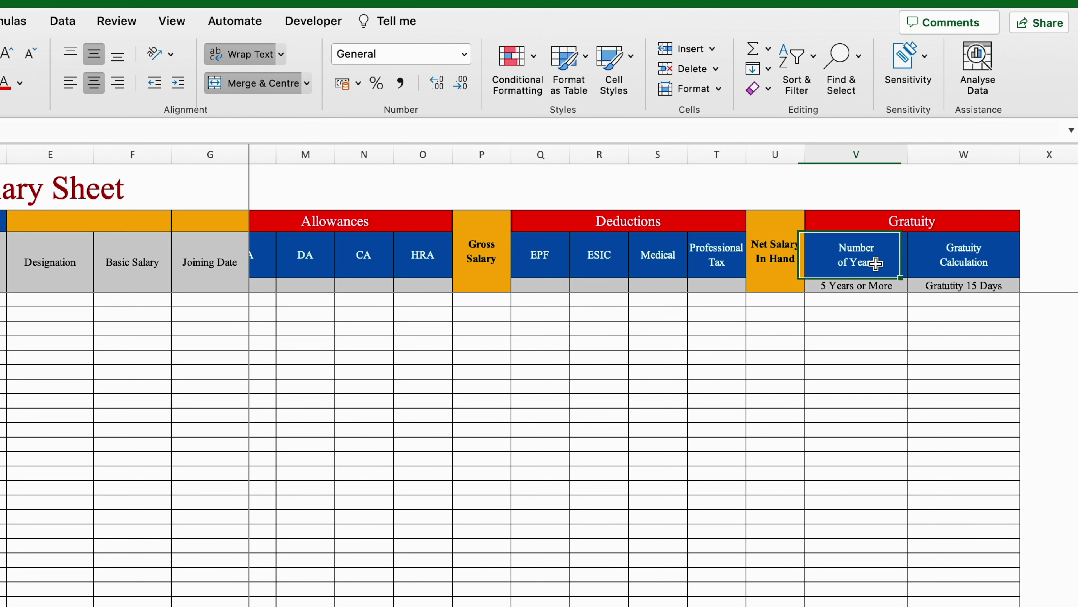
click(984, 262)
scroll(985, 262, left, 4)
scroll(984, 262, left, 2)
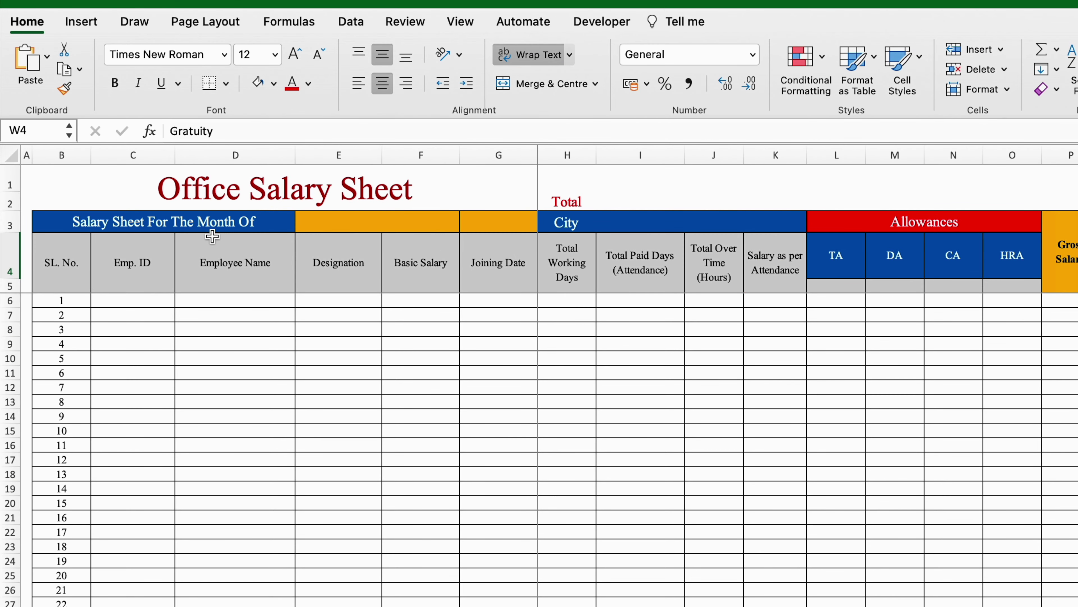
click(347, 225)
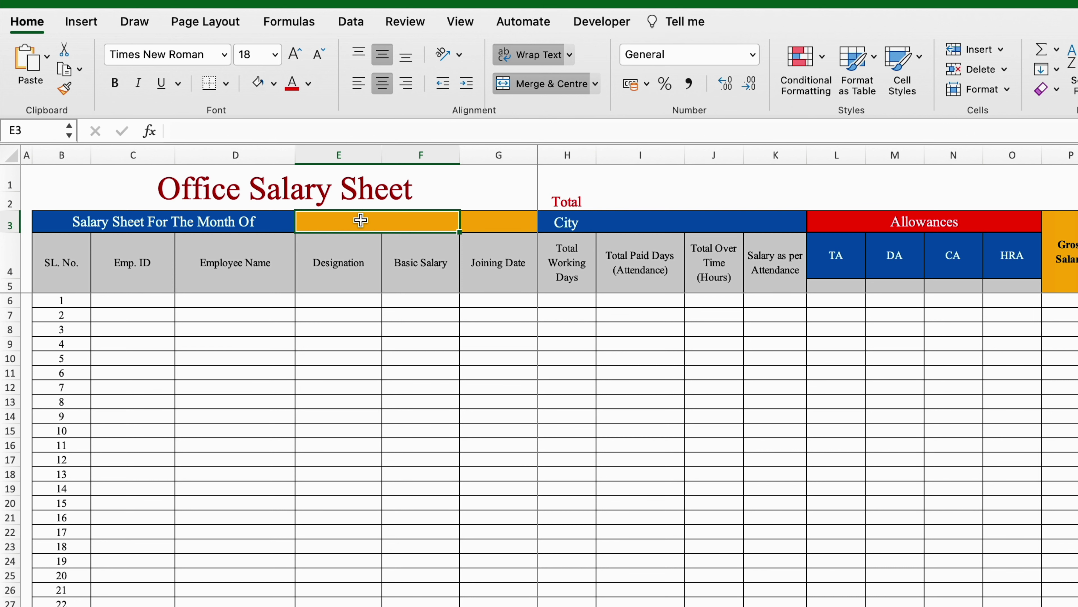
Limit E3 to a list sourced from Settings!$B$3:$B$14 and choose January.
click(350, 22)
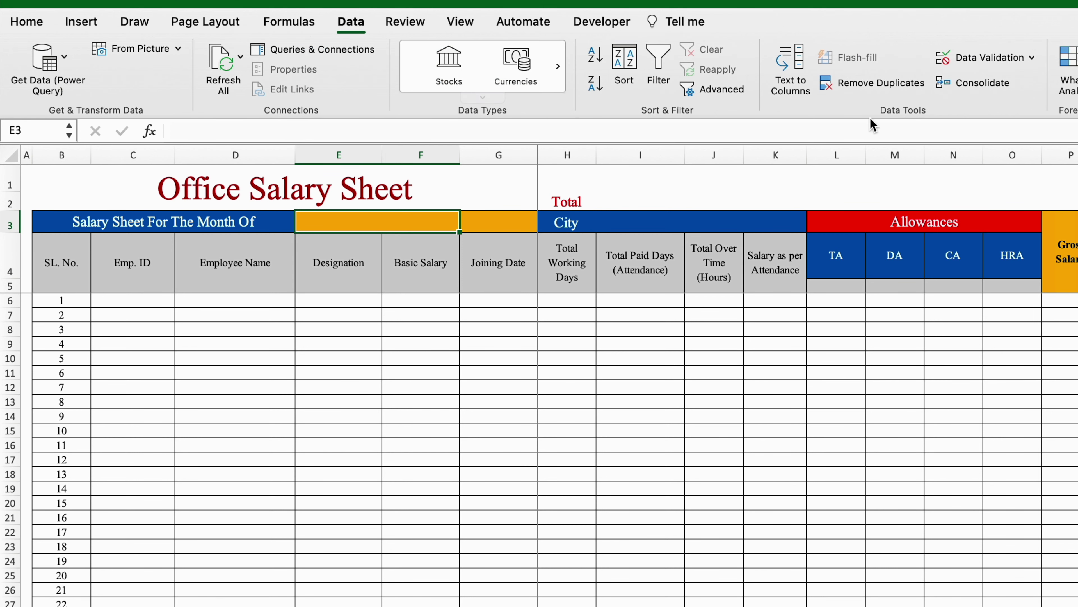
click(984, 58)
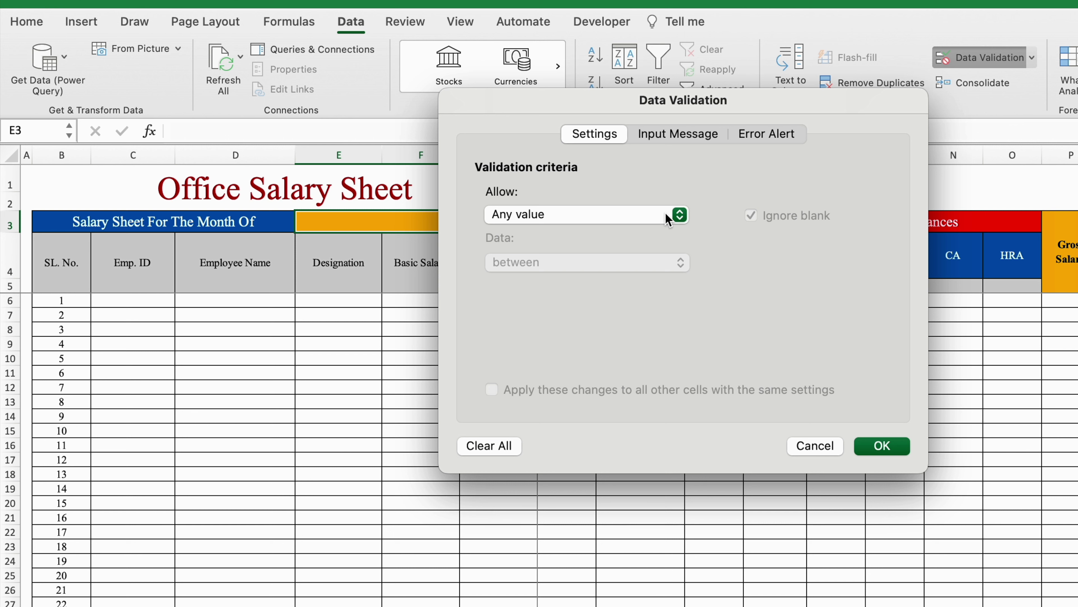
click(680, 214)
click(570, 274)
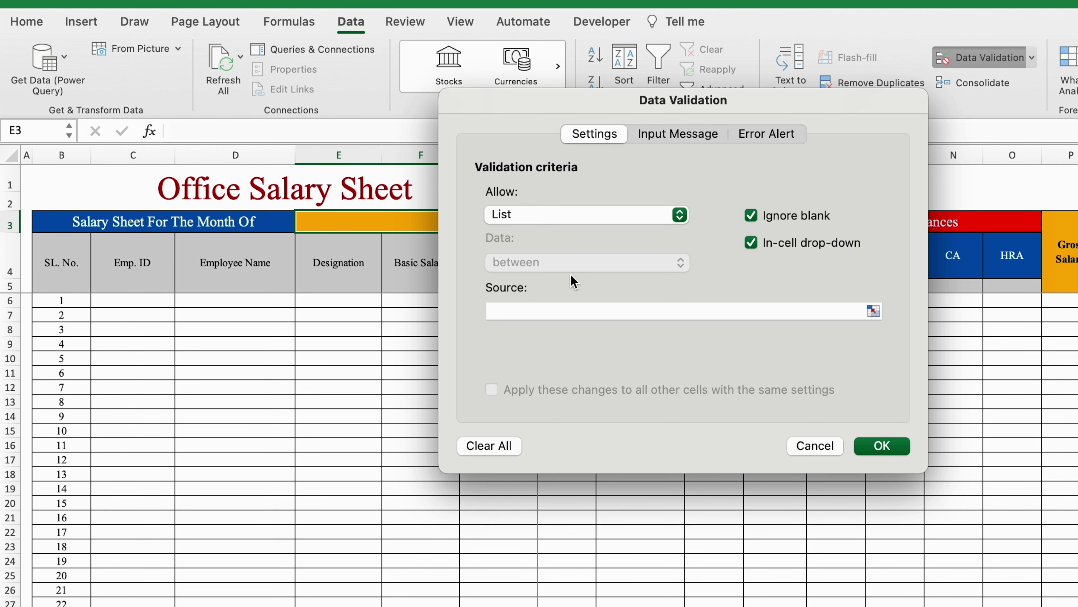
click(873, 312)
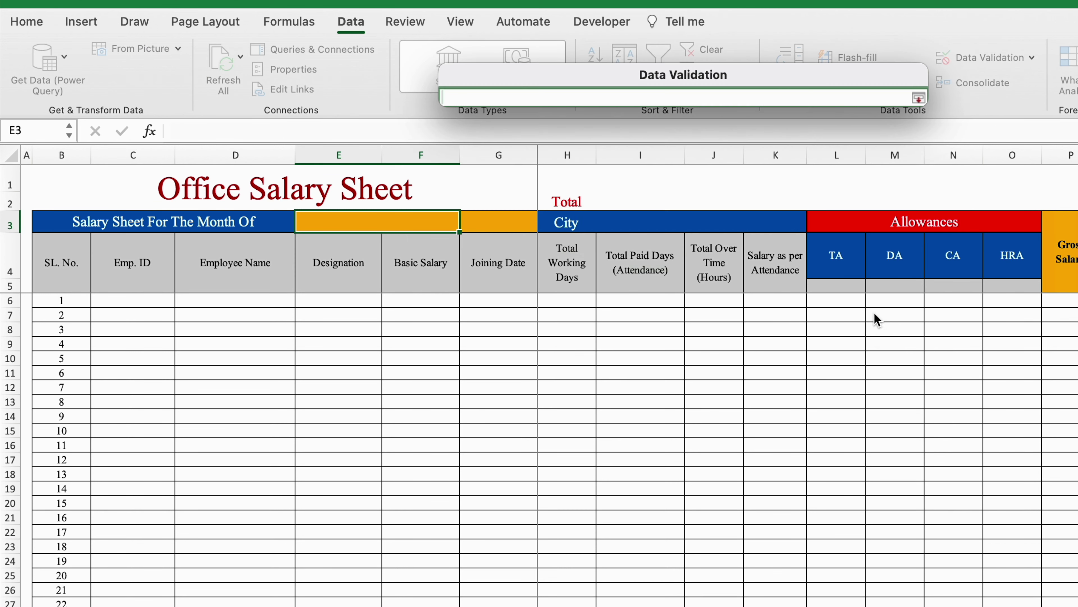
click(85, 604)
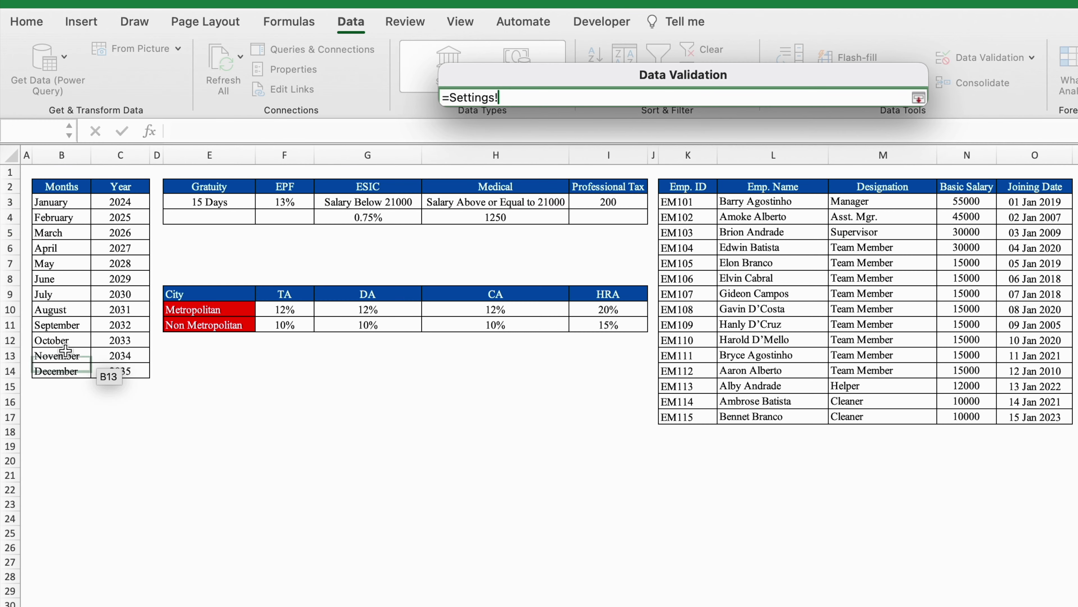
drag(71, 201, 72, 366)
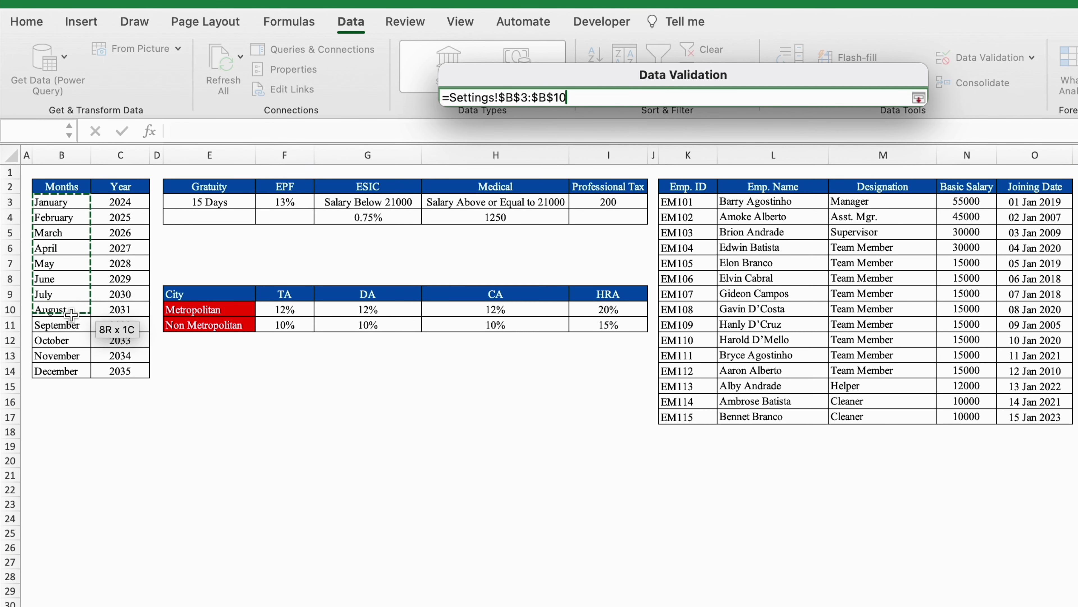
click(919, 97)
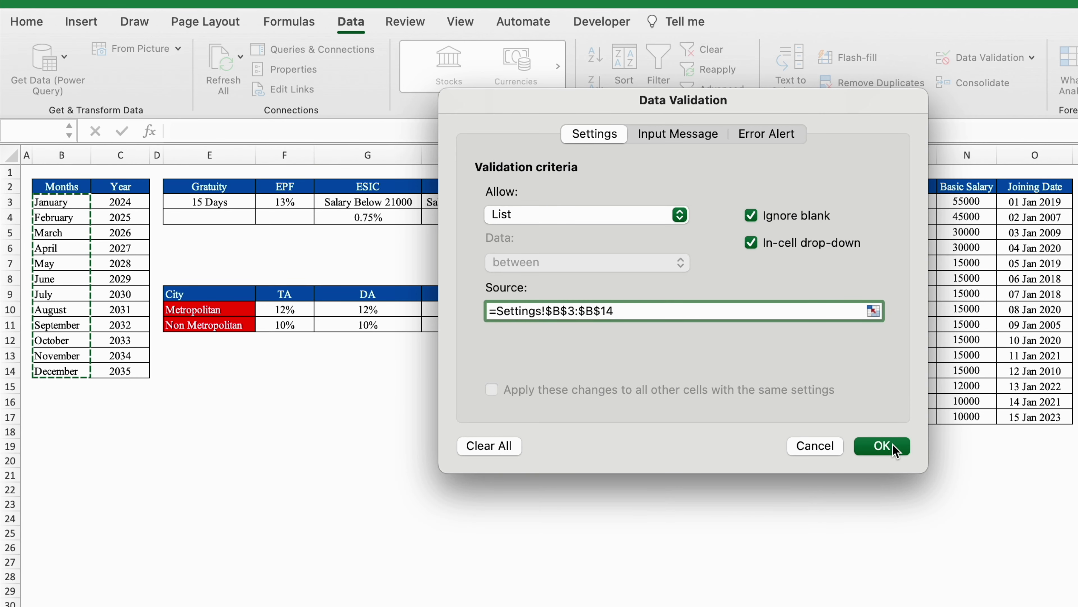
click(885, 445)
click(467, 223)
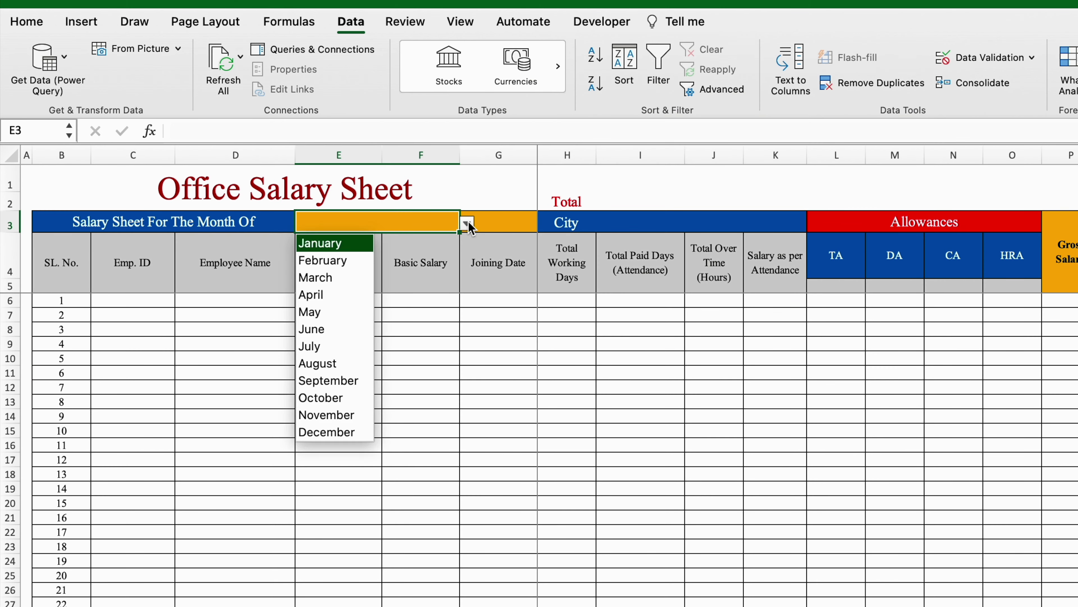
click(343, 245)
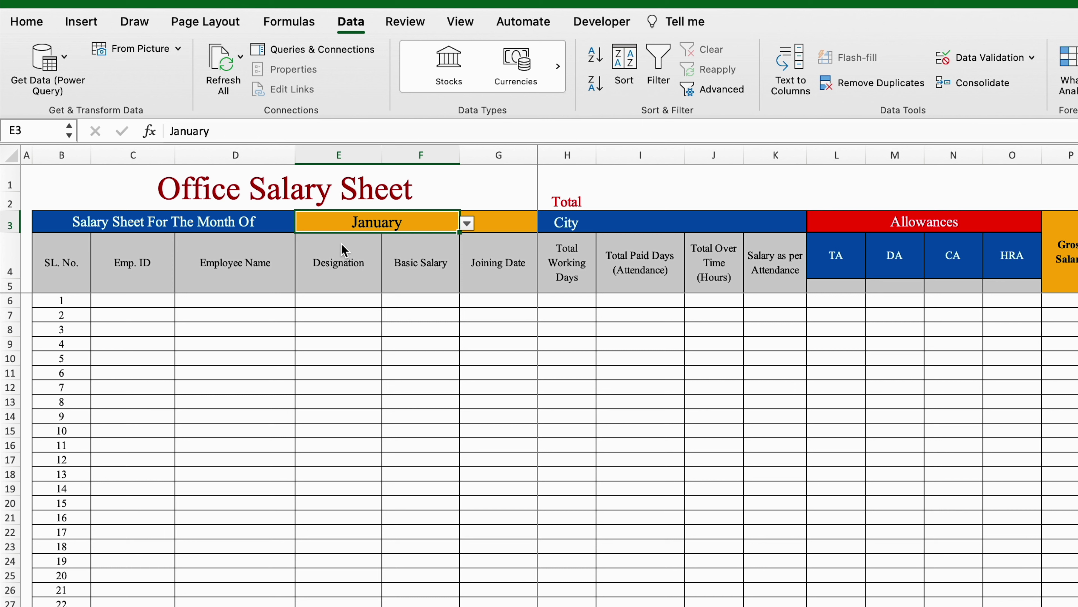
click(516, 220)
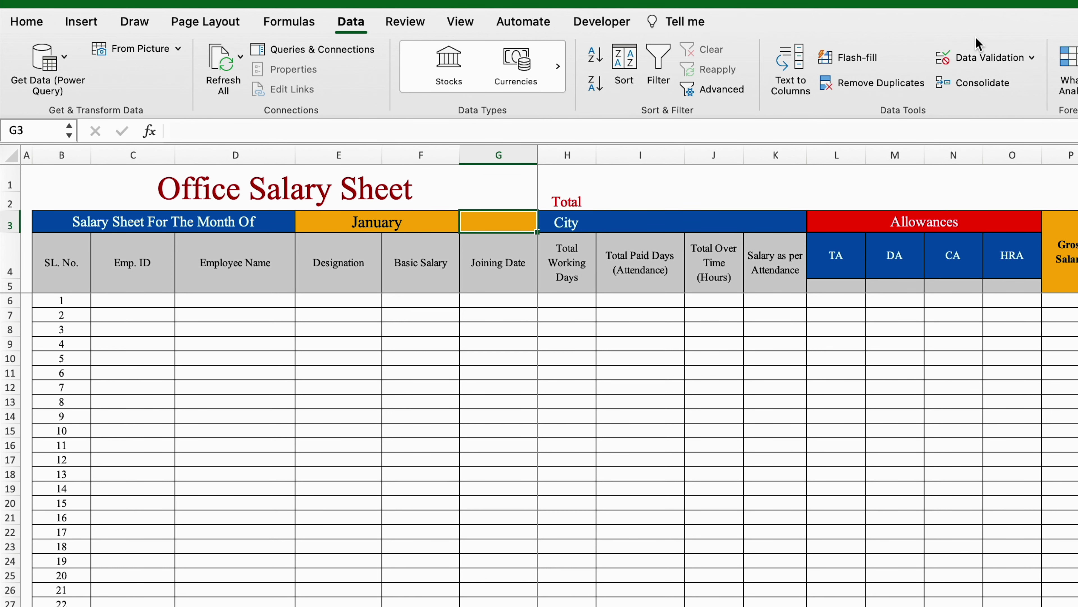
Limit G3 to the years in Settings!$C$3:$C$14 and choose 2024.
click(998, 60)
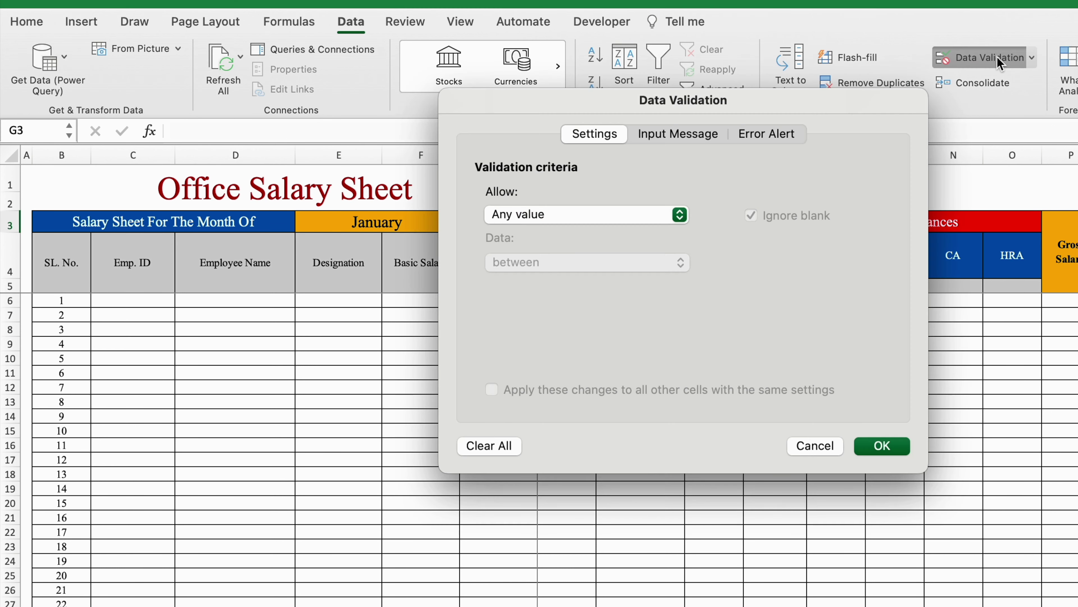
click(680, 216)
click(556, 285)
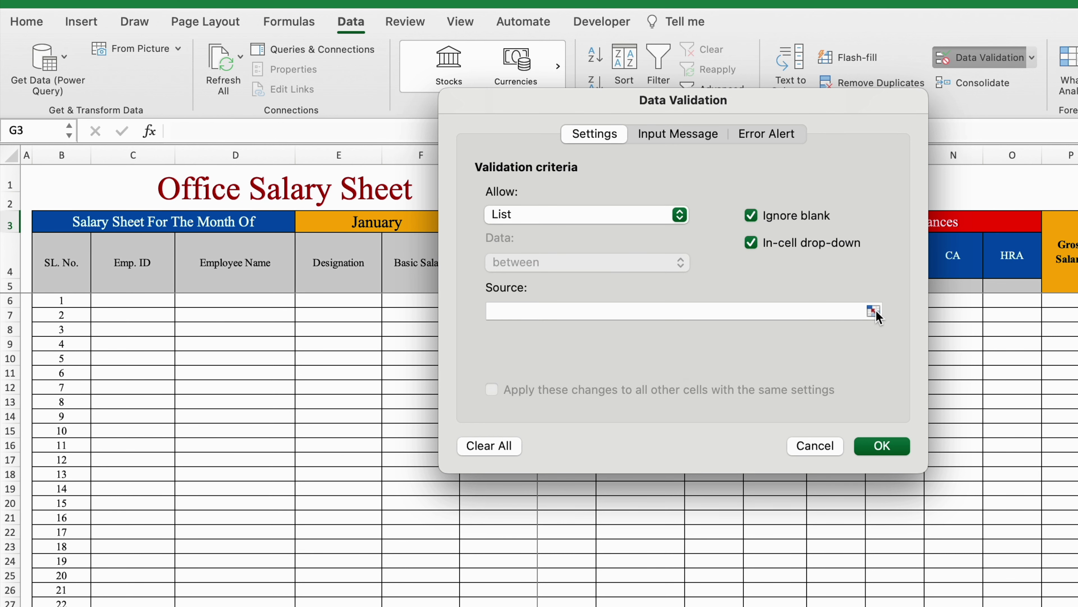
click(875, 313)
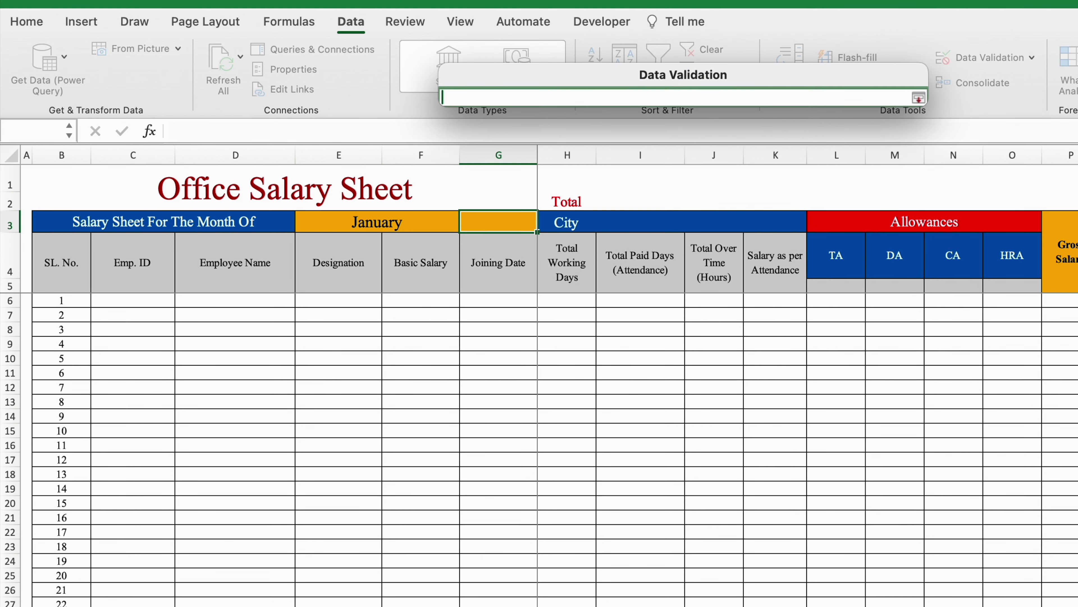
key(ctrl+Page_Down)
drag(143, 206, 144, 372)
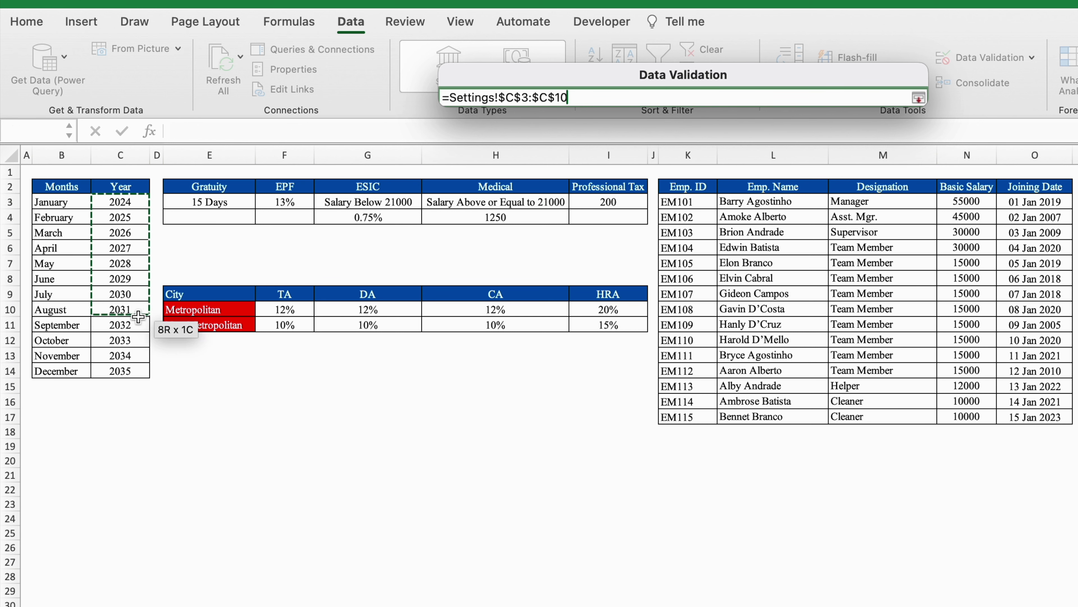
click(923, 97)
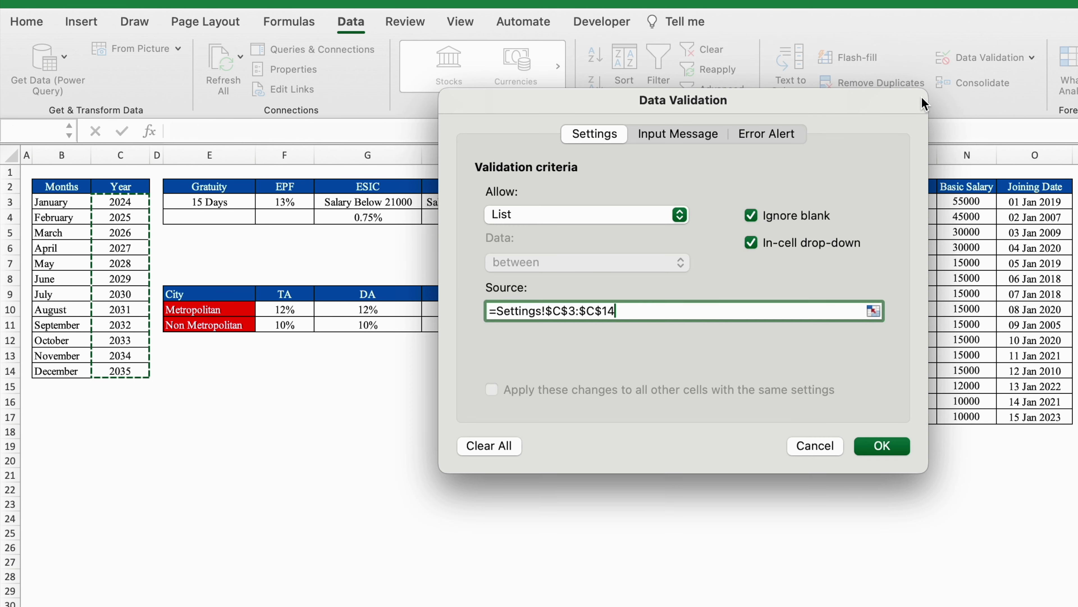
click(882, 446)
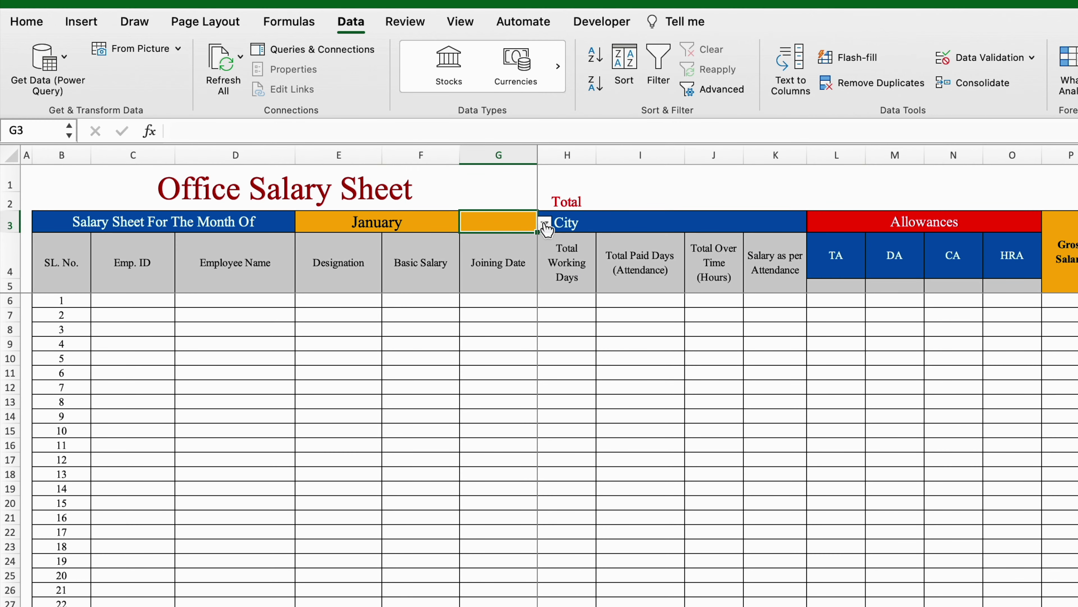
click(545, 223)
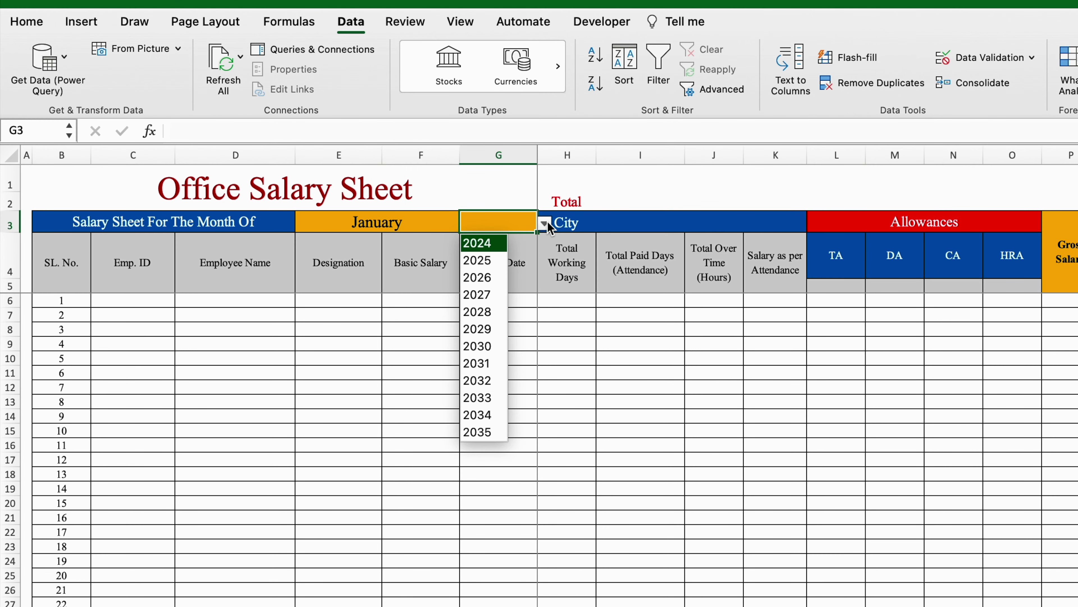
click(495, 243)
click(695, 223)
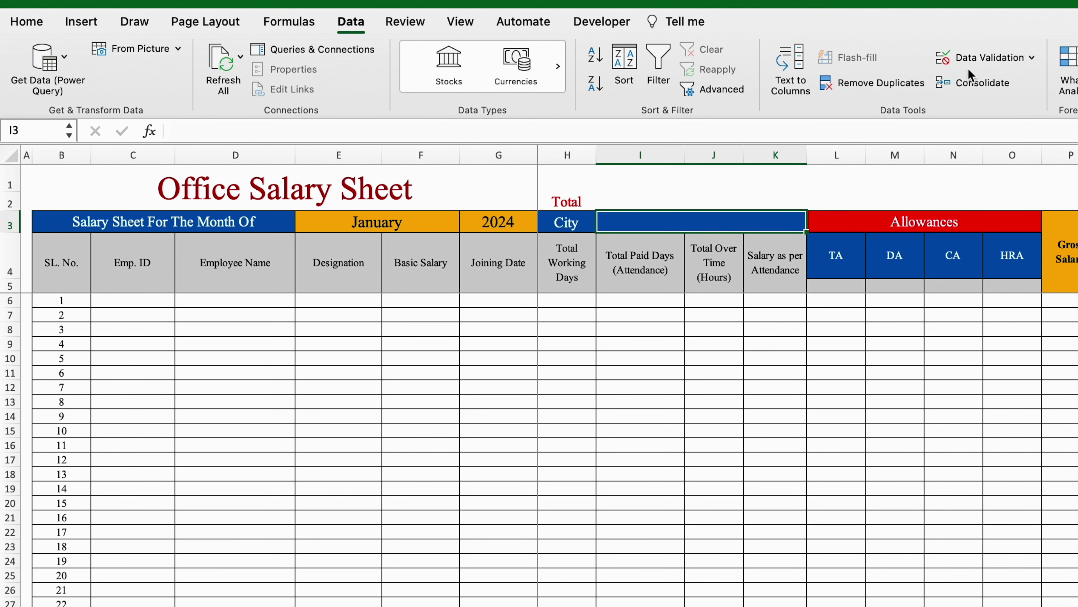
Limit I3 to the city types in Settings!$E$10:$E$11 and choose Metropolitan.
click(990, 59)
click(680, 214)
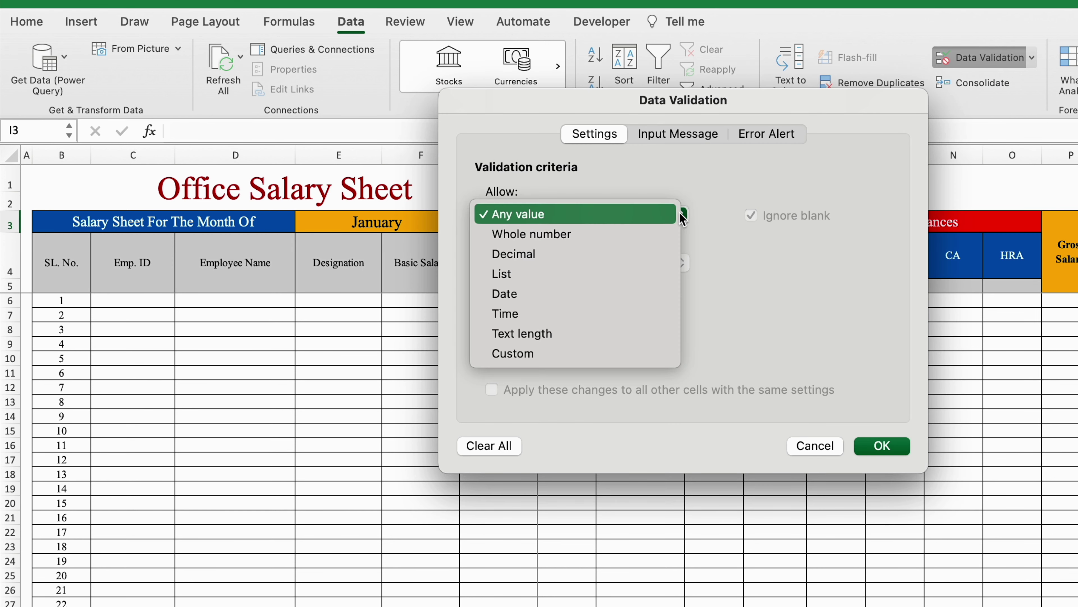
click(586, 273)
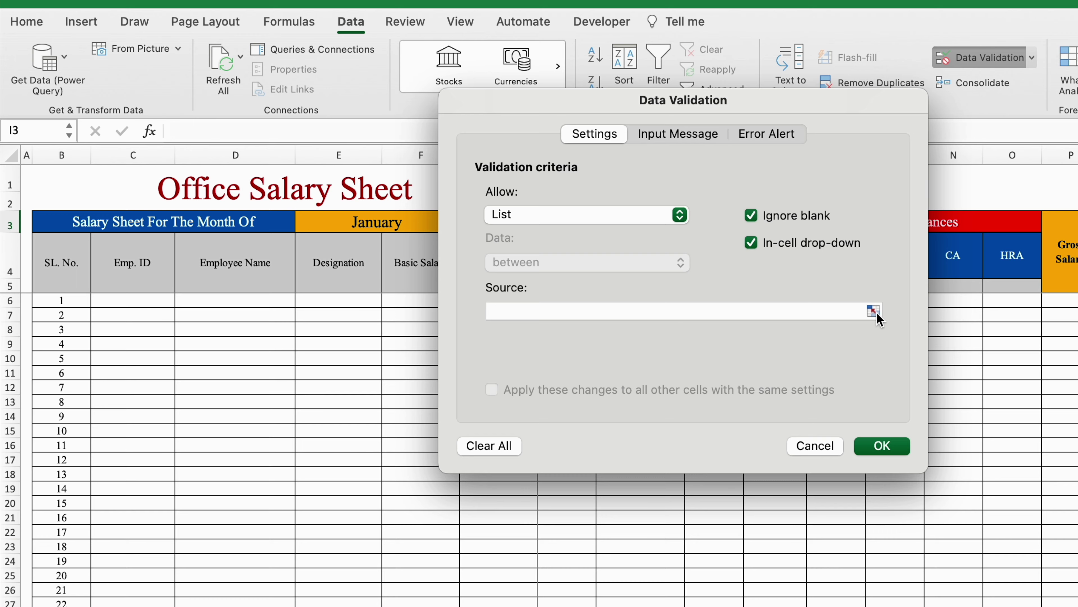
click(874, 311)
key(ctrl+Page_Down)
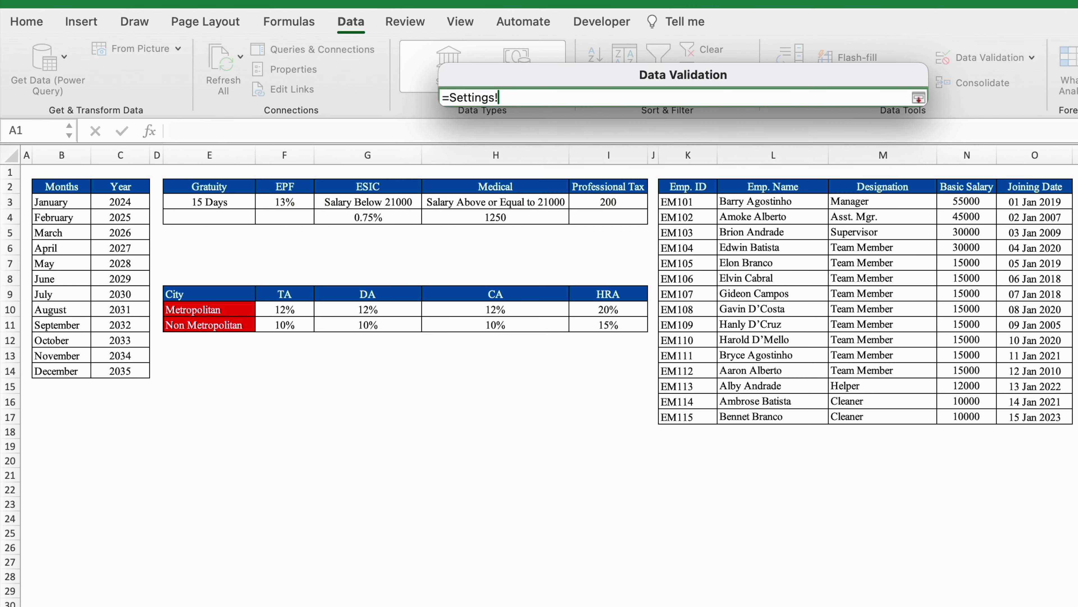
drag(220, 312, 220, 326)
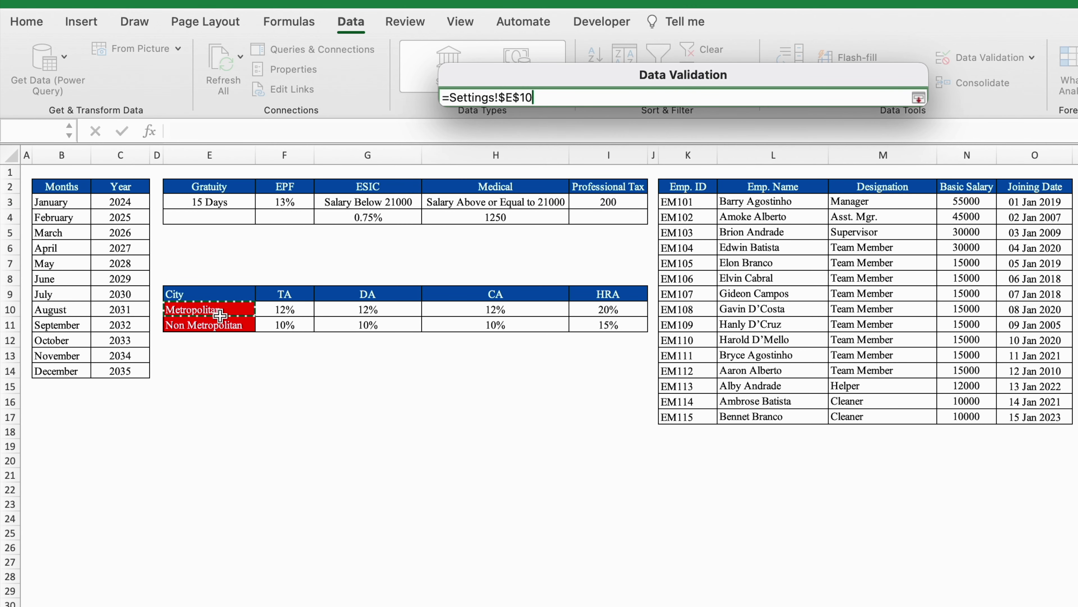
click(919, 98)
click(882, 446)
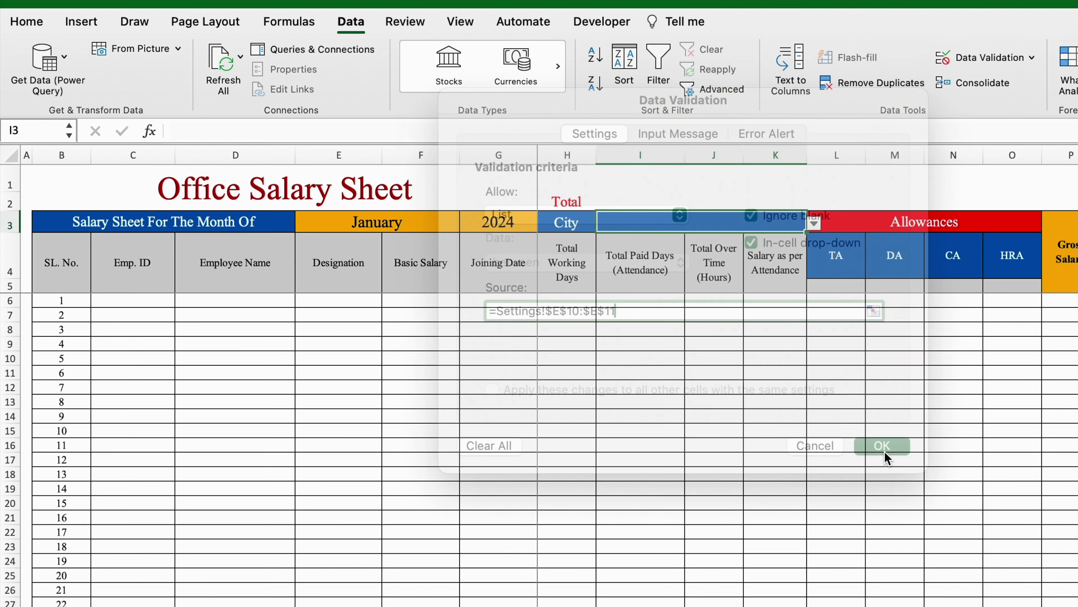
click(814, 223)
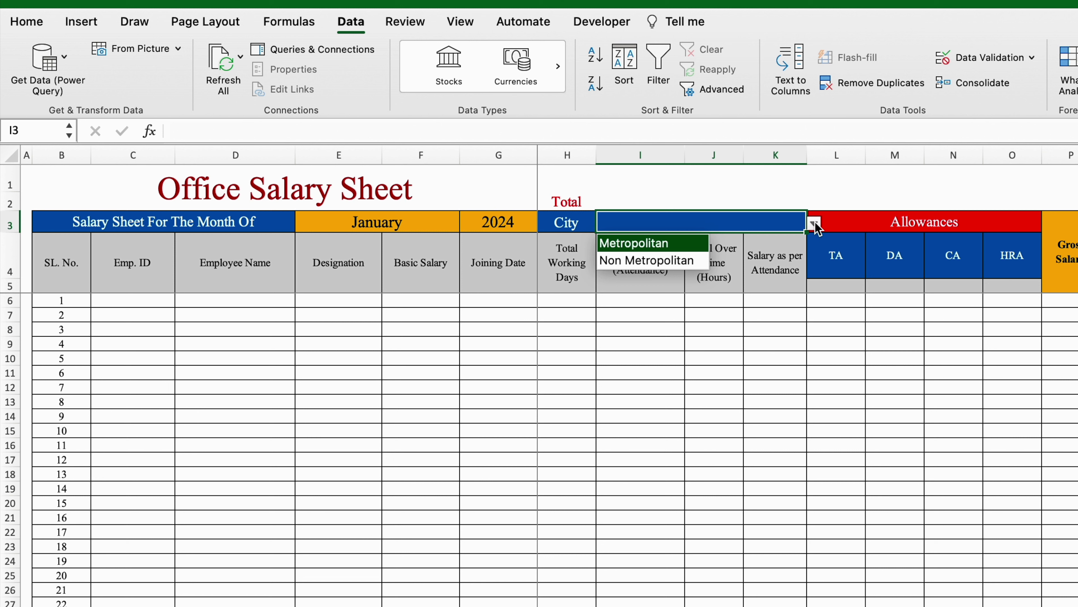
click(682, 245)
click(139, 301)
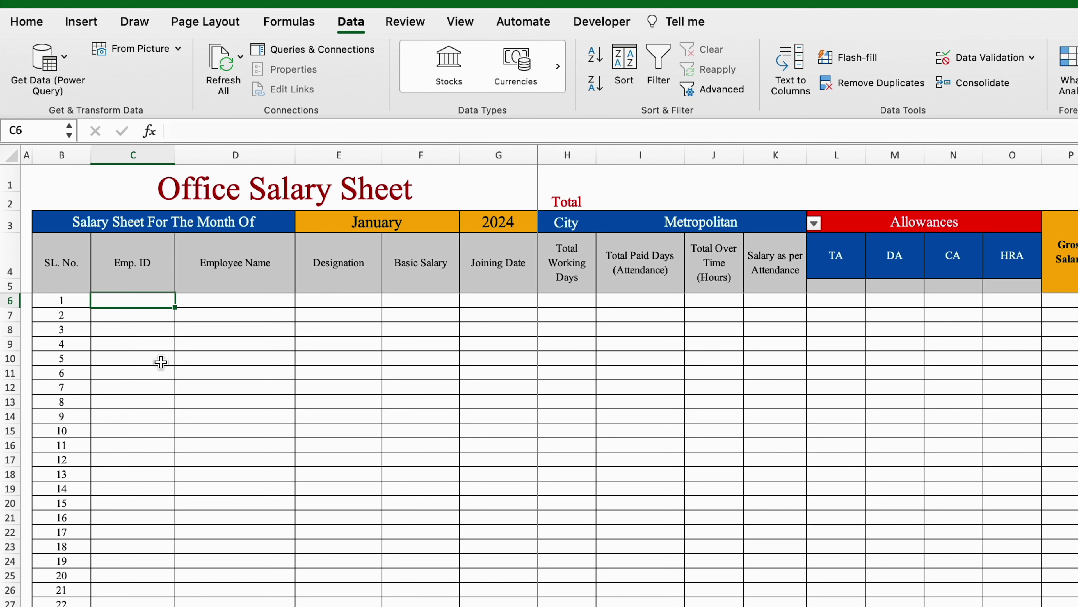
Link C6 to Settings!K3 (EM101) and fill it down the Emp. ID column.
text(=)
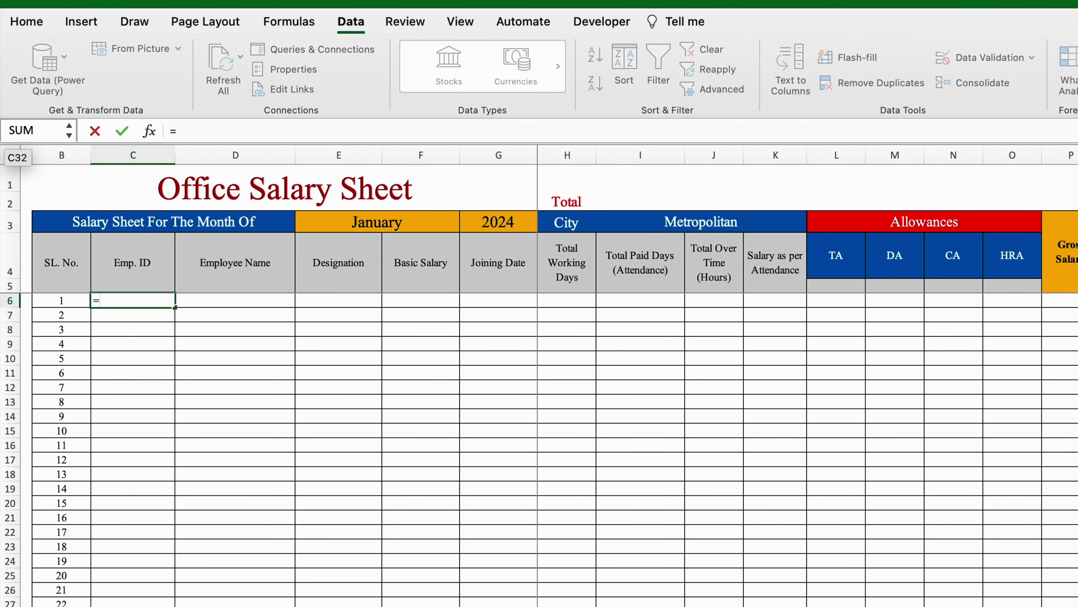
key(ctrl+Page_Down)
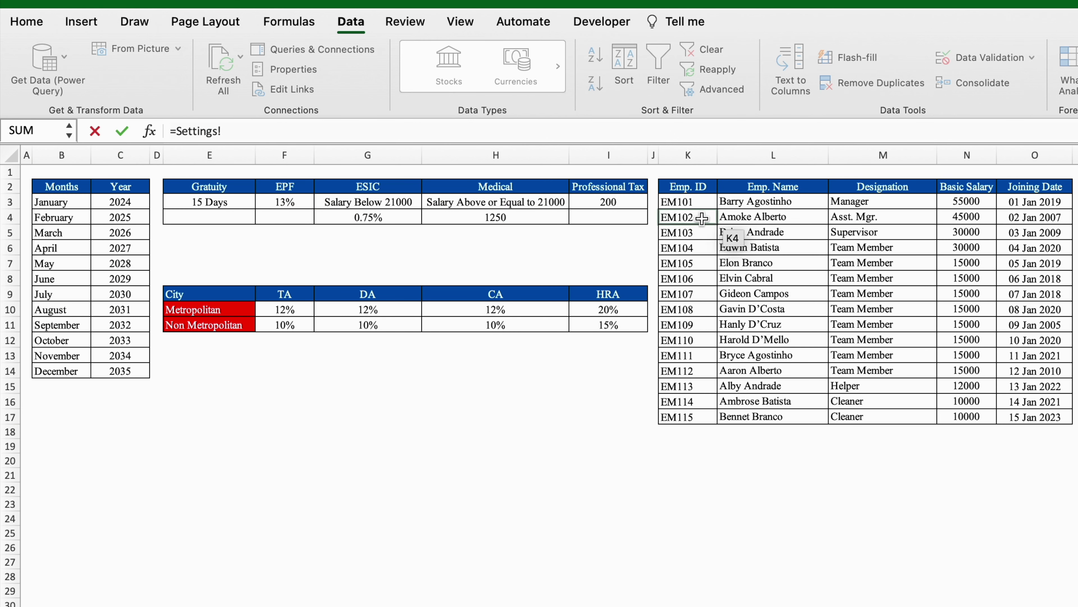
click(694, 203)
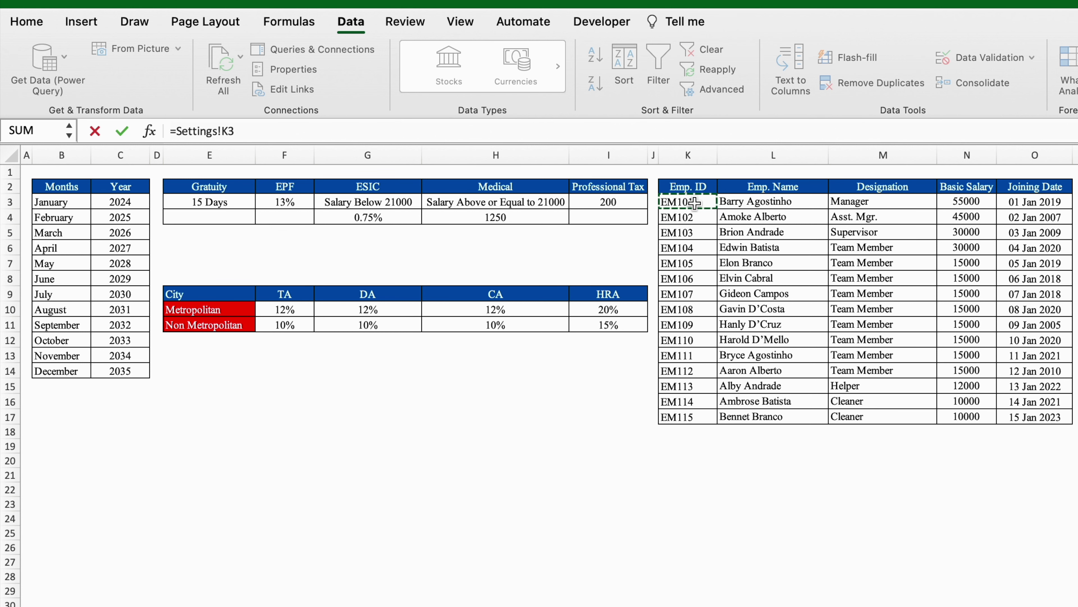
key(Return)
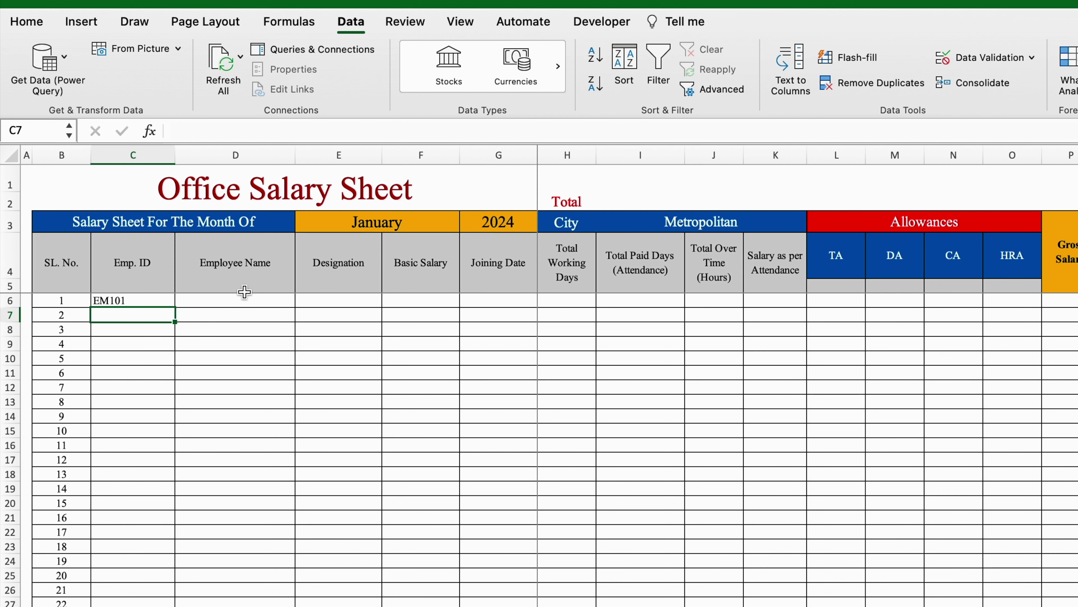
click(152, 299)
drag(175, 306, 175, 599)
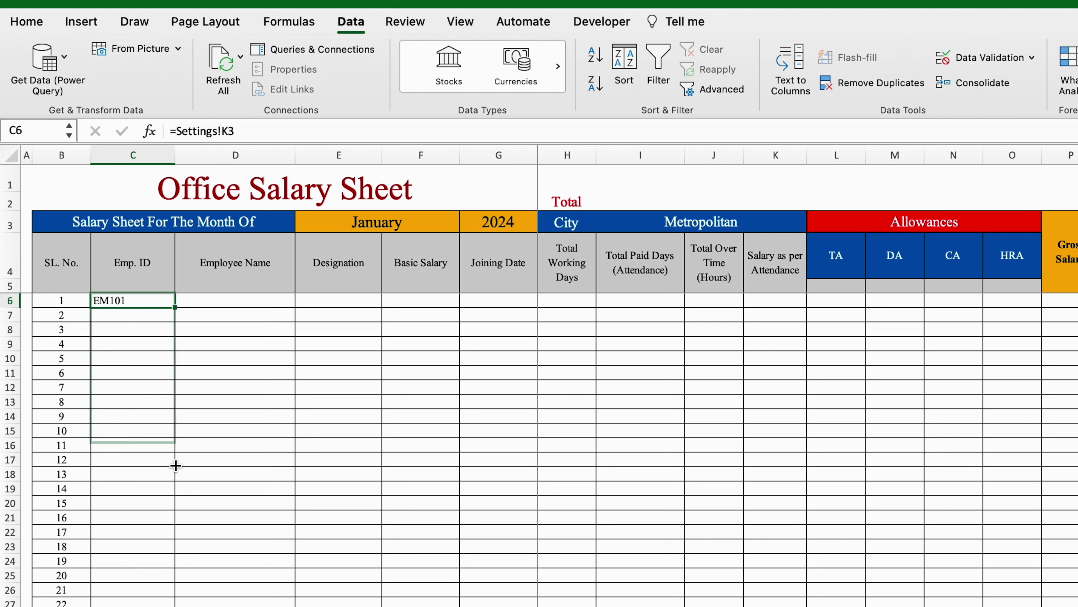
click(224, 302)
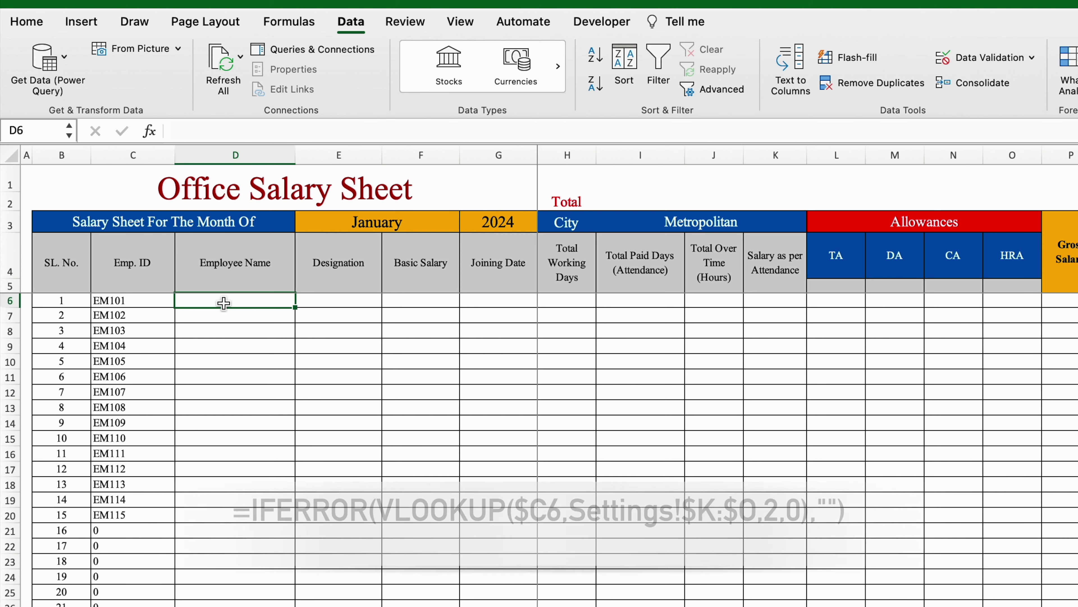
Enter =VLOOKUP($C6,Settings!$K:$O,2,0) in D6 to fetch the first employee's name.
text(=)
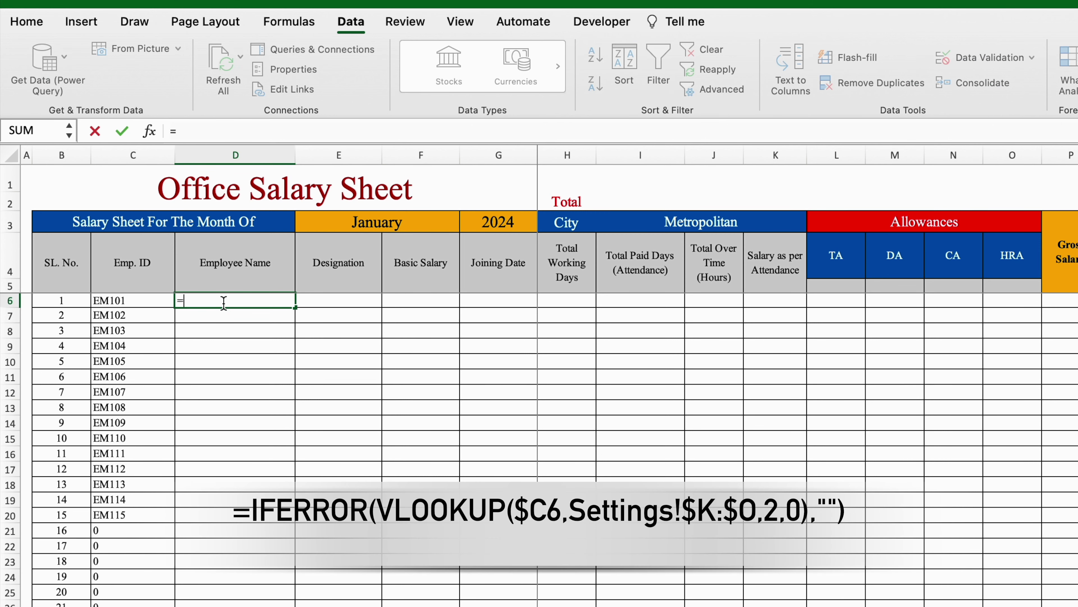
text(vlo)
double_click(223, 339)
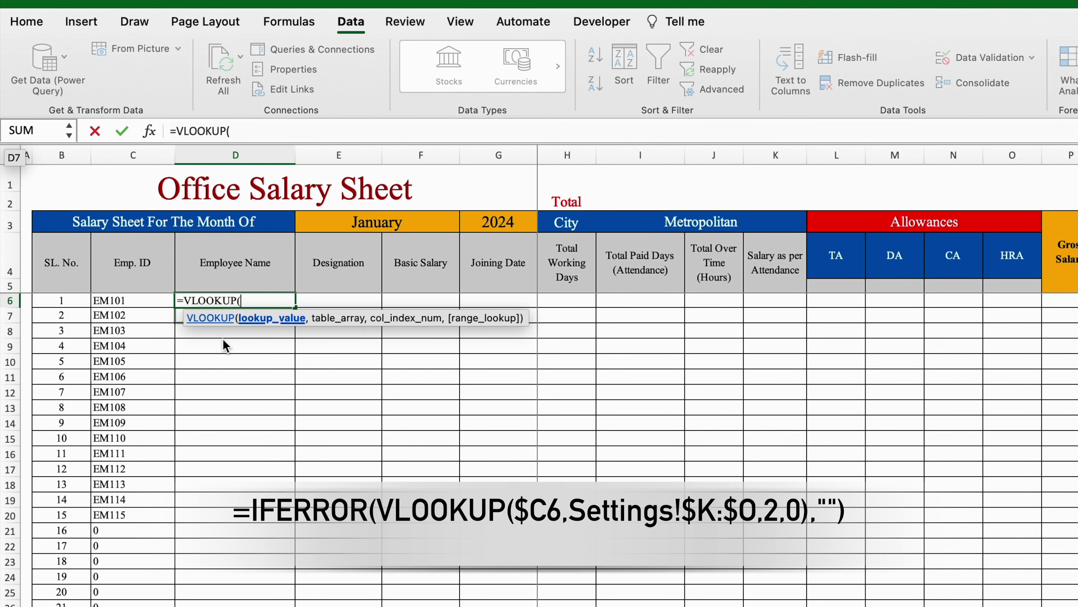
click(165, 306)
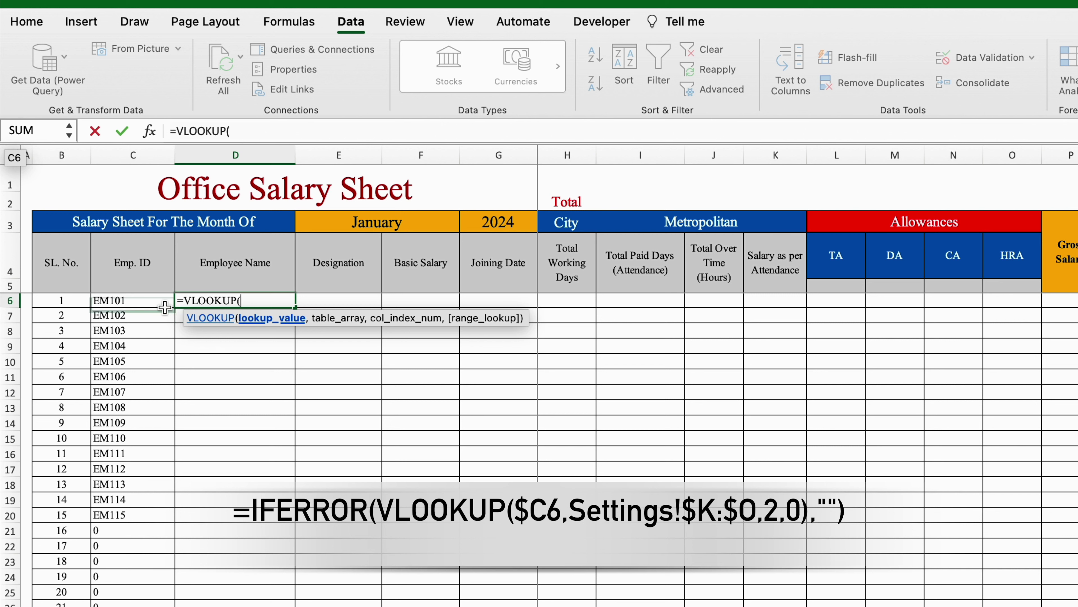
click(158, 301)
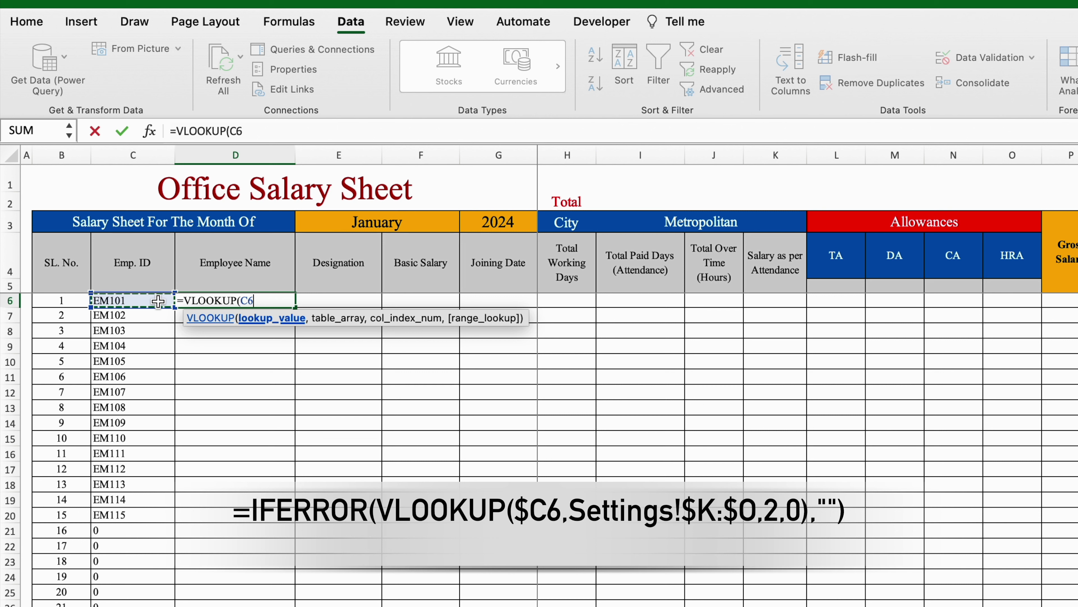
click(230, 131)
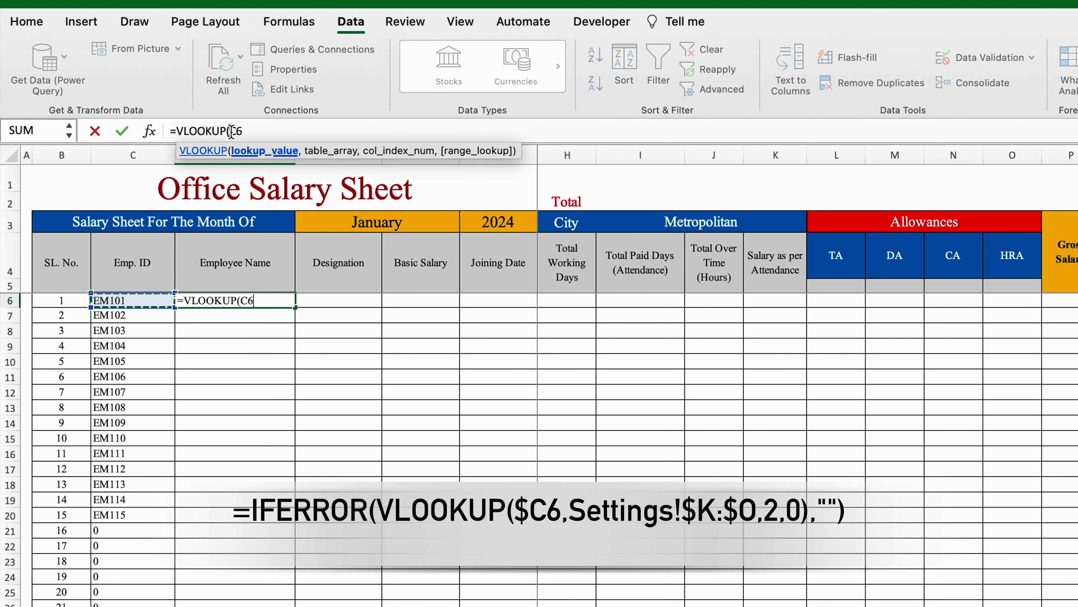
text($)
click(267, 129)
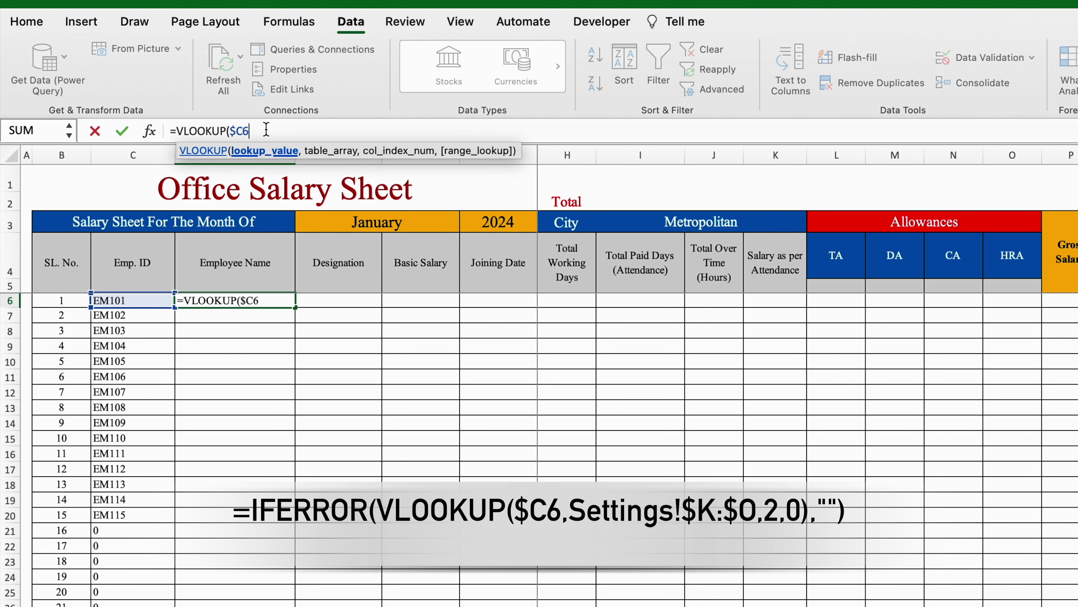
text(,)
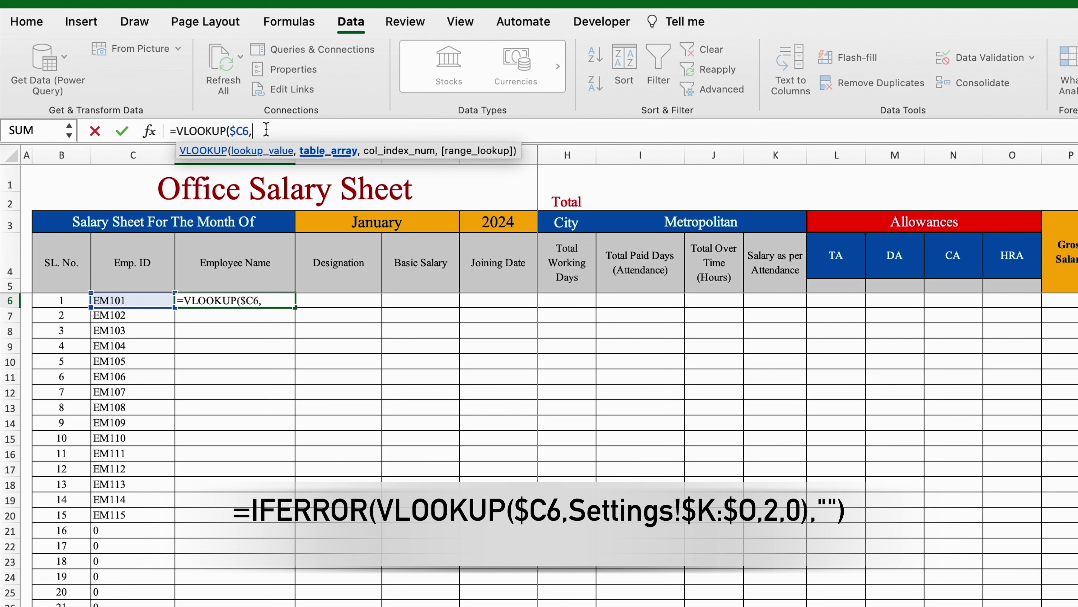
key(ctrl+Page_Down)
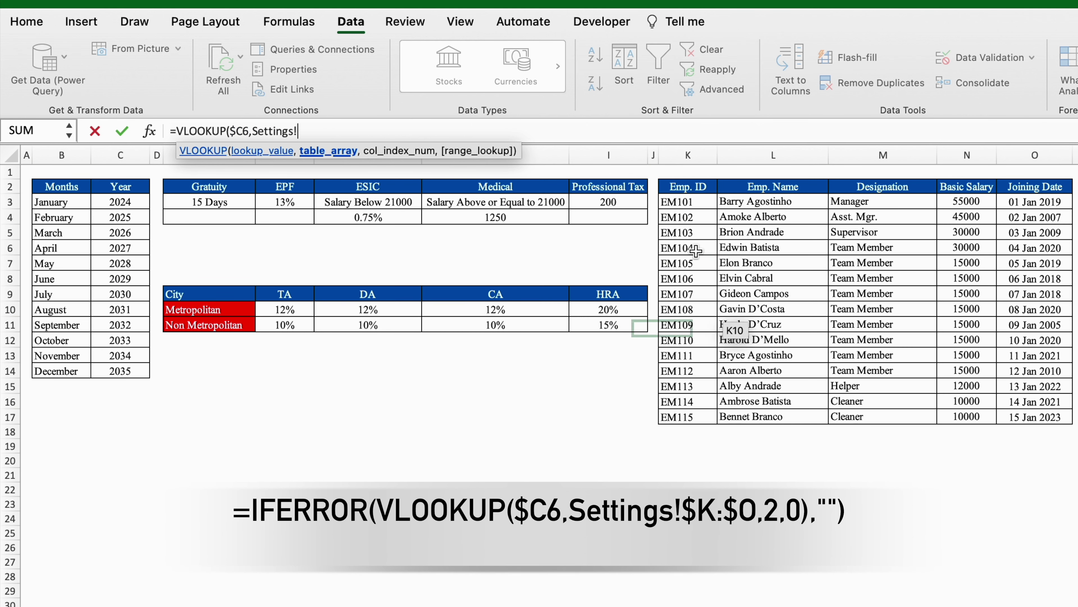
drag(693, 154, 1039, 178)
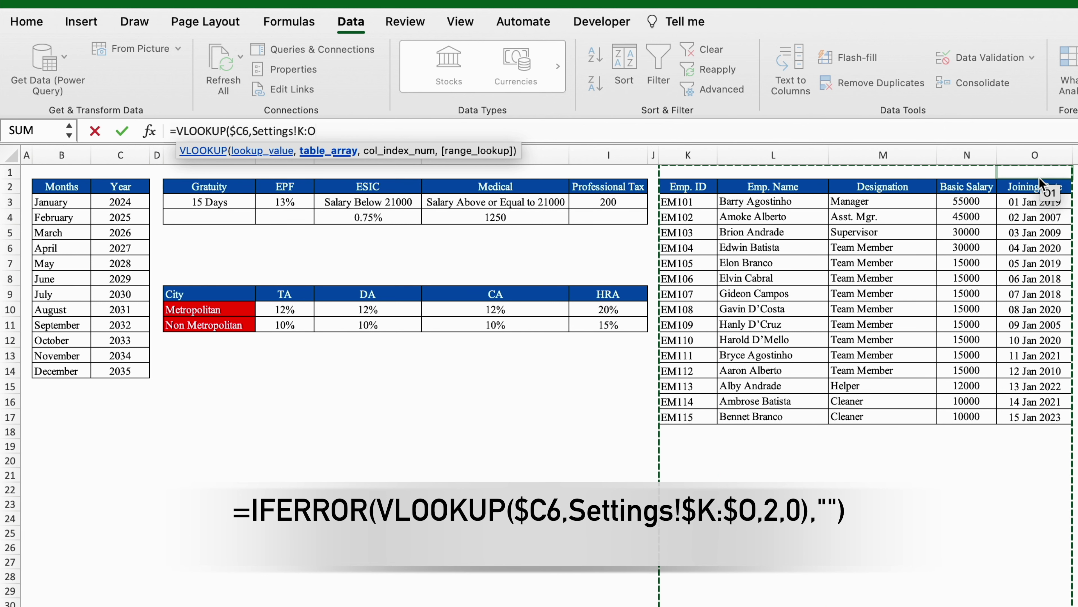
key(F4)
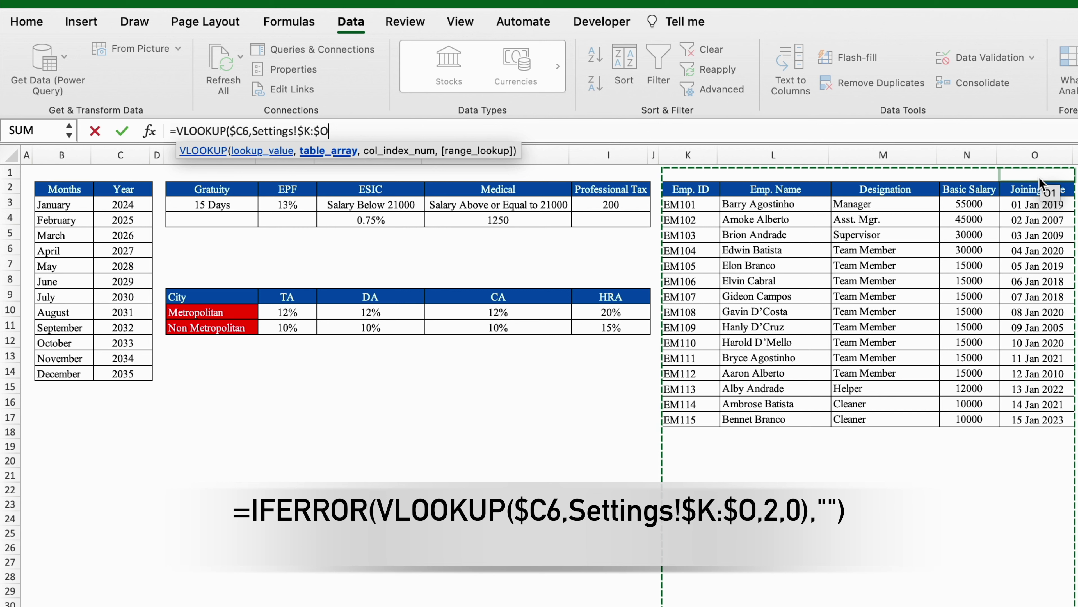
text(,)
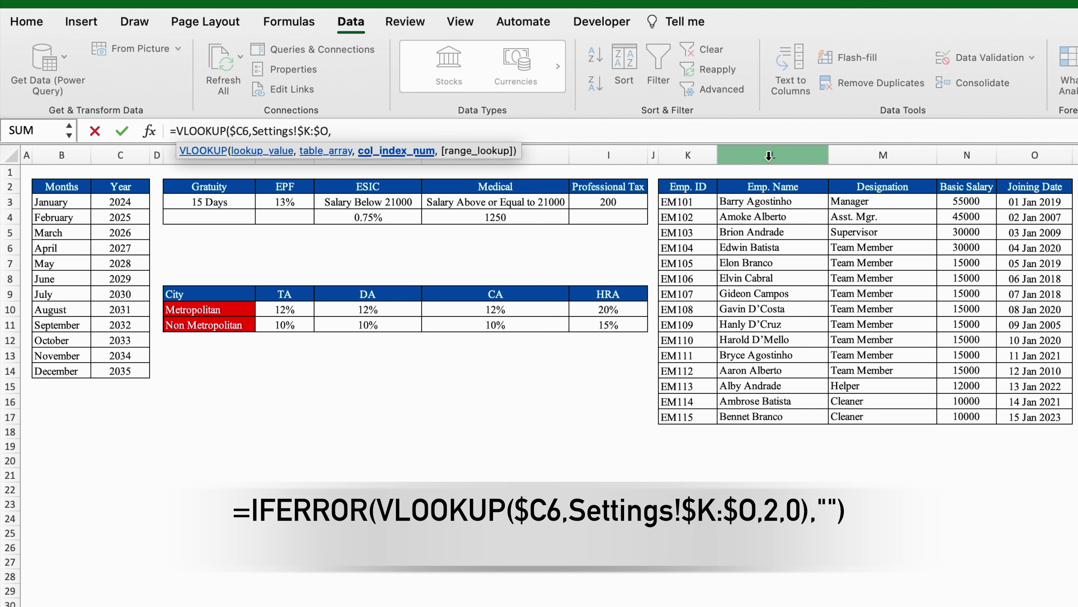
text(2,)
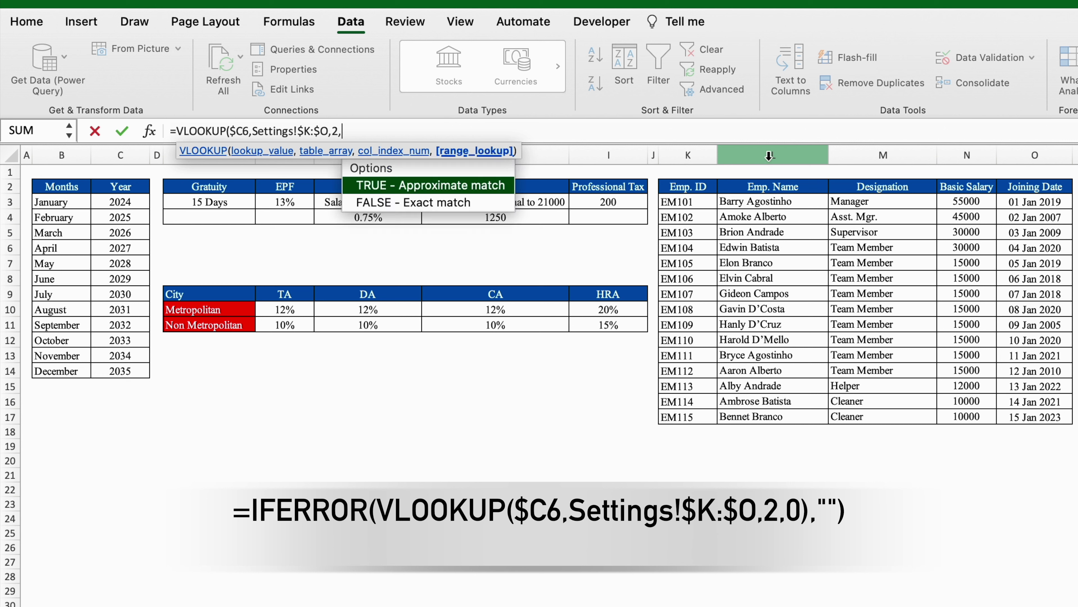
text(0)
text())
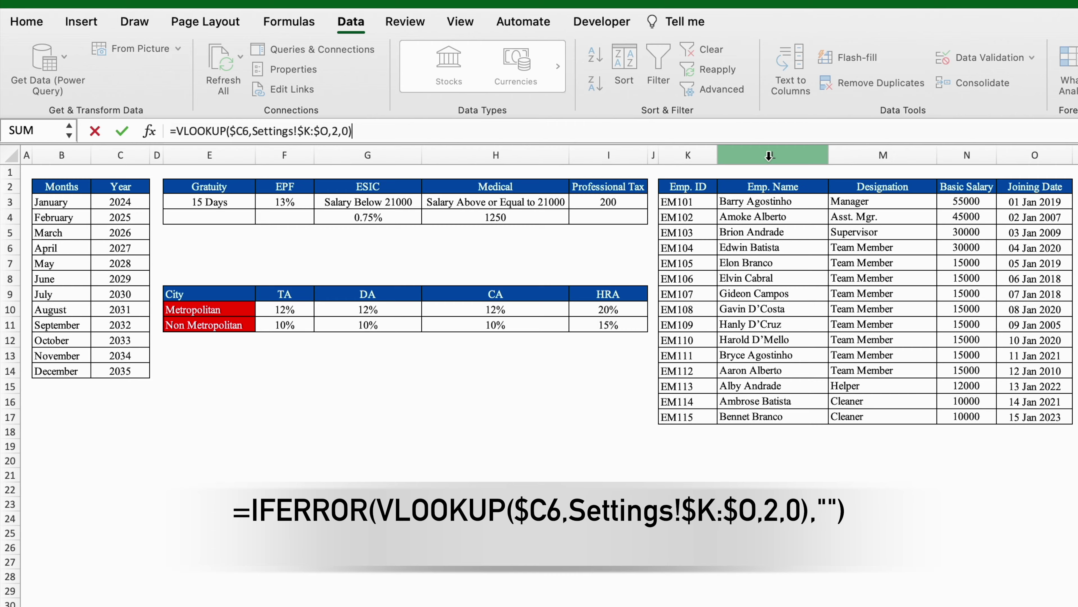
key(Return)
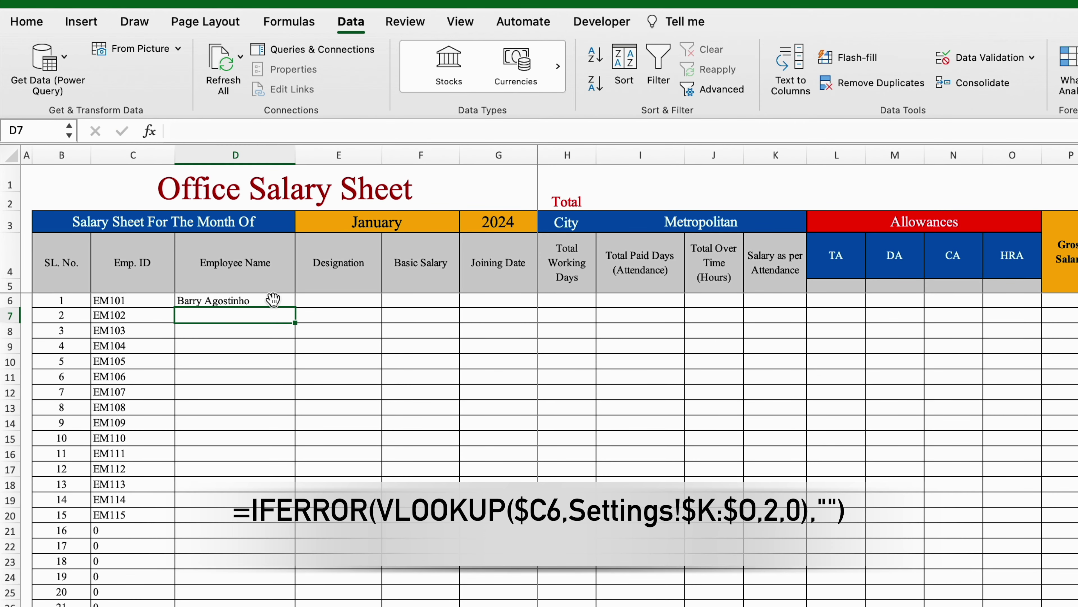
Wrap the D6 lookup in IFERROR so it returns "" on failure.
click(273, 299)
click(177, 131)
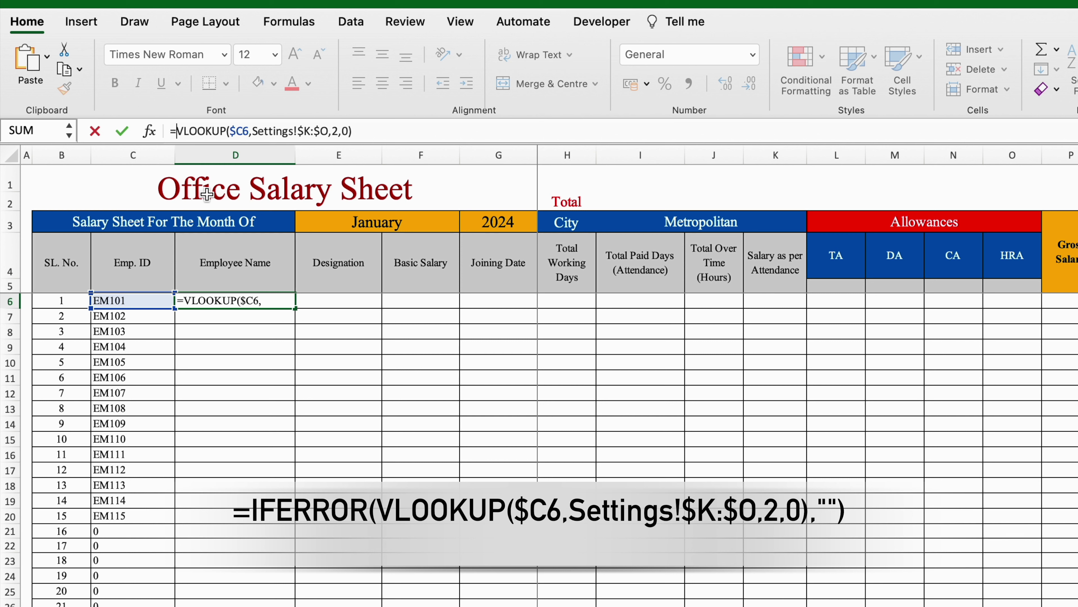
text(iferr)
key(Tab)
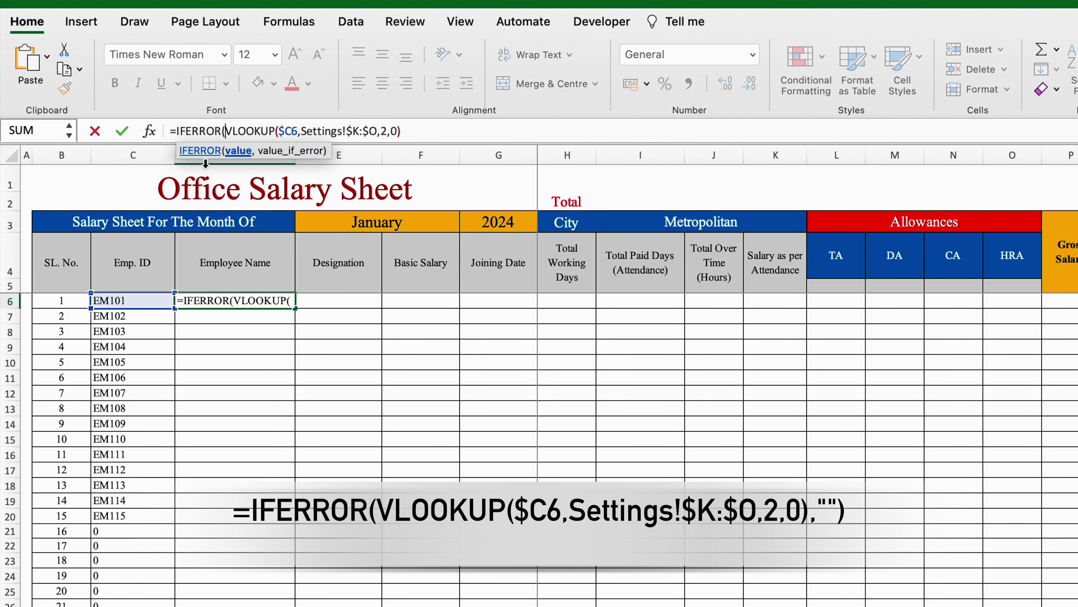
click(422, 130)
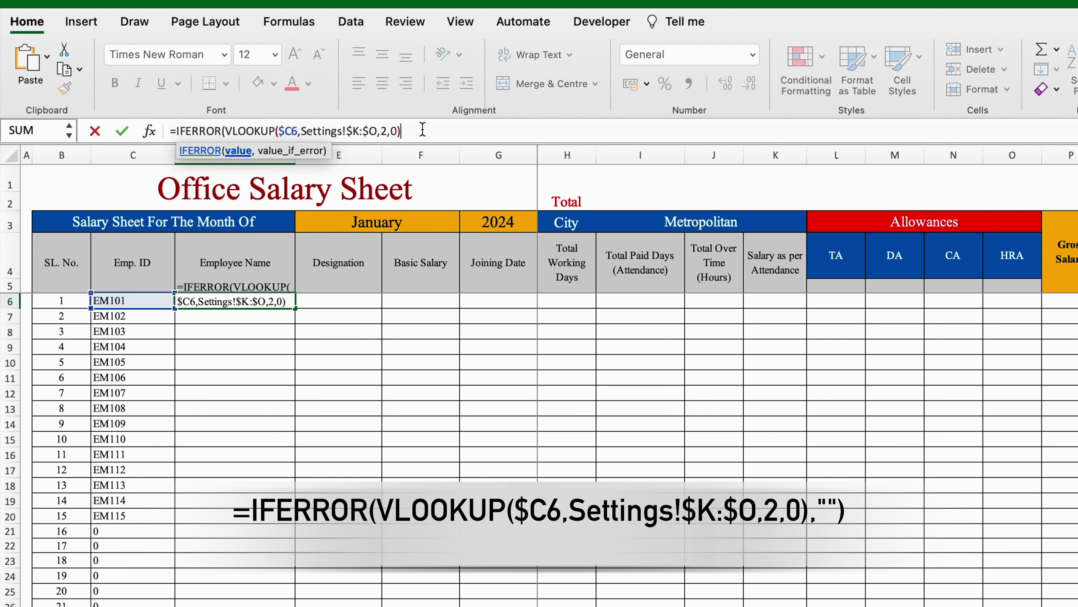
text(,)
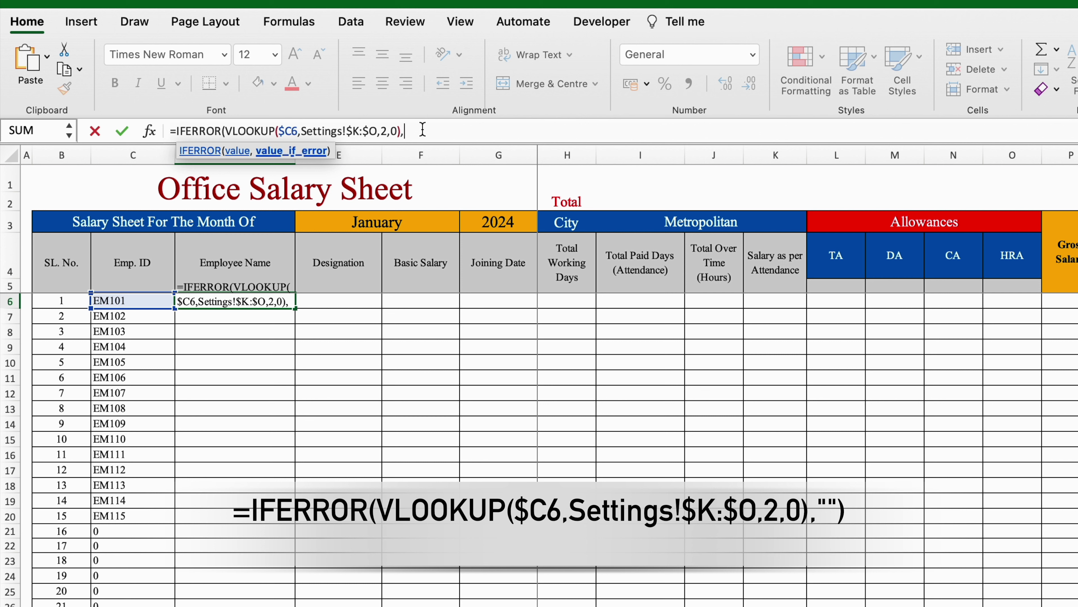
text("")
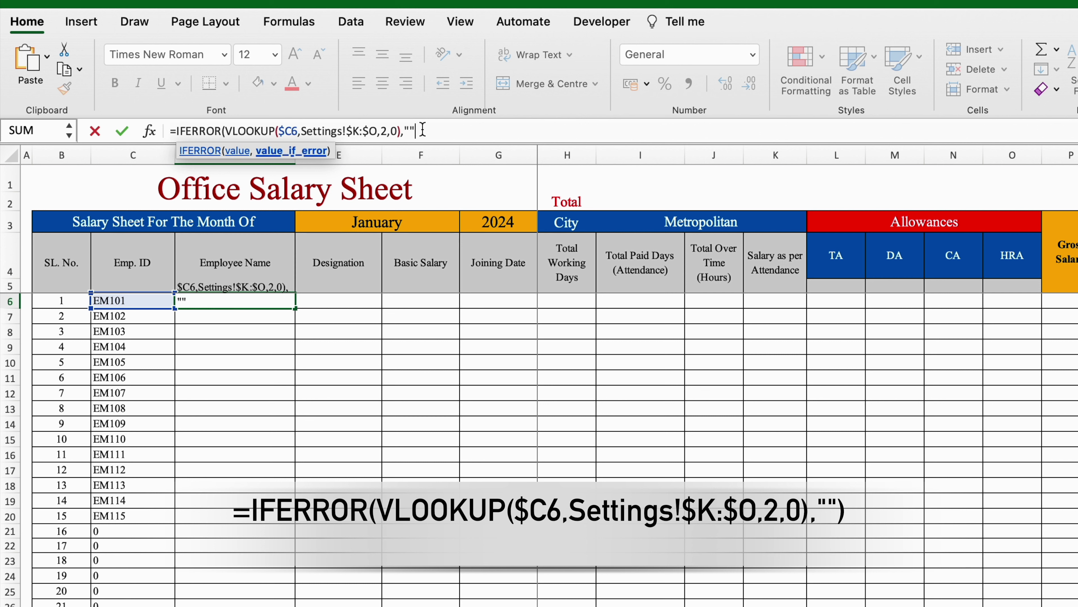
text())
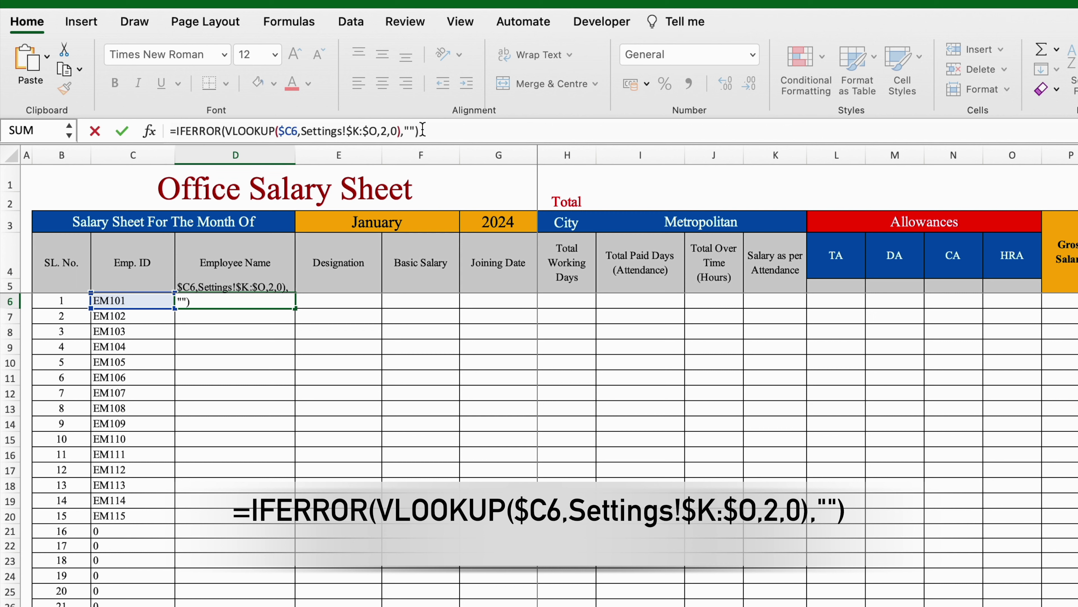
key(Return)
click(264, 299)
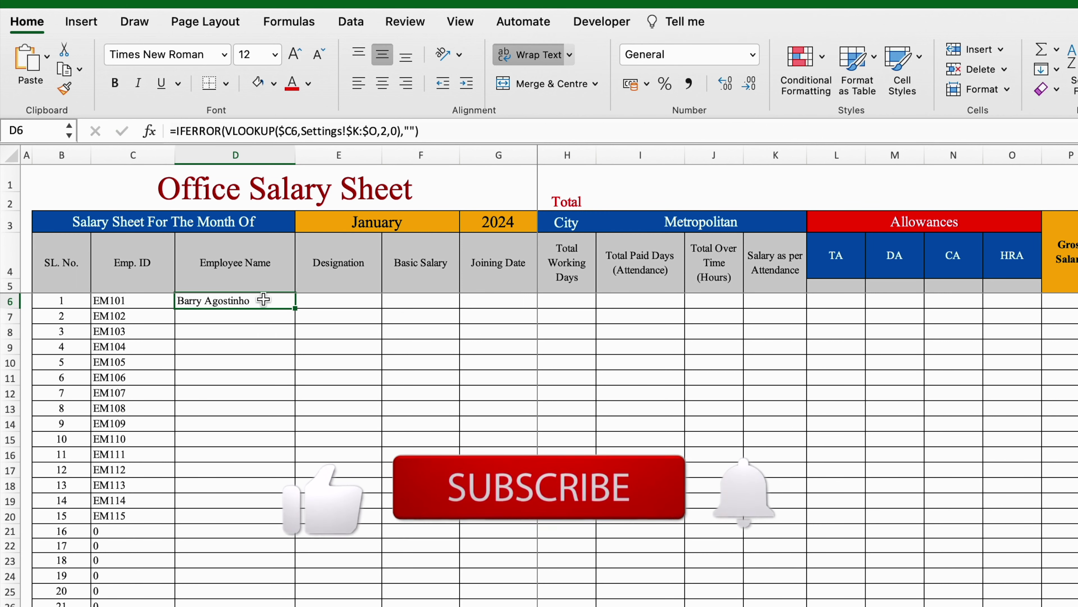
Copy the lookup to E6:G6 with column indexes 3, 4 and 5 for Designation, Basic Salary, Joining Date.
drag(295, 308, 525, 321)
click(357, 312)
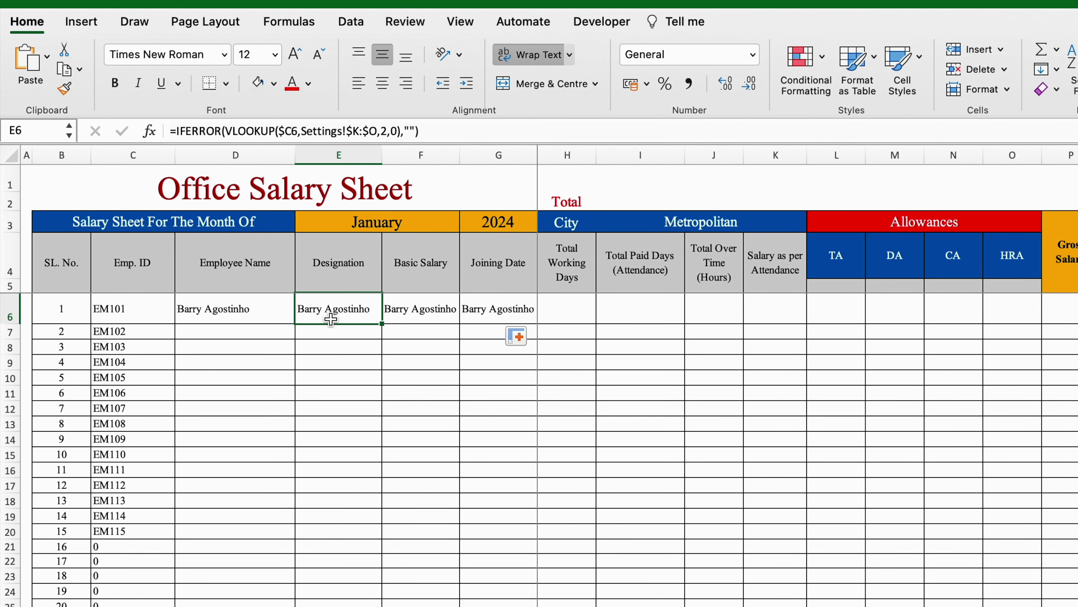
click(387, 131)
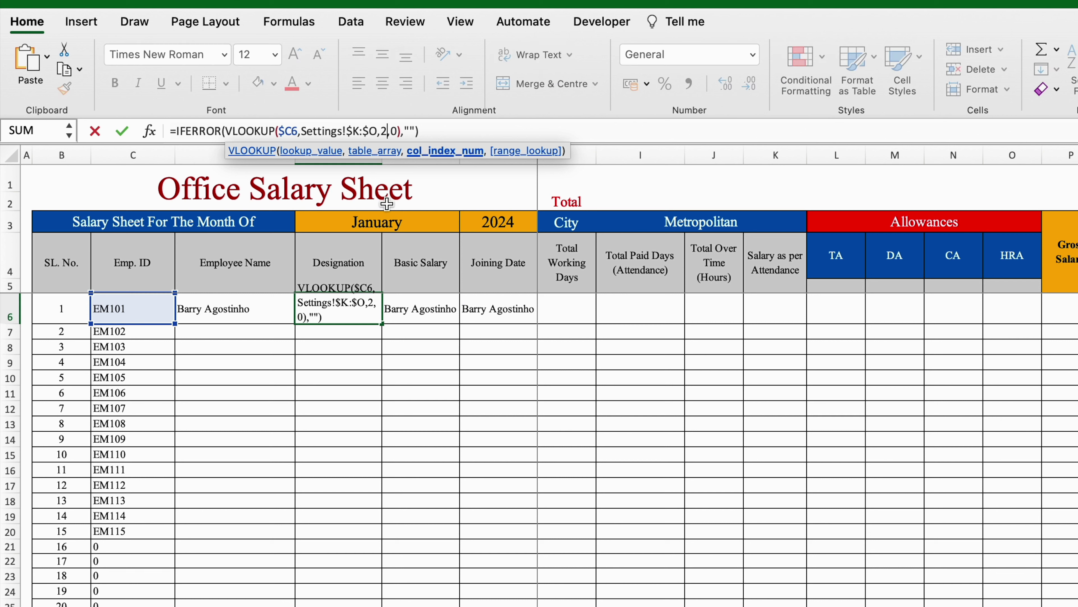
text(3)
key(Return)
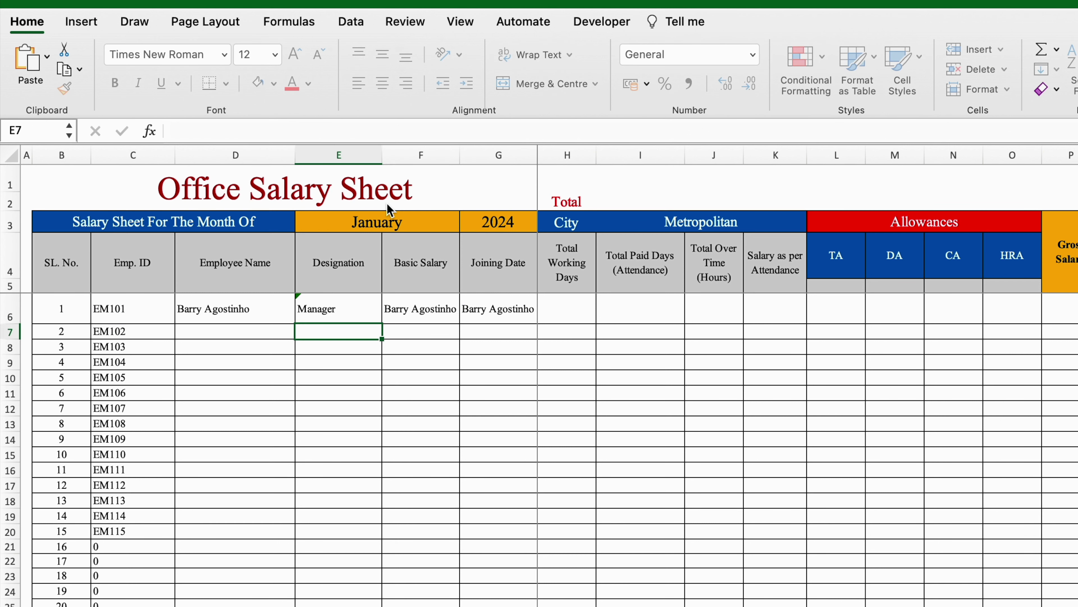
click(424, 314)
click(387, 131)
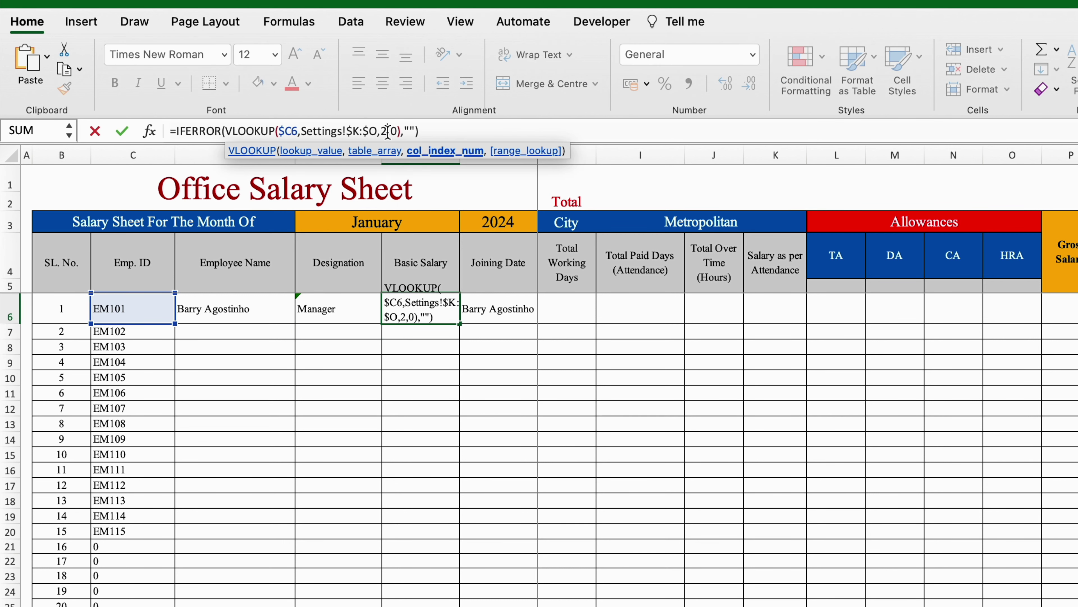
key(Return)
key(Up)
key(Right)
click(387, 131)
key(BackSpace)
text(5)
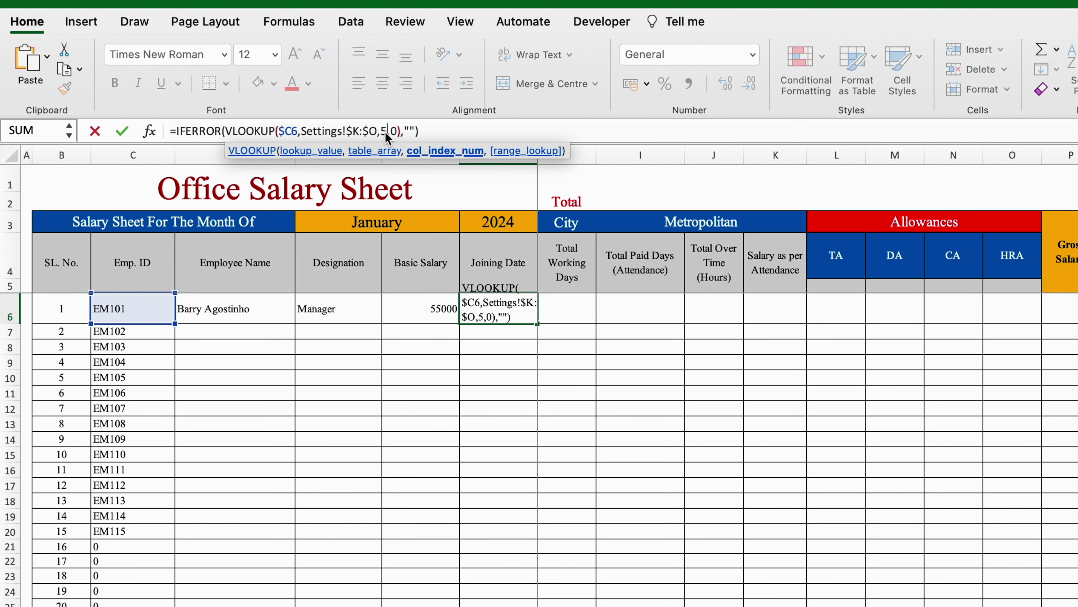
key(Return)
Centre the Basic Salary and Joining Date values in F6:G6.
drag(425, 312, 476, 308)
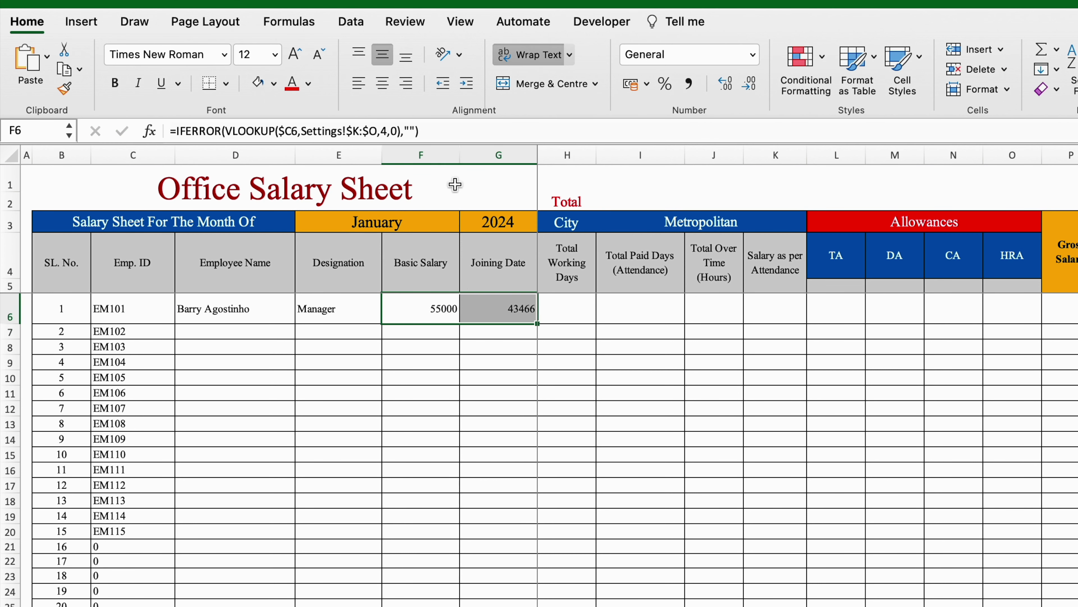
click(383, 83)
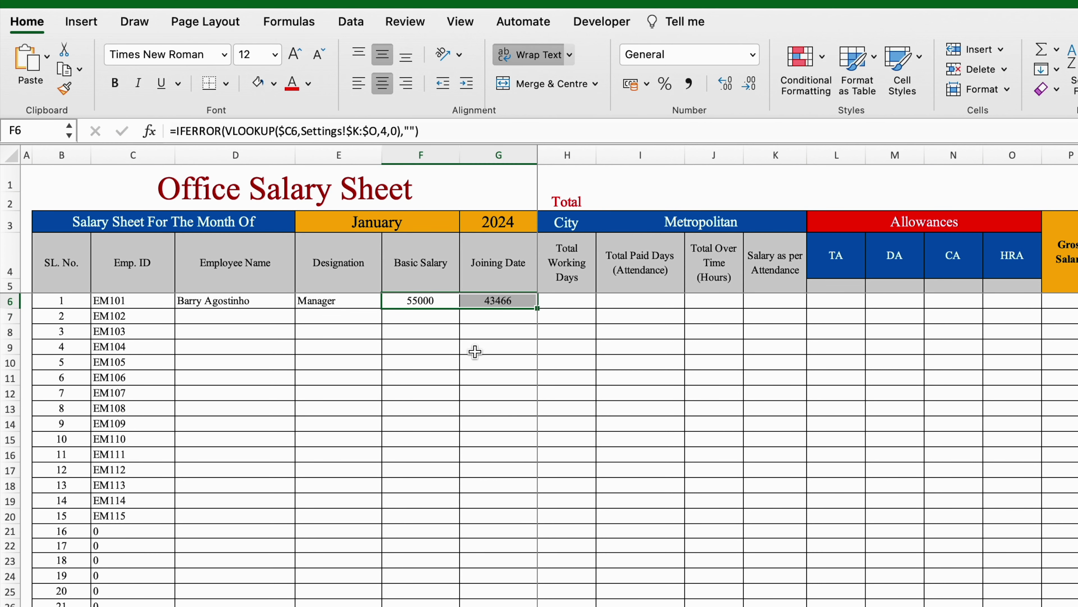
click(525, 300)
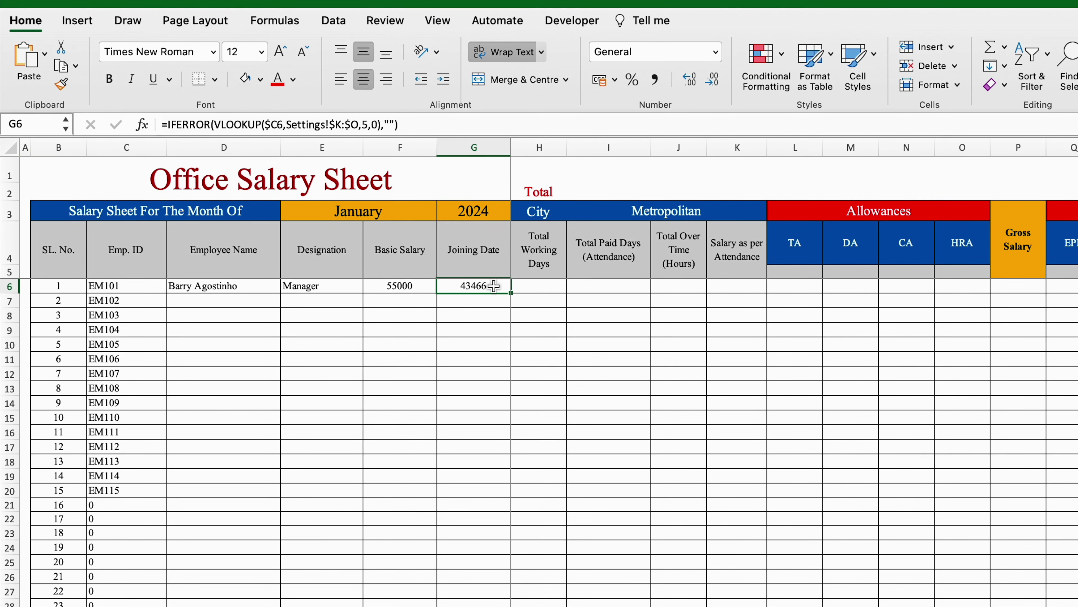
Apply a day-month-year Date format to the joining date in G6.
right_click(492, 286)
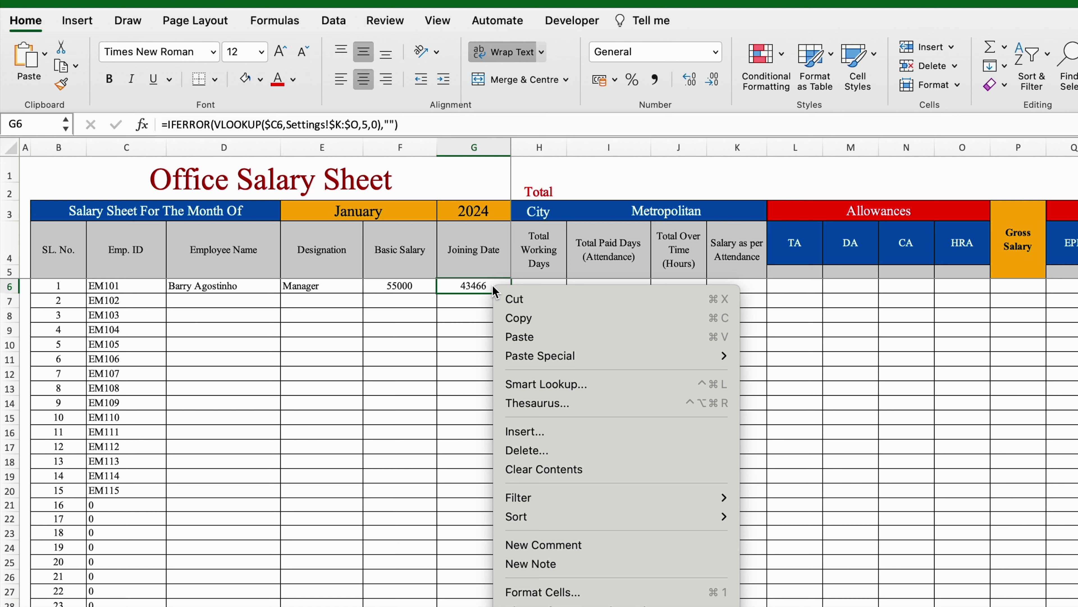
click(546, 591)
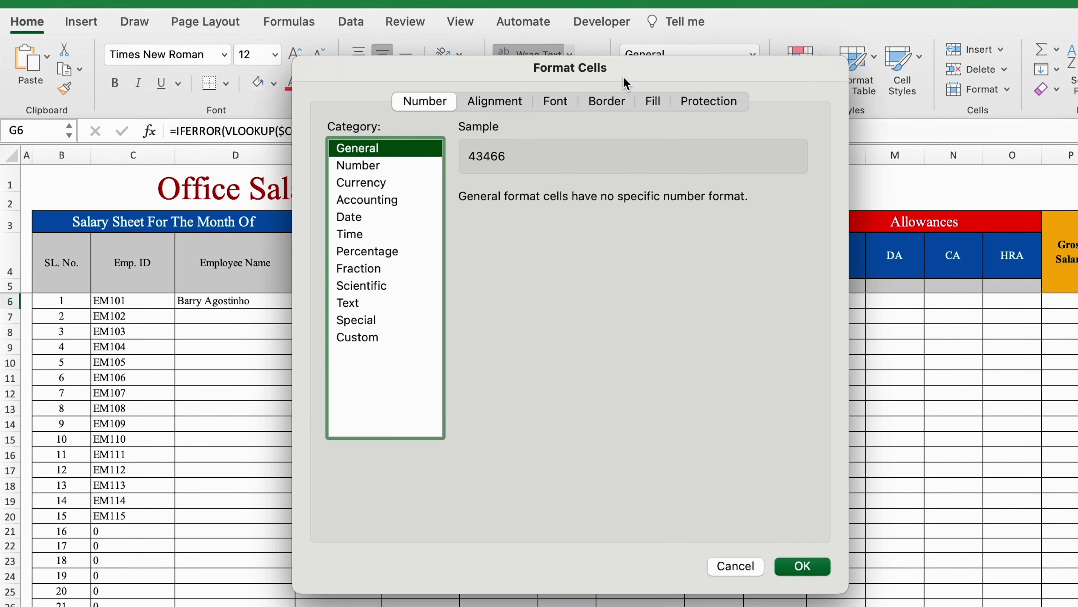
click(351, 215)
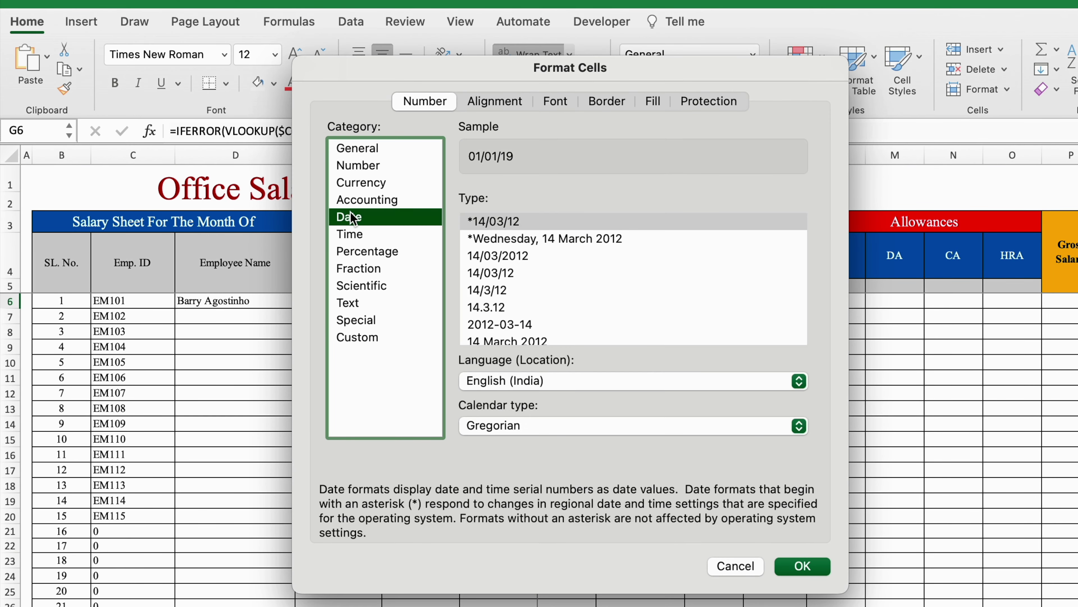
click(509, 340)
click(822, 568)
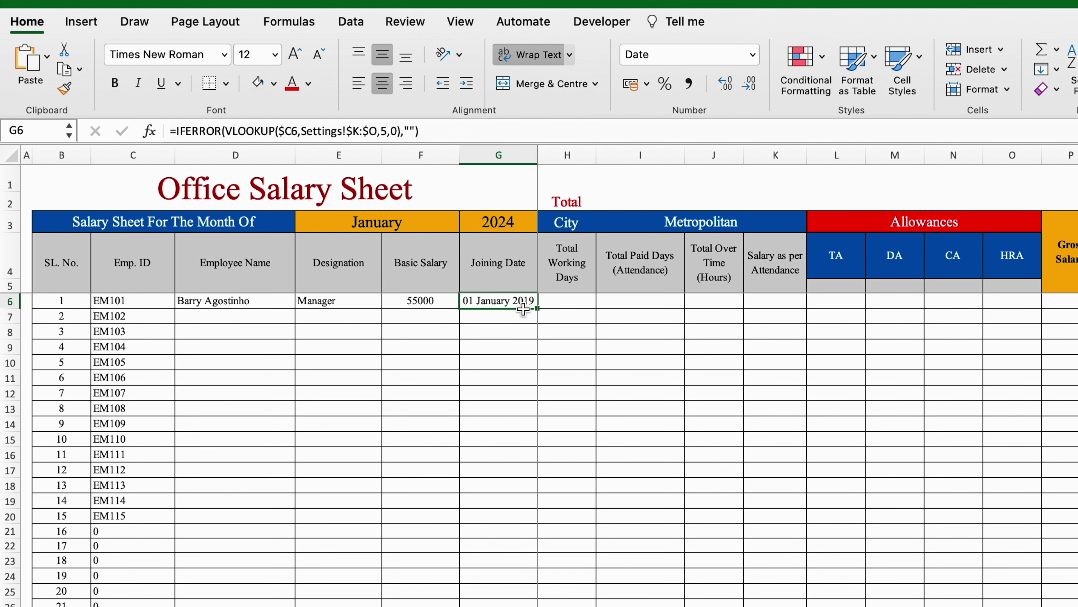
Change G6 to the custom format [$-en-GB]dd mmm yyyy;@ so it reads 01 Jan 2019.
right_click(524, 299)
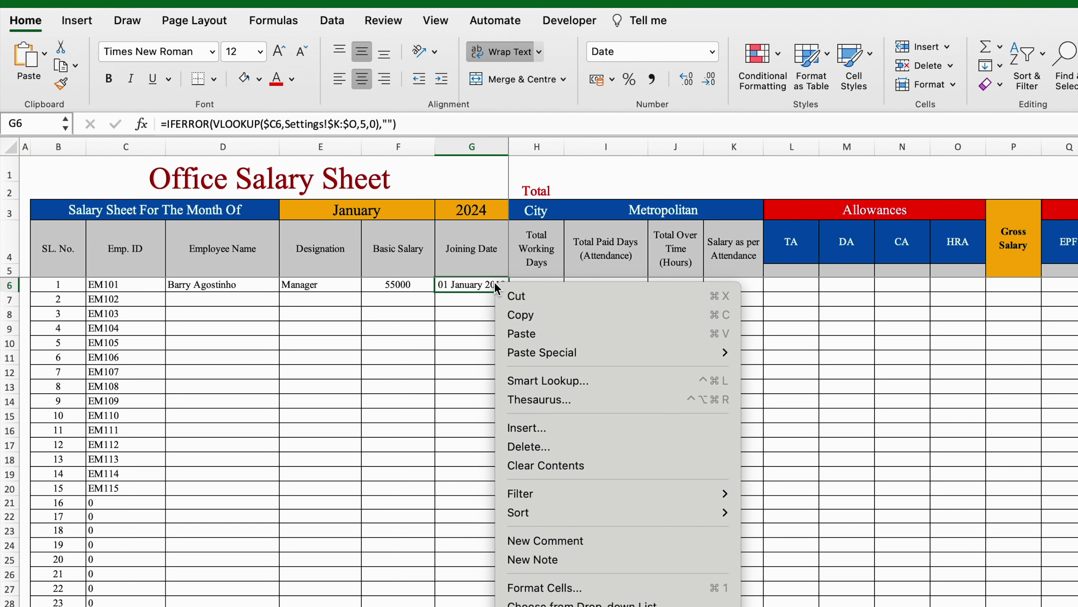
click(532, 589)
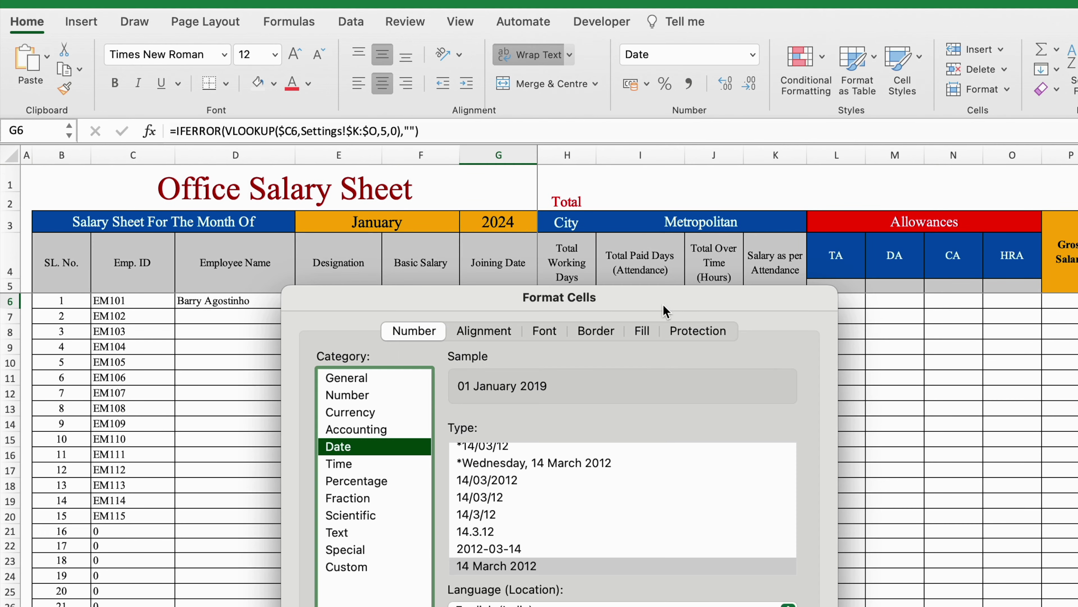
click(338, 336)
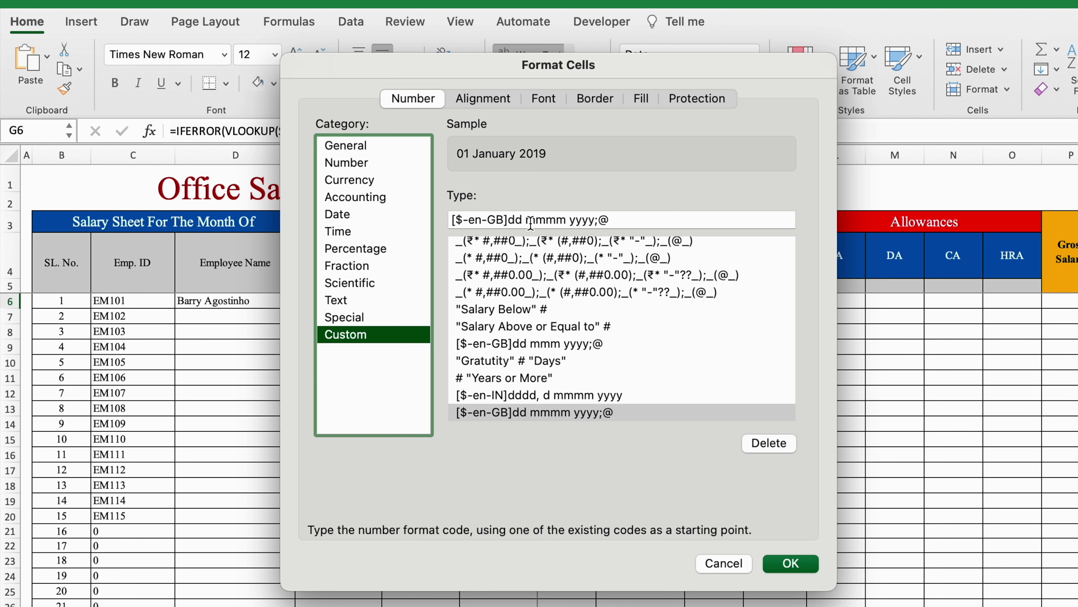
click(565, 220)
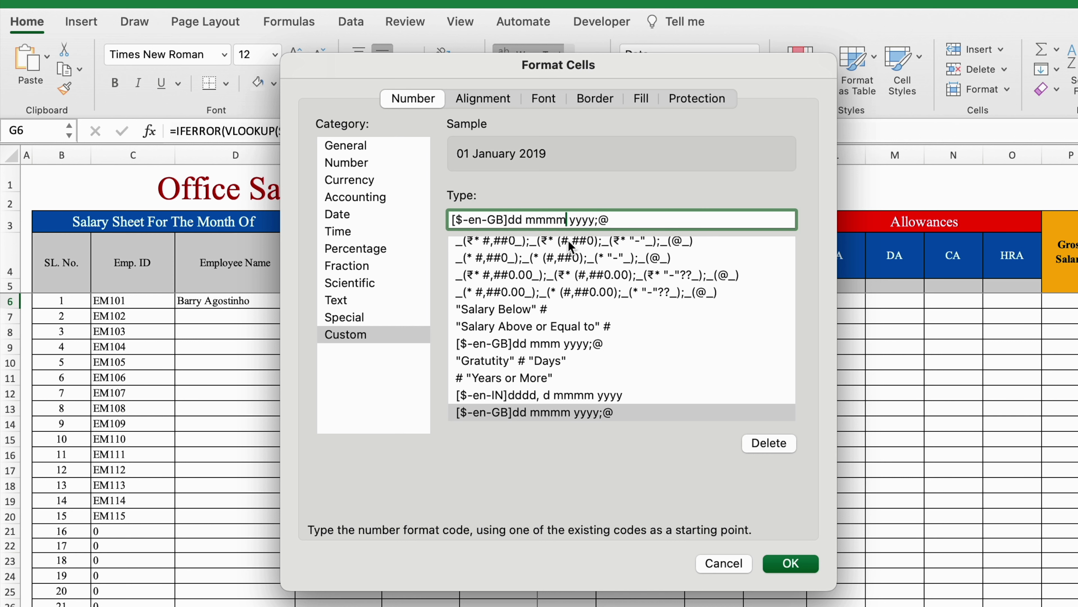
key(BackSpace)
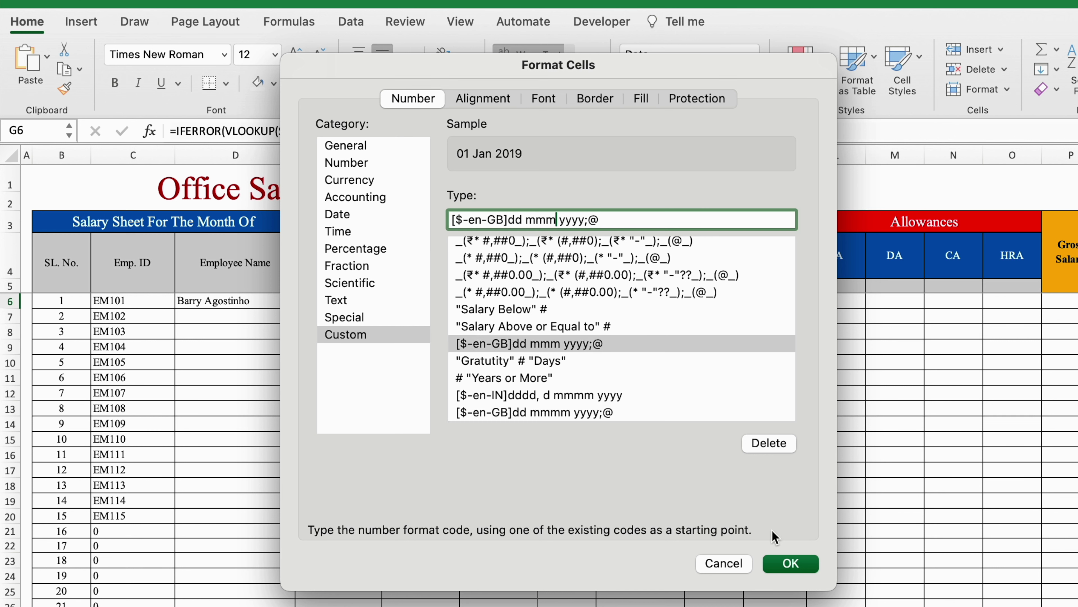
click(807, 569)
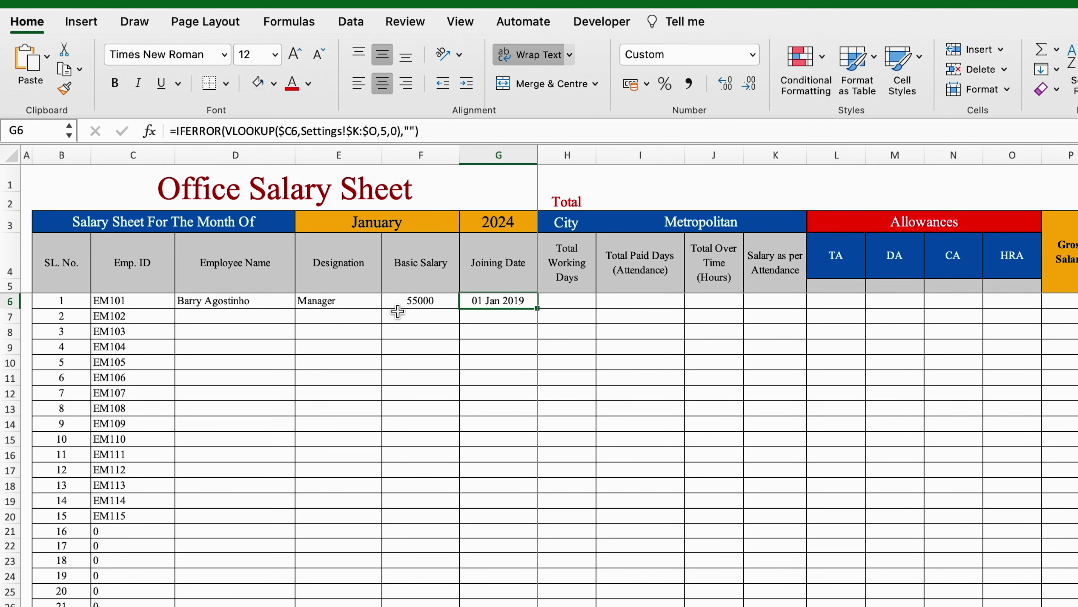
mouse_move(236, 300)
mouse_down()
mouse_move(497, 301)
mouse_move(539, 450)
mouse_move(540, 603)
mouse_up()
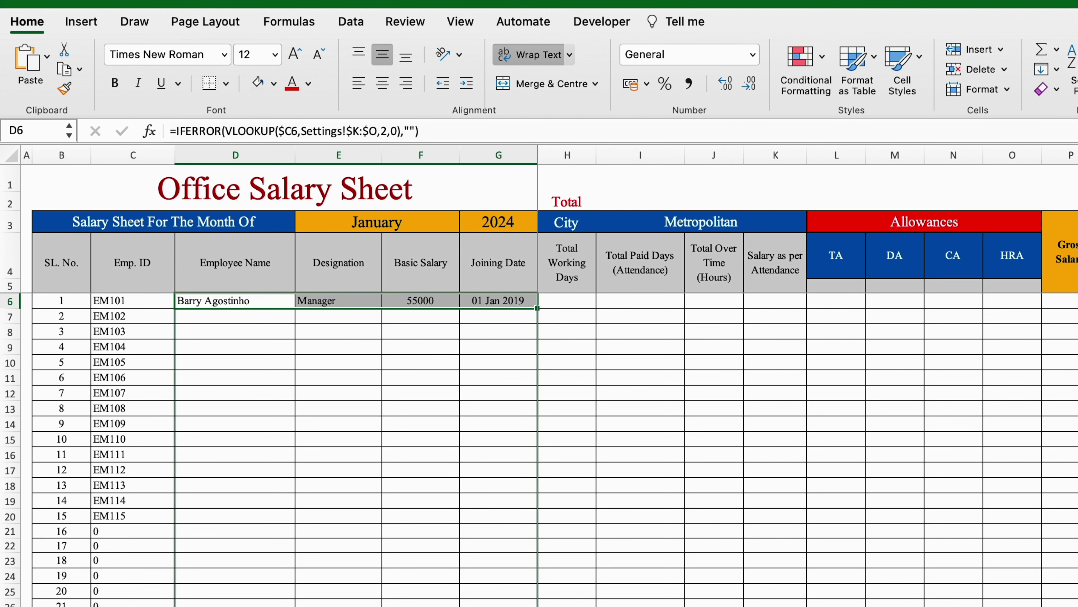
Enter =DAY(EOMONTH($E$3&$G$3,0)) in H6 to get January's 31 working days.
click(569, 304)
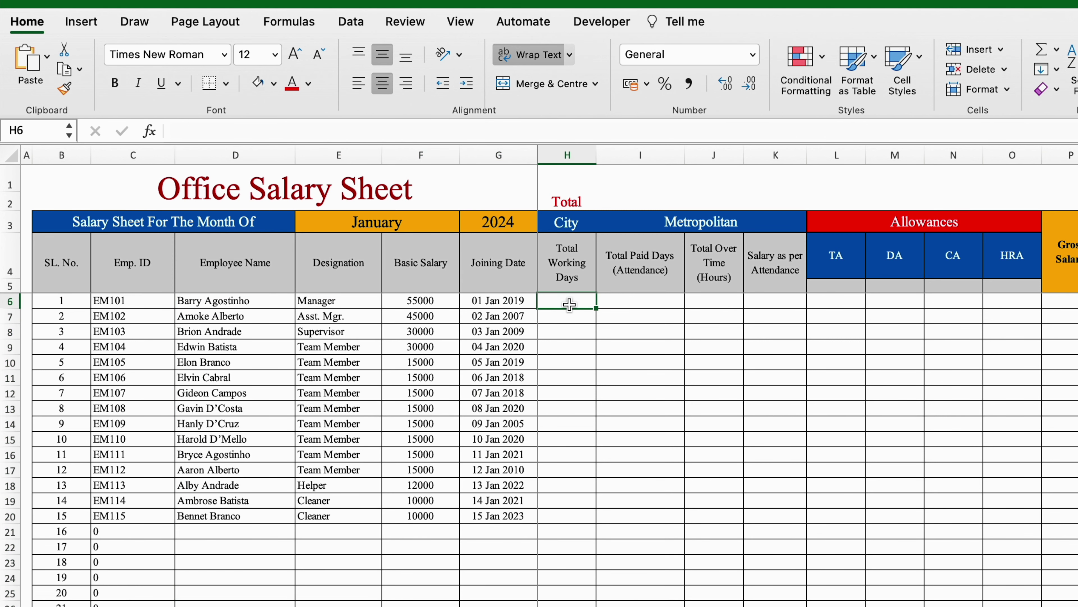
double_click(569, 304)
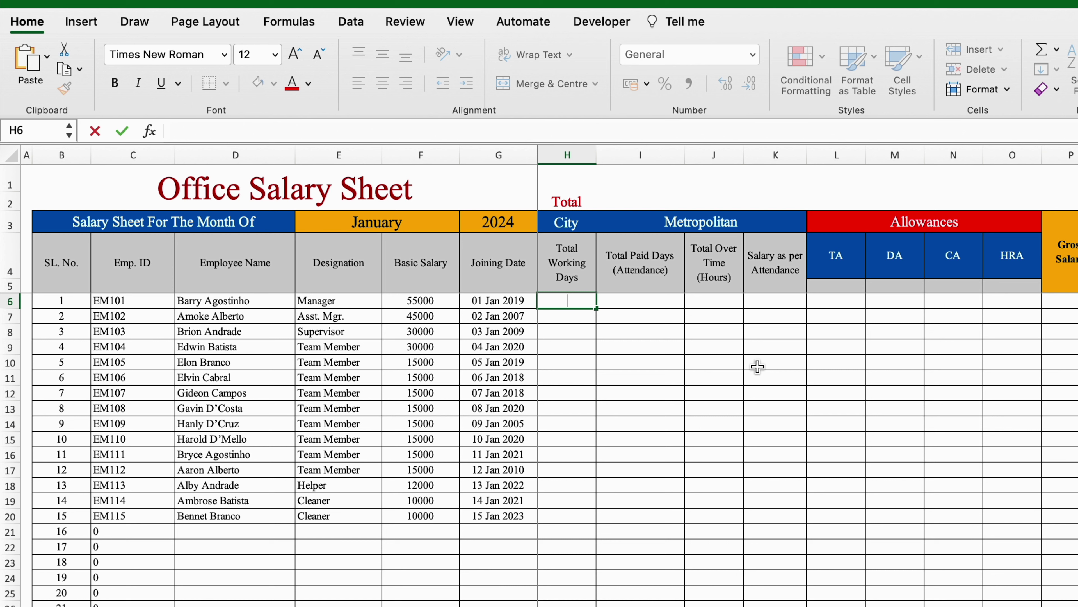
text(=)
text(da)
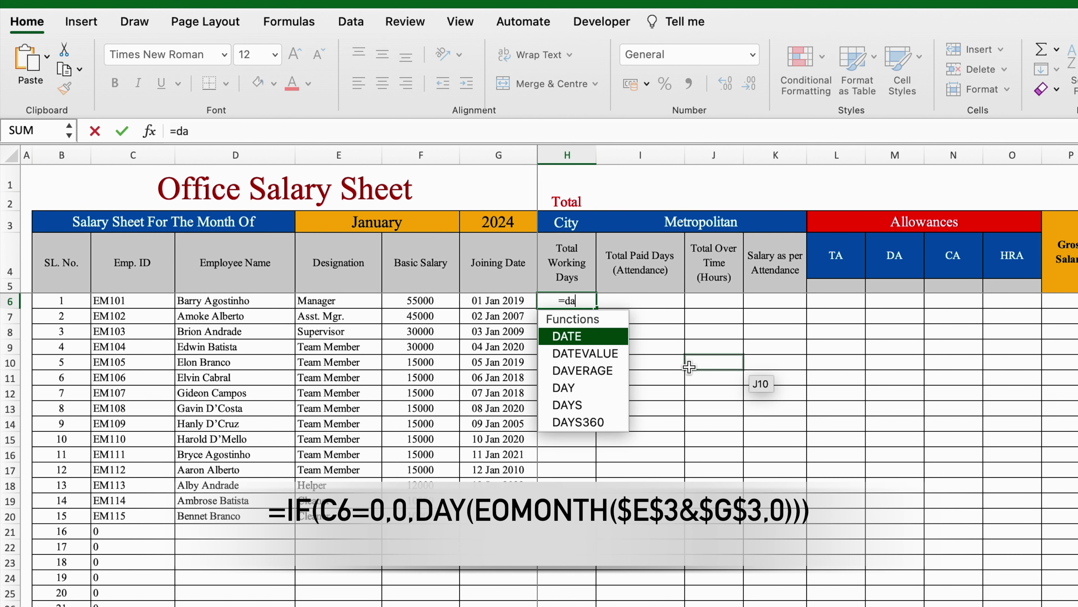
text(y)
key(Tab)
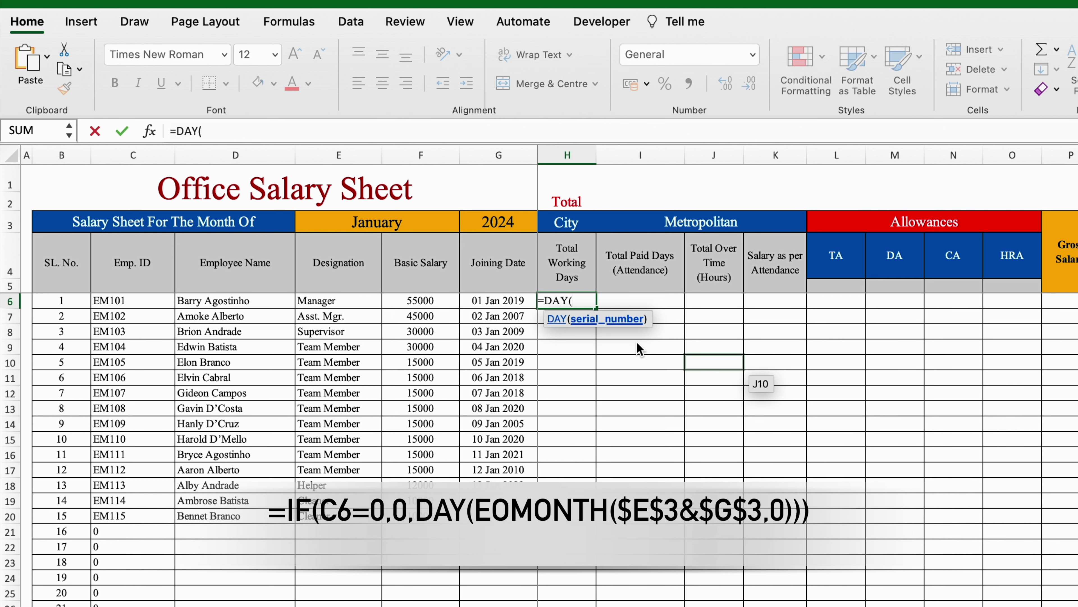
text(eom)
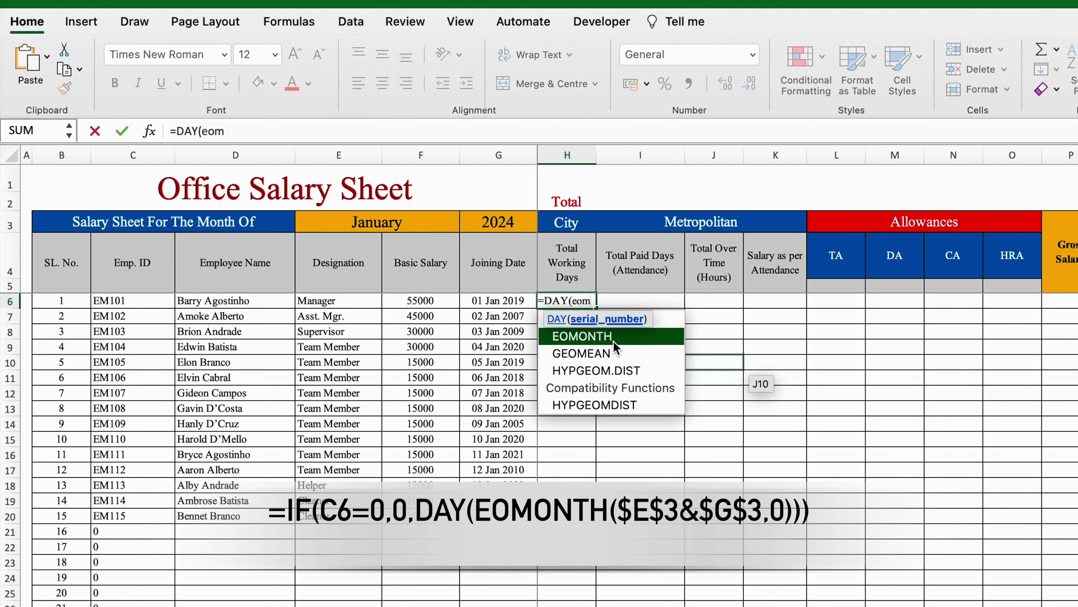
double_click(614, 337)
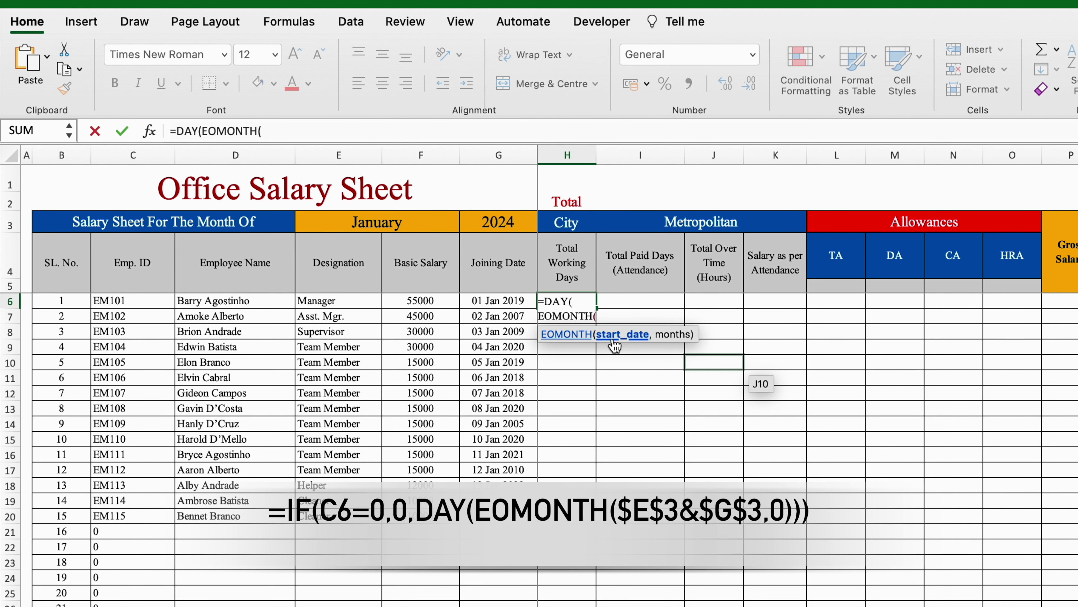
click(363, 221)
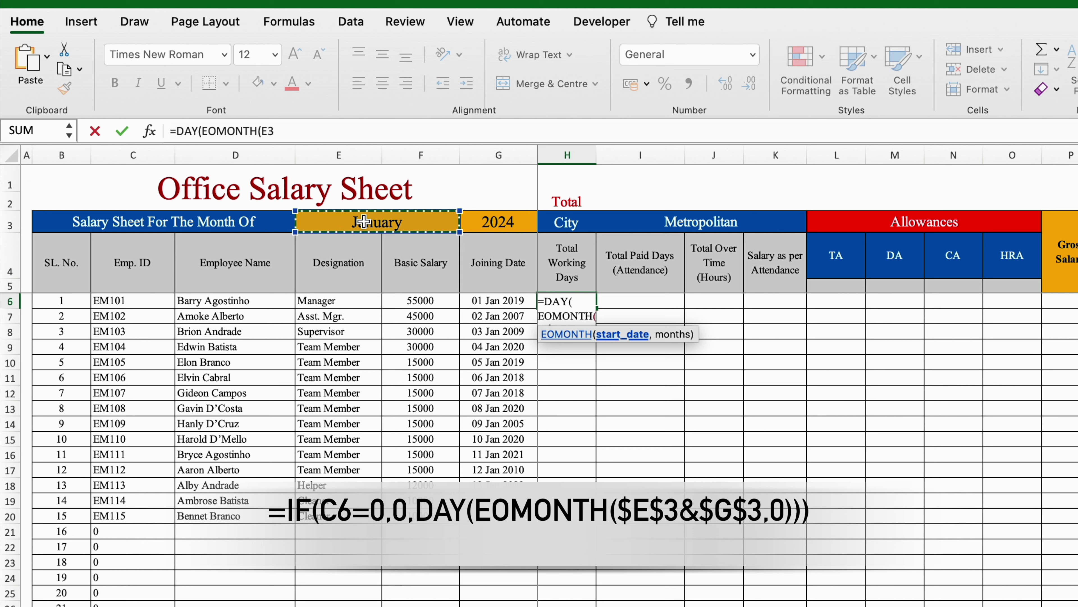
key(F4)
text(&)
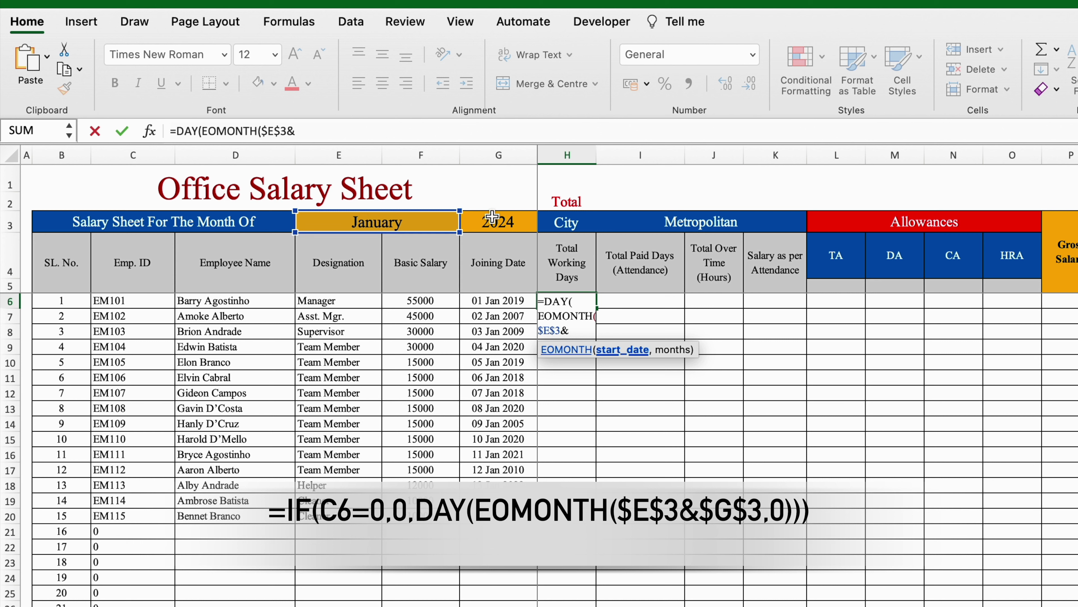
click(492, 220)
key(F4)
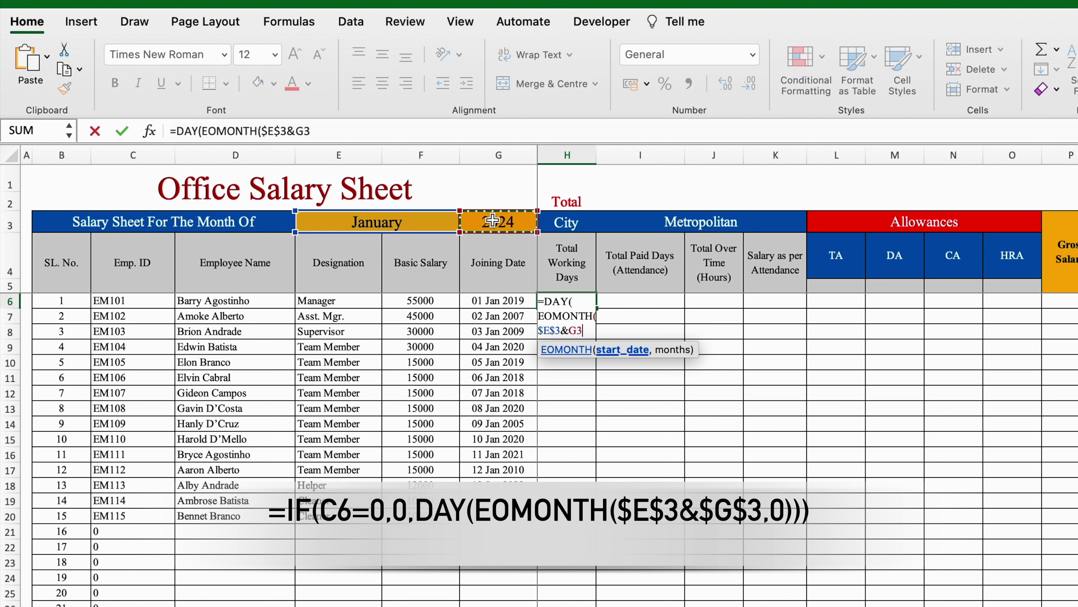
text(,)
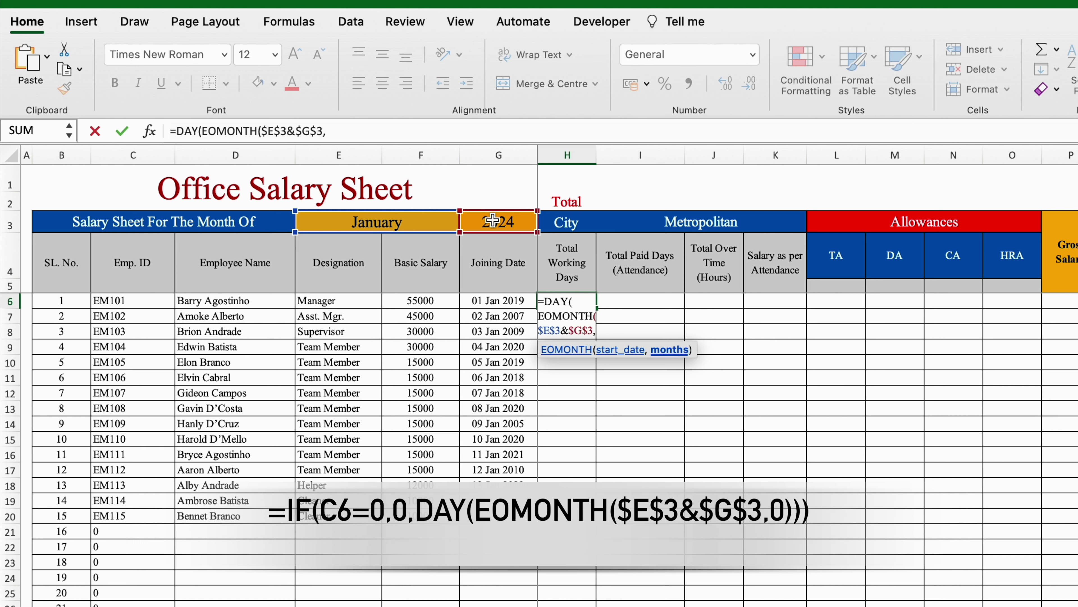
text(0)
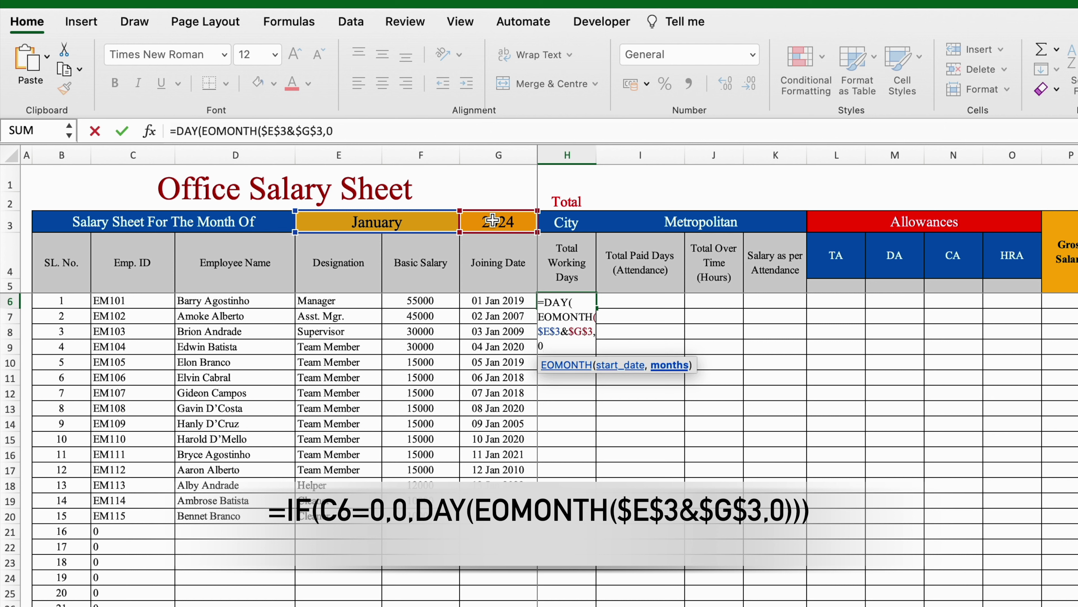
text()))
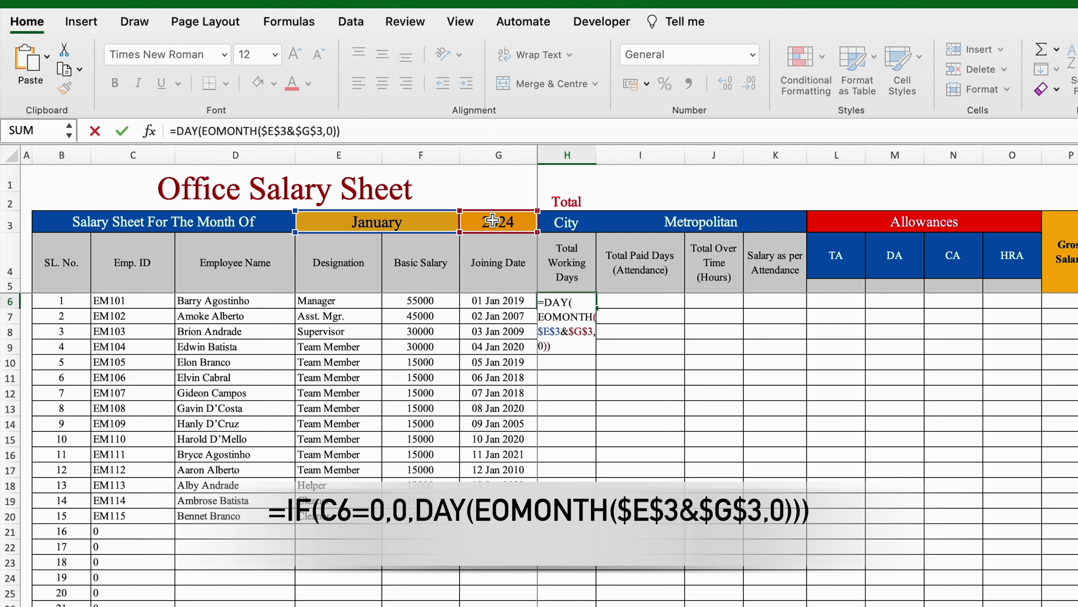
key(Return)
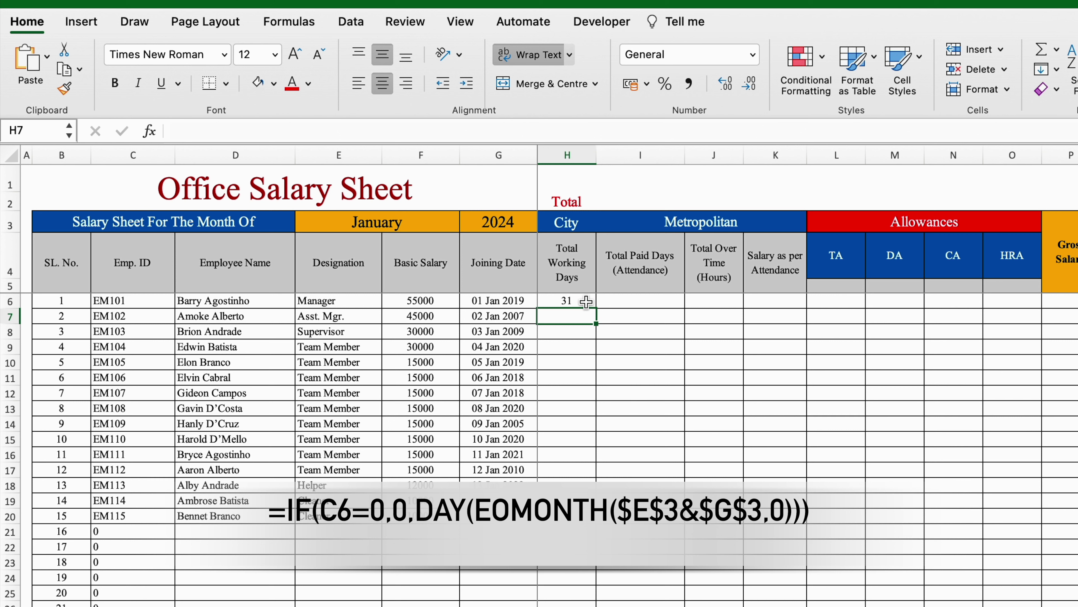
Copy the working-days formula down column H for all employees.
click(588, 302)
drag(595, 310, 595, 603)
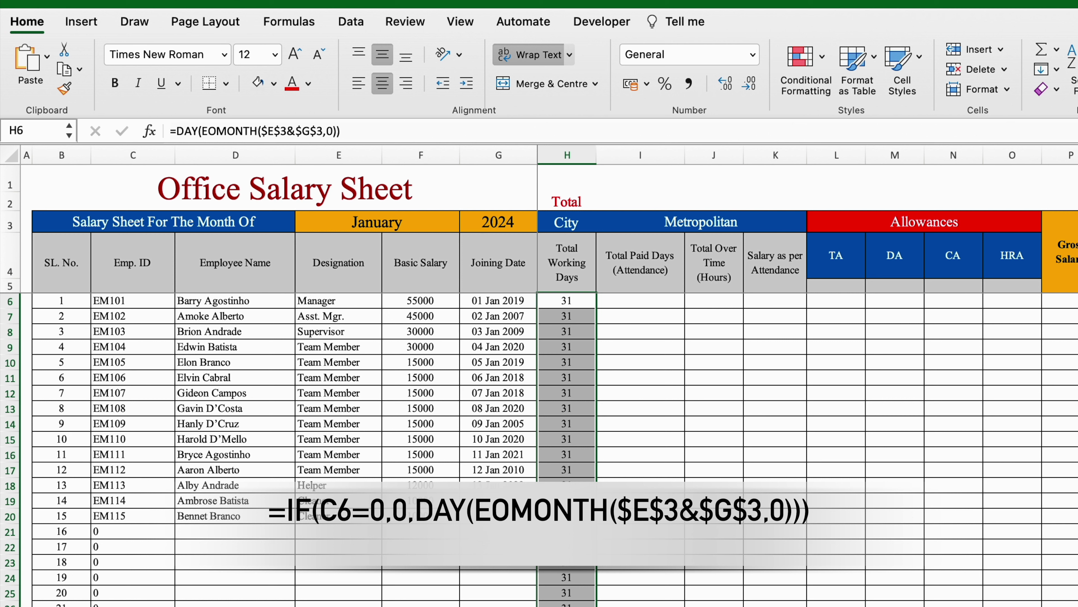
click(572, 302)
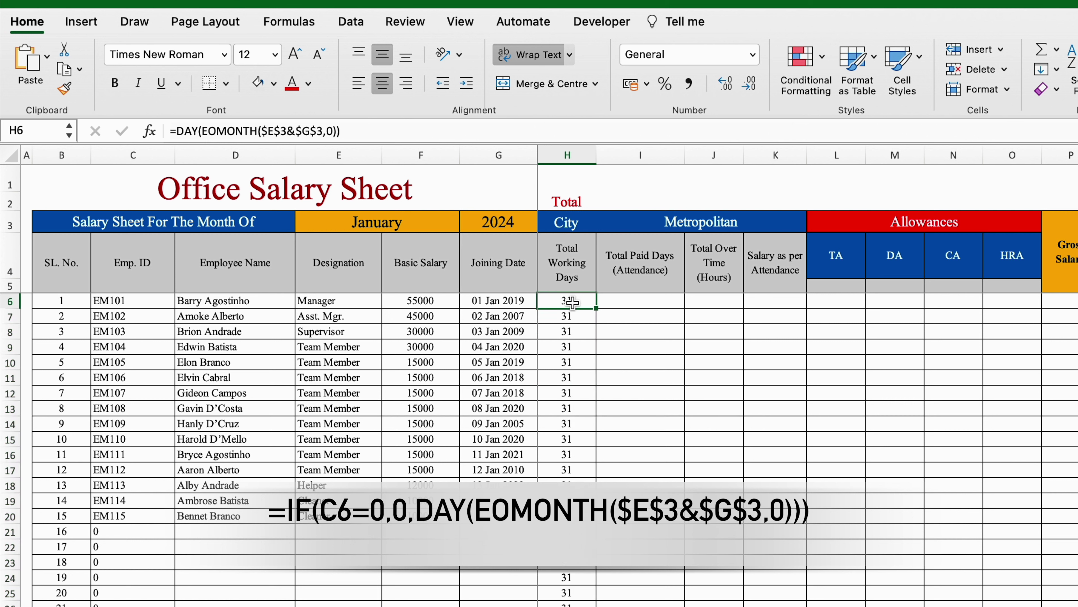
Change H6 to =IF(C6=0,0,DAY(EOMONTH($E$3&$G$3,0))).
click(176, 131)
text(if)
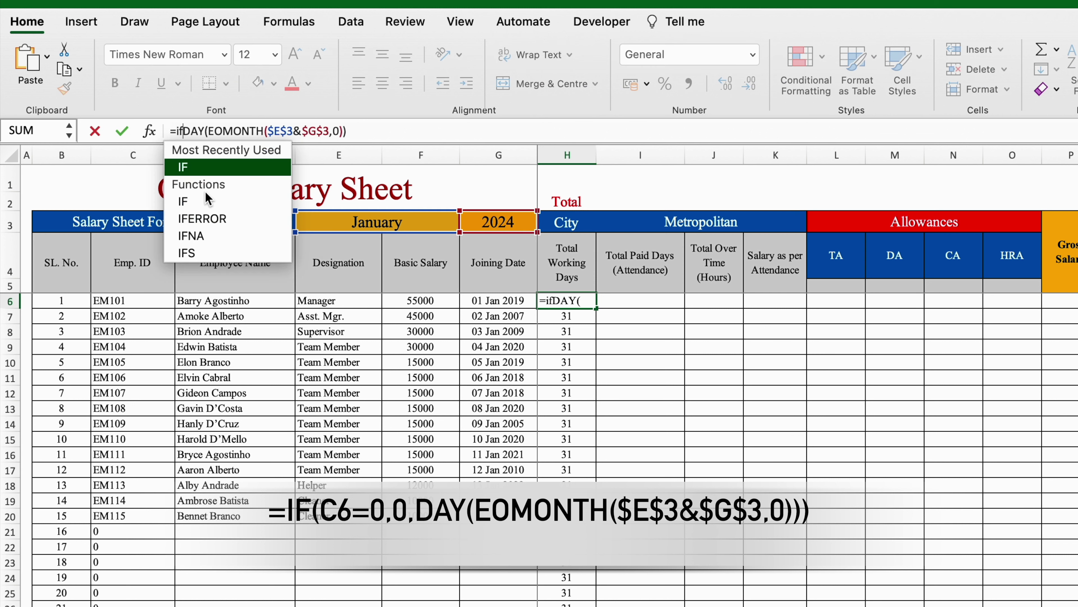
double_click(206, 167)
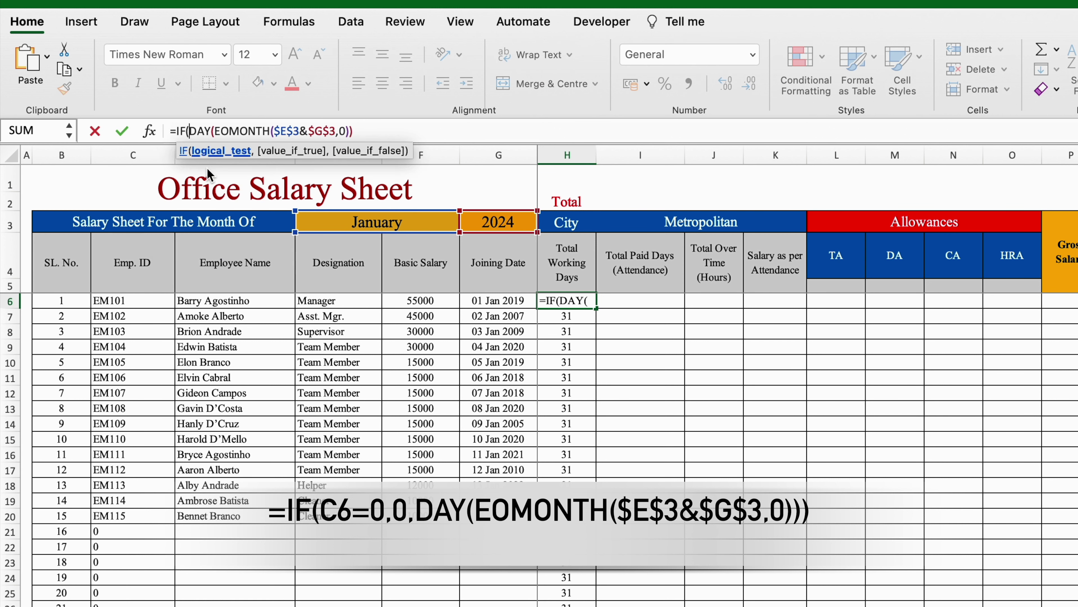
click(135, 300)
text(=)
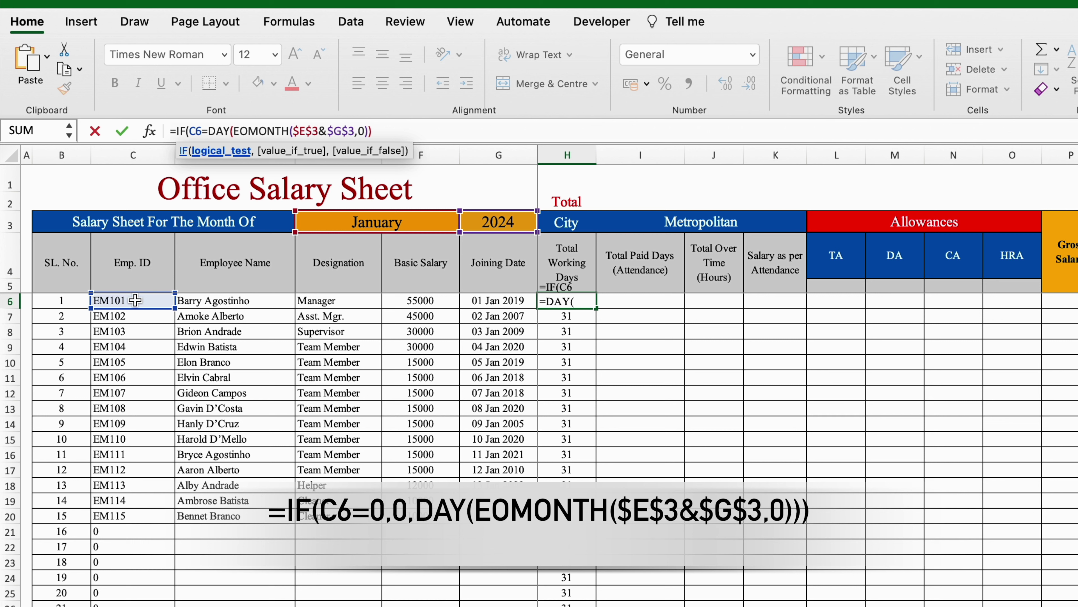
text(0,)
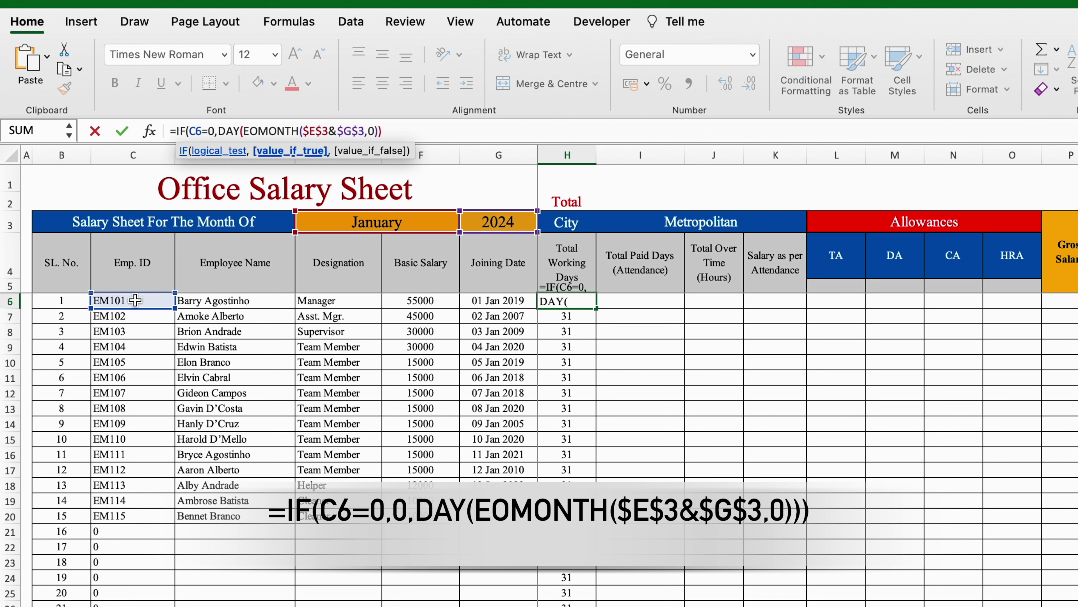
text(0,)
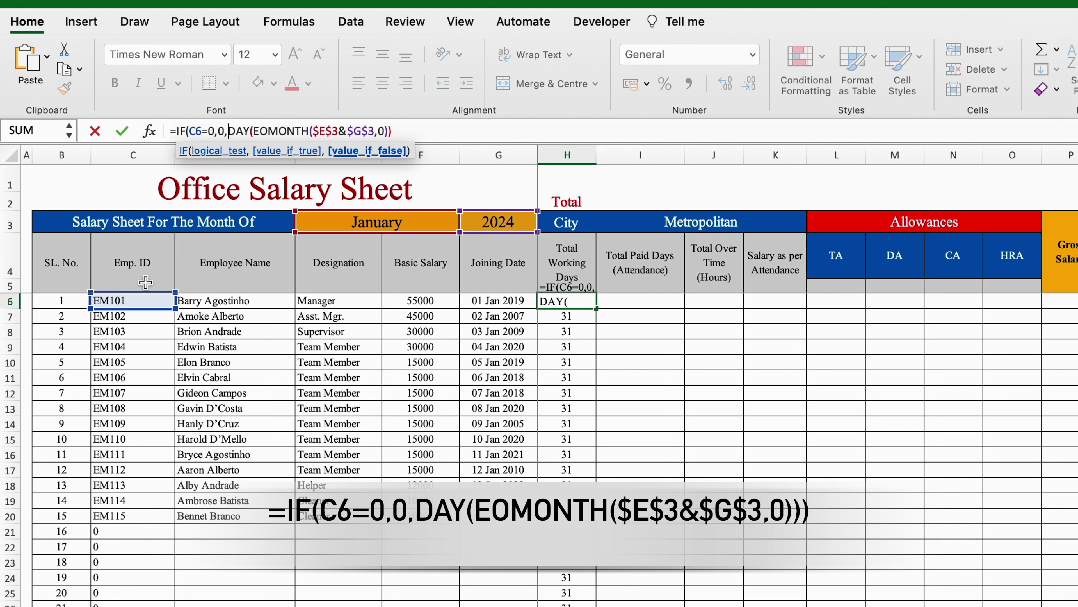
click(418, 129)
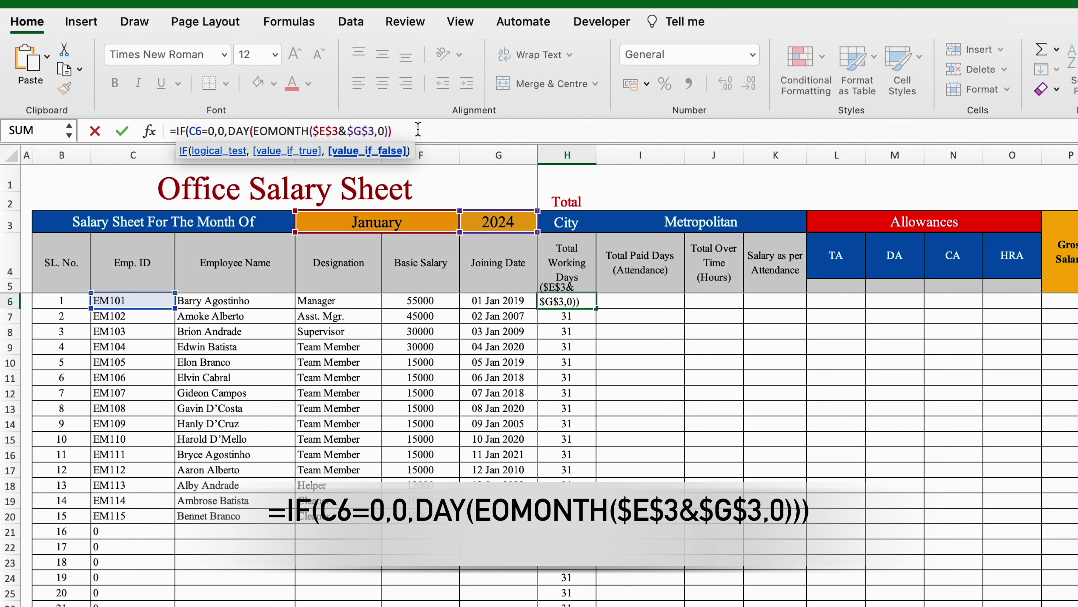
text())
key(Return)
Fill the conditional formula down column H so rows without an Emp. ID show 0.
click(566, 300)
double_click(597, 308)
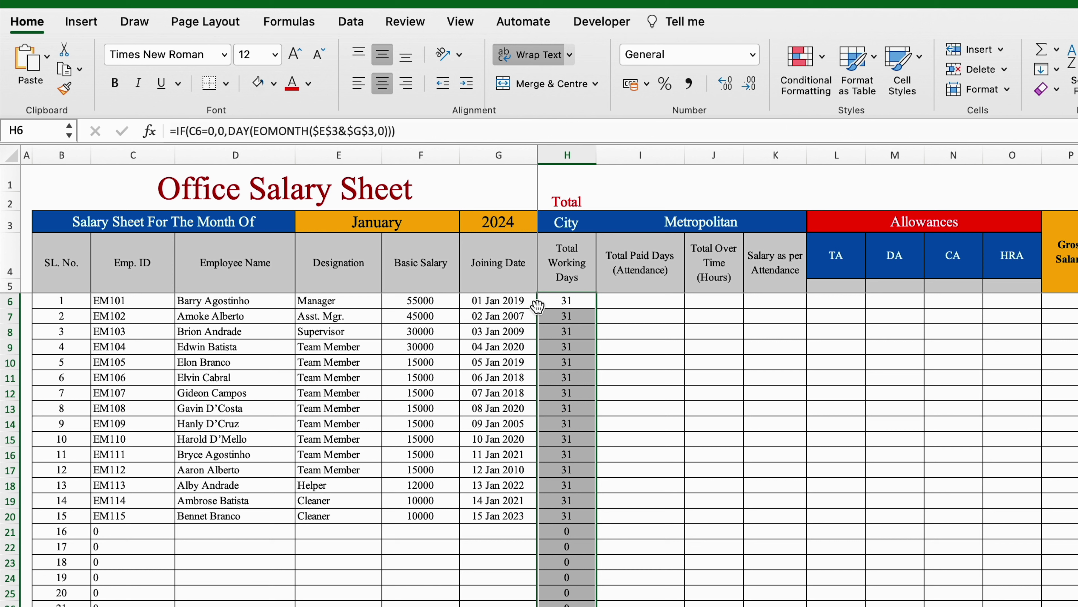
click(563, 301)
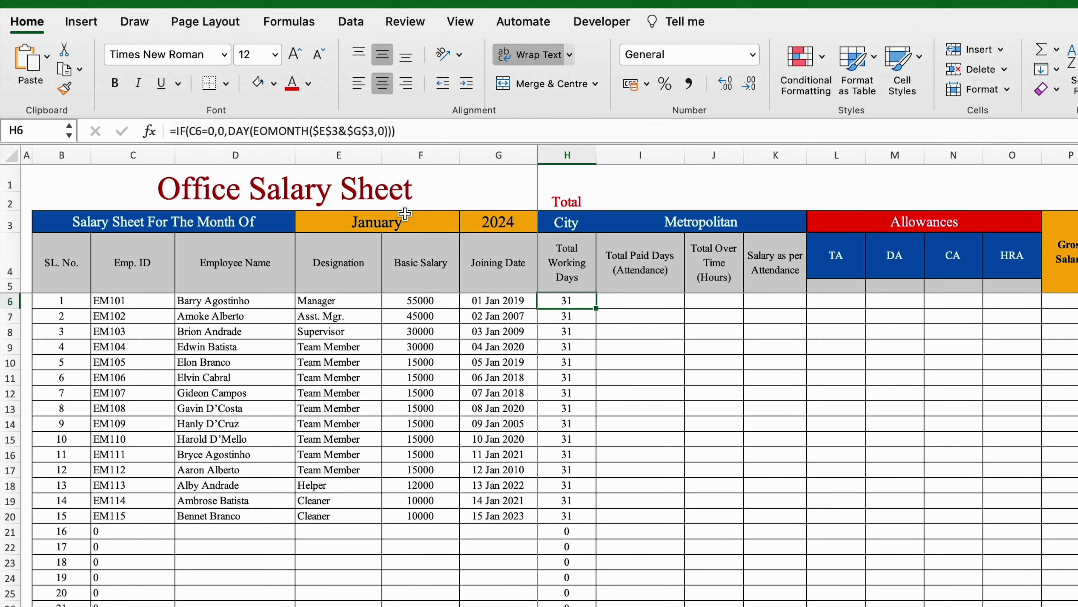
click(399, 221)
key(alt+Down)
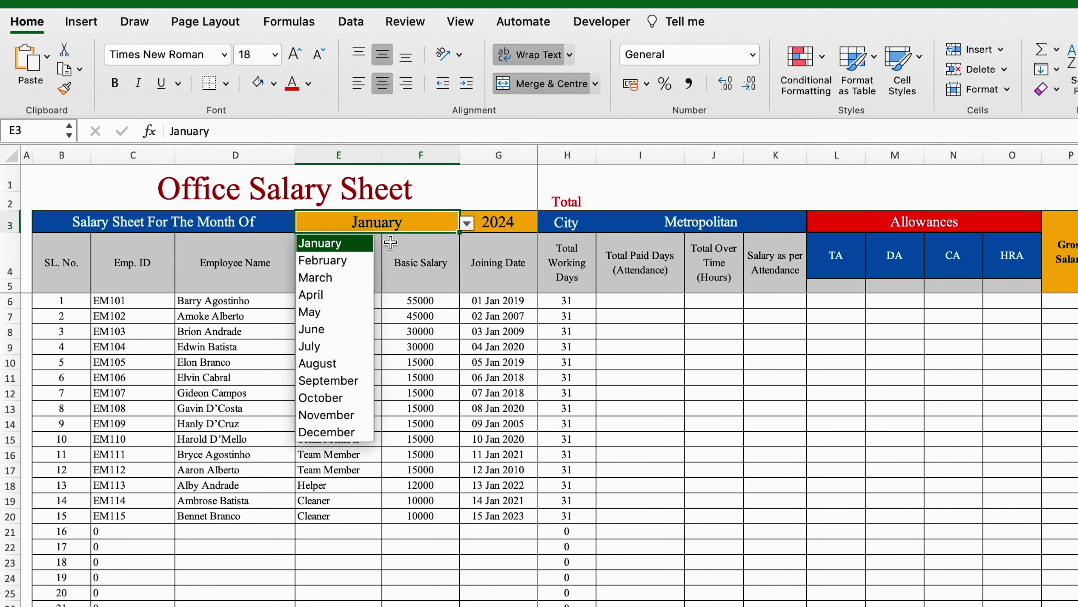
click(356, 260)
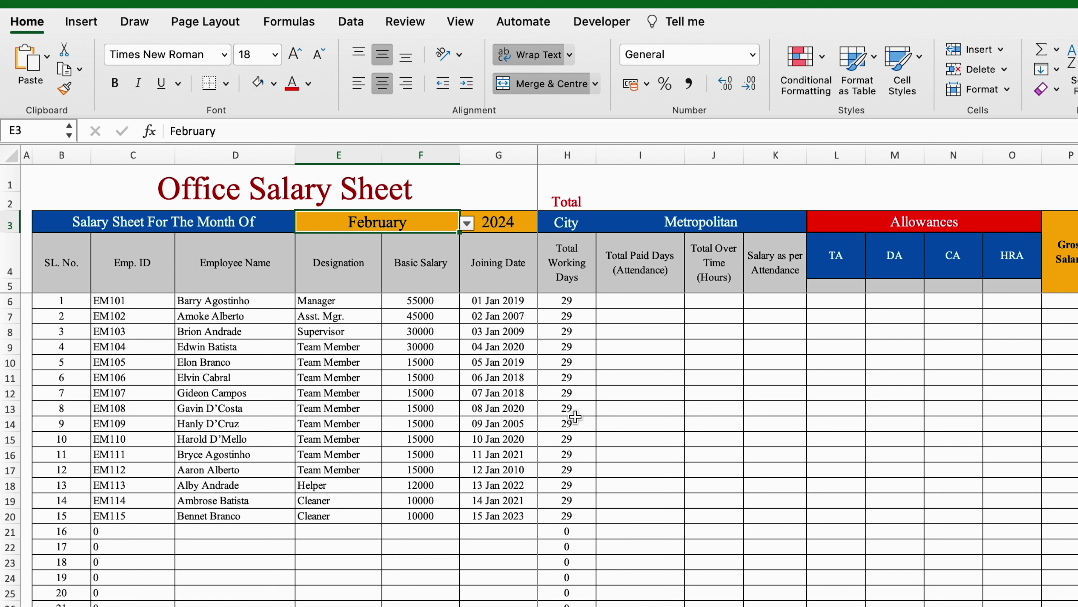
click(467, 222)
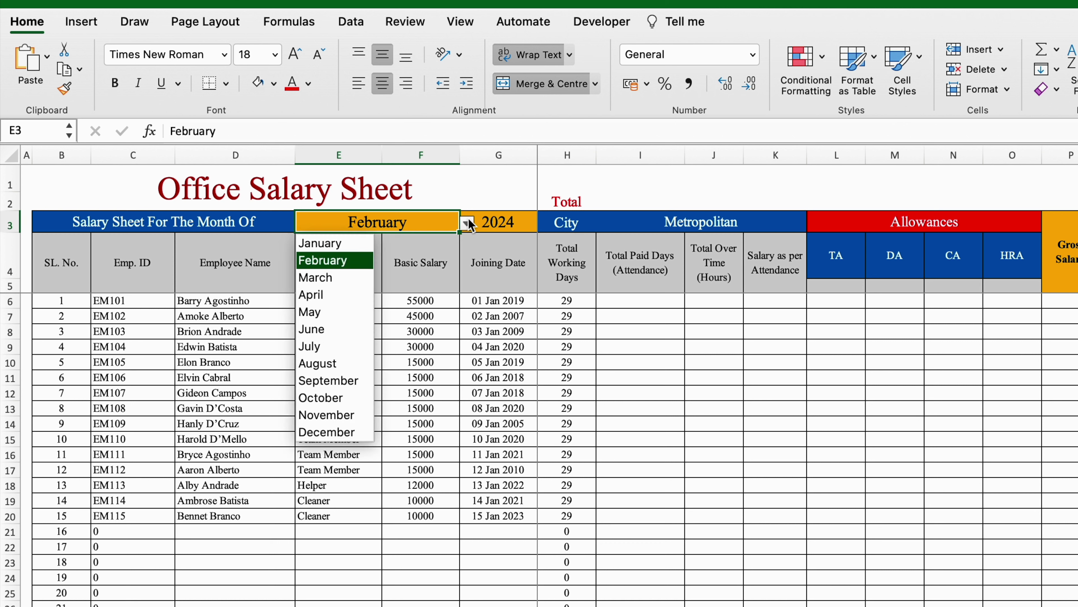
click(335, 243)
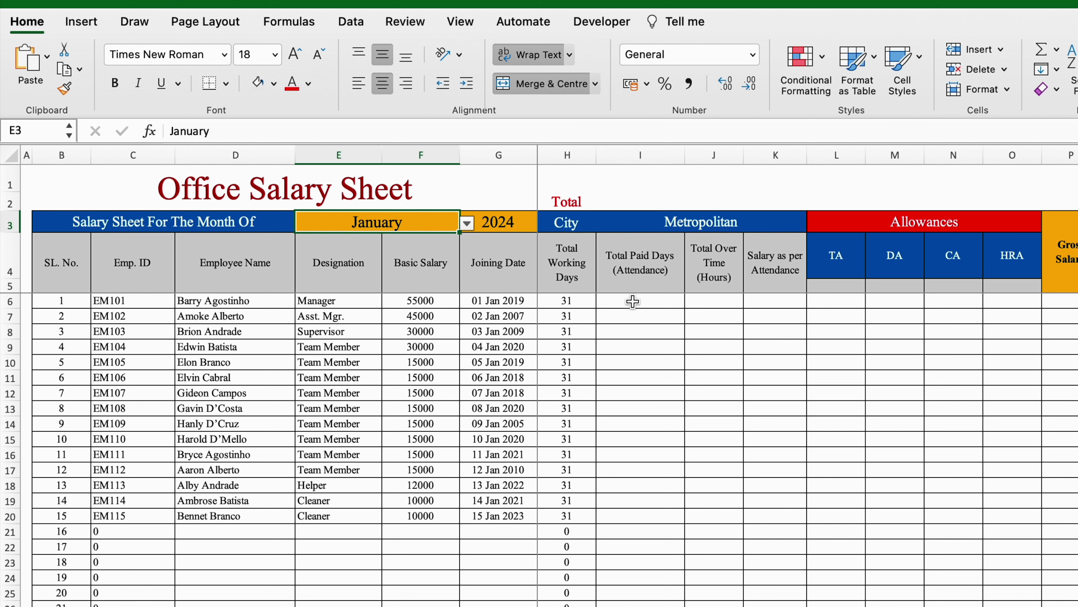
click(653, 302)
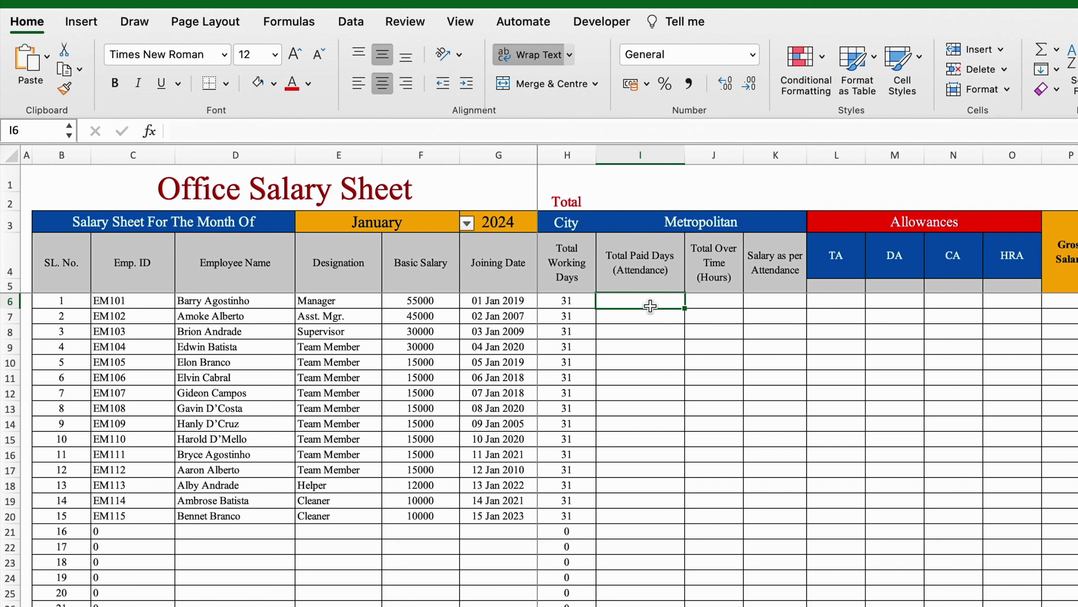
Give the paid-days and overtime input cells a light yellow fill.
mouse_move(650, 306)
mouse_down()
mouse_move(718, 536)
mouse_move(718, 603)
mouse_up()
click(275, 83)
click(364, 177)
Enter 26 paid days in I6 and copy it down to row 20.
click(642, 301)
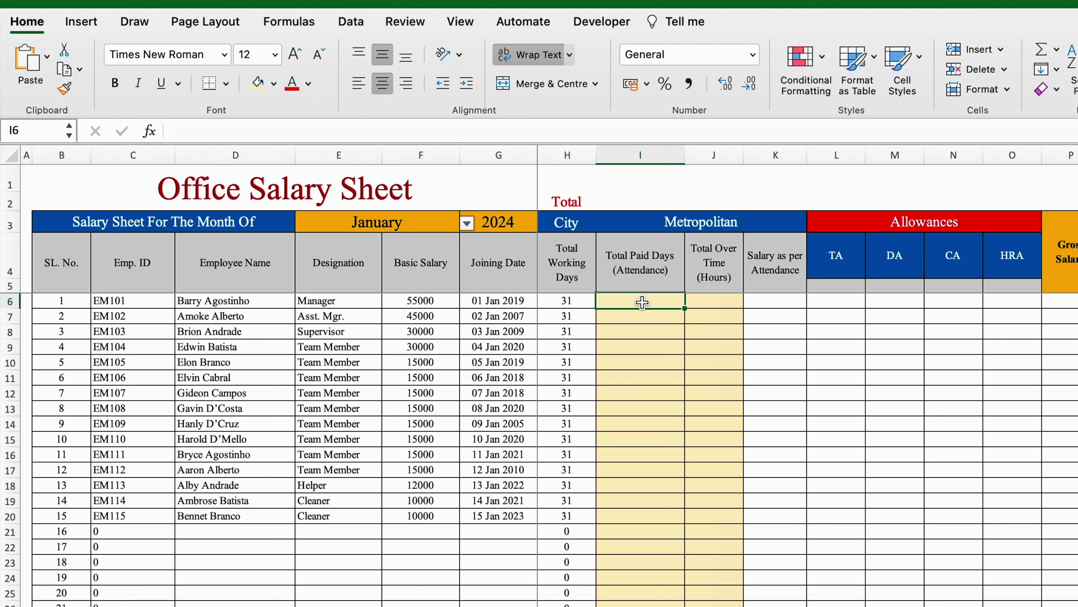
text(2)
text(6)
drag(685, 308, 685, 521)
Enter overtime hours 4, 5, 7, 8, 4, 5, 34, 5, 6, 7, 8, 9, 1, 2, 3 down column J.
click(707, 312)
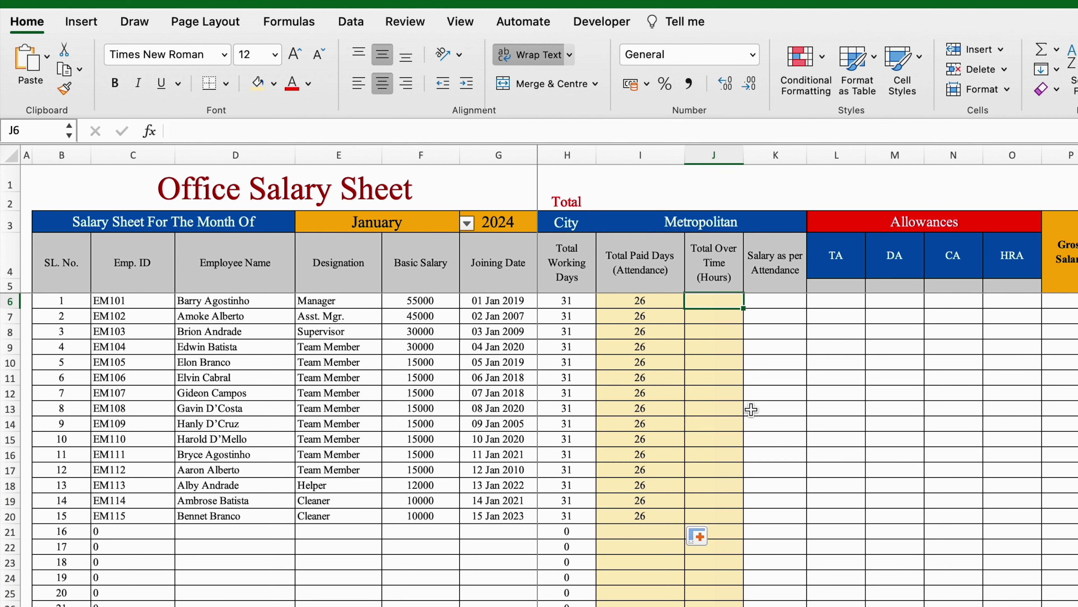
text(4)
key(Return)
text(5)
key(Return)
text(7 8 4 5 34 5 6 7 8 9 1 2 3)
click(779, 302)
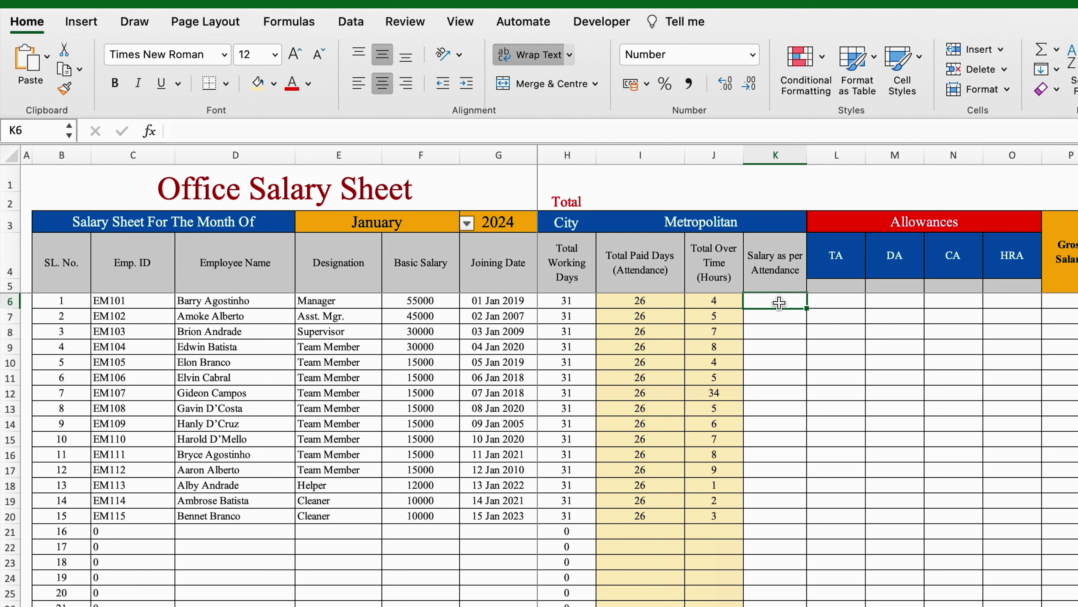
Enter =(F6/H6)*I6 in K6 as the prorated attendance salary.
text(=)
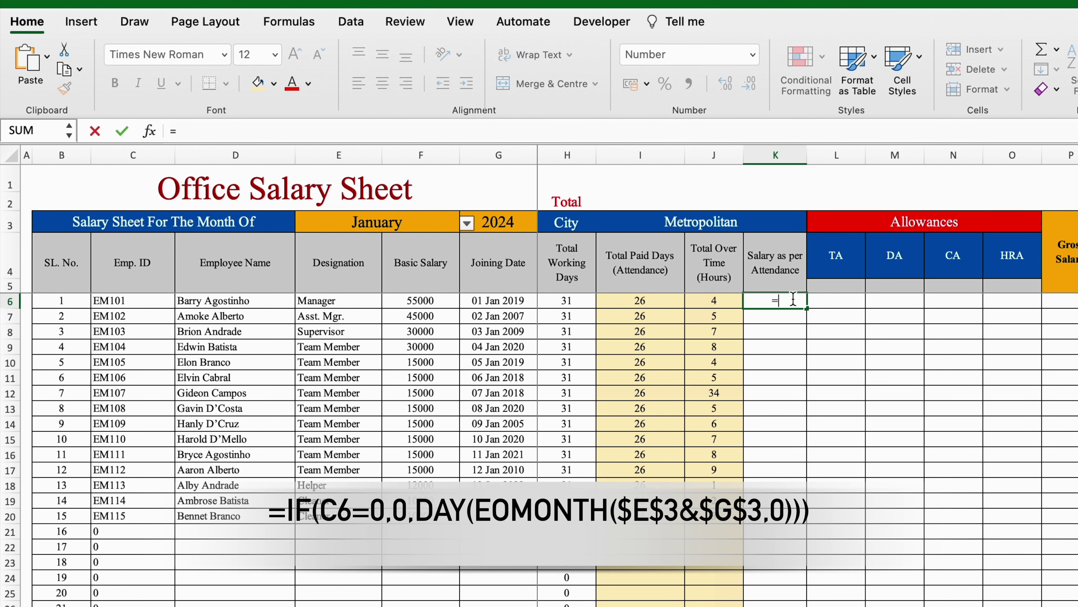
click(423, 300)
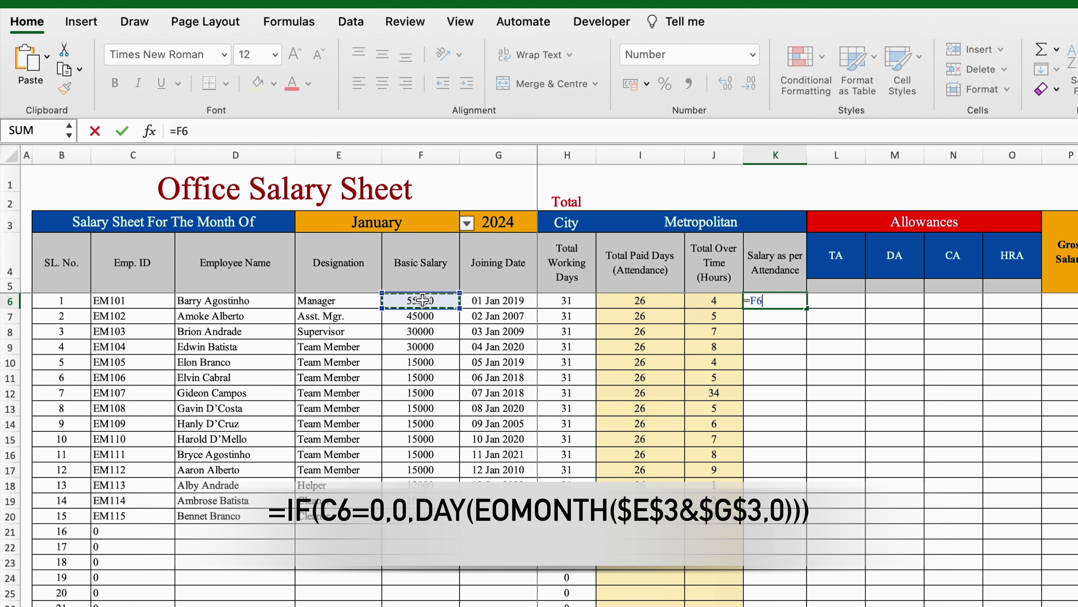
text(/)
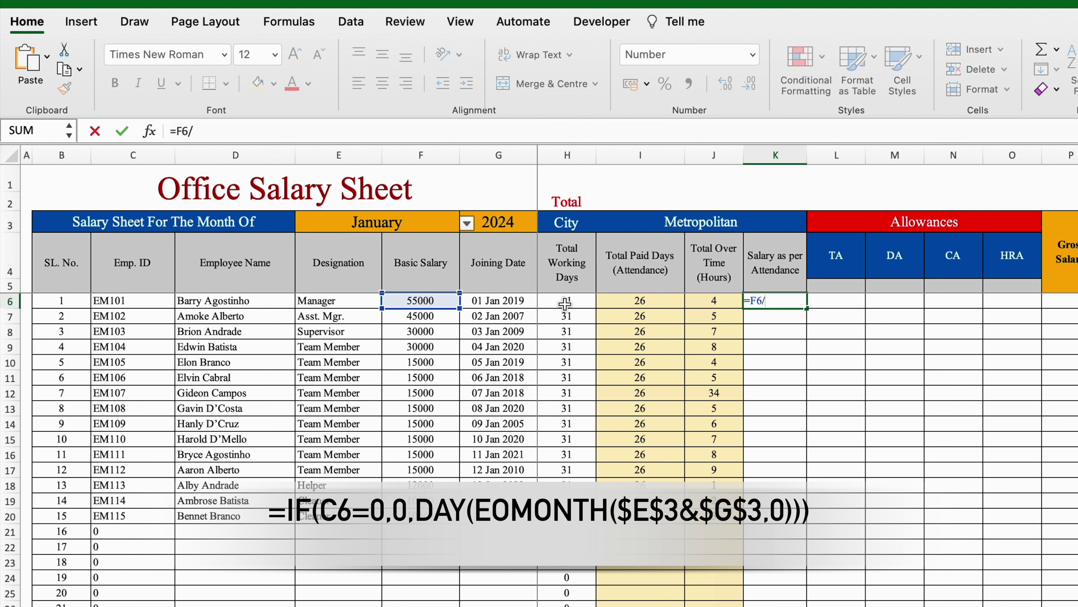
click(566, 301)
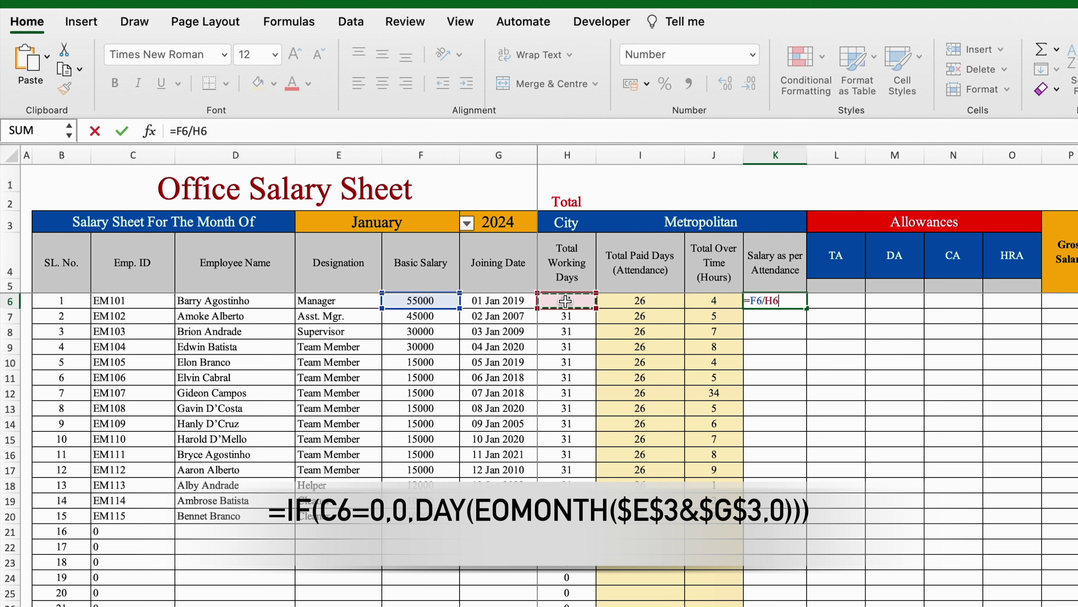
text())
click(749, 300)
text(()
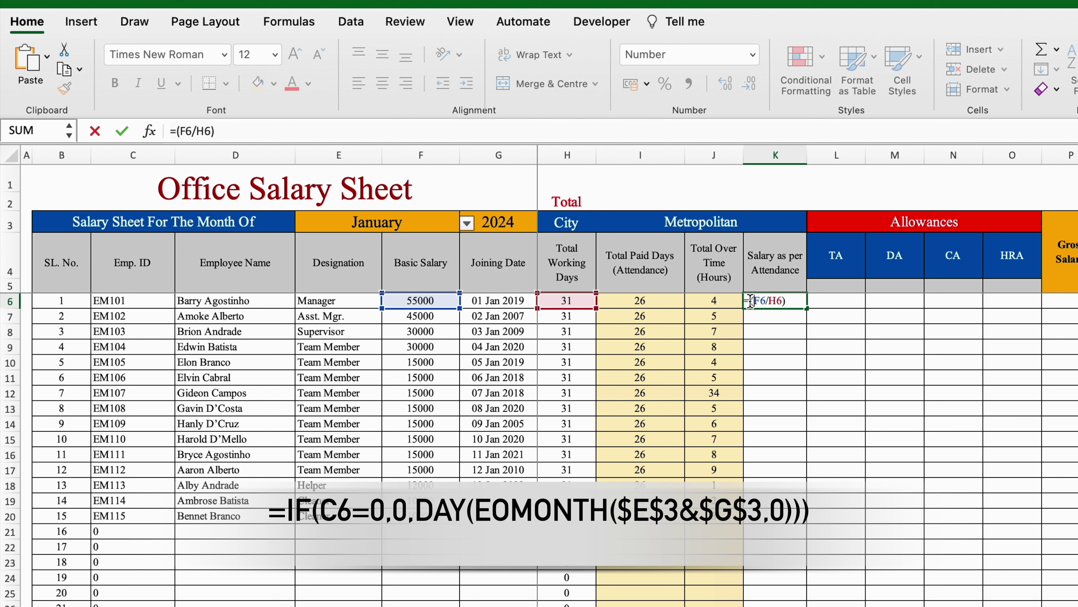
text(*)
click(661, 299)
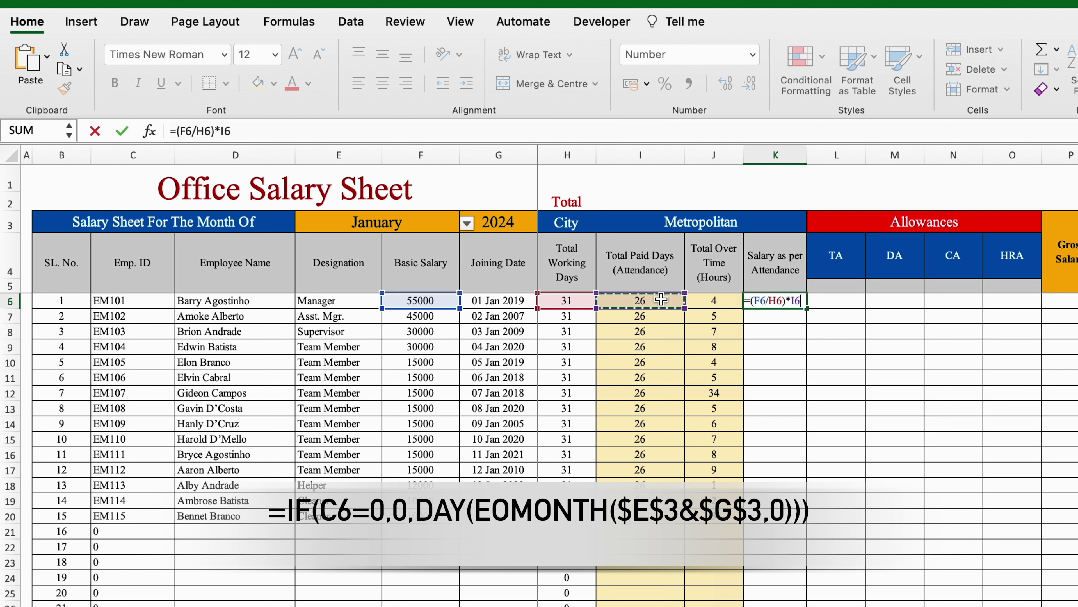
key(Return)
Extend K6 to =((F6/H6)*I6)+((F6/H6)/9)*J6 to add overtime pay.
click(789, 300)
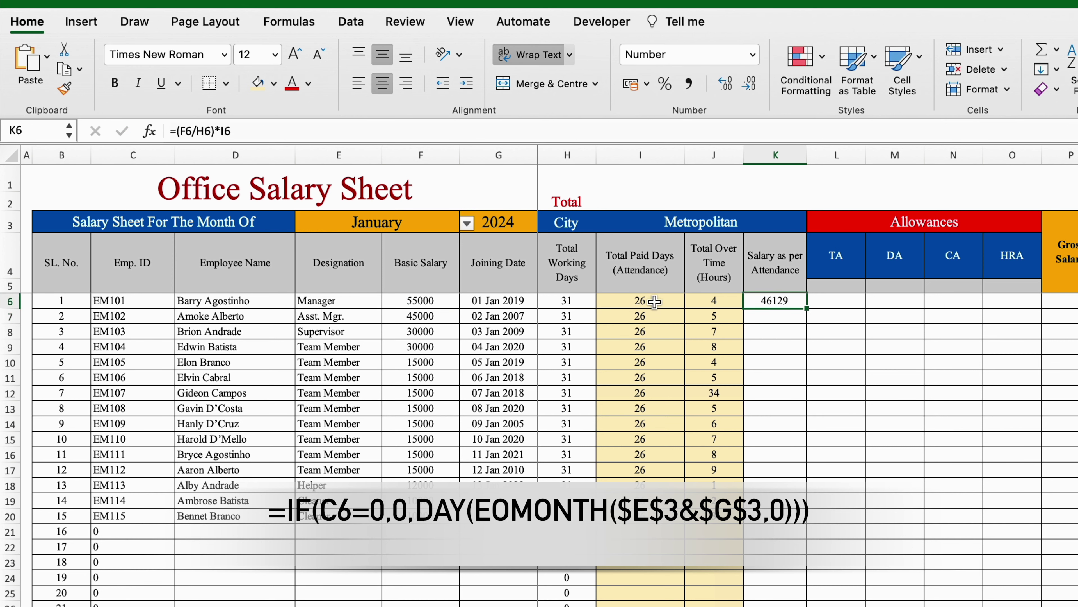
drag(231, 131, 178, 131)
click(254, 133)
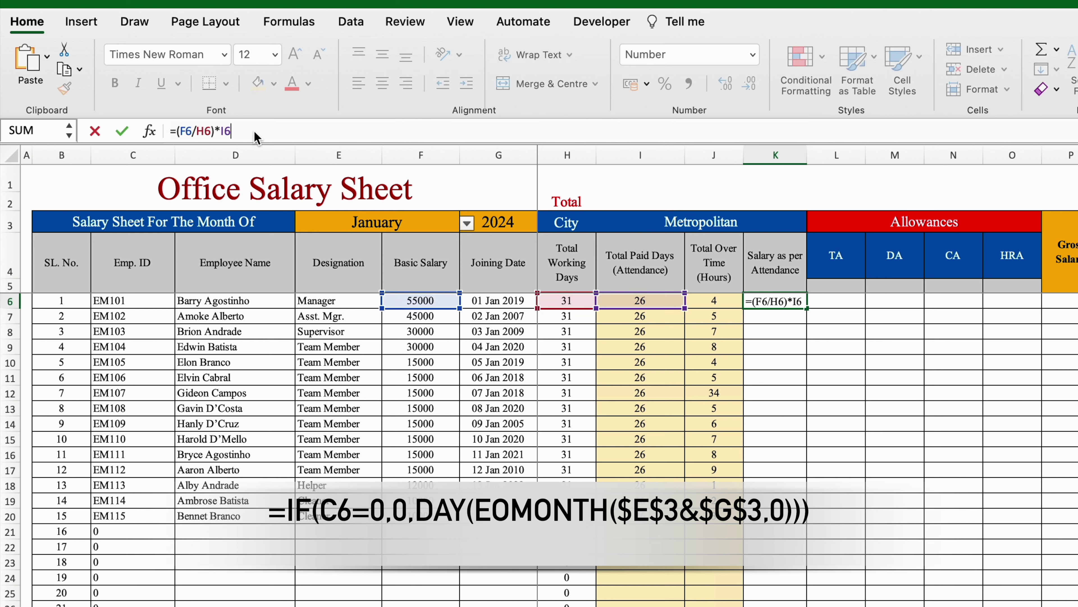
text())
click(175, 131)
text(()
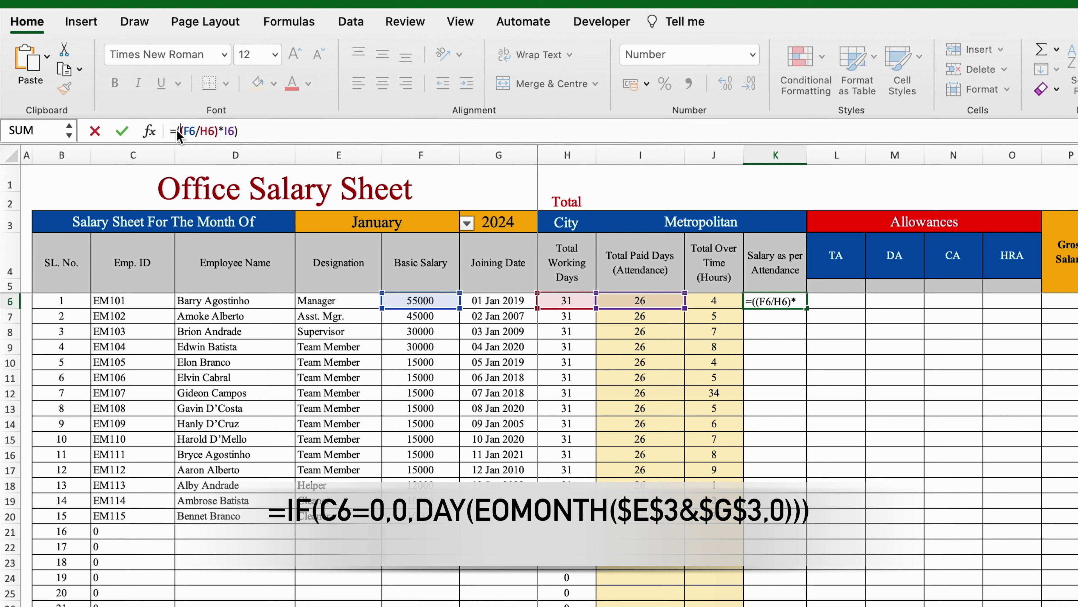
click(290, 131)
text()+)
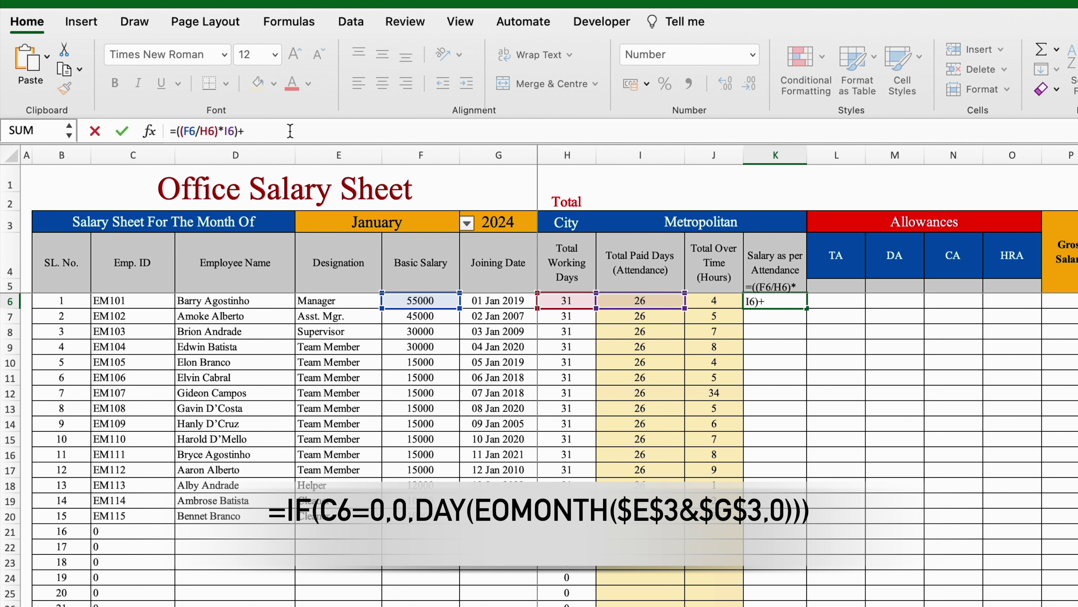
text((F6/H6)*I6)
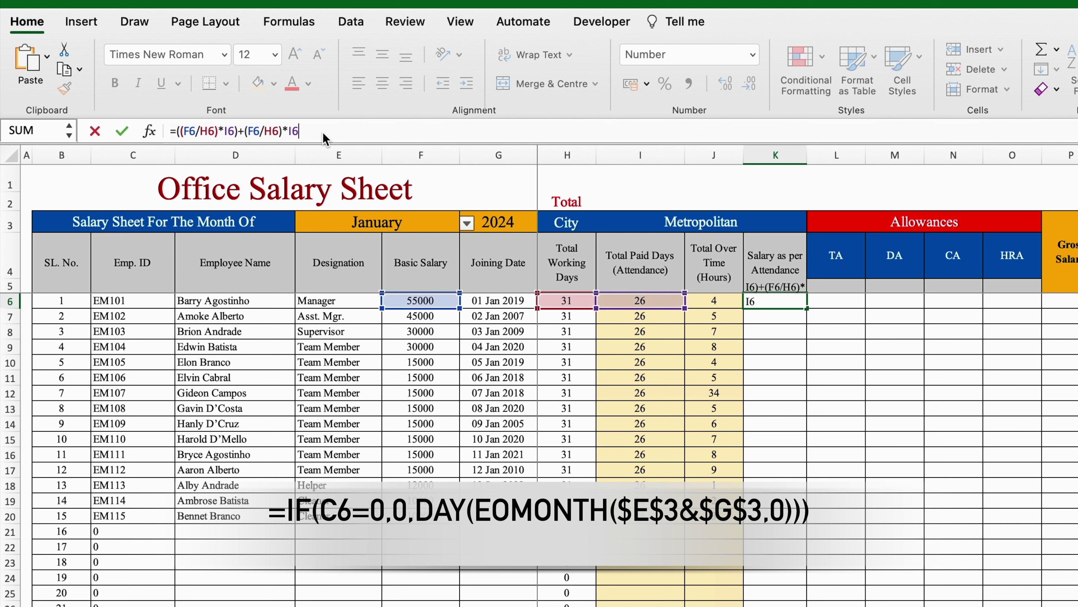
key(BackSpace)
key(BackSpace)
key(BackSpace)
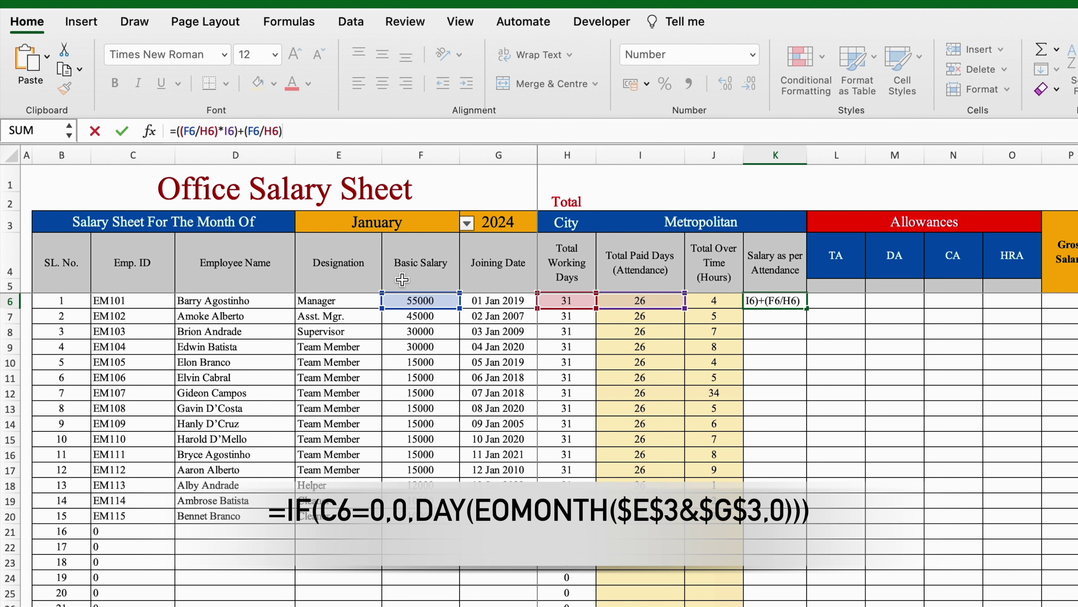
text(/9)
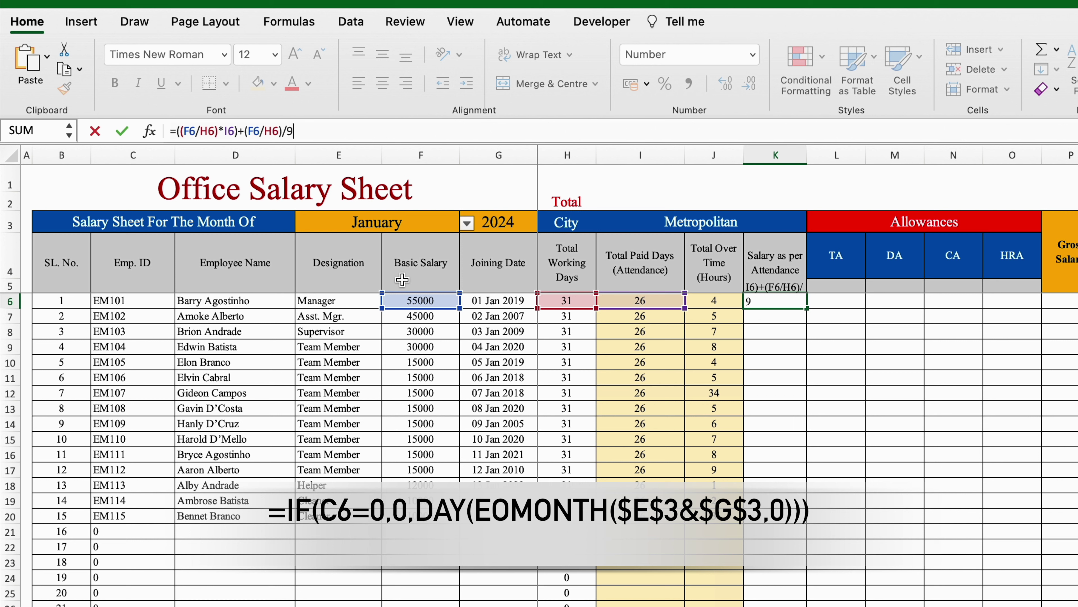
text())
text(*)
click(707, 299)
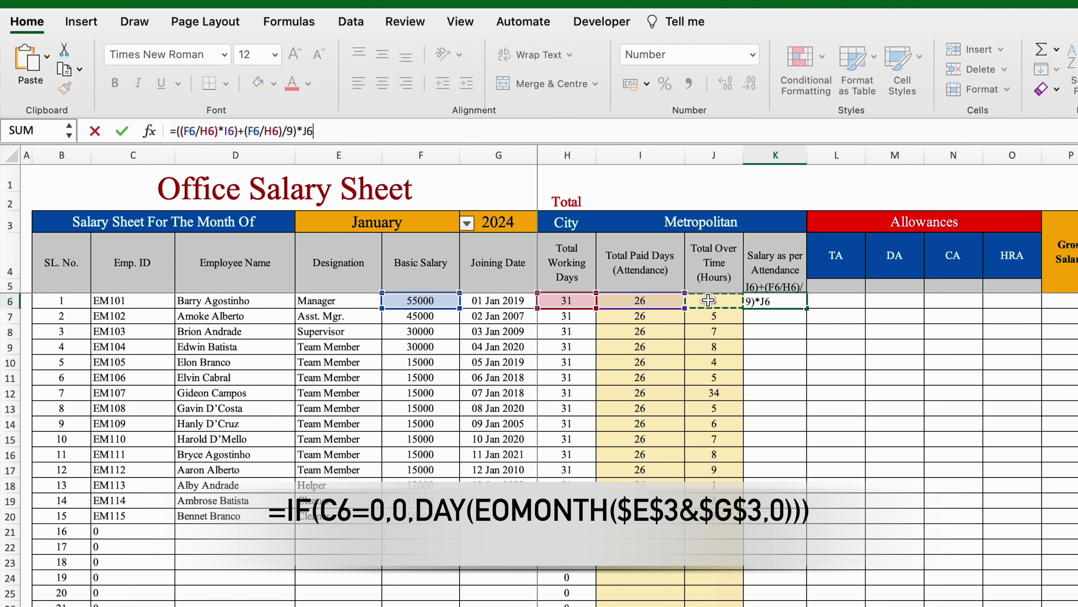
click(247, 132)
text(()
click(359, 133)
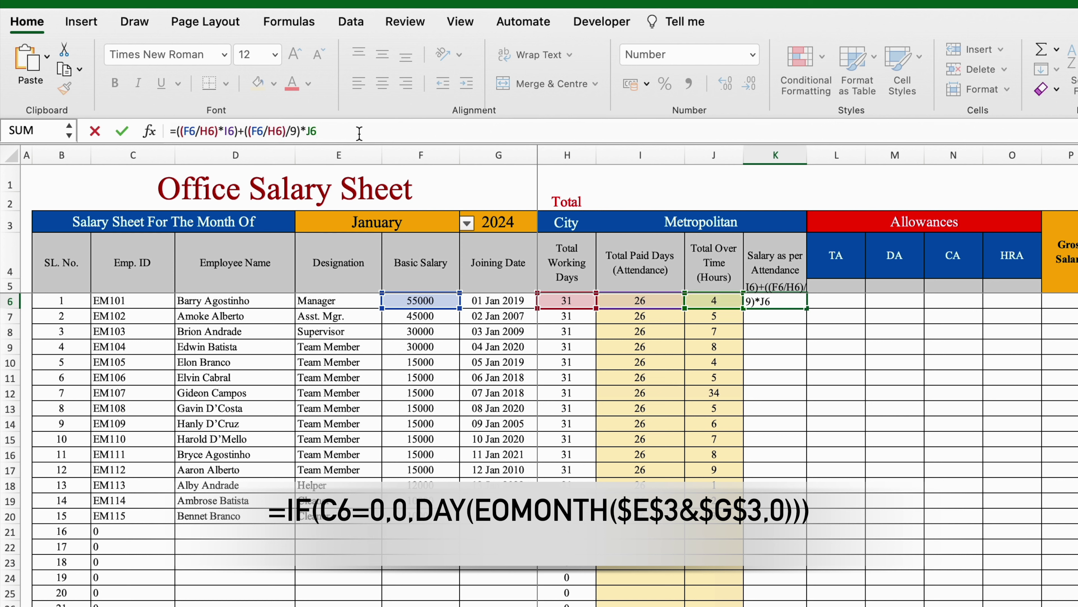
key(Return)
Copy the K6 salary formula down column K.
click(775, 300)
drag(807, 308, 806, 605)
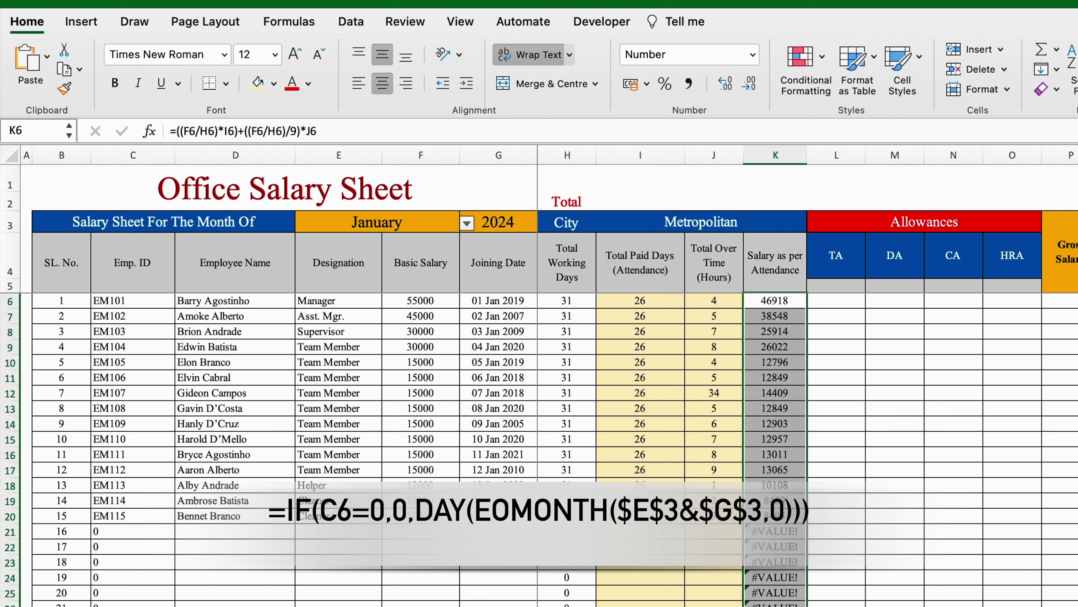
click(184, 138)
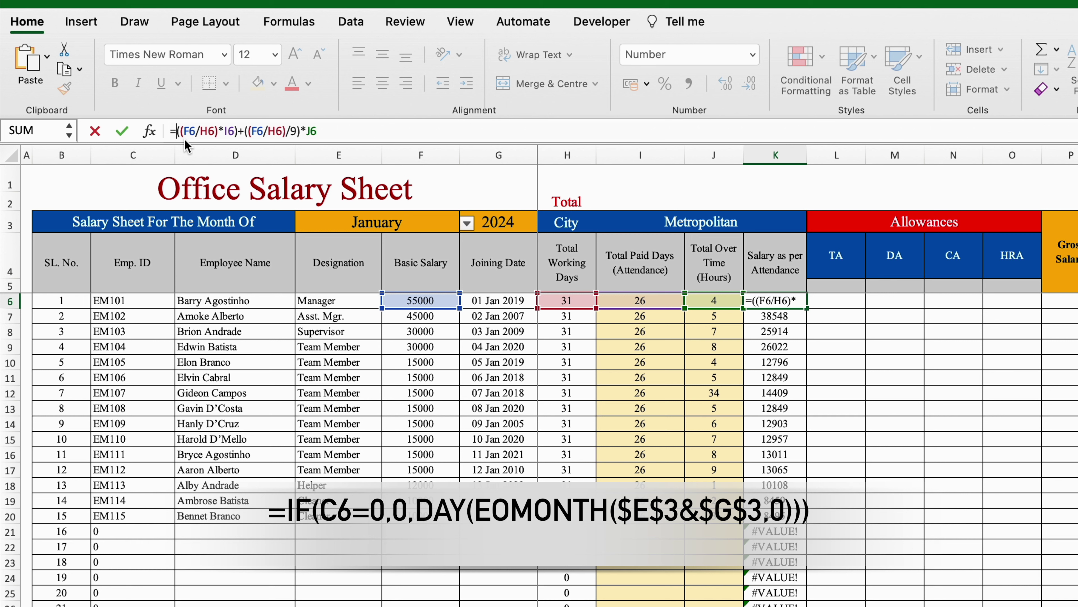
Wrap K6 in =IF(I6="",0,…) and copy it down column K.
text(IF)
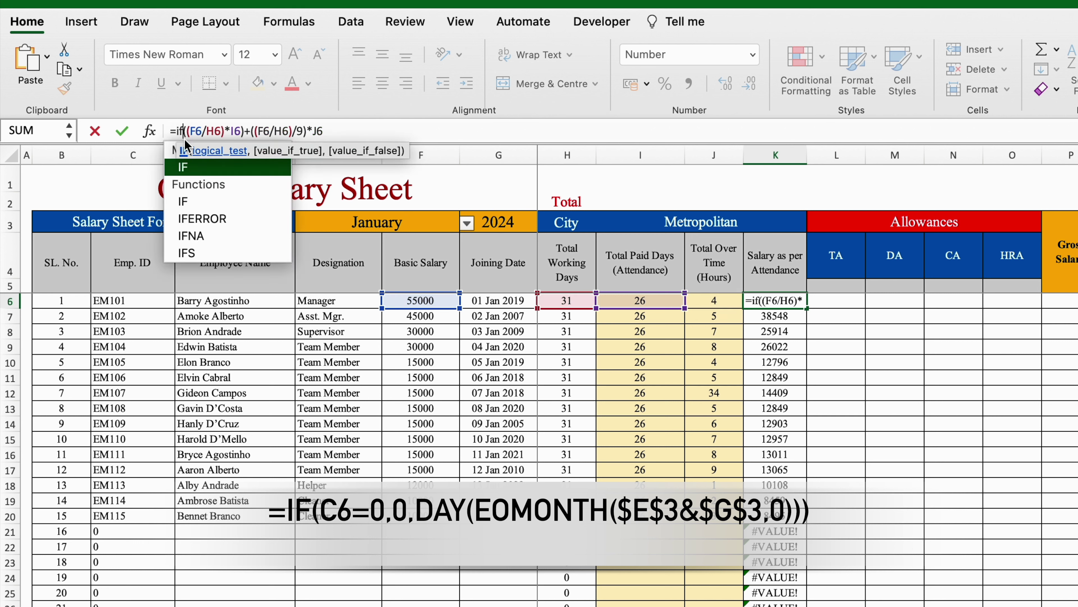
double_click(211, 170)
click(662, 302)
text(=)
key(BackSpace)
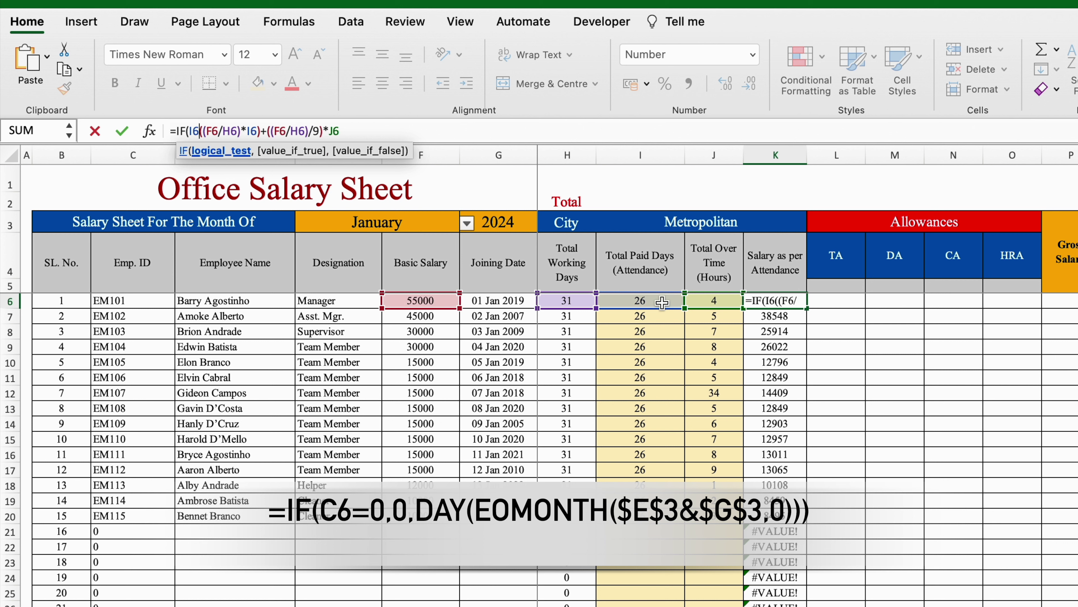
text(=)
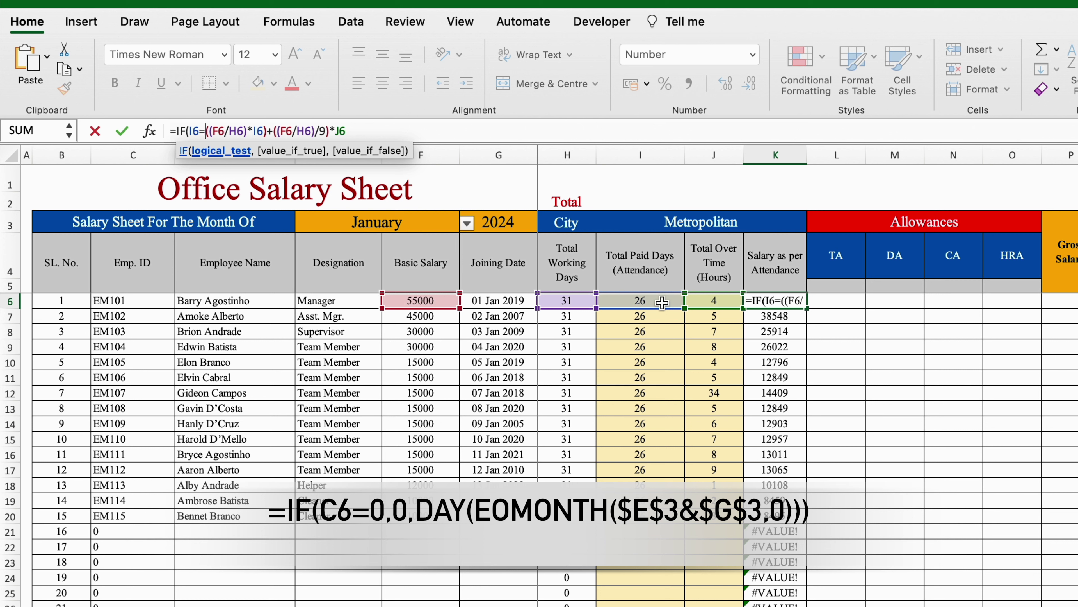
text("")
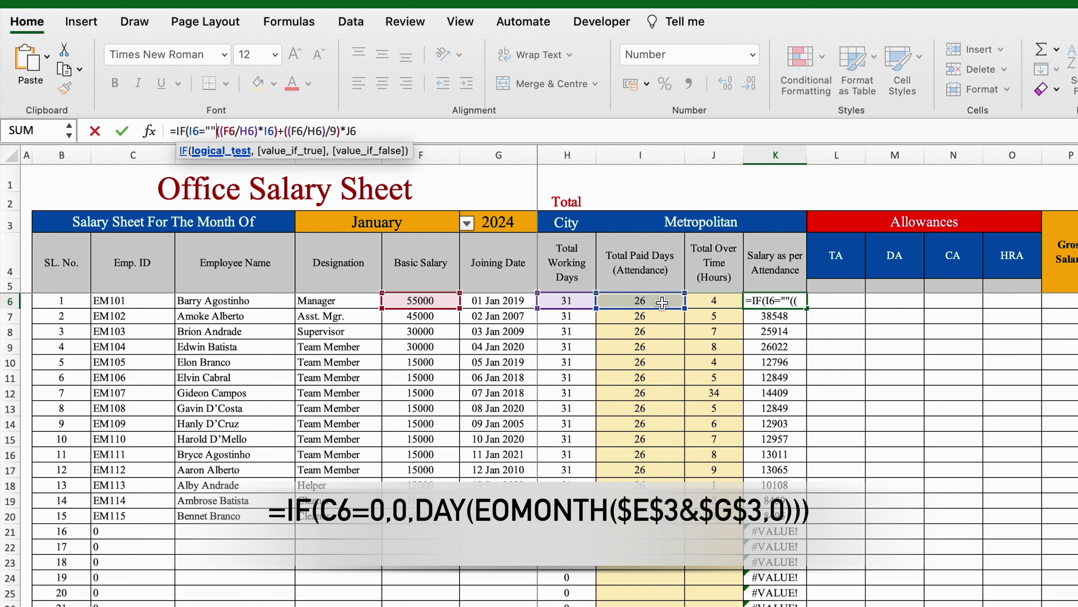
text(,)
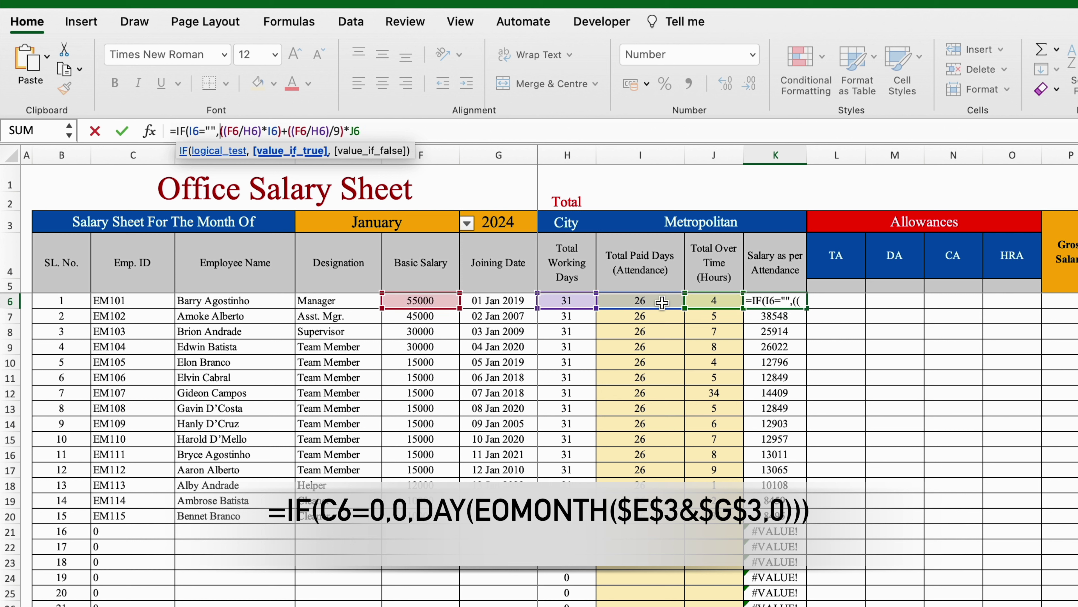
text(0,)
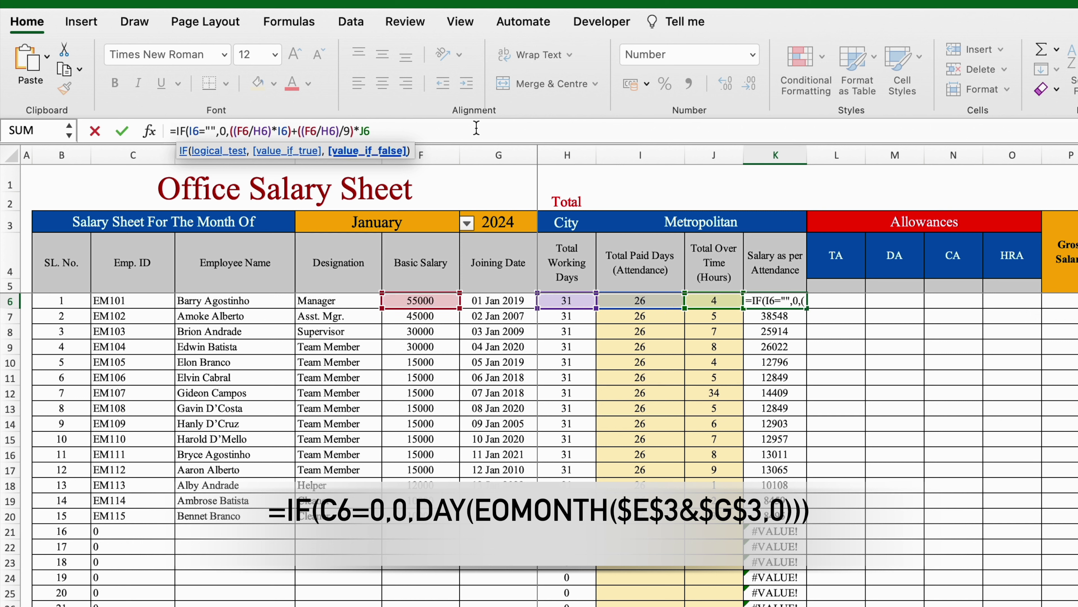
click(477, 128)
text())
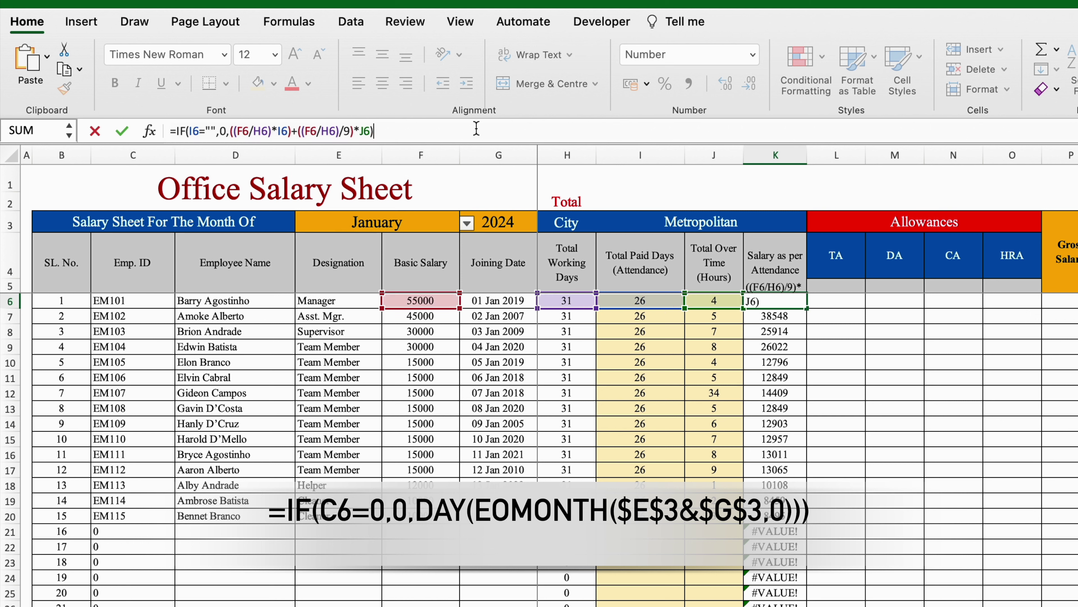
key(Return)
click(786, 300)
drag(807, 308, 813, 601)
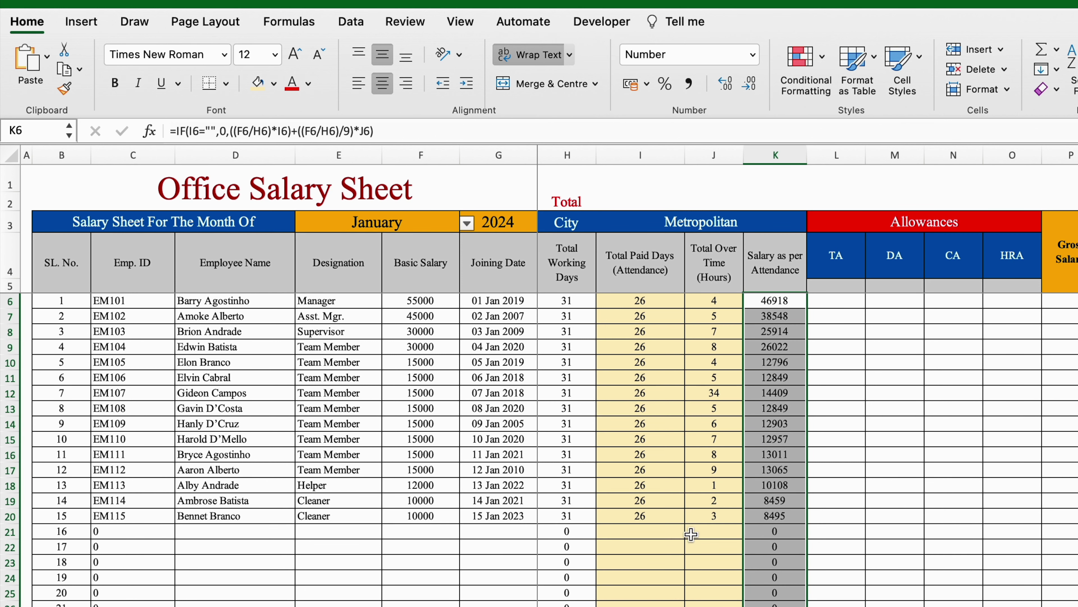
Clear paid days I6:I21 to check salaries drop to 0, then undo.
click(655, 299)
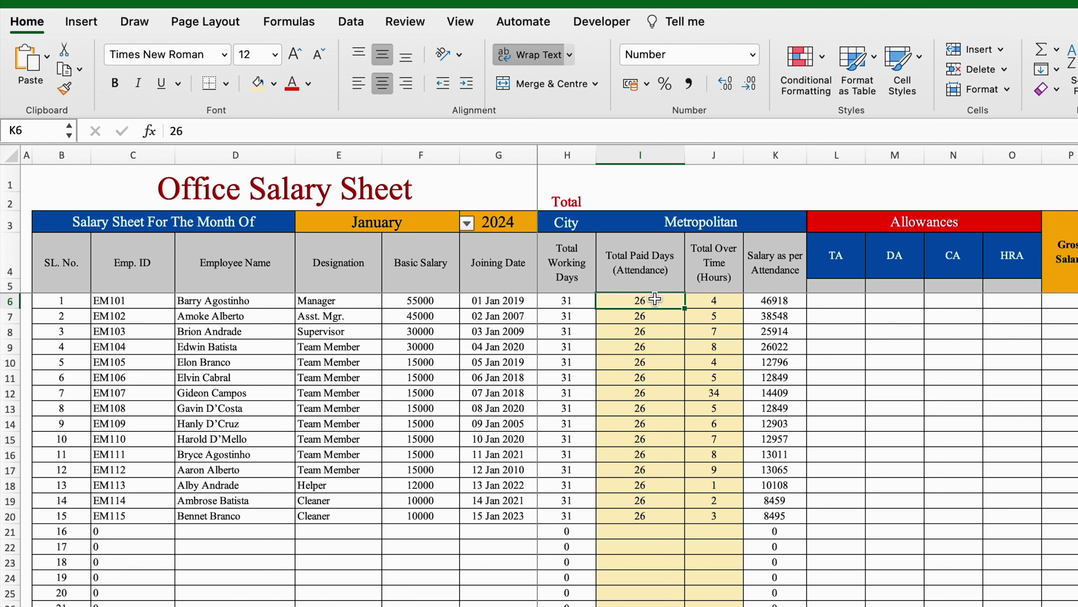
drag(655, 299, 657, 531)
key(Delete)
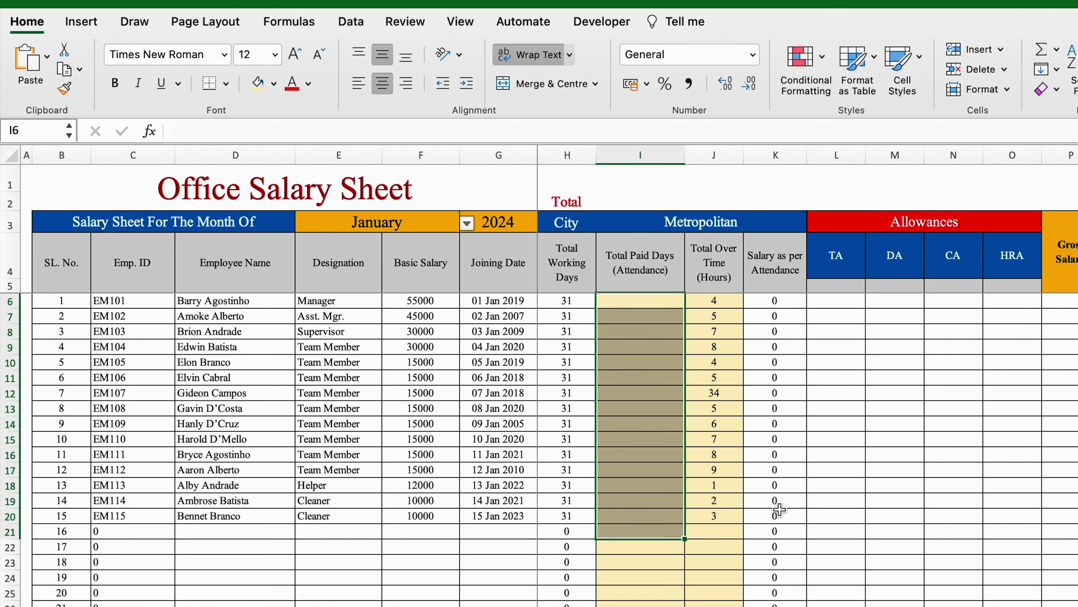
key(ctrl+z)
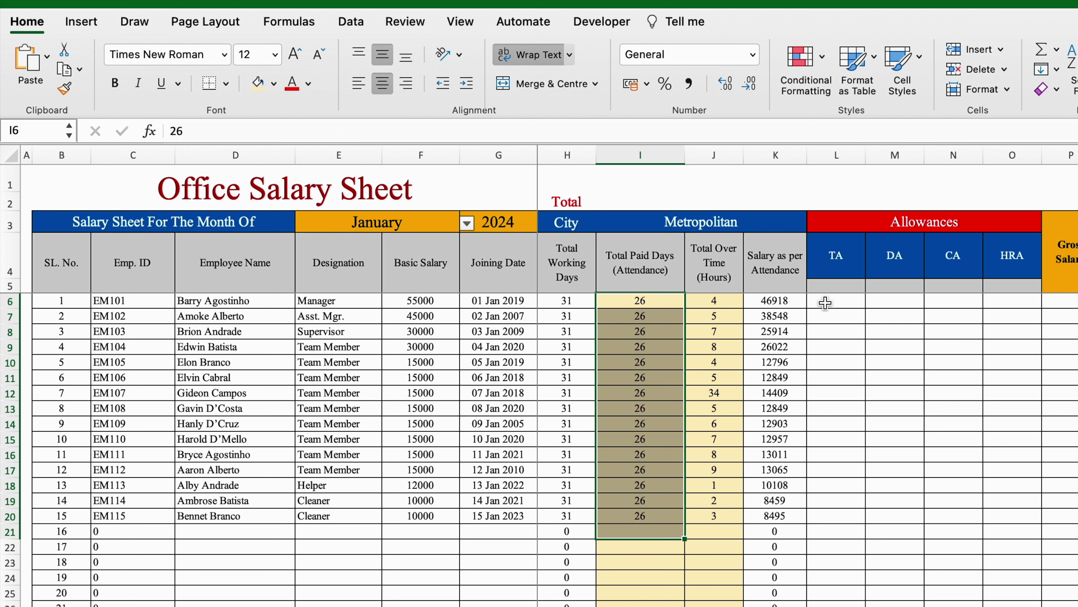
click(834, 279)
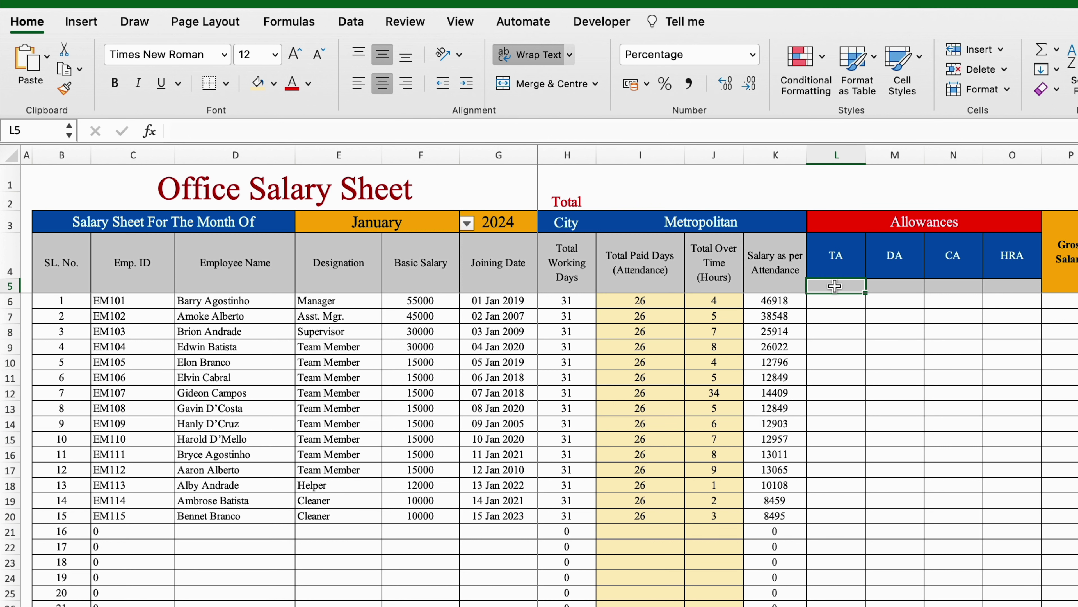
Begin the L5 rate formula with =IF($I$3="Metropolitan", testing the city choice.
click(890, 287)
click(946, 287)
click(842, 288)
text(=)
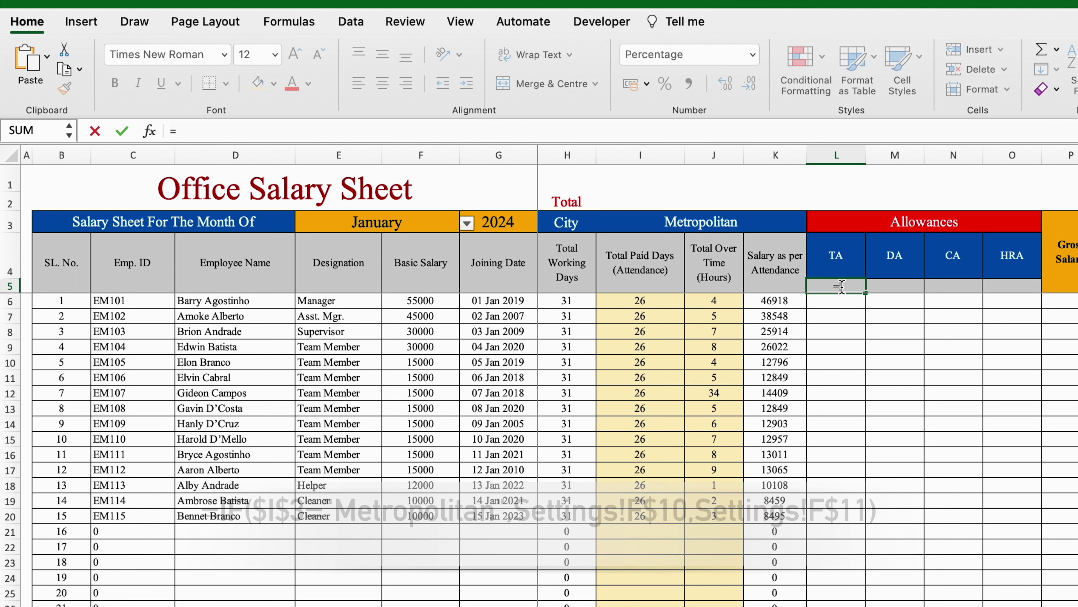
text(if)
double_click(862, 327)
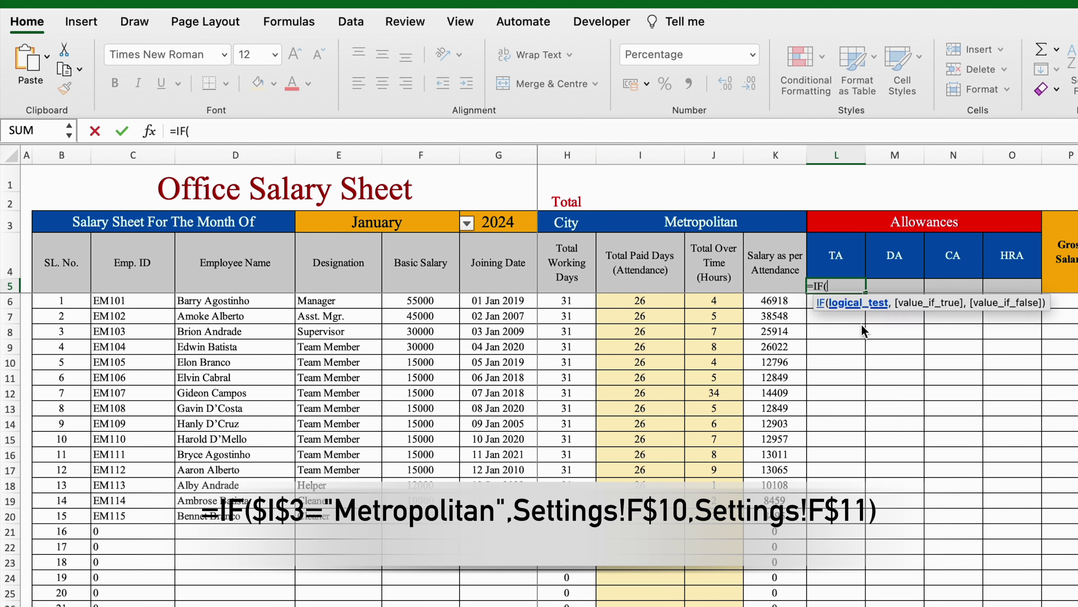
click(682, 223)
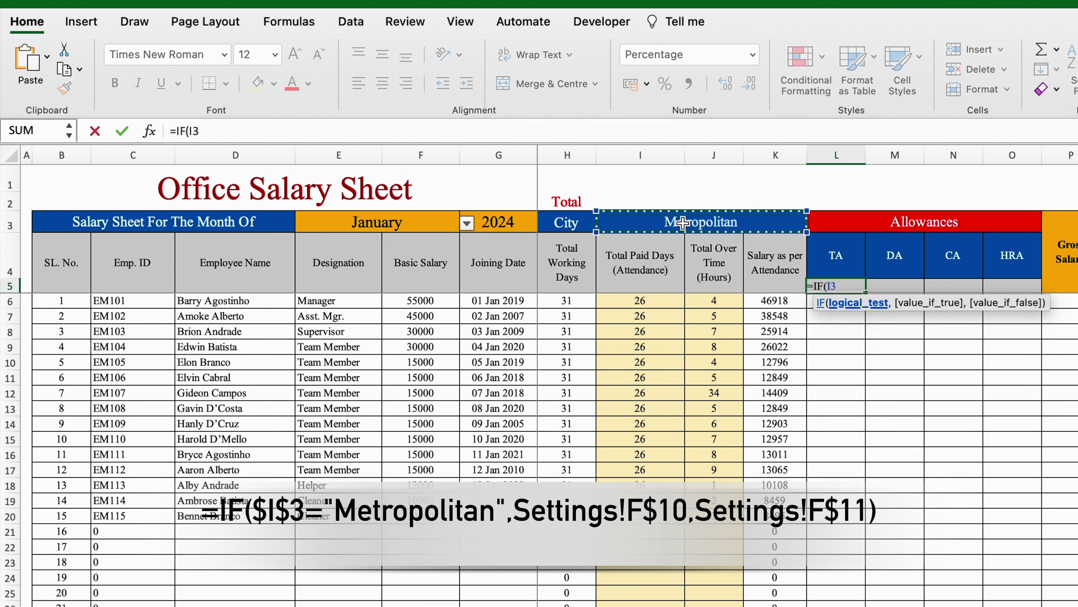
key(F4)
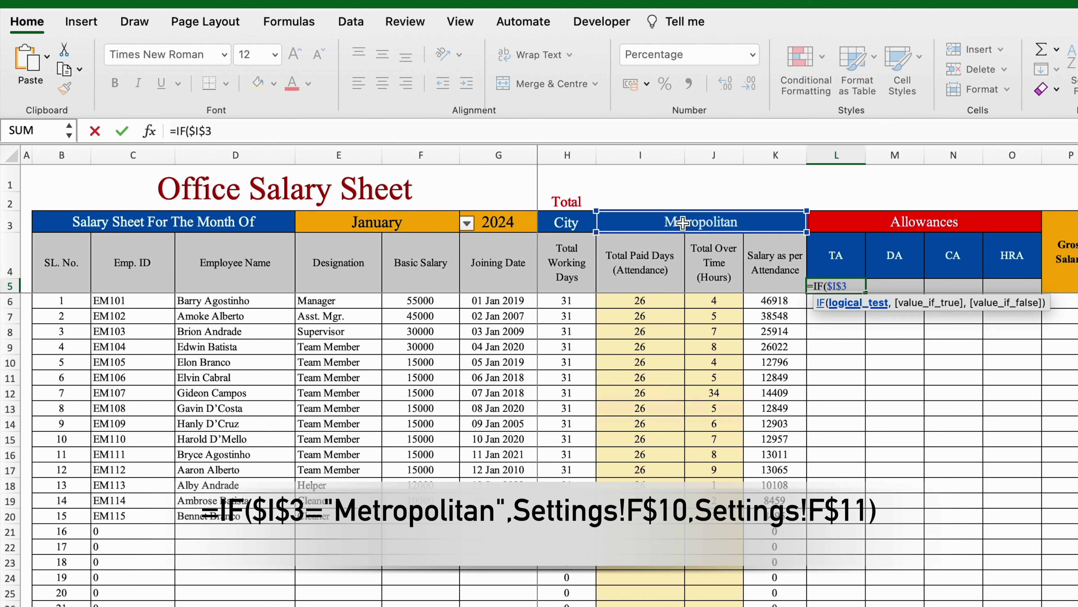
text("Metropolitan)
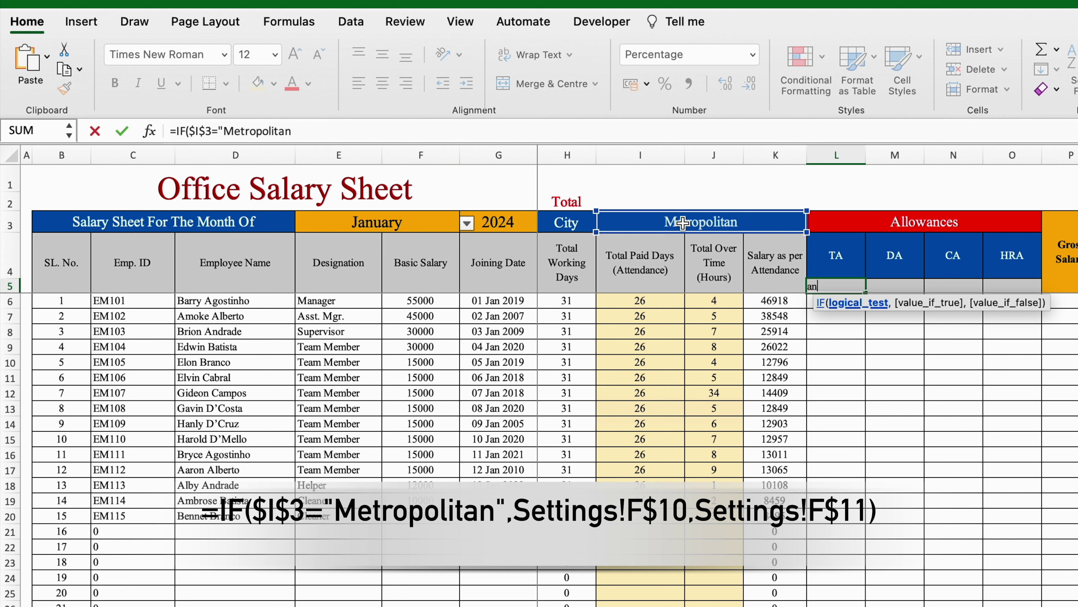
text(")
text(,)
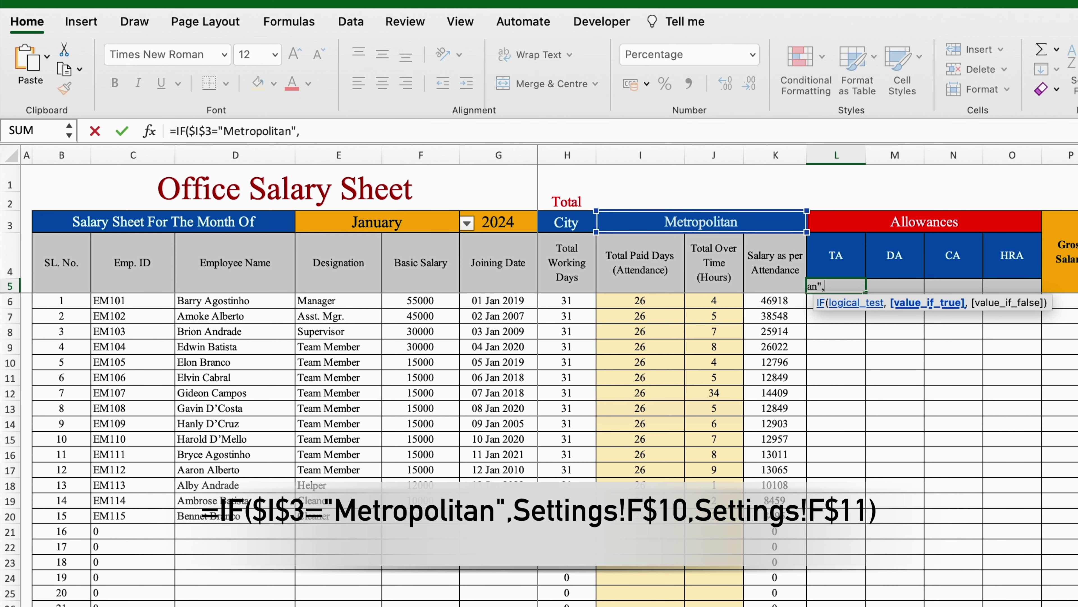
Return Settings!$F$10 (12%) if Metropolitan, otherwise Settings!$F$11 (10%).
click(425, 603)
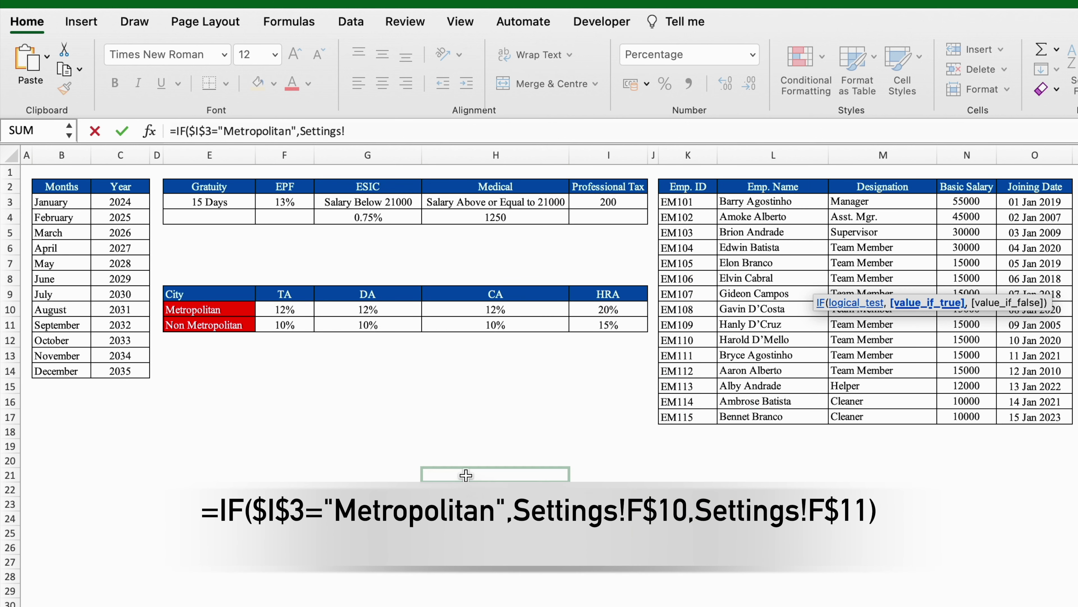
click(294, 310)
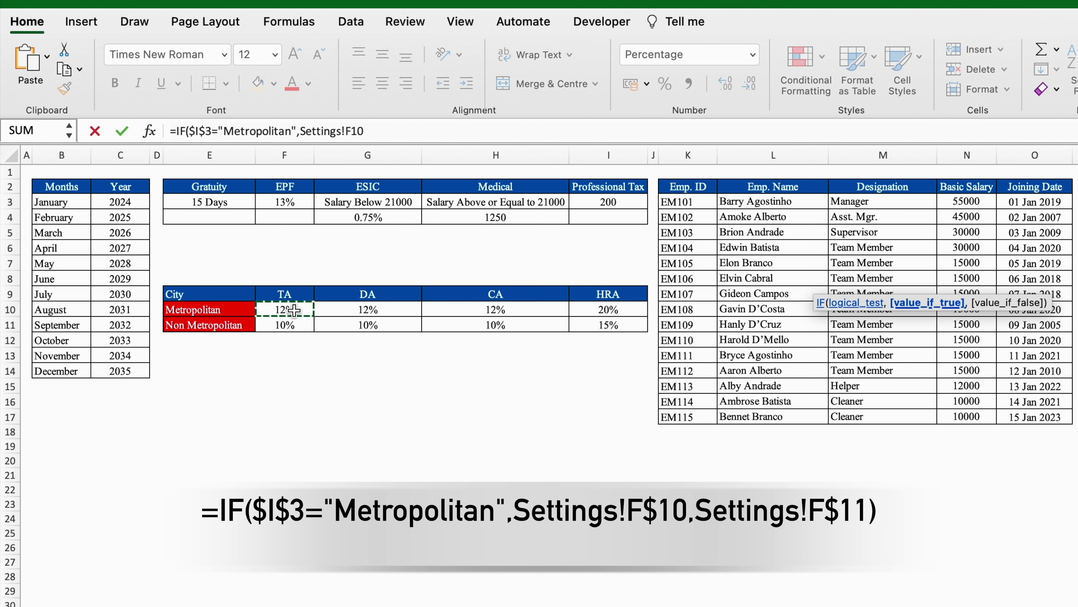
key(F4)
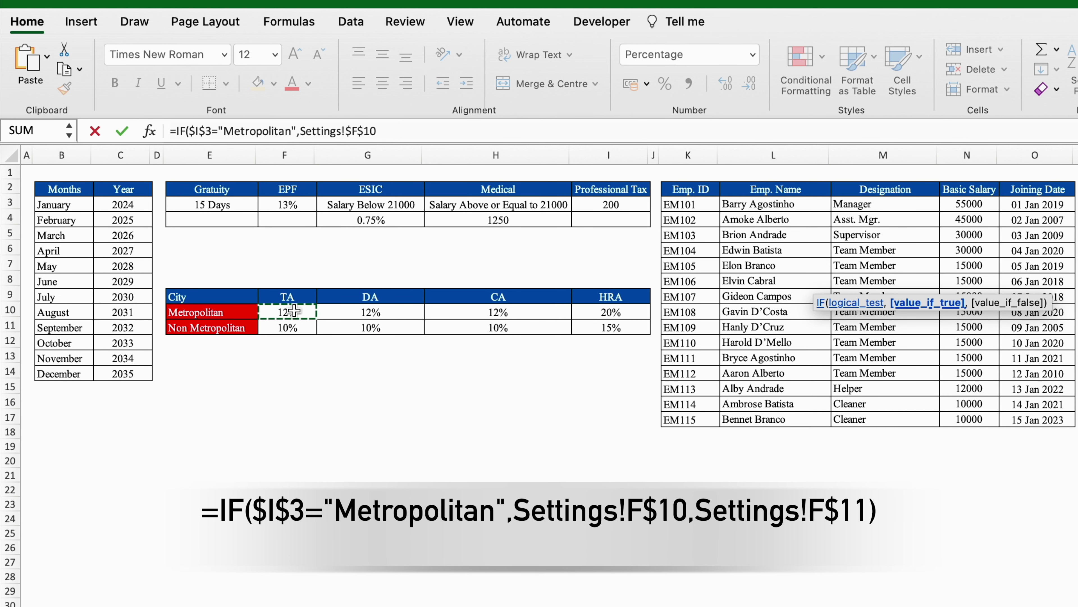
text(,)
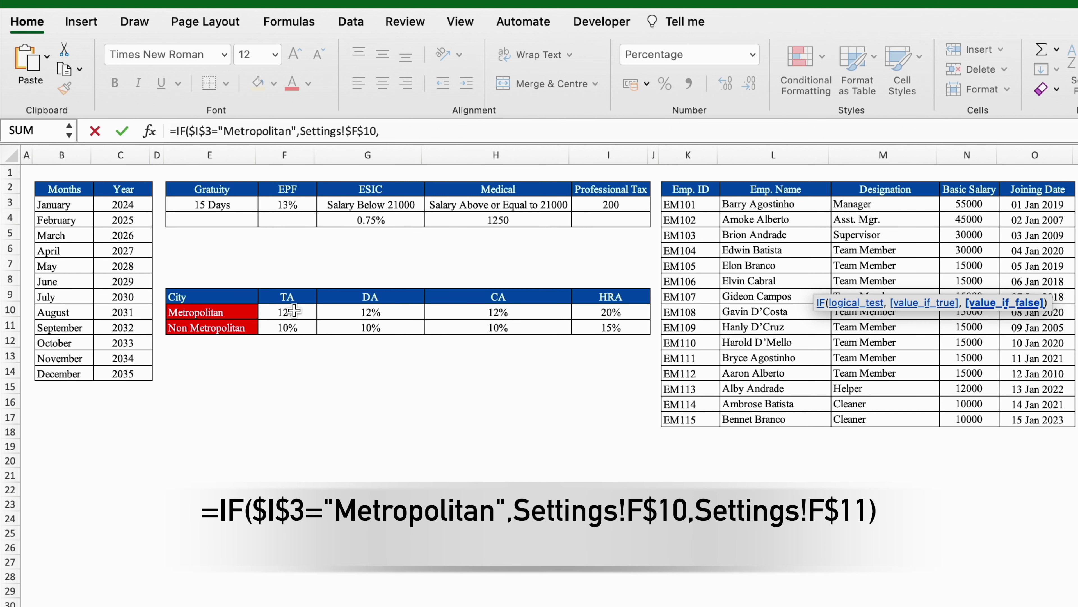
click(296, 326)
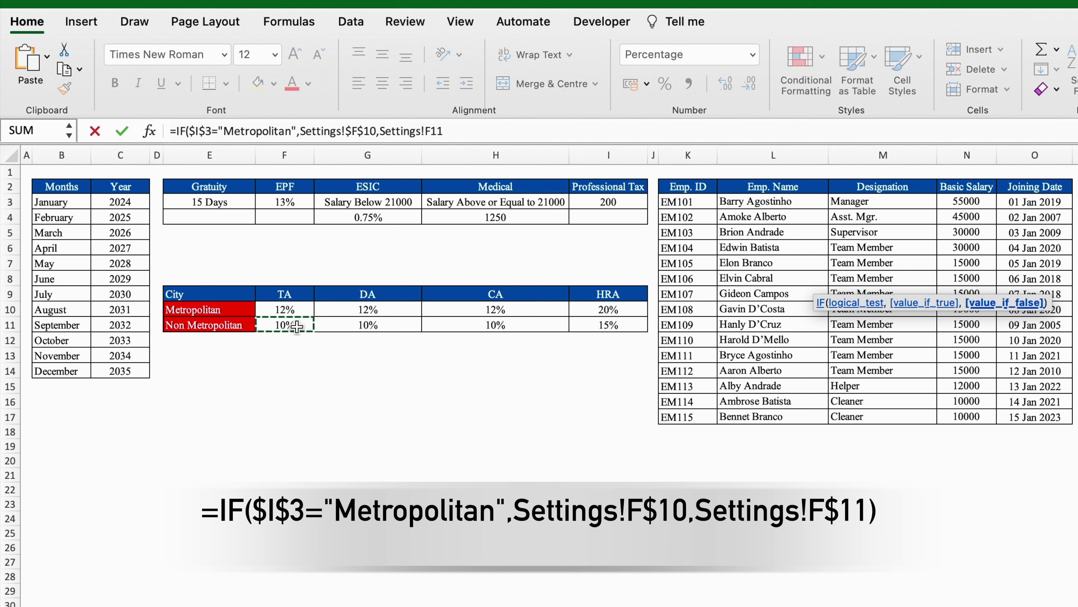
key(F4)
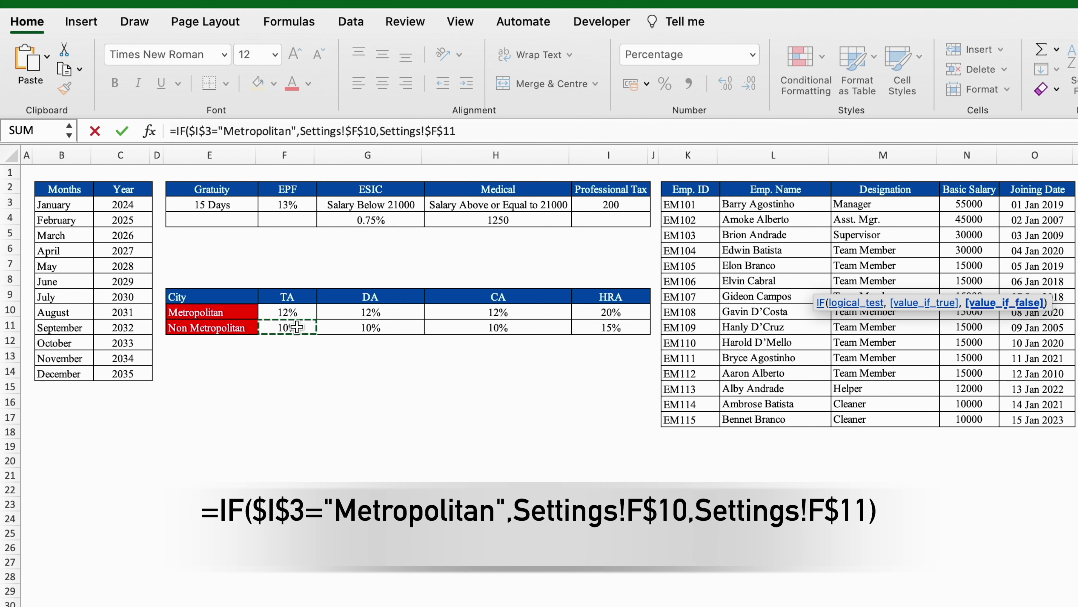
text())
key(Return)
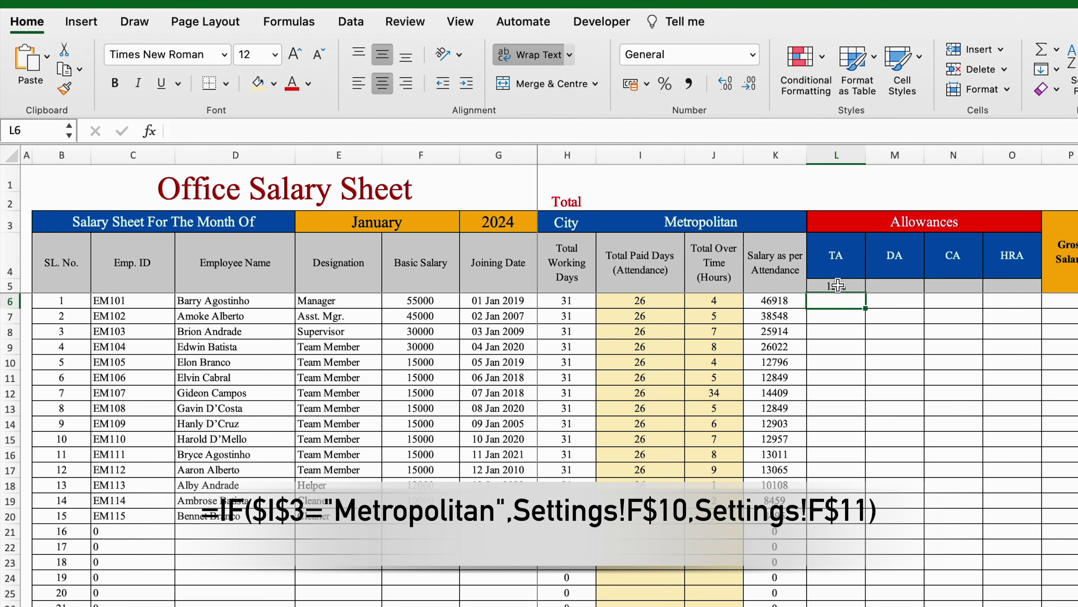
Make the Settings column references relative and fill L5 across to O5, giving 12%, 12%, 12%, 20%.
click(837, 286)
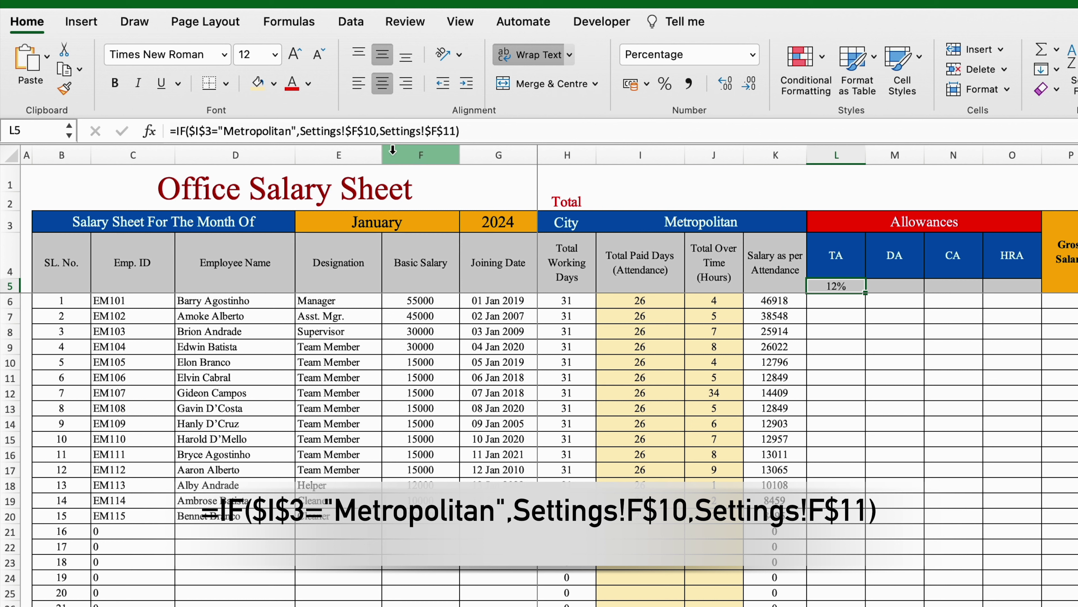
click(351, 131)
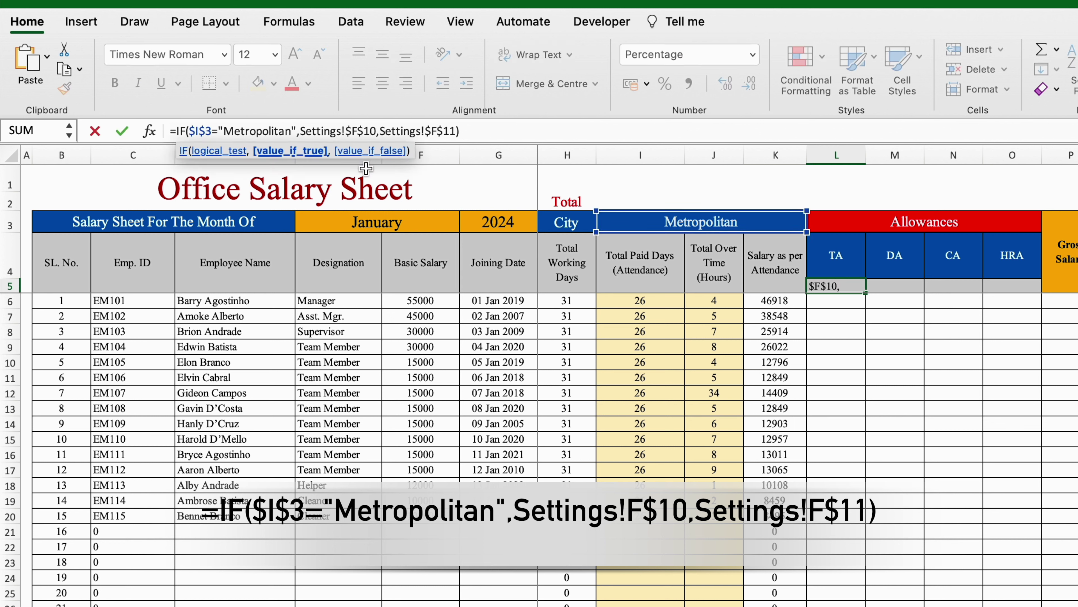
key(BackSpace)
click(424, 130)
key(BackSpace)
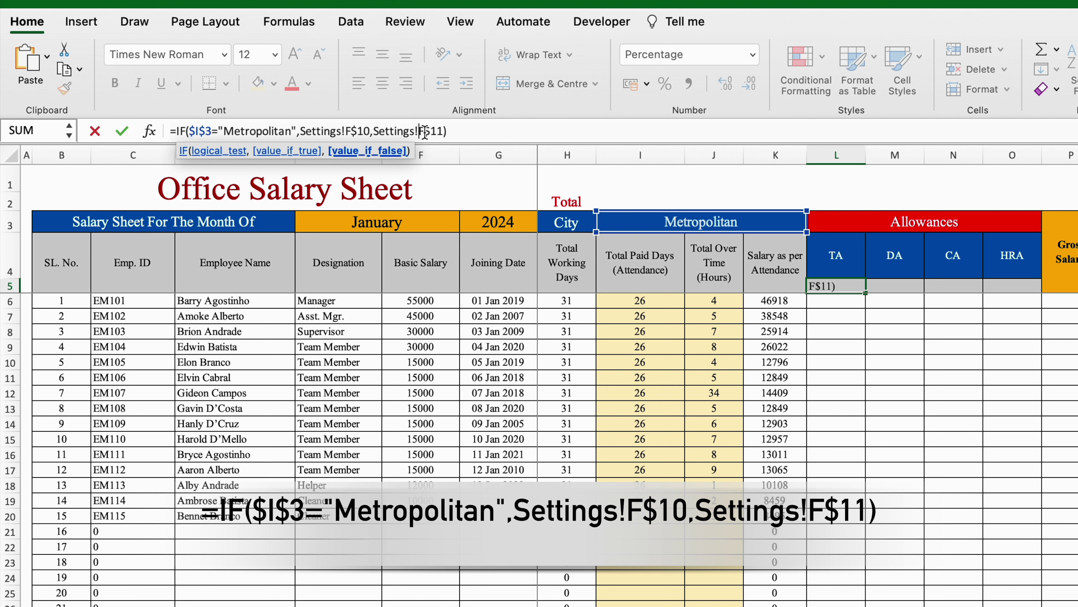
key(Return)
click(854, 288)
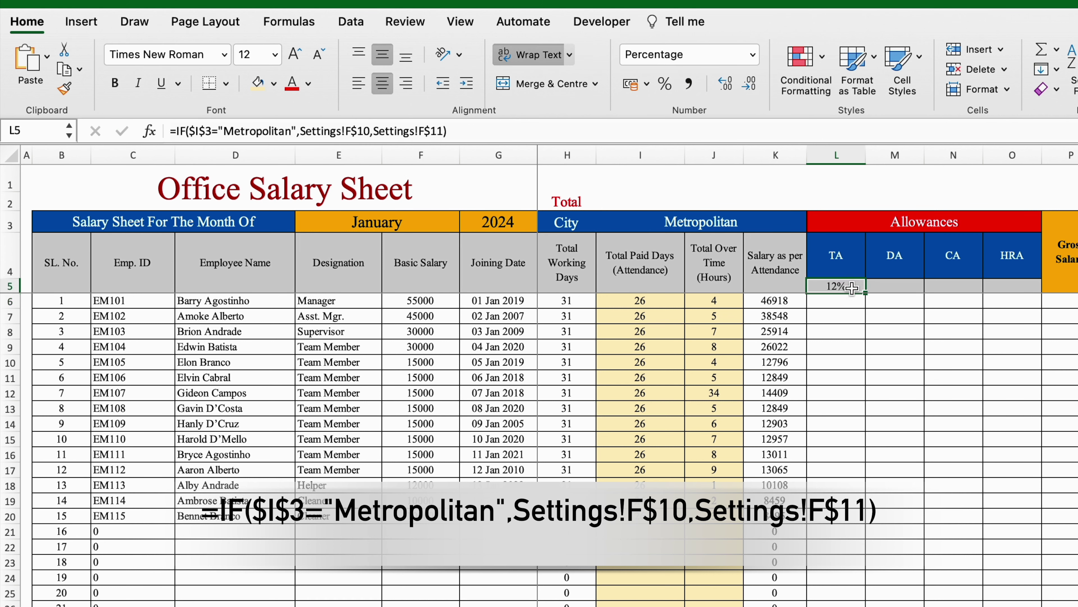
drag(864, 296, 1036, 293)
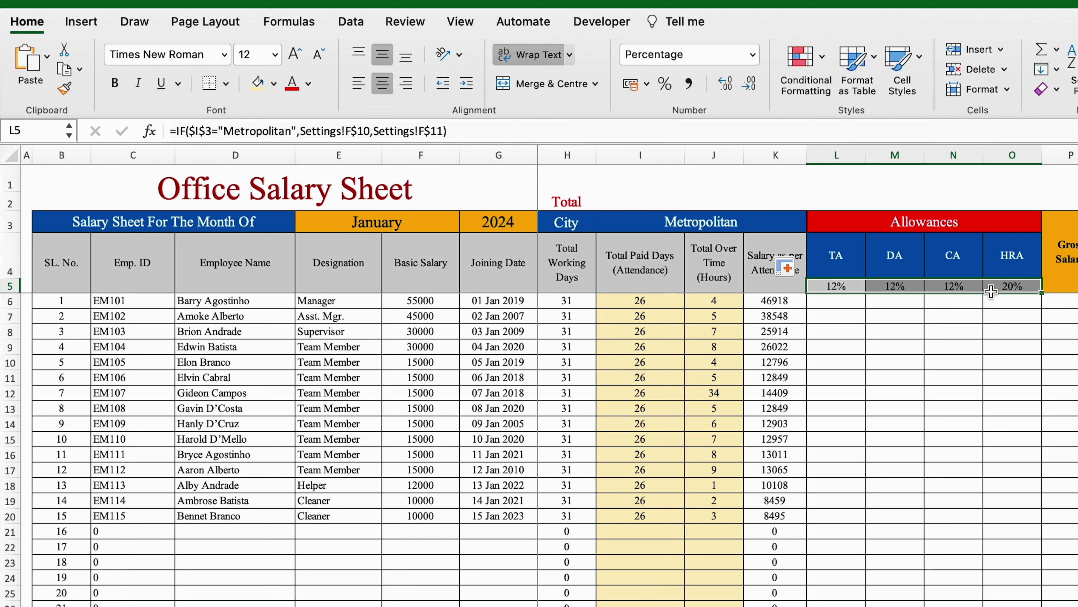
click(697, 222)
click(814, 223)
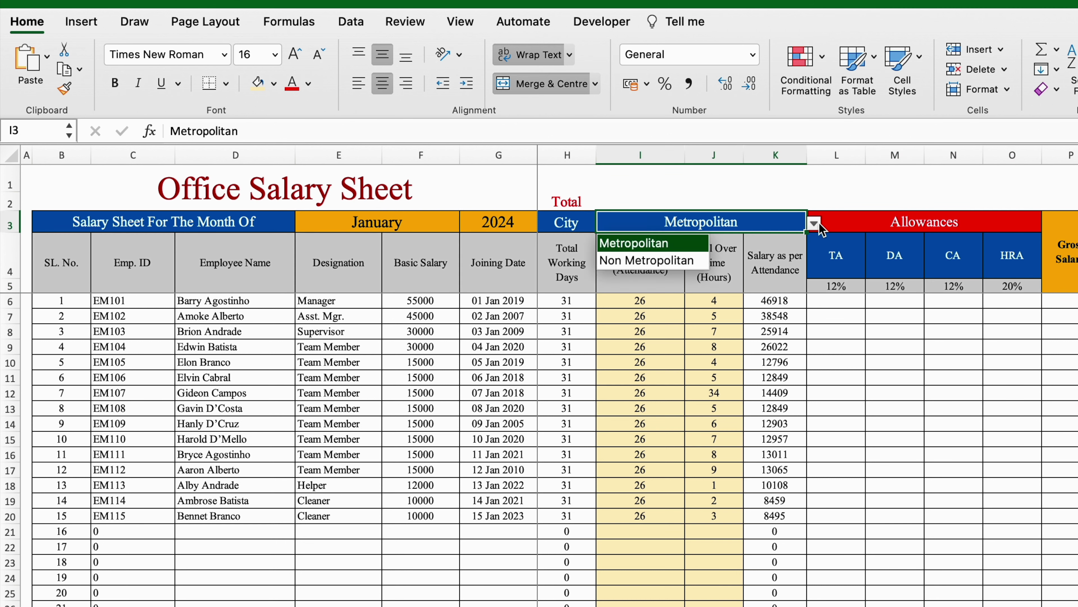
click(663, 261)
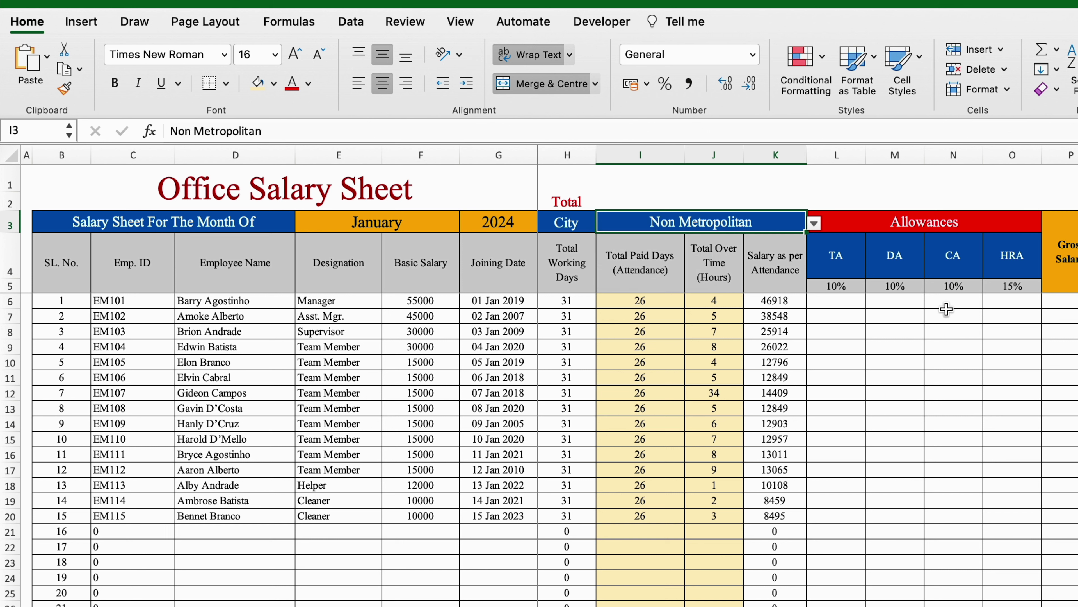
click(814, 223)
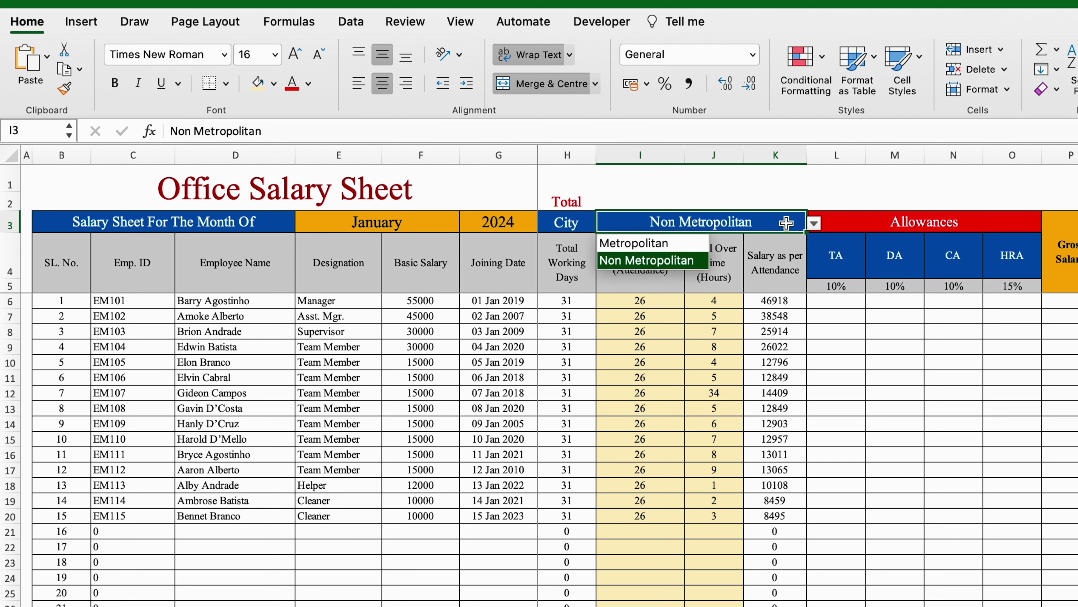
click(654, 243)
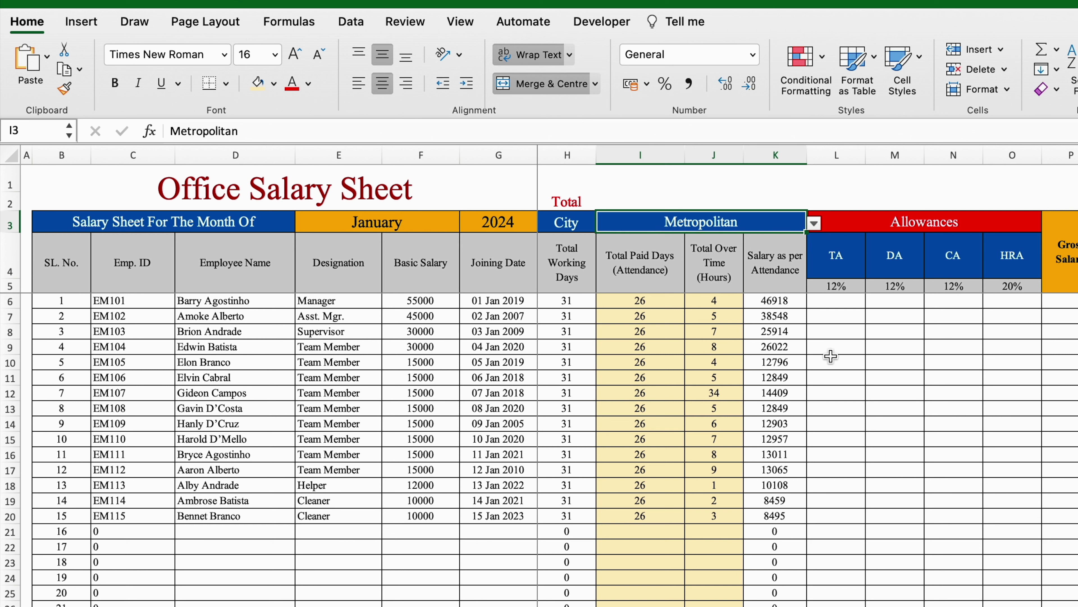
click(850, 302)
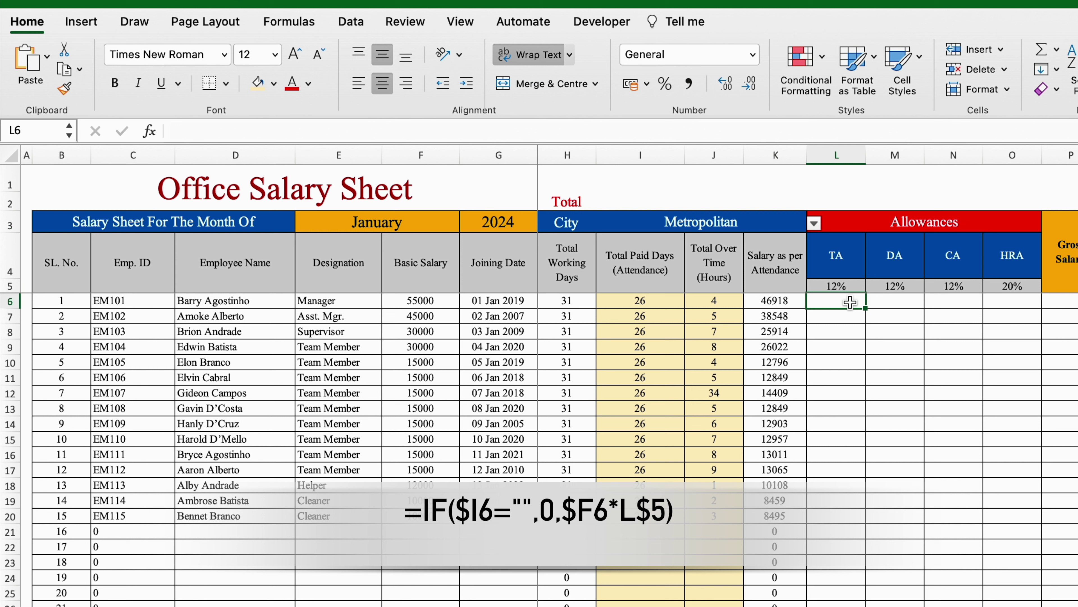
Enter =$F6*L$5 in L6 for the first employee's TA amount.
text(=)
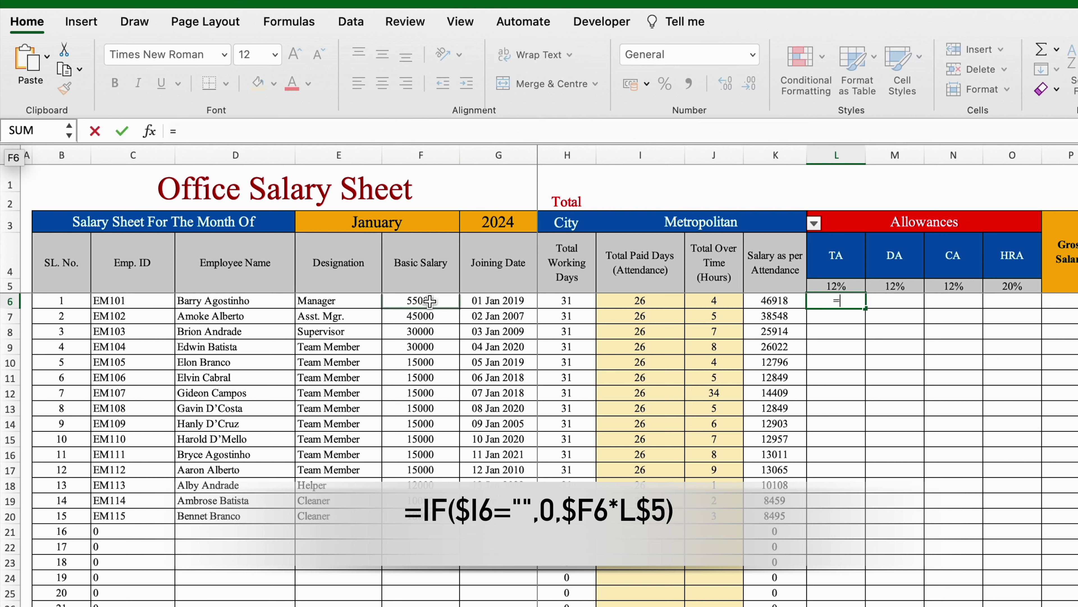
click(427, 300)
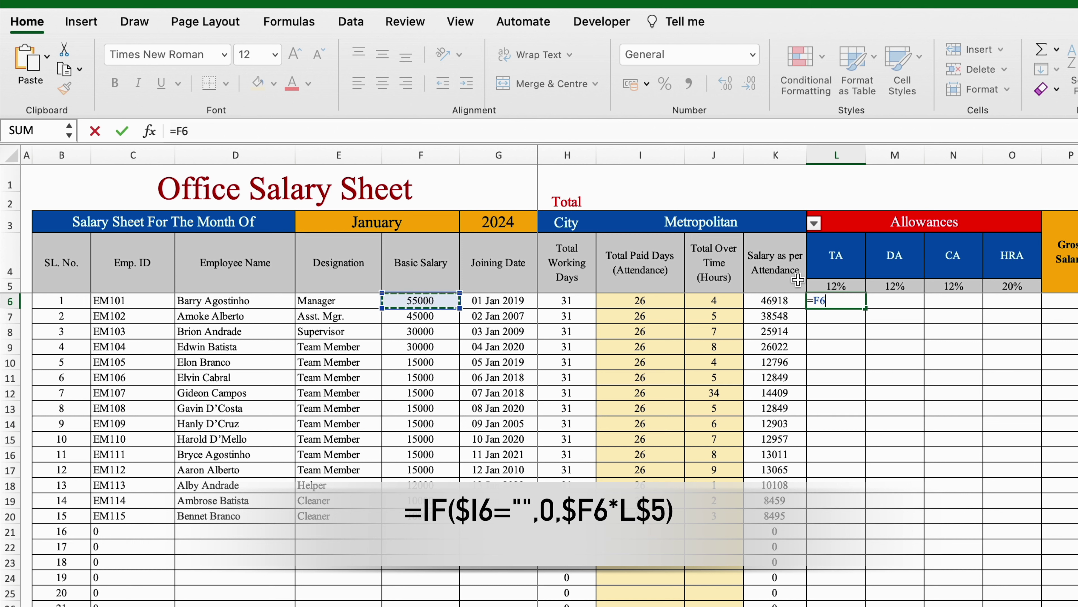
key(F4)
key(F4)
key(F4)
click(850, 285)
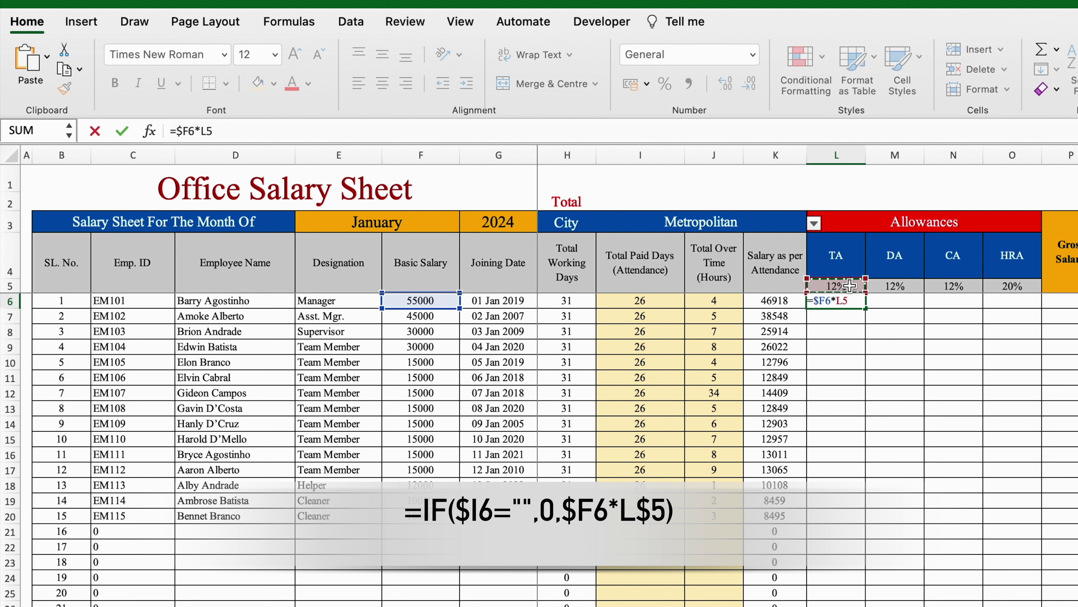
key(F2)
key(Left)
text($)
key(ctrl+Return)
Copy the amount formula across to HRA and down all rows (6600, 6600, 6600, 11000).
mouse_move(866, 308)
mouse_down()
mouse_move(1038, 309)
mouse_move(1038, 601)
mouse_up()
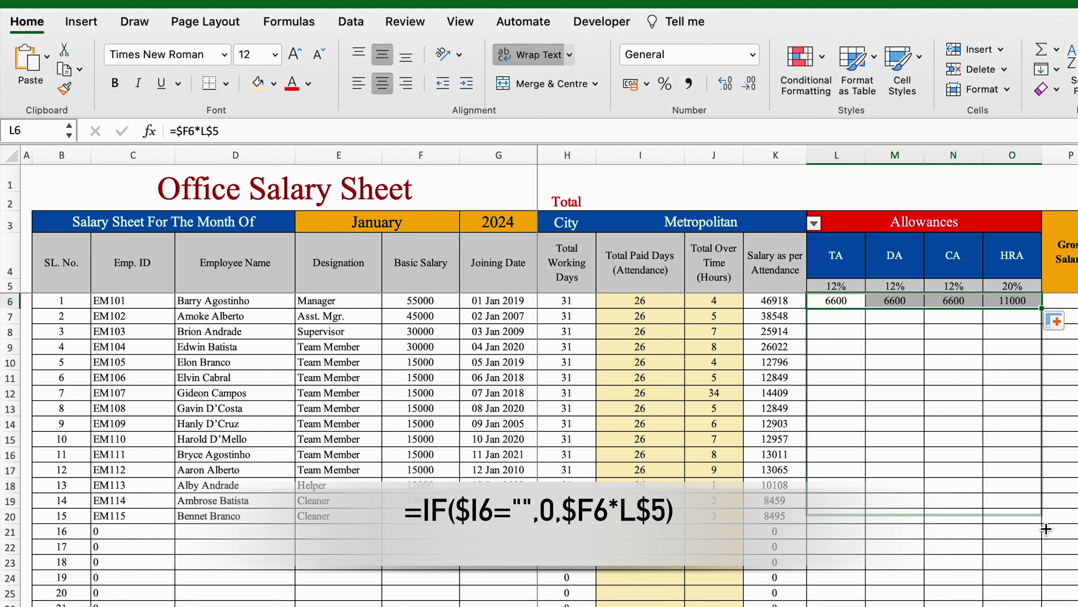
click(841, 300)
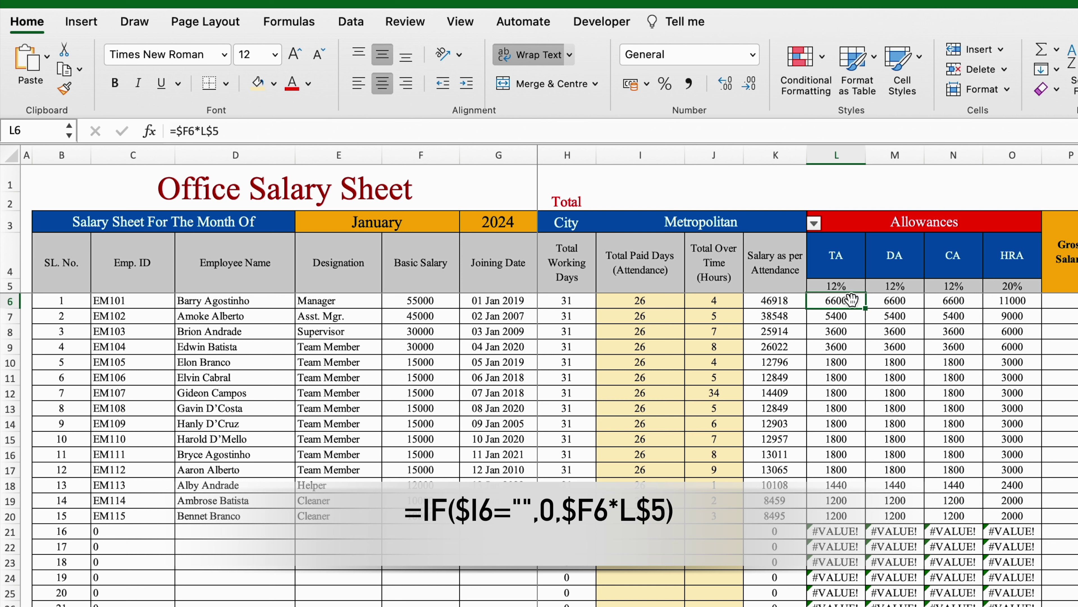
click(175, 131)
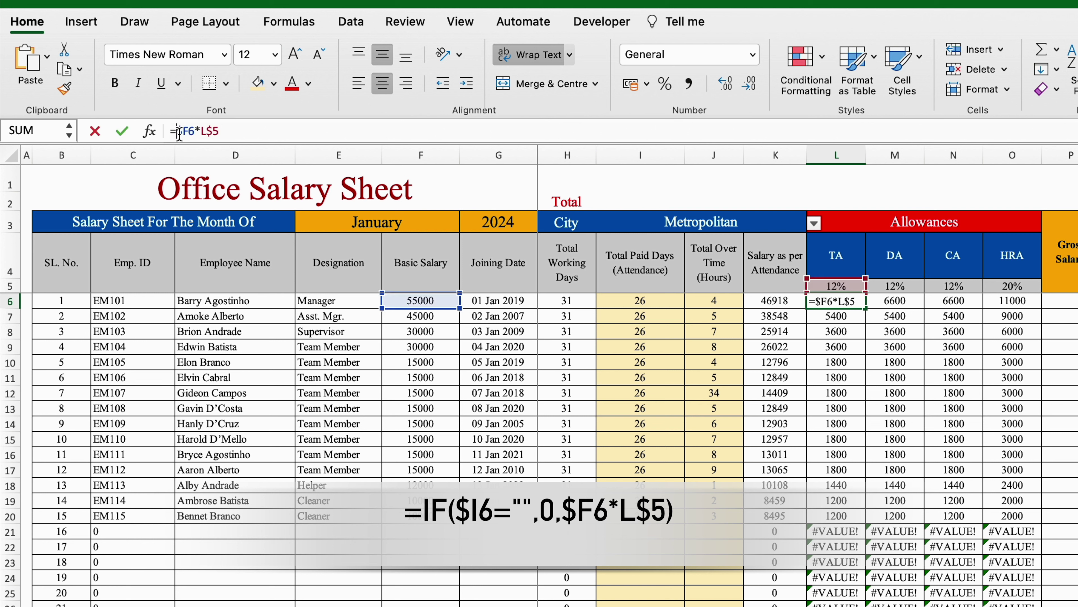
text(IF()
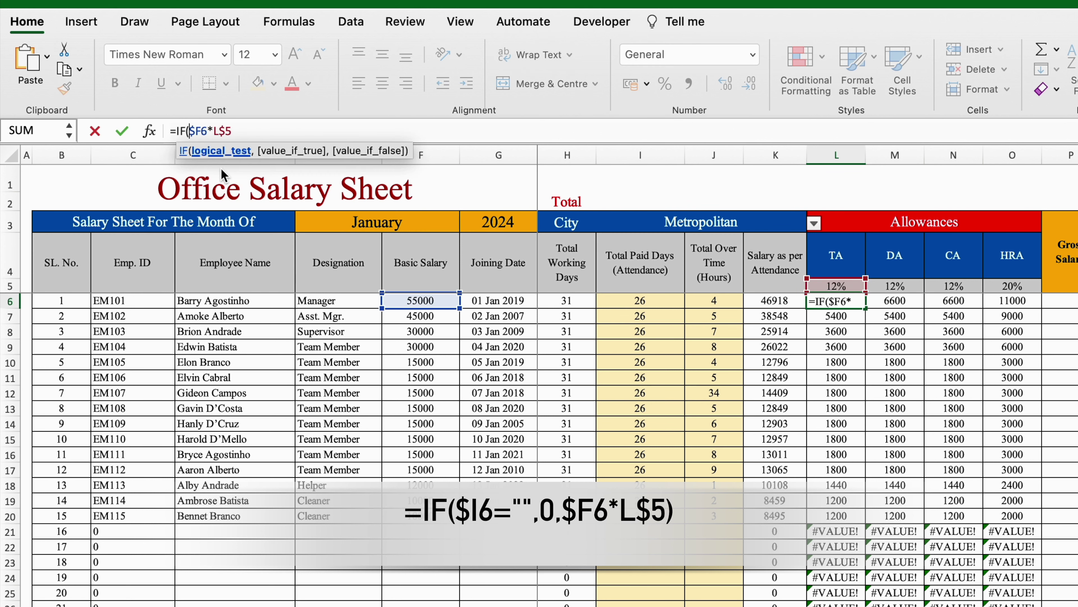
Complete the TA formula as =IF($I6="",0,$F6*L$5).
click(658, 300)
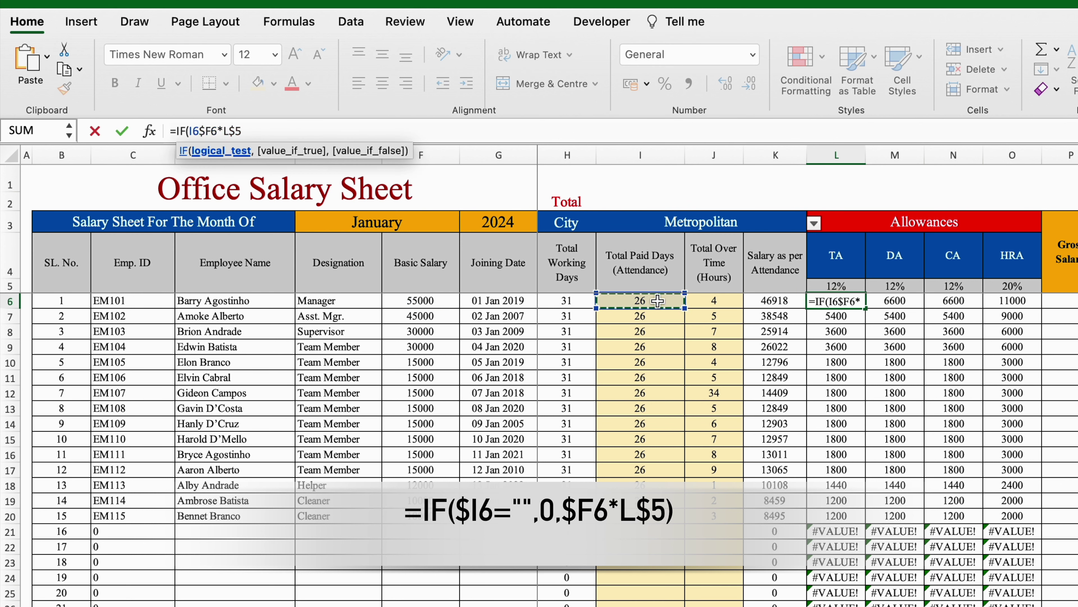
text(=)
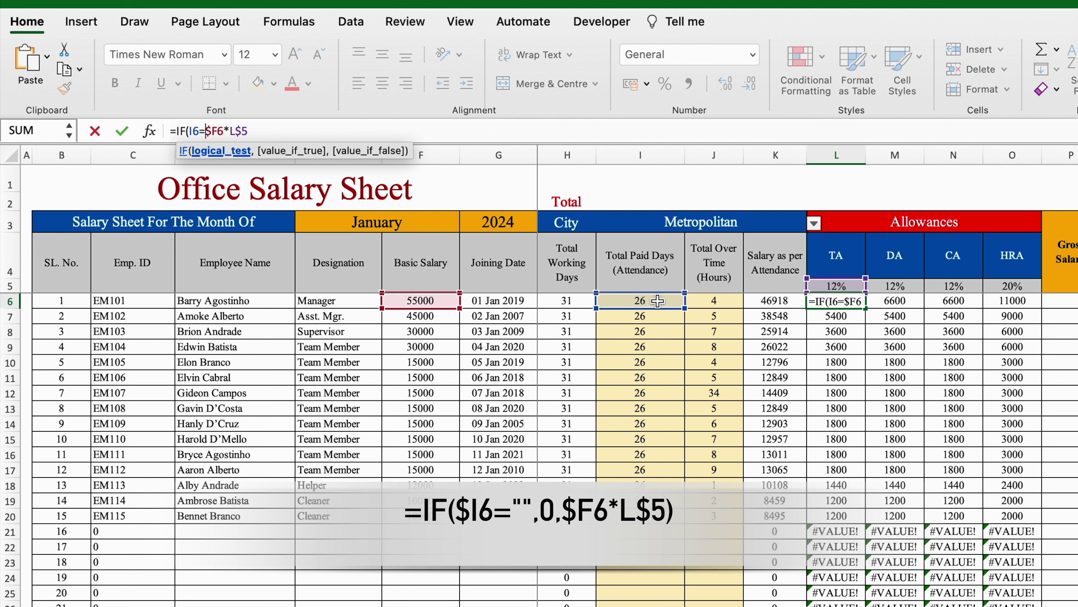
text("")
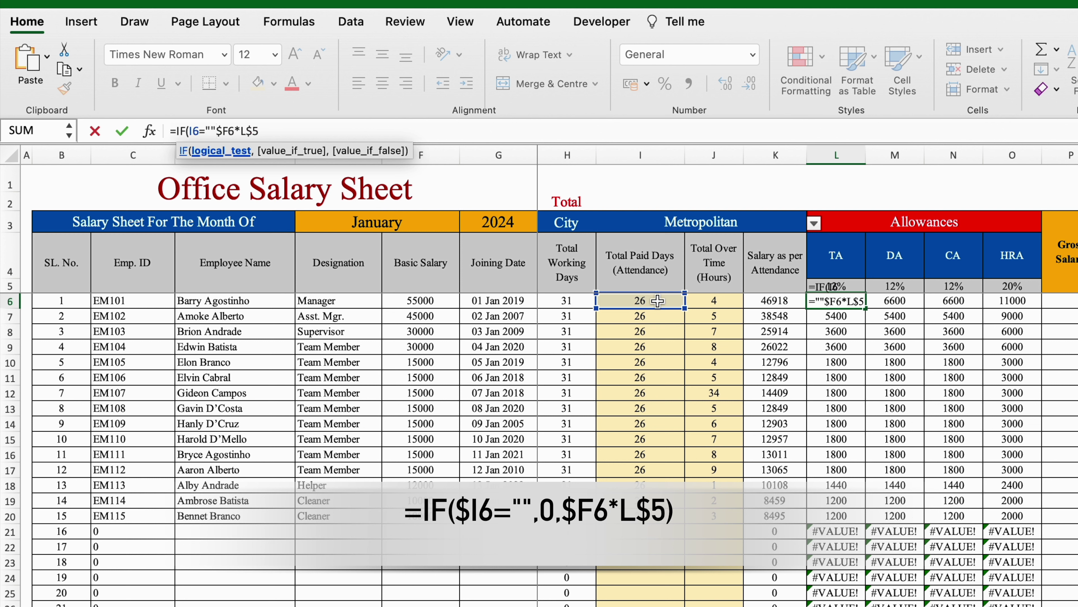
text(,0)
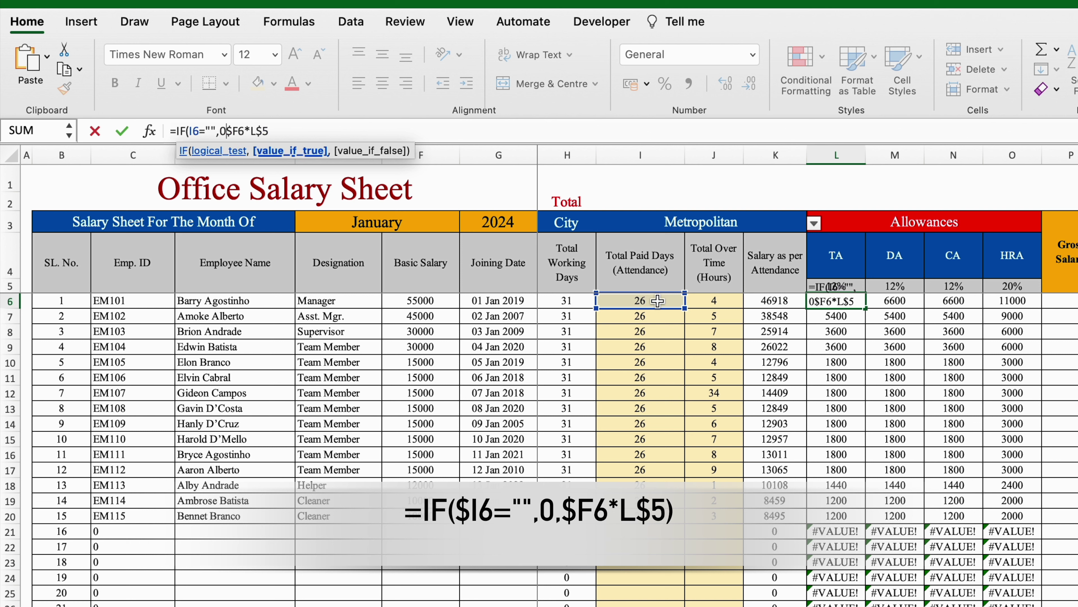
text(,$F6*L$5)
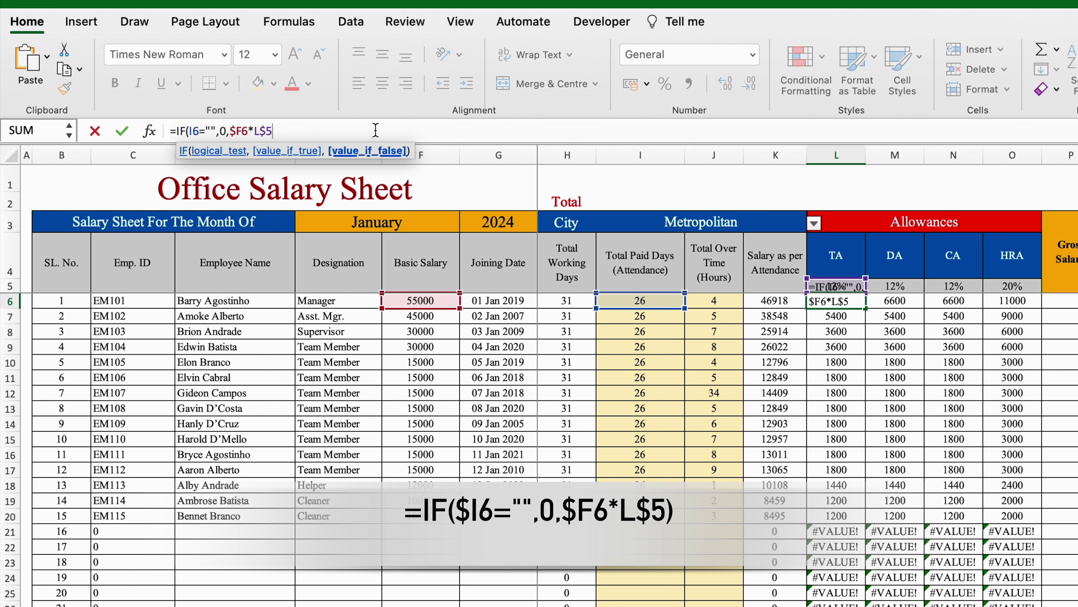
text())
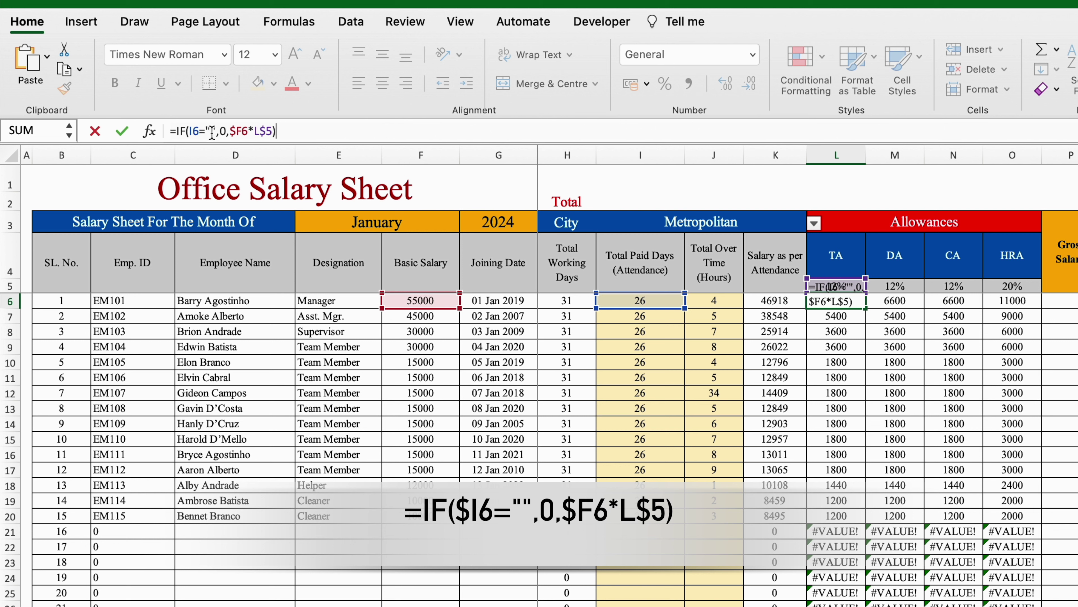
click(190, 131)
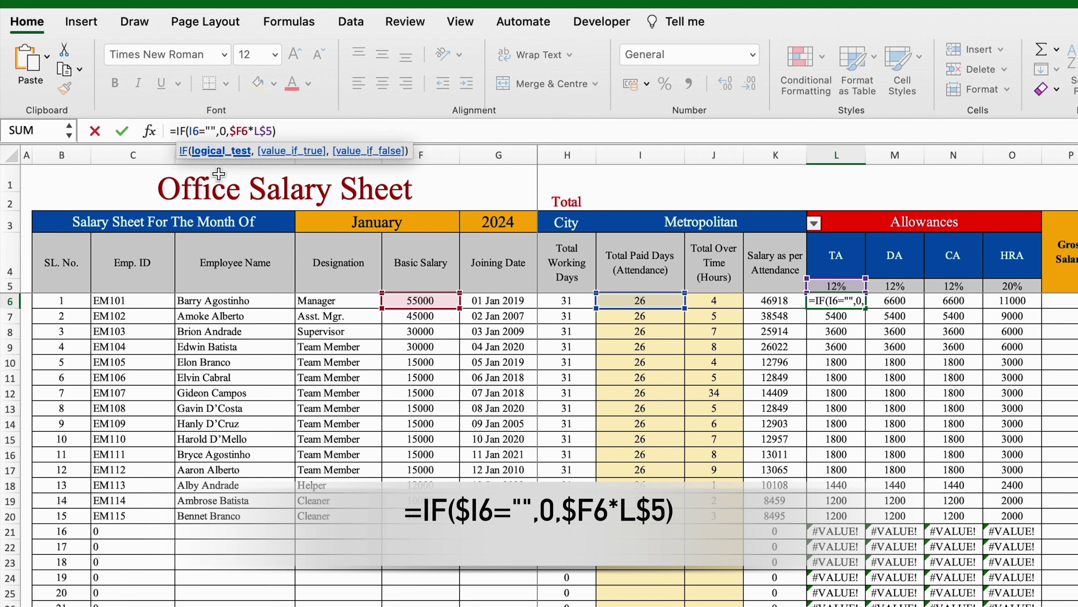
text($)
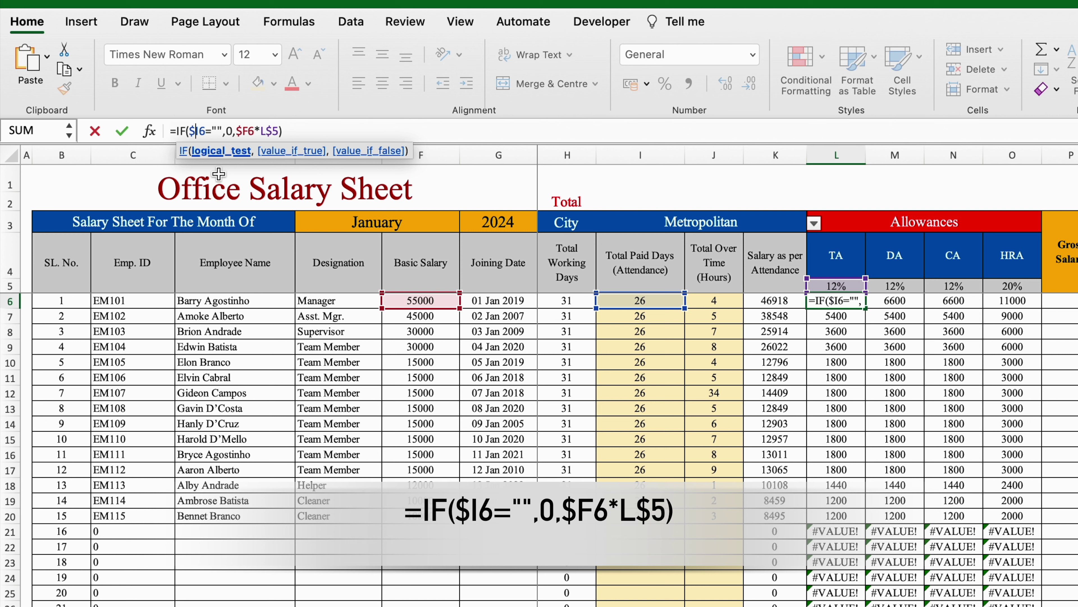
key(Return)
Copy the TA formula across DA, CA and HRA and down all rows.
click(839, 302)
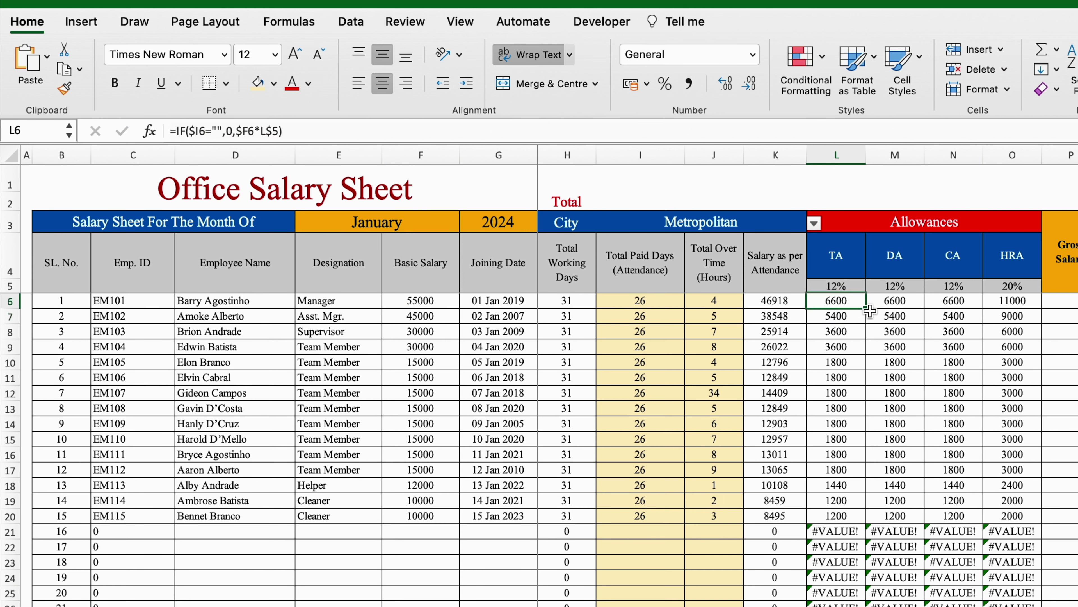
mouse_move(868, 308)
mouse_down()
mouse_move(1041, 306)
mouse_move(1040, 604)
mouse_up()
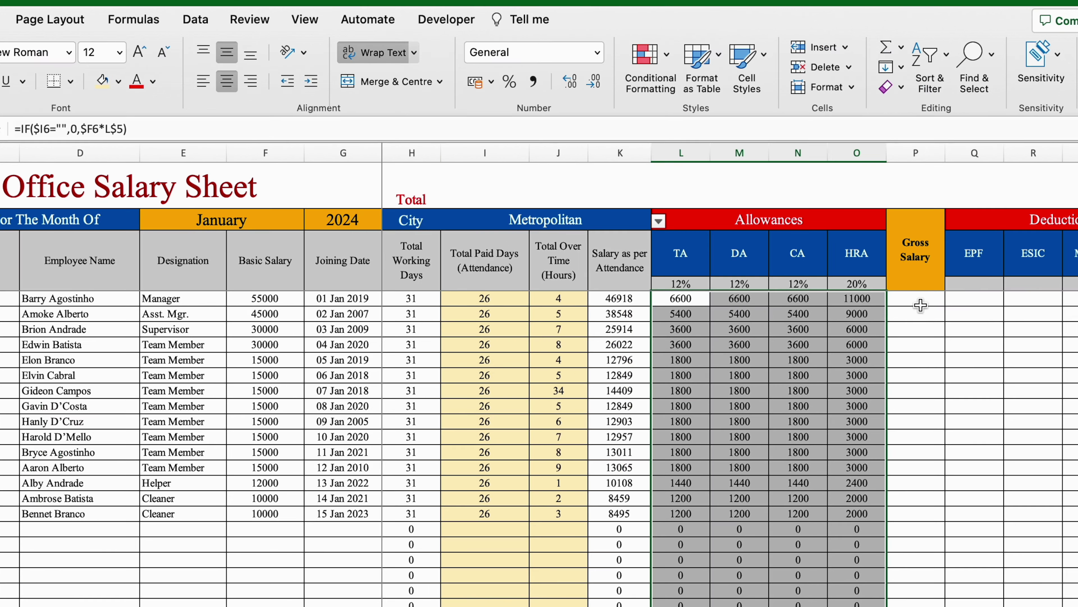
click(917, 300)
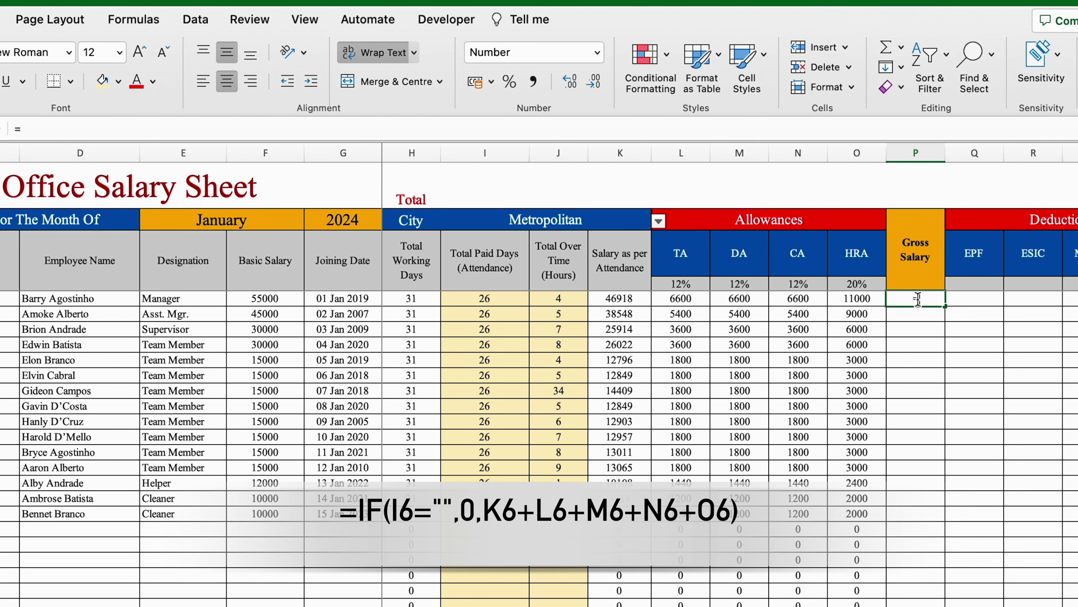
Enter =K6+L6+M6+N6+O6 in P6 to add attendance salary to TA, DA, CA and HRA.
text(=)
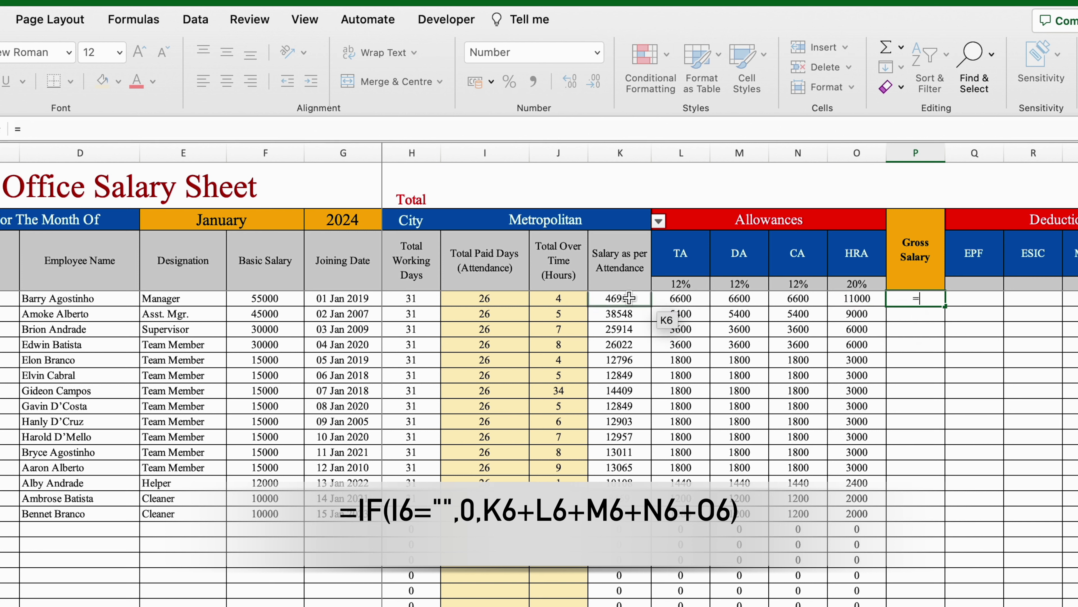
click(629, 298)
text(+)
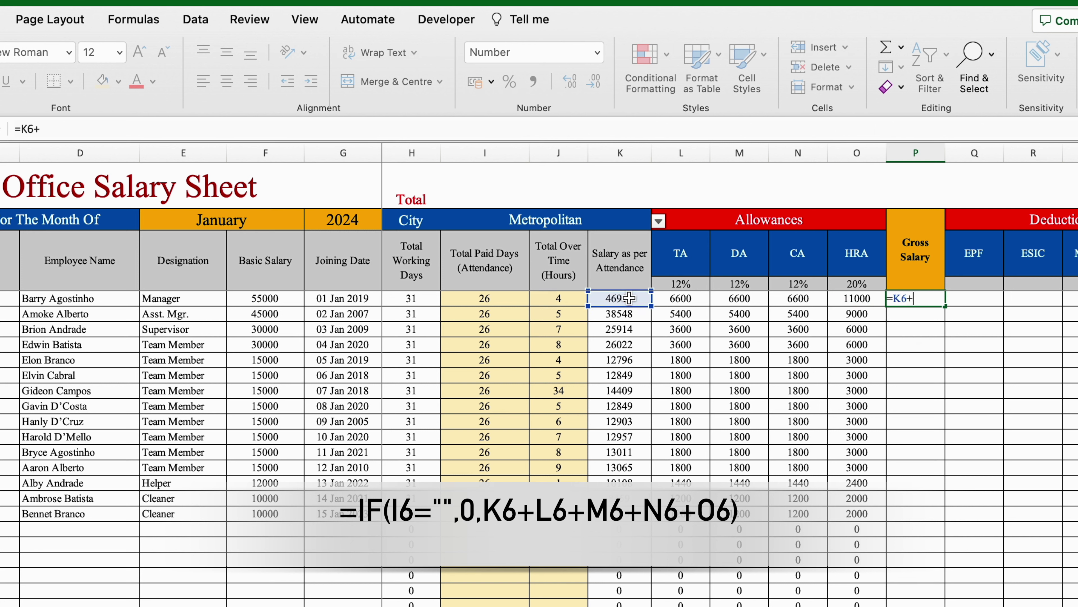
click(687, 299)
text(+)
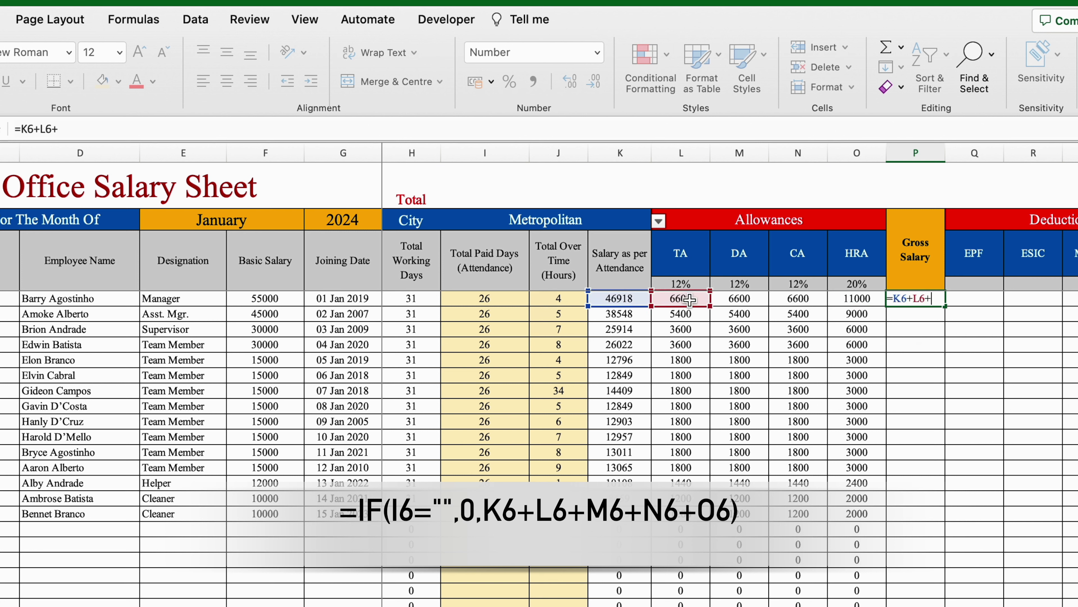
click(737, 301)
text(+)
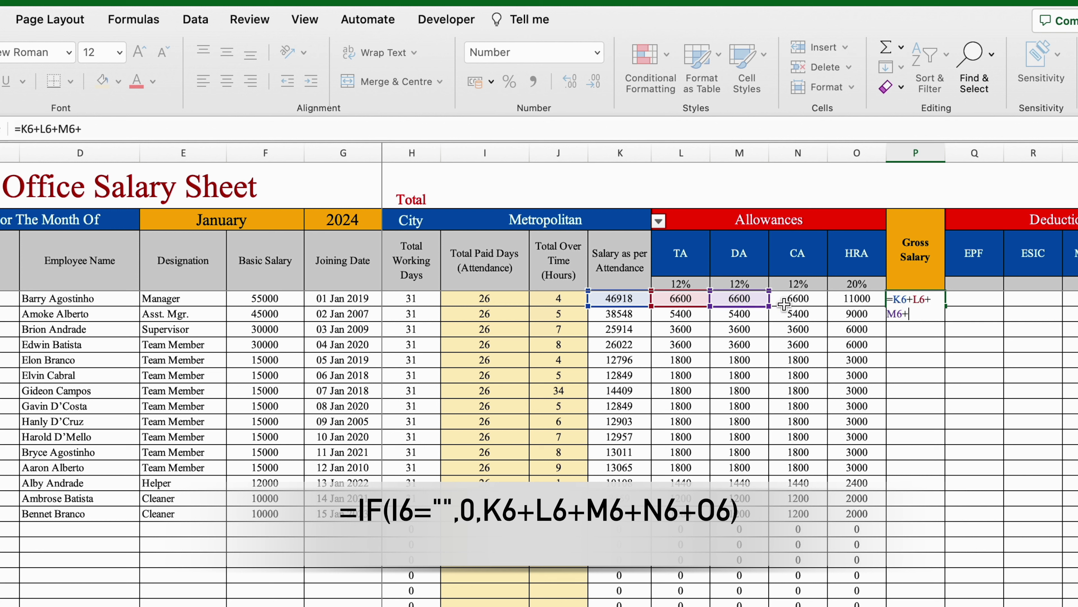
click(792, 302)
text(+)
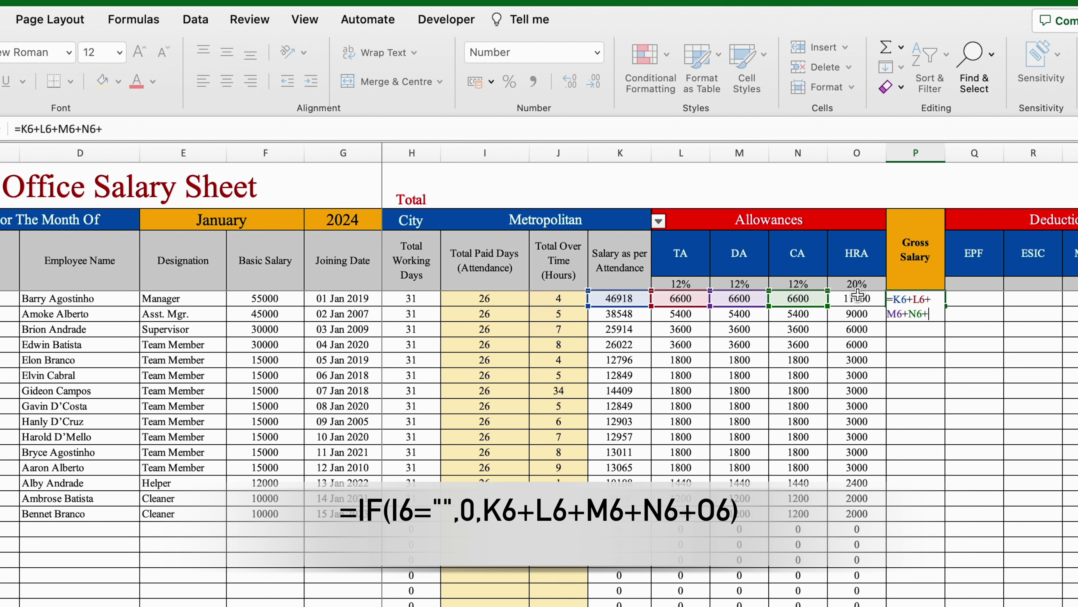
click(860, 297)
key(Return)
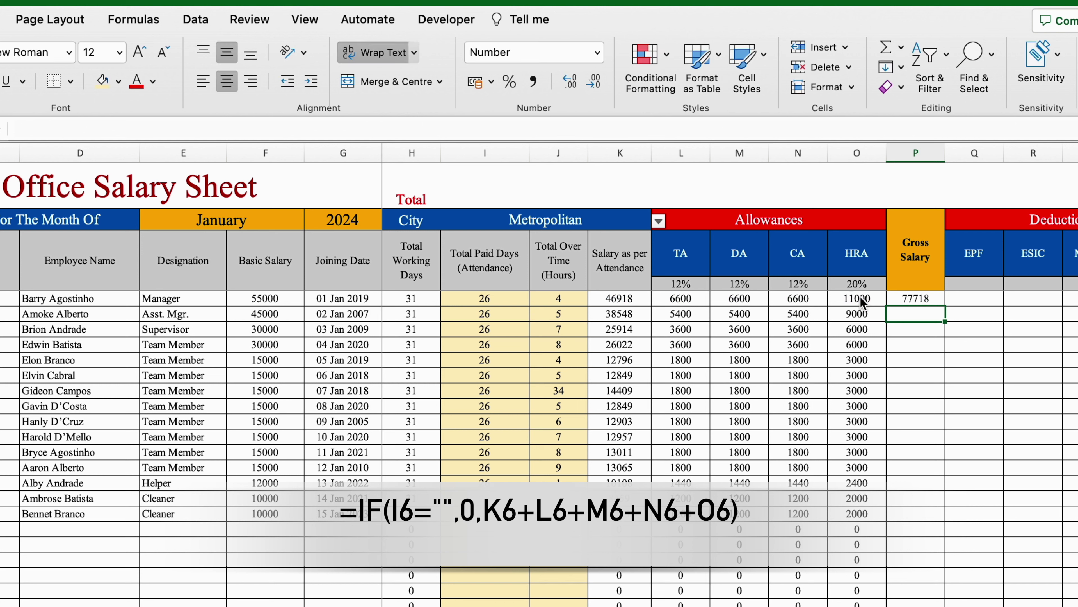
Wrap P6 as =IF(I6="",0,K6+L6+M6+N6+O6) and fill it down column P.
click(930, 297)
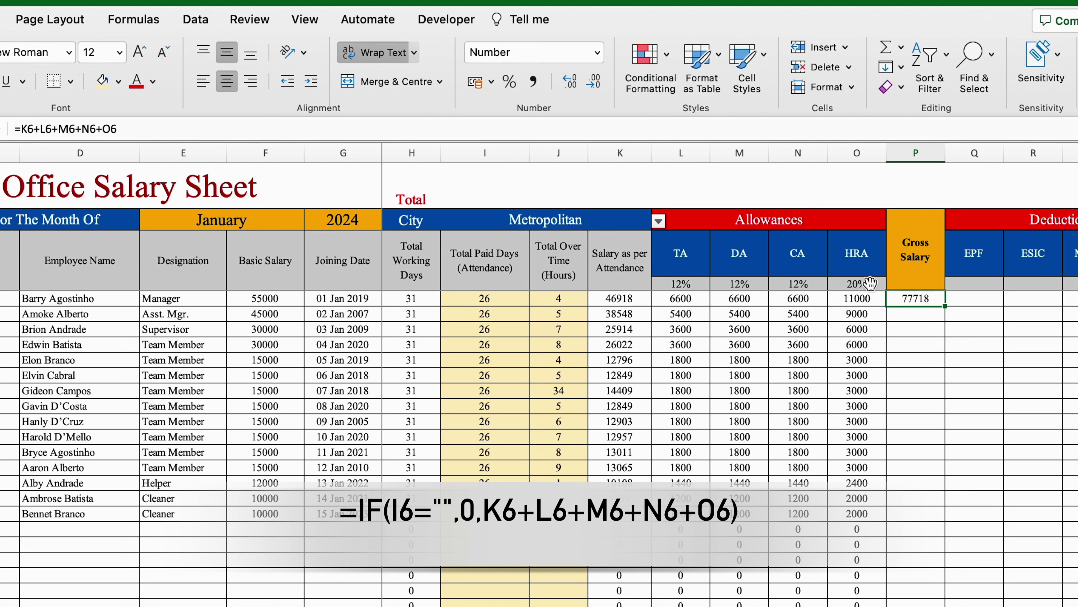
click(21, 128)
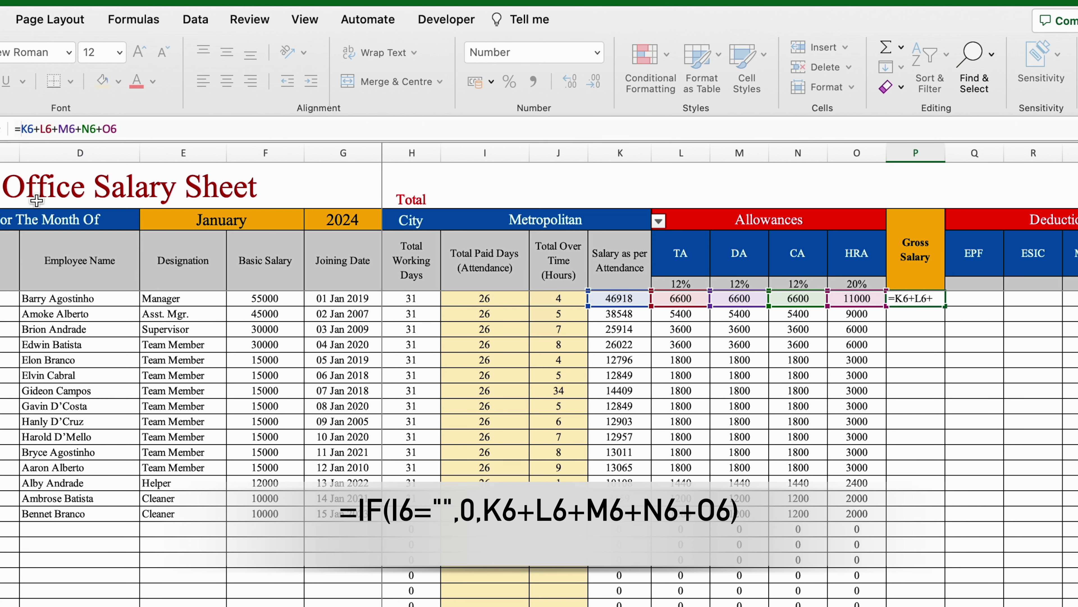
text(IF)
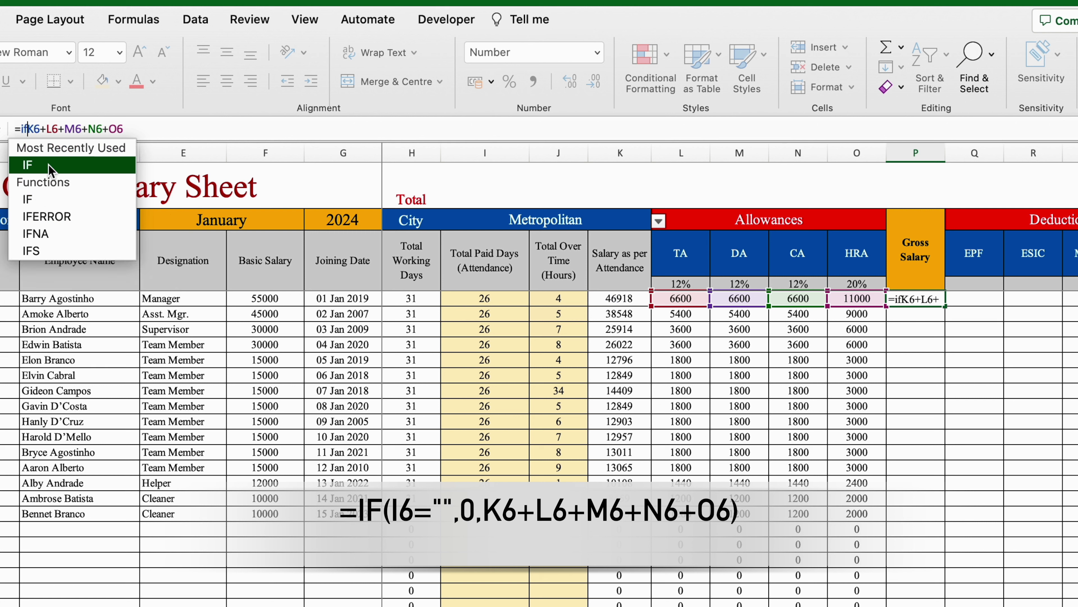
double_click(50, 165)
click(495, 297)
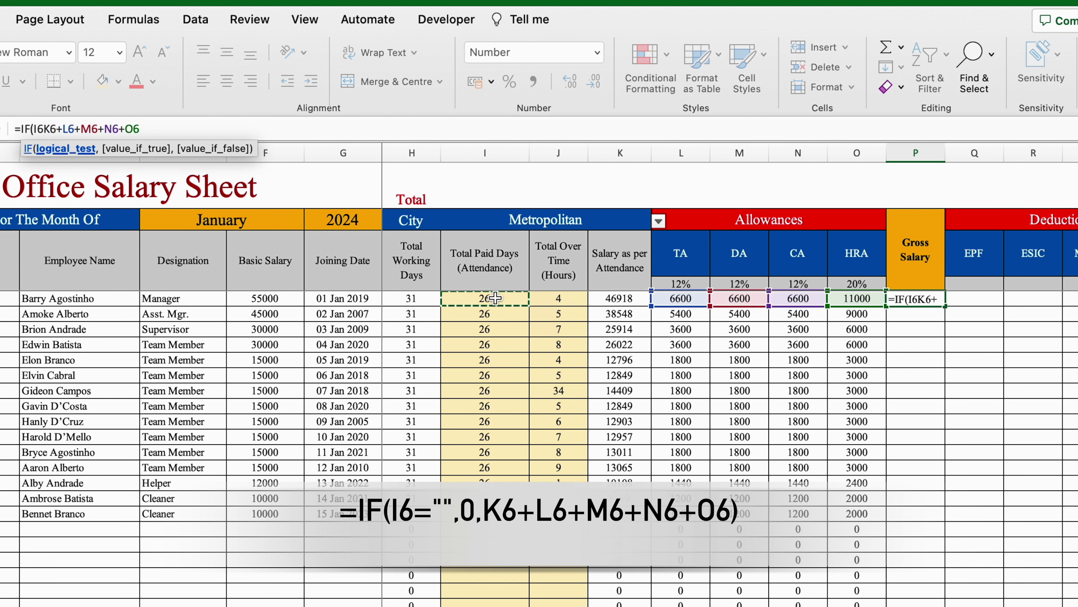
text(="")
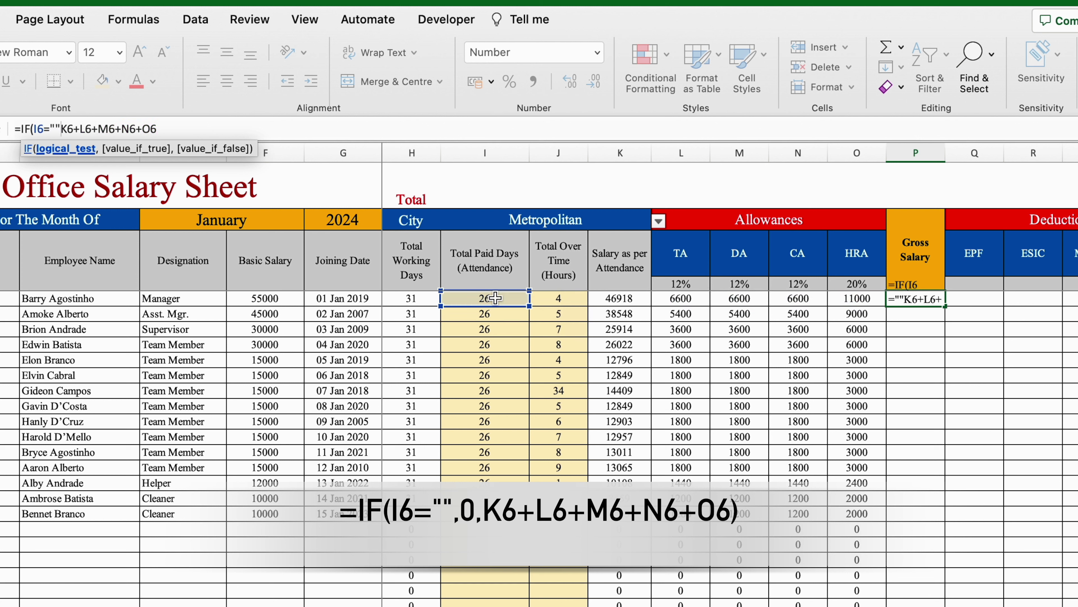
text(,0,)
click(321, 128)
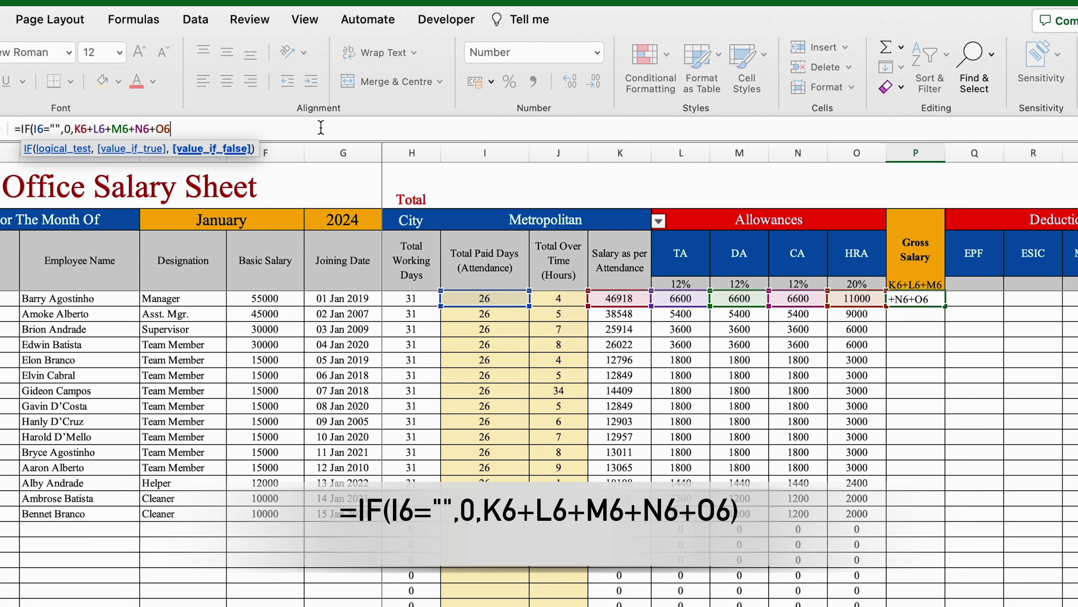
text())
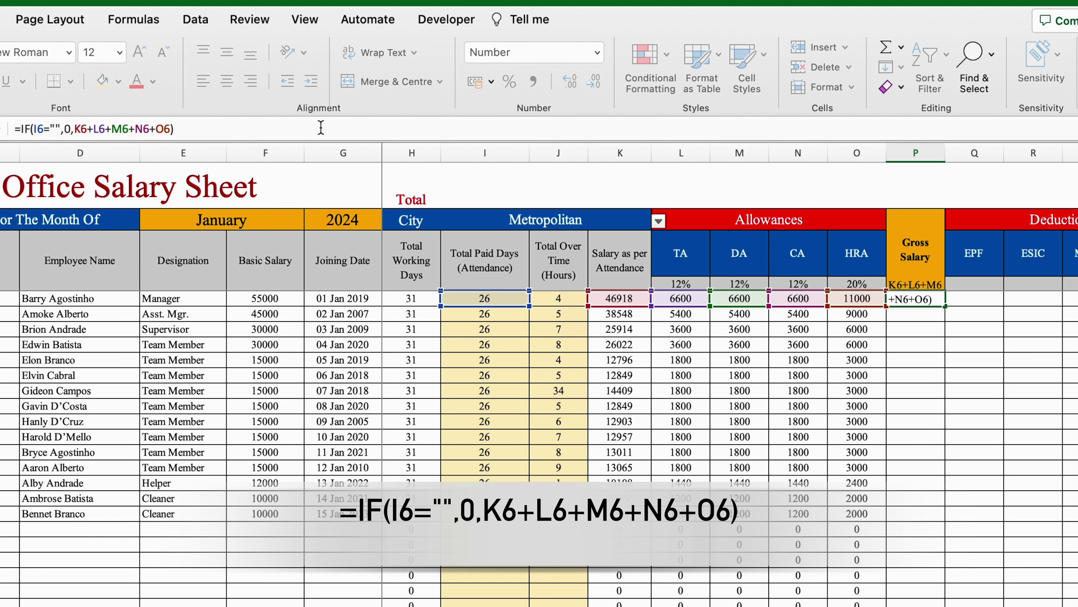
key(Return)
click(941, 300)
drag(946, 307, 946, 603)
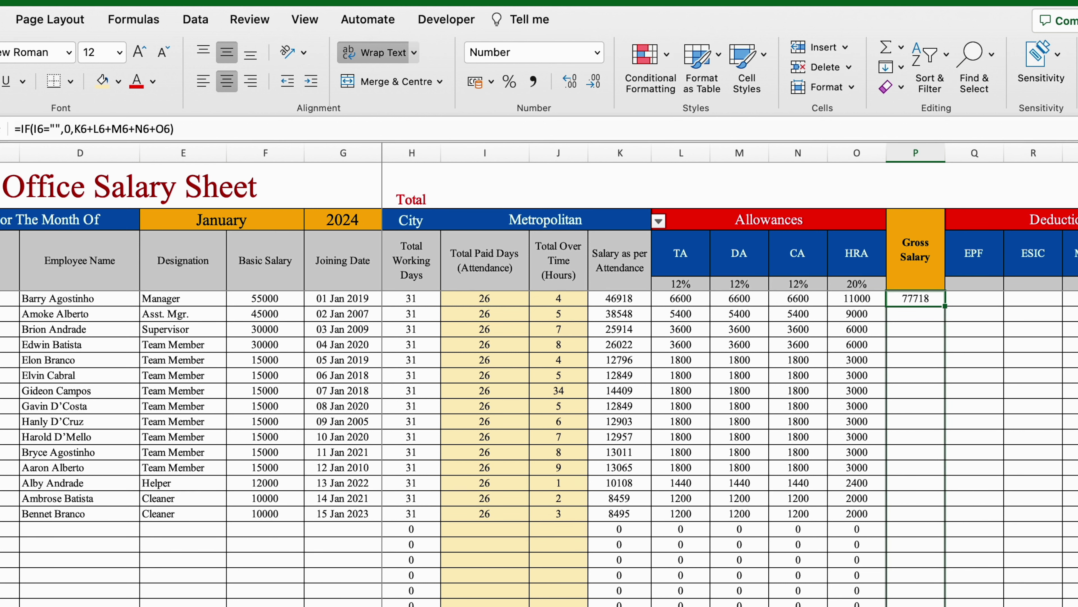
click(513, 299)
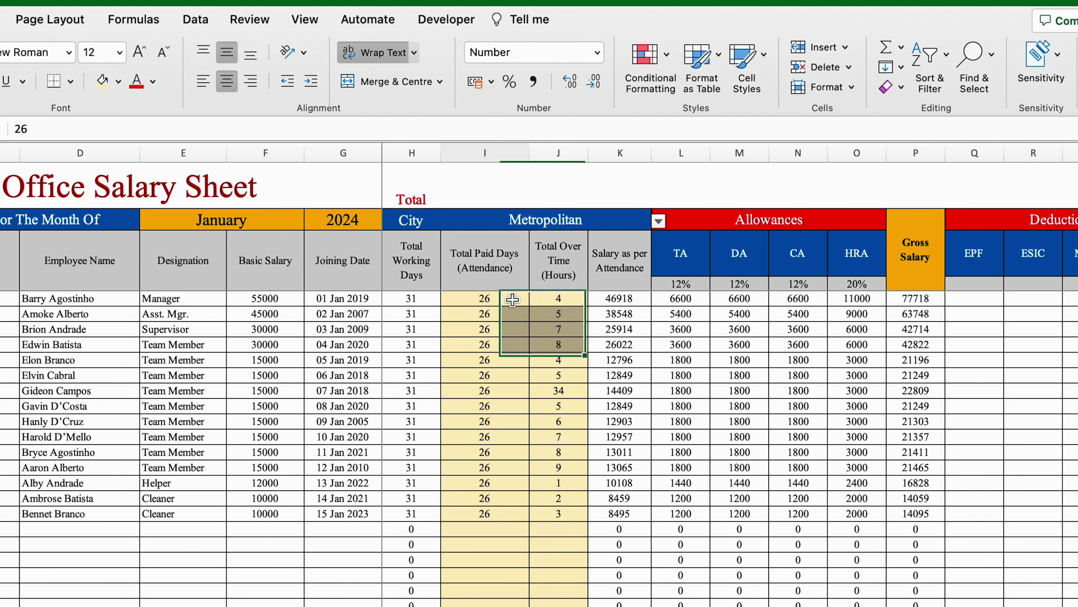
drag(512, 300, 514, 520)
key(Delete)
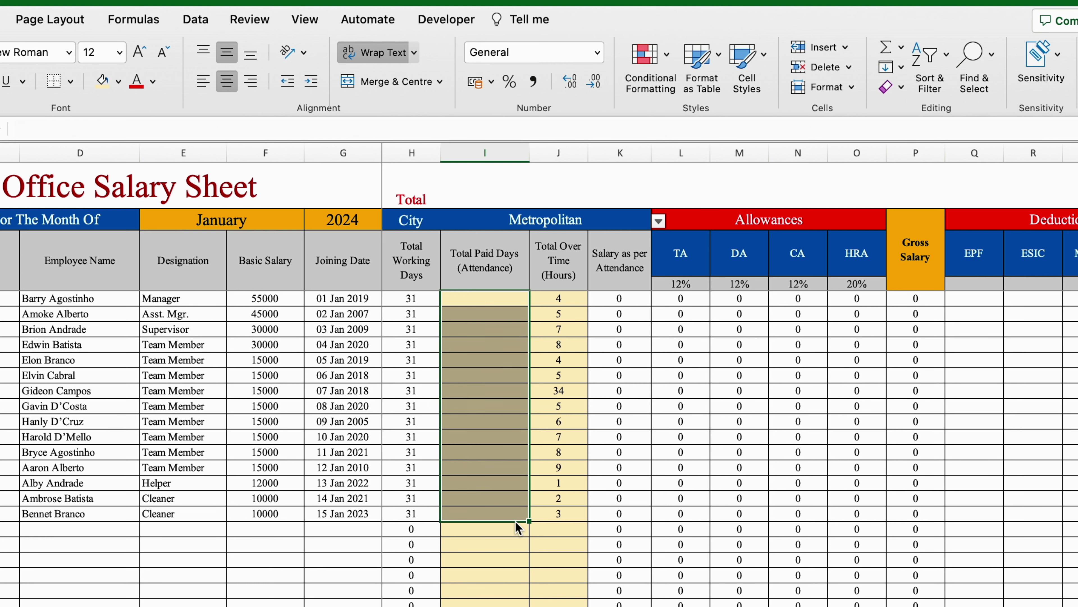
key(ctrl+z)
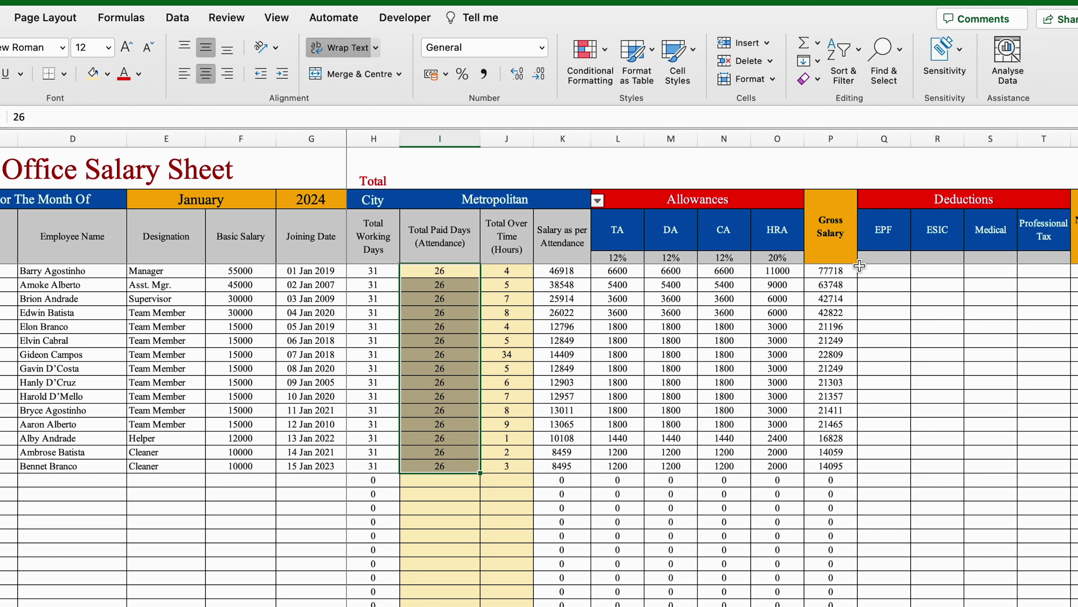
Link the EPF and ESIC rate cells to the Settings sheet, showing 13% and 0.75%.
click(886, 257)
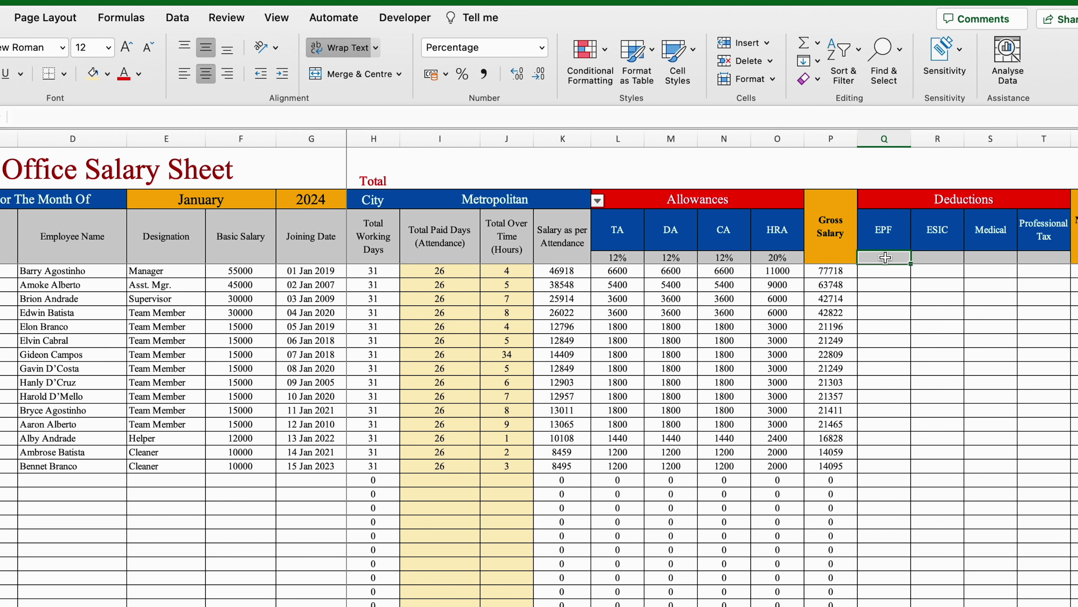
text(=)
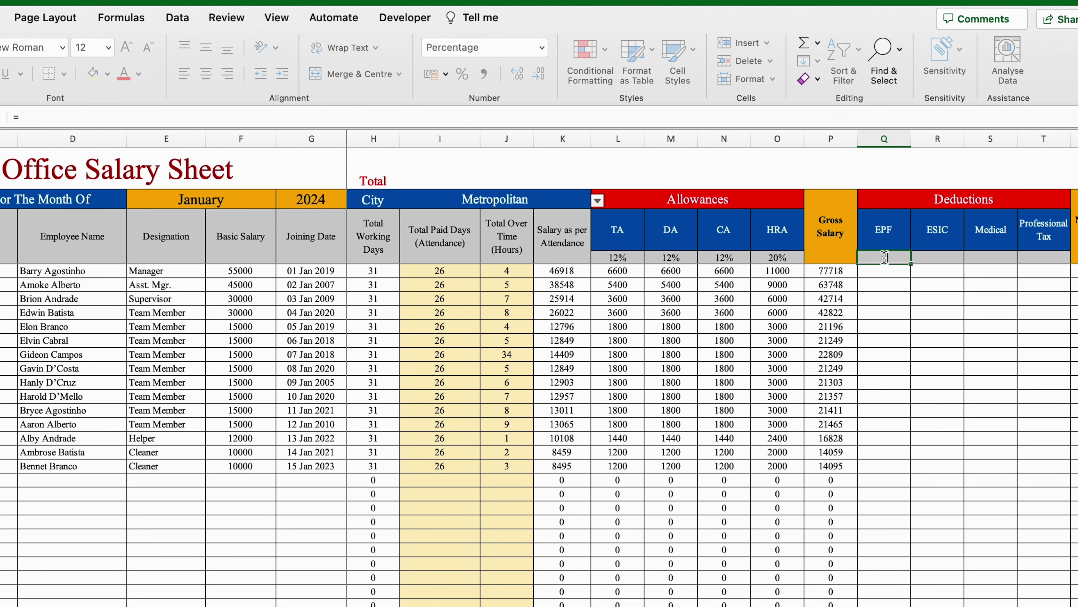
click(308, 603)
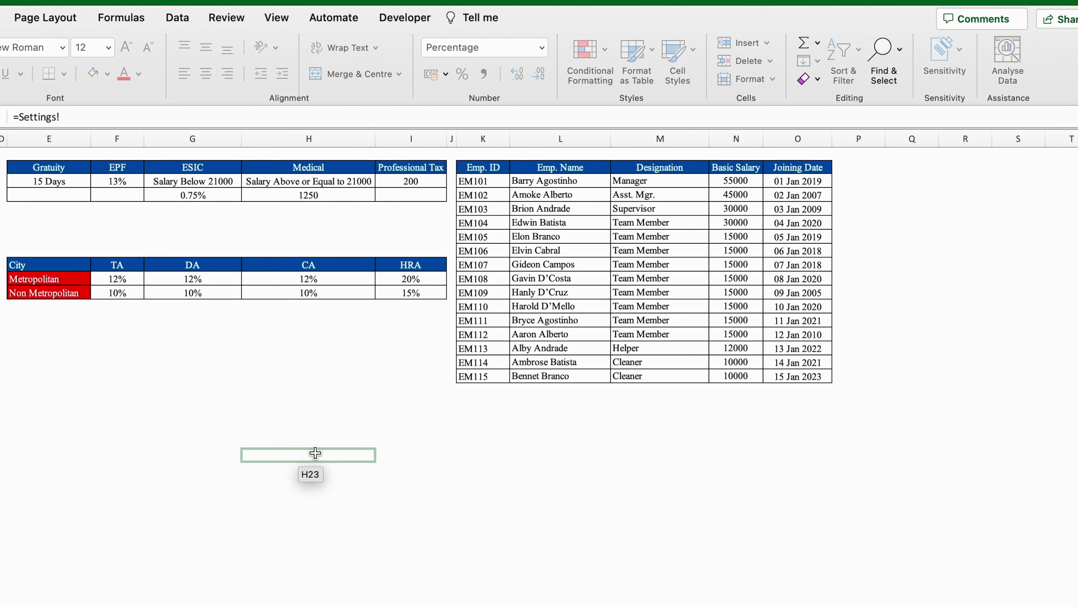
click(123, 179)
key(Return)
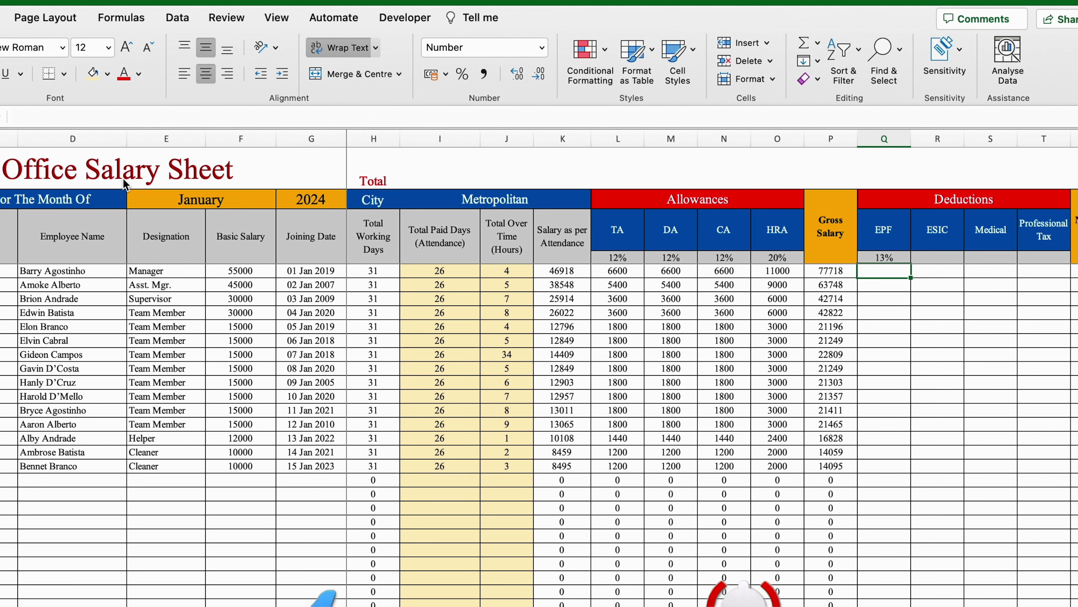
click(943, 256)
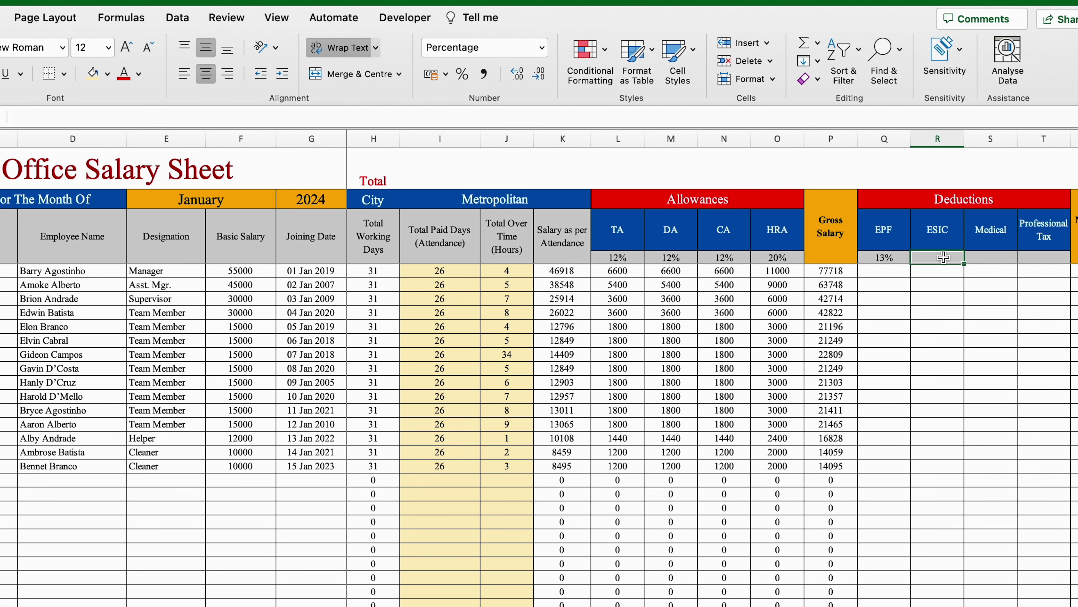
text(=Settings!)
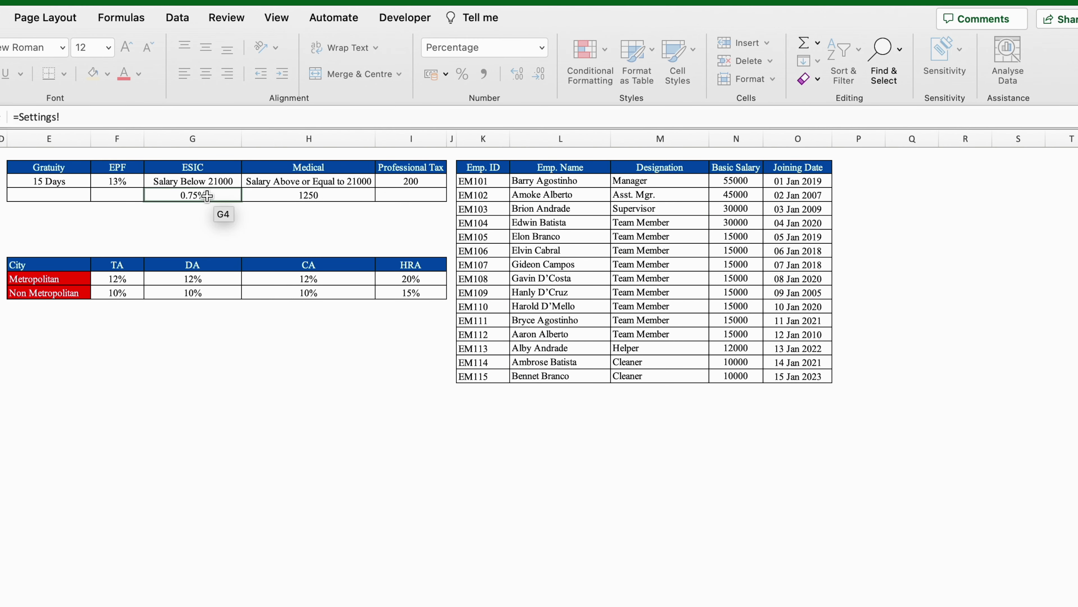
click(206, 195)
drag(207, 195, 236, 229)
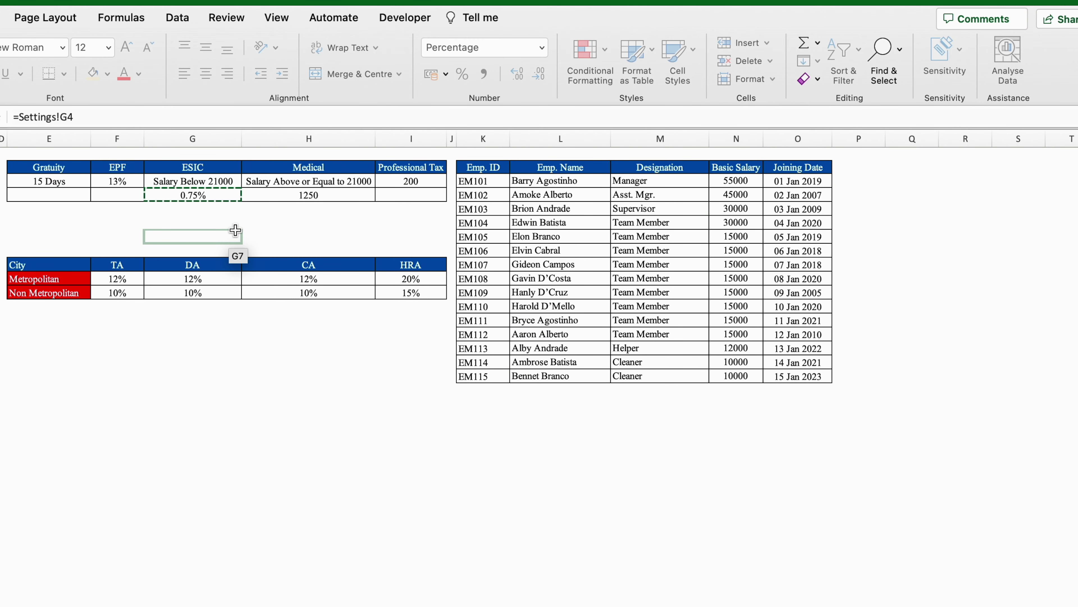
key(Return)
Link the Medical and Professional Tax cells to the Settings amounts 1250 and 200.
click(988, 256)
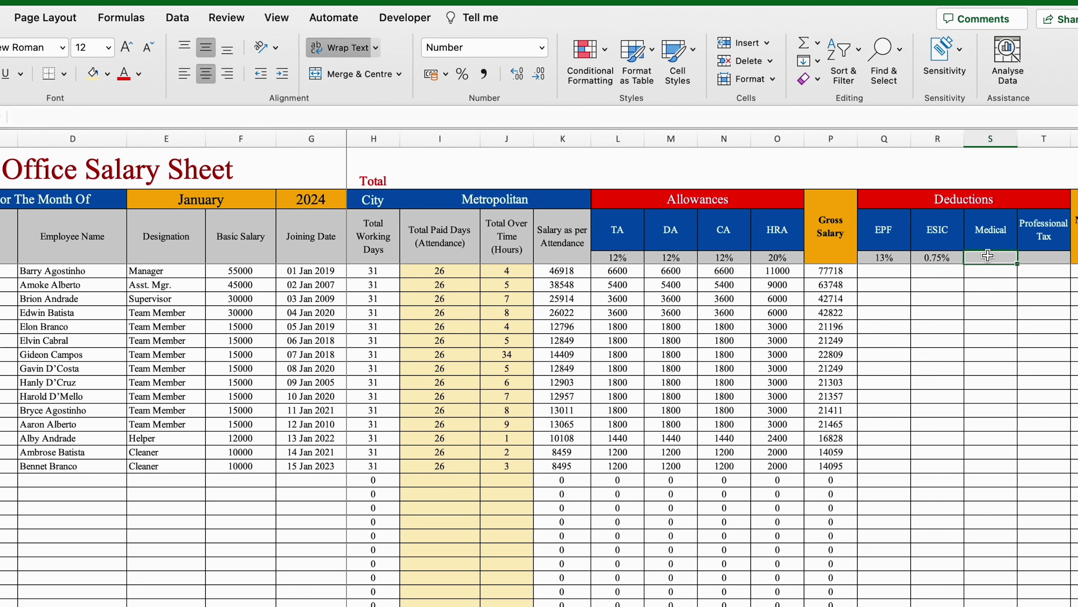
text(=)
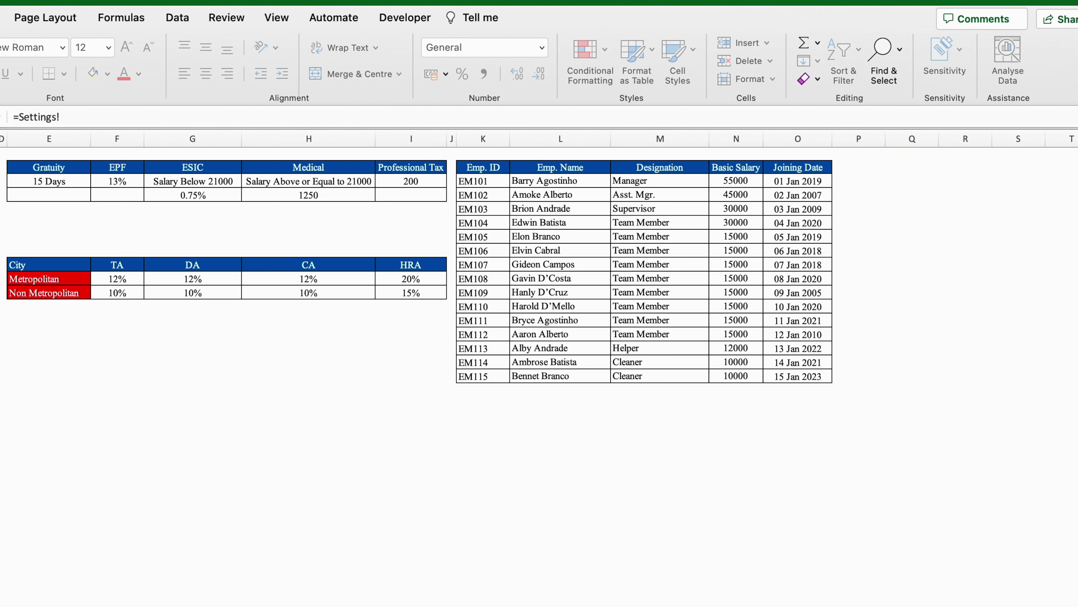
click(335, 194)
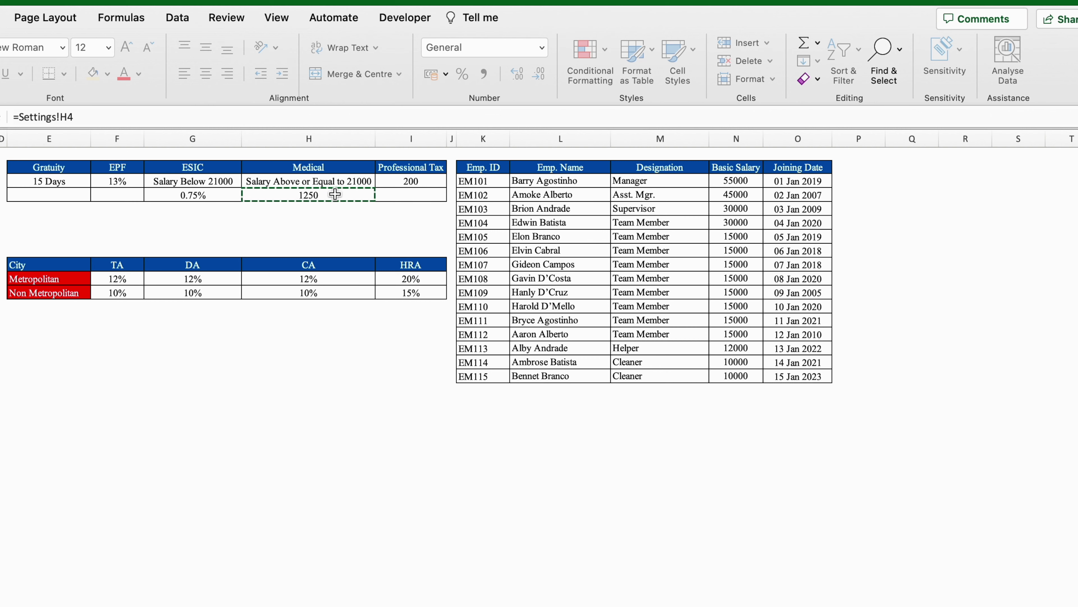
key(Return)
click(1031, 256)
text(=)
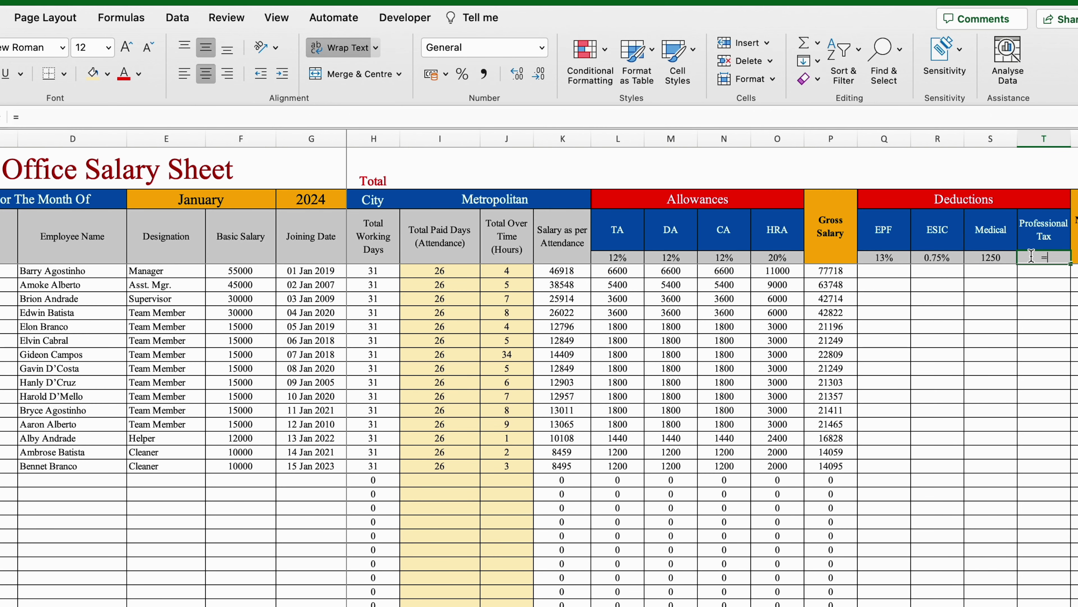
key(ctrl+Page_Down)
click(419, 183)
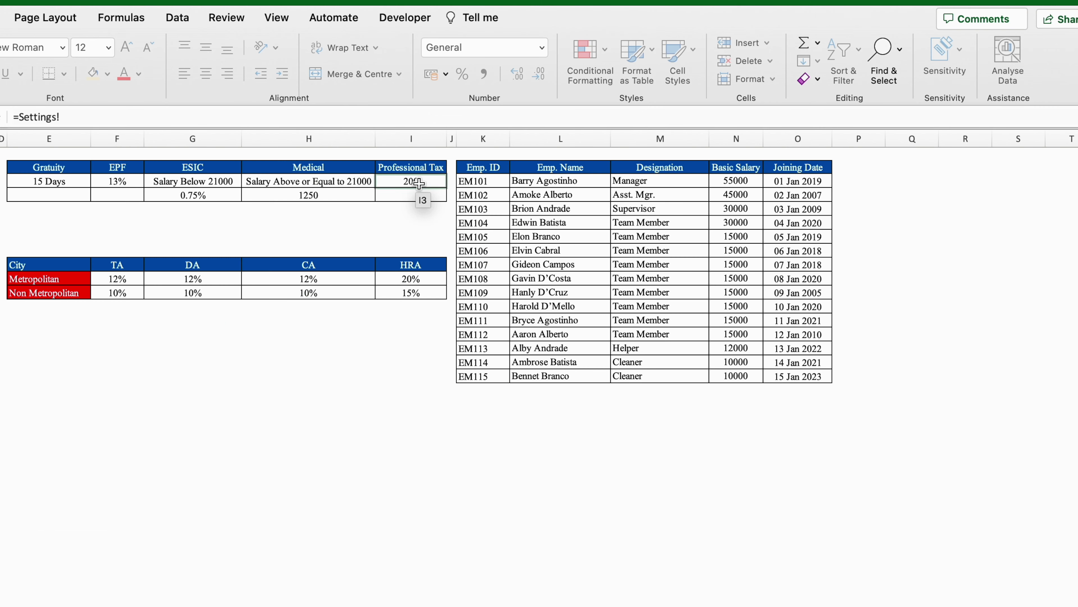
key(Return)
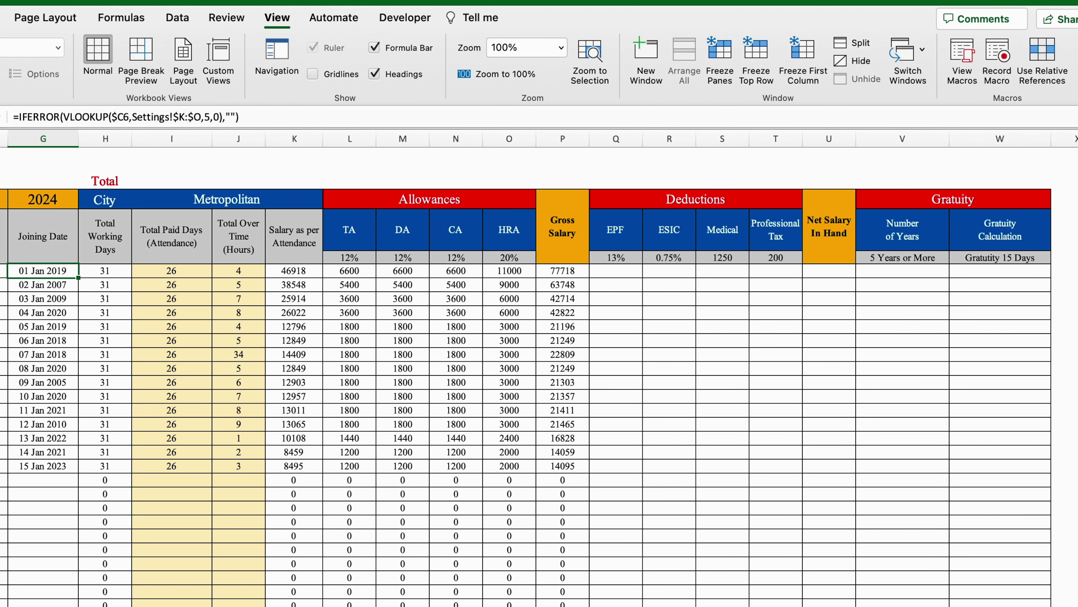
Enter =K6*$Q$5 in Q6 to take 13% EPF of the attendance salary.
click(612, 273)
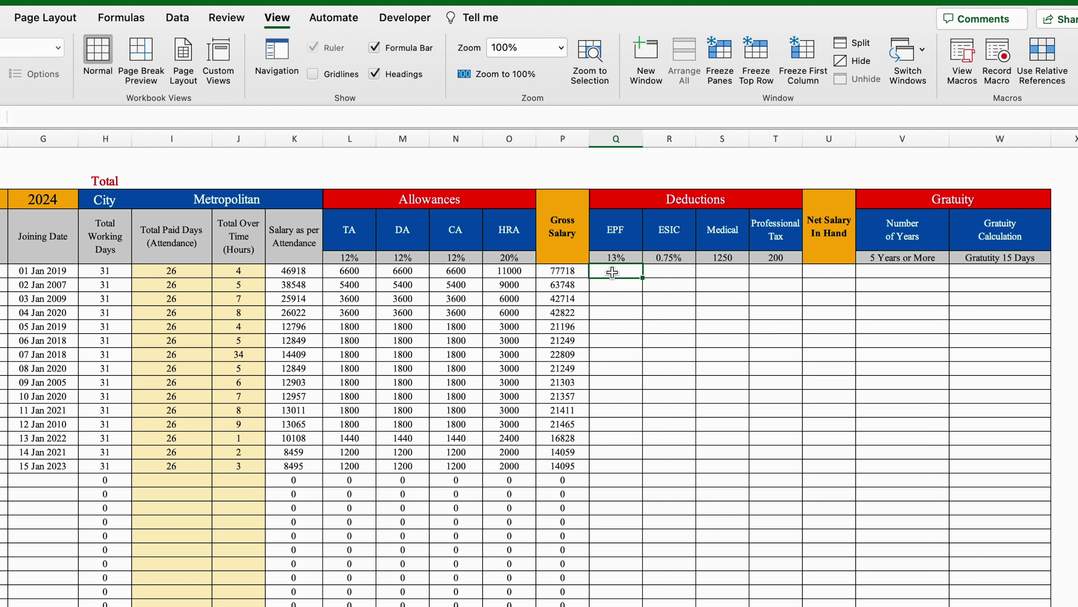
text(=)
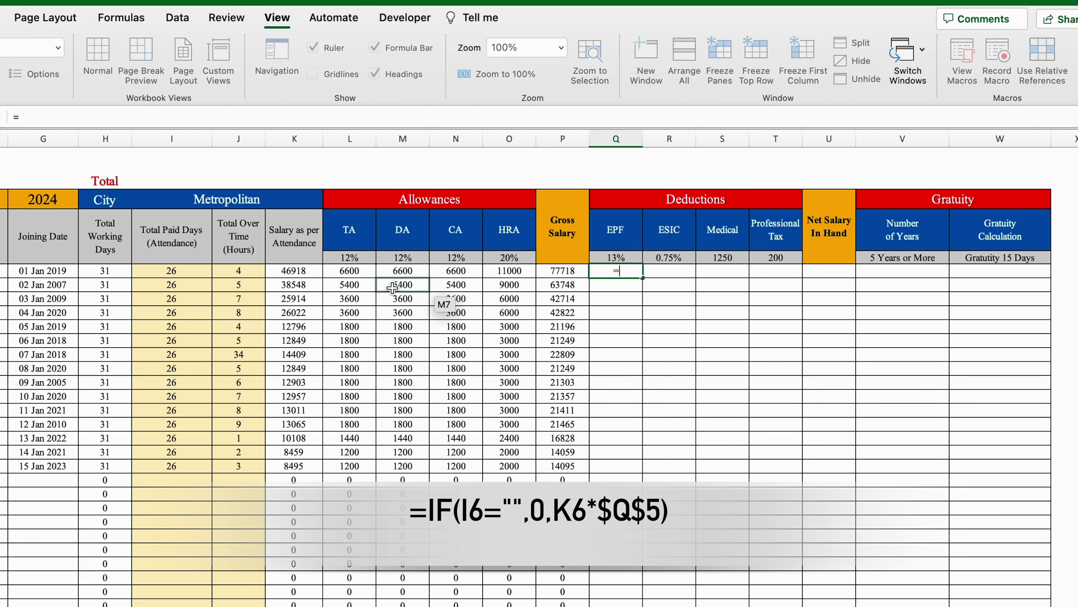
click(297, 271)
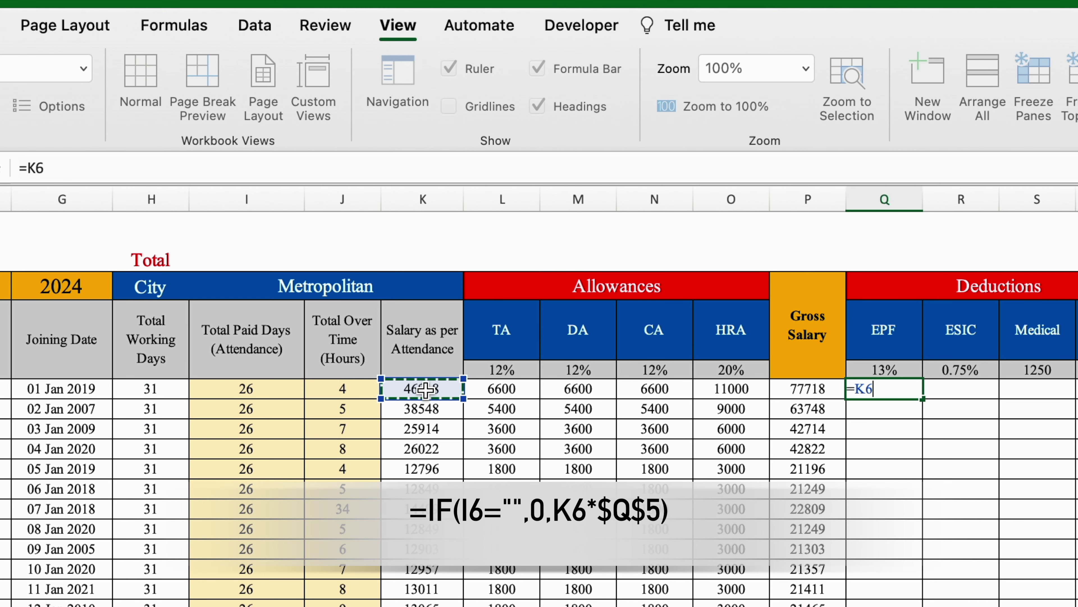
text(*)
click(891, 370)
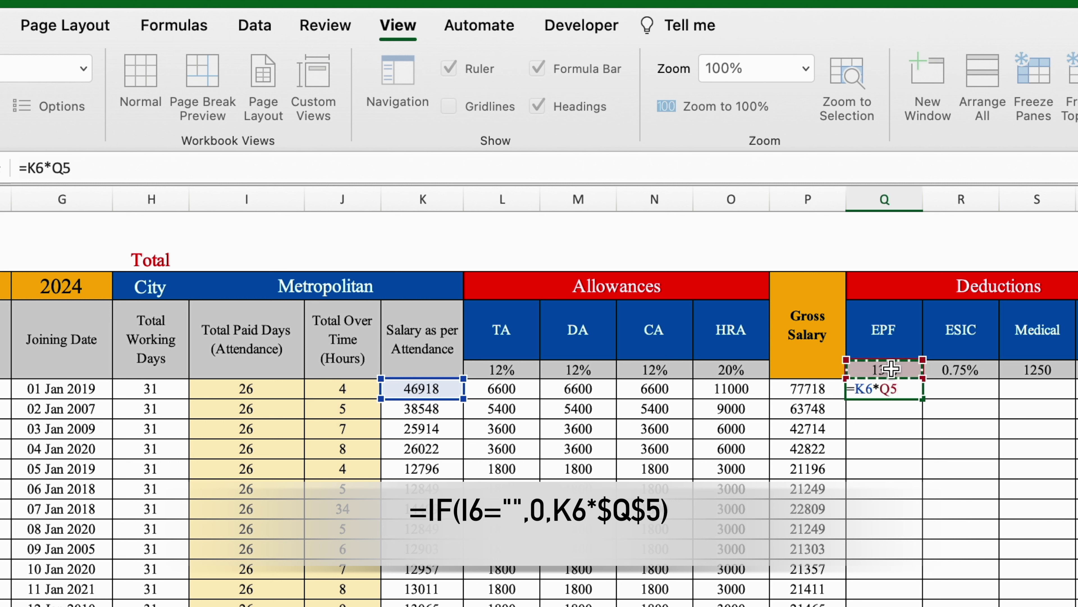
key(F4)
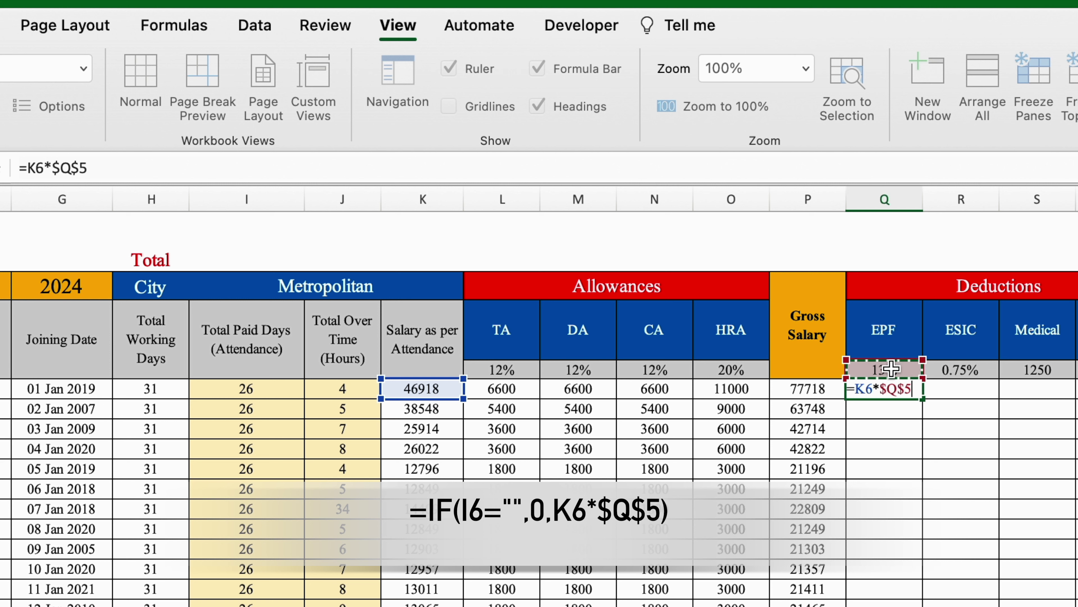
key(ctrl+Return)
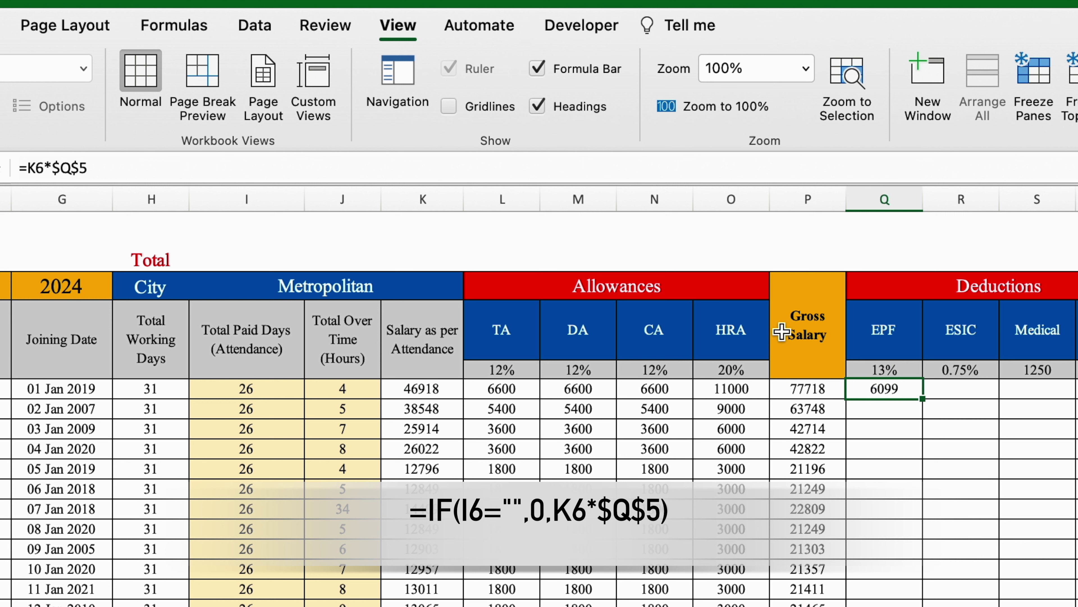
Wrap the EPF formula as =IF(I6="",0,K6*$Q$5) and fill it down column Q.
click(28, 167)
text(if)
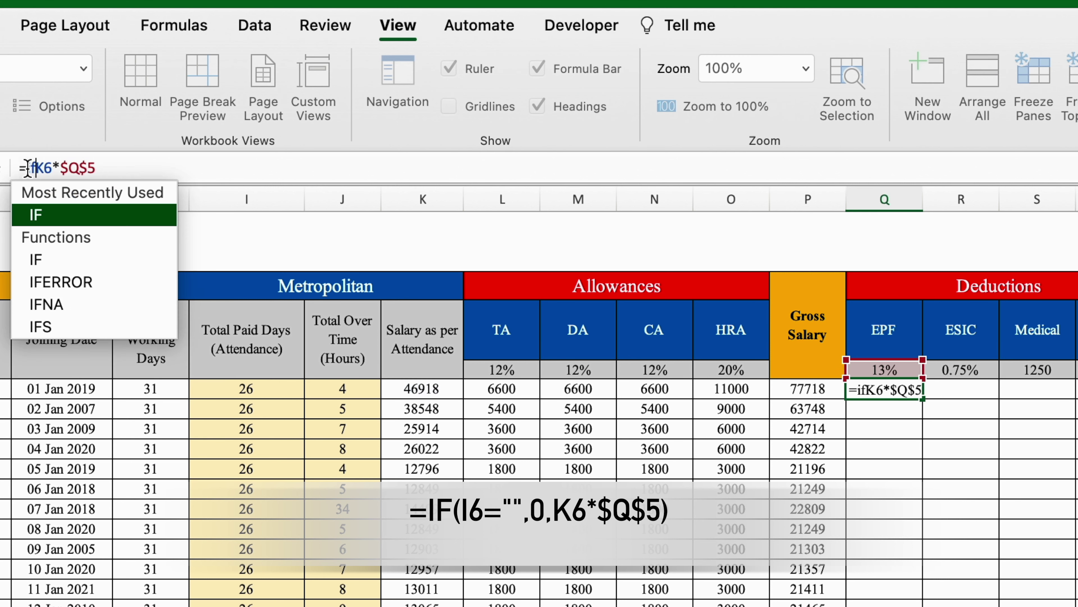
double_click(98, 217)
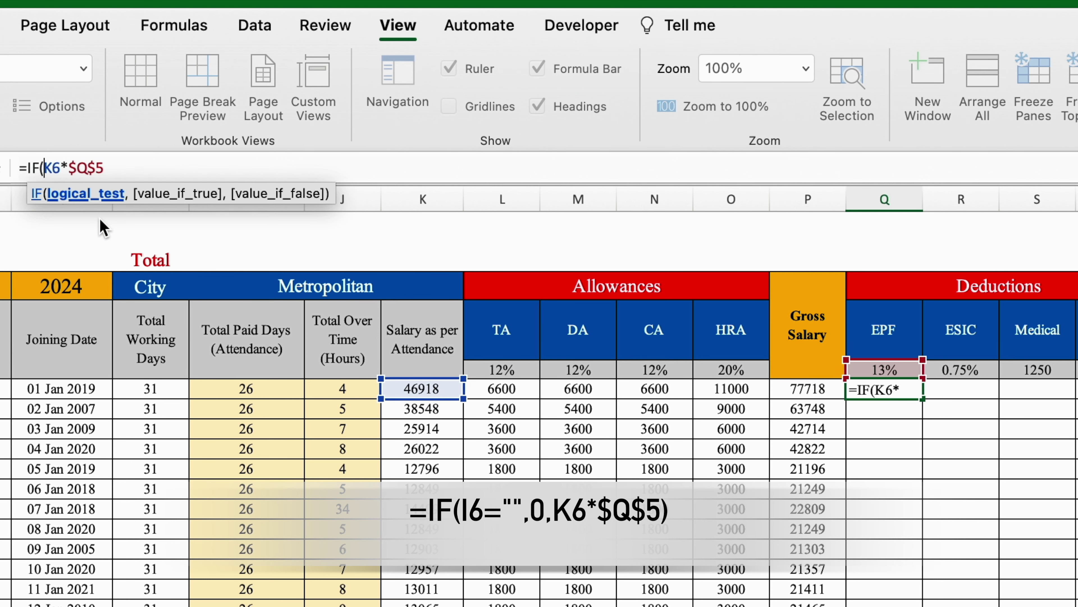
click(240, 388)
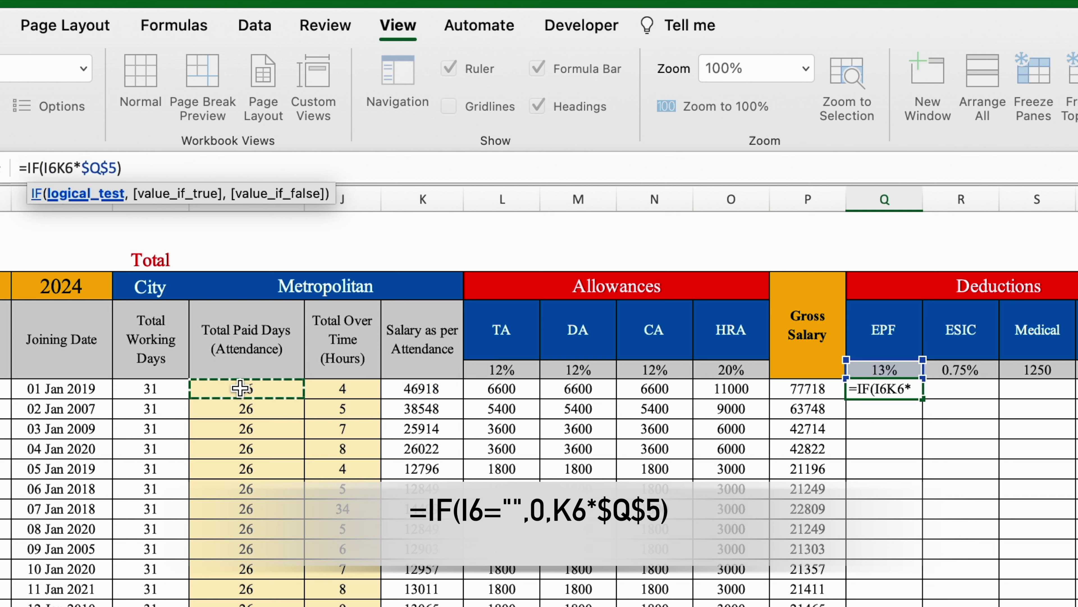
text(="")
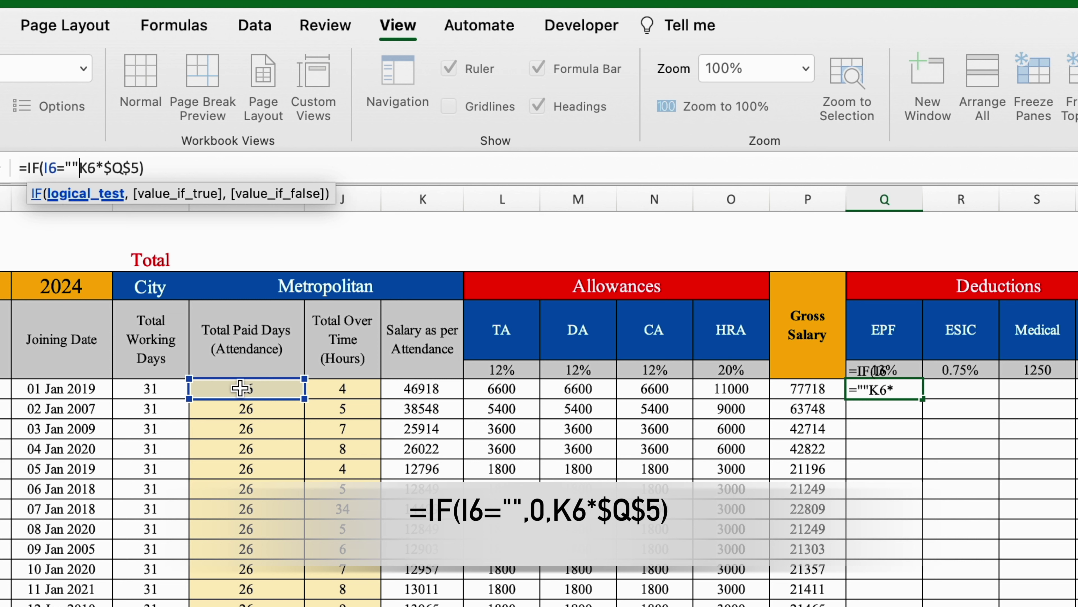
text(,)
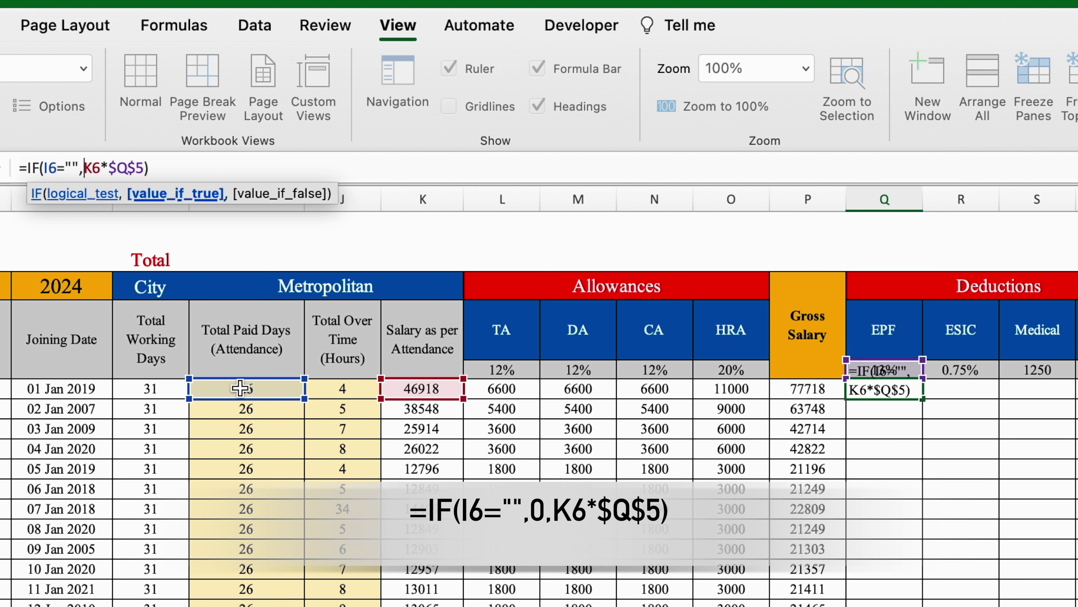
text(0,)
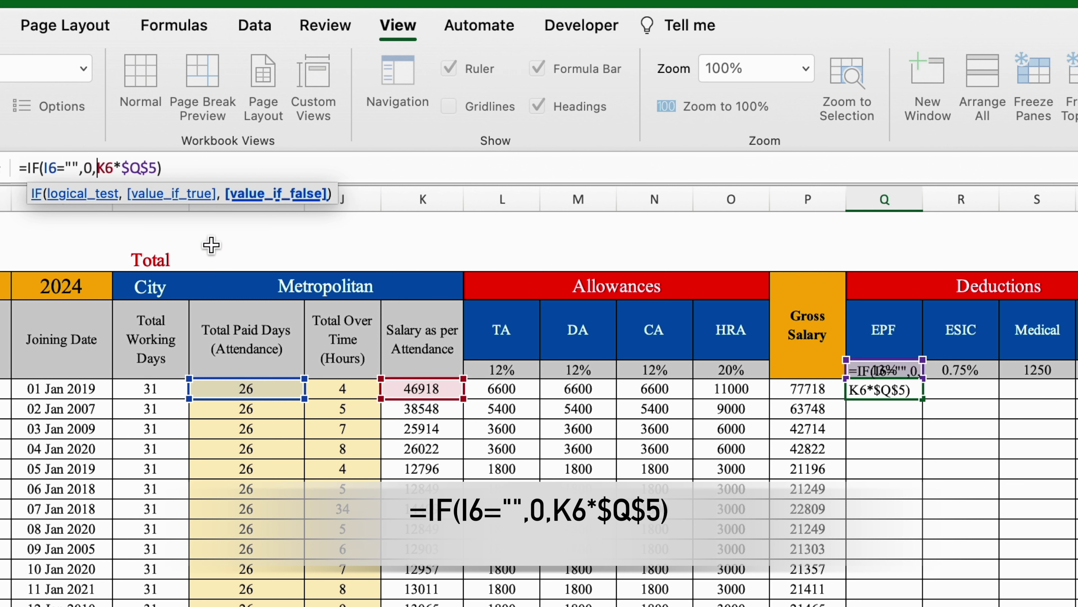
click(206, 169)
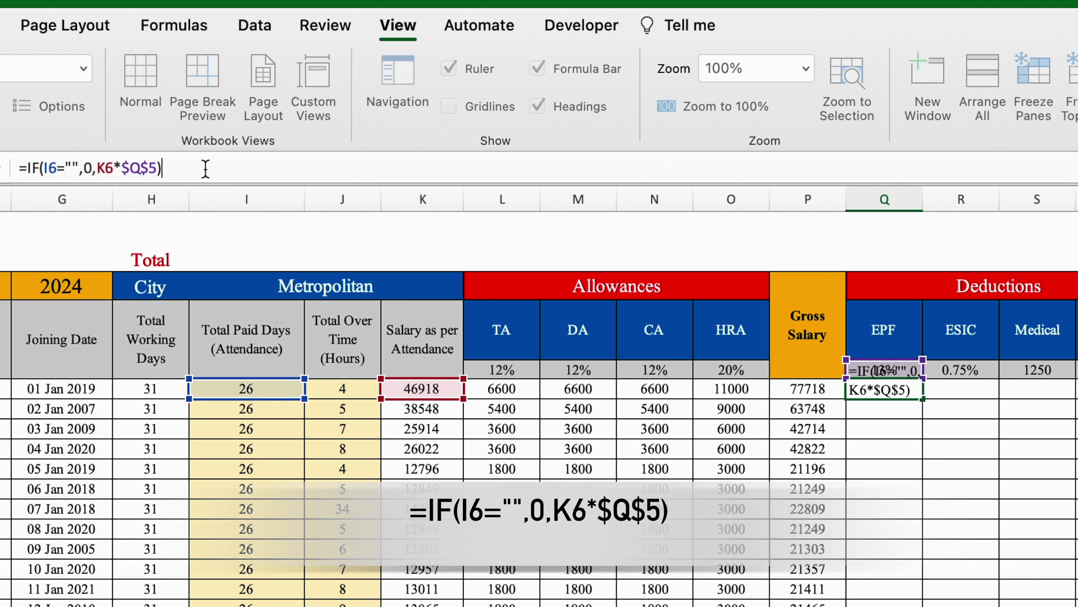
key(Return)
click(885, 389)
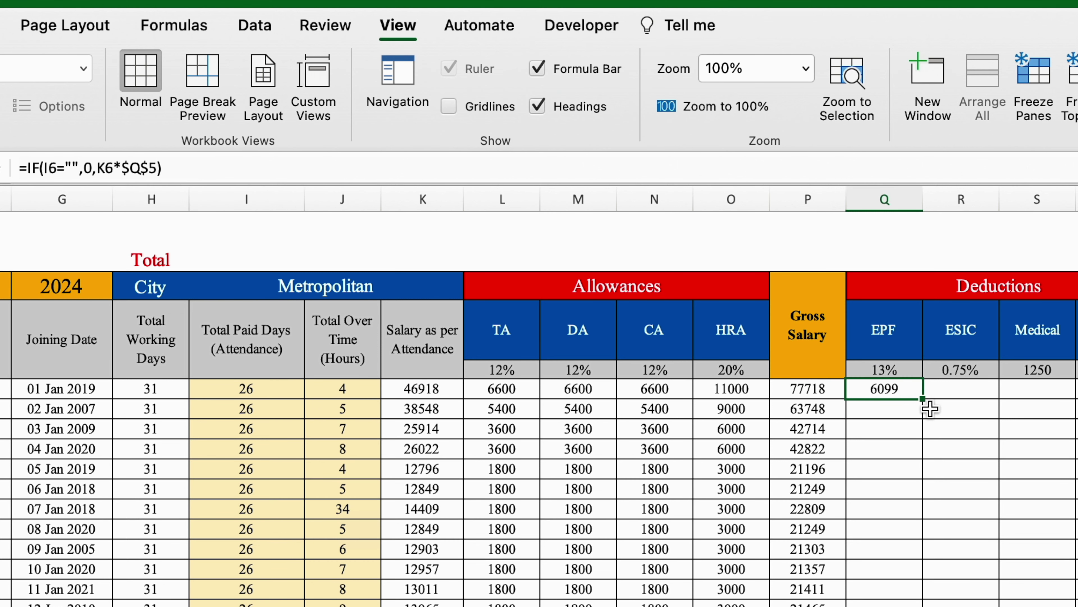
drag(923, 399, 923, 604)
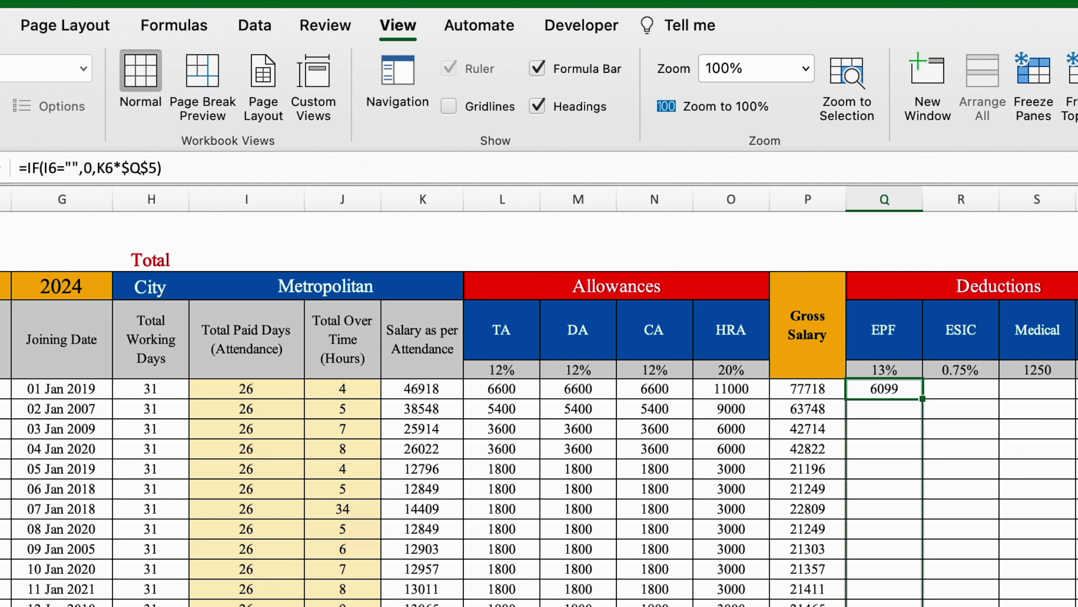
click(951, 393)
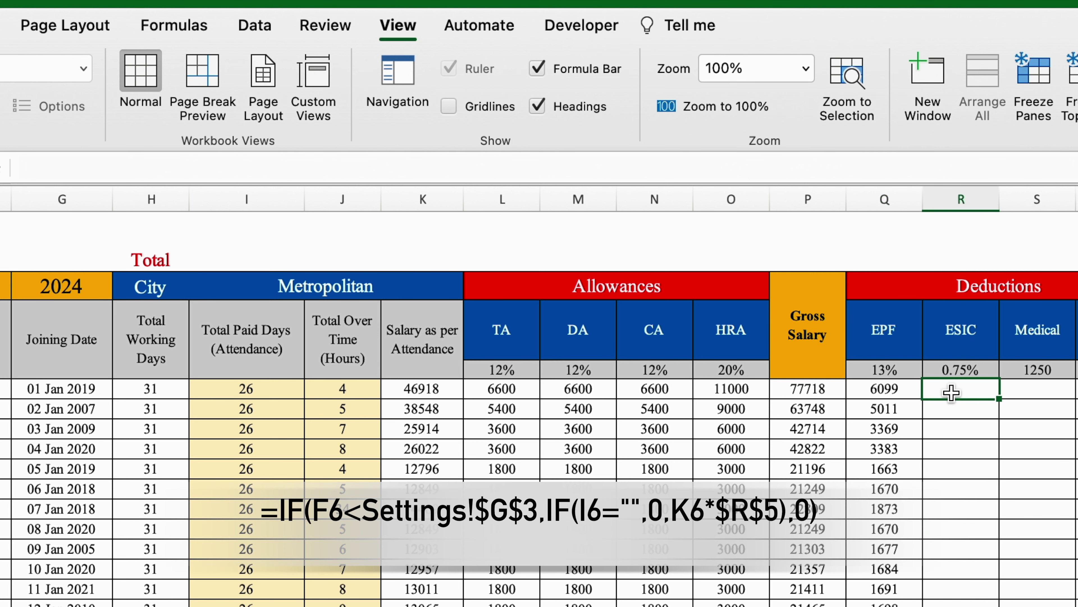
Enter =K6*$R$5 in R6 to take 0.75% ESIC of the attendance salary.
text(=)
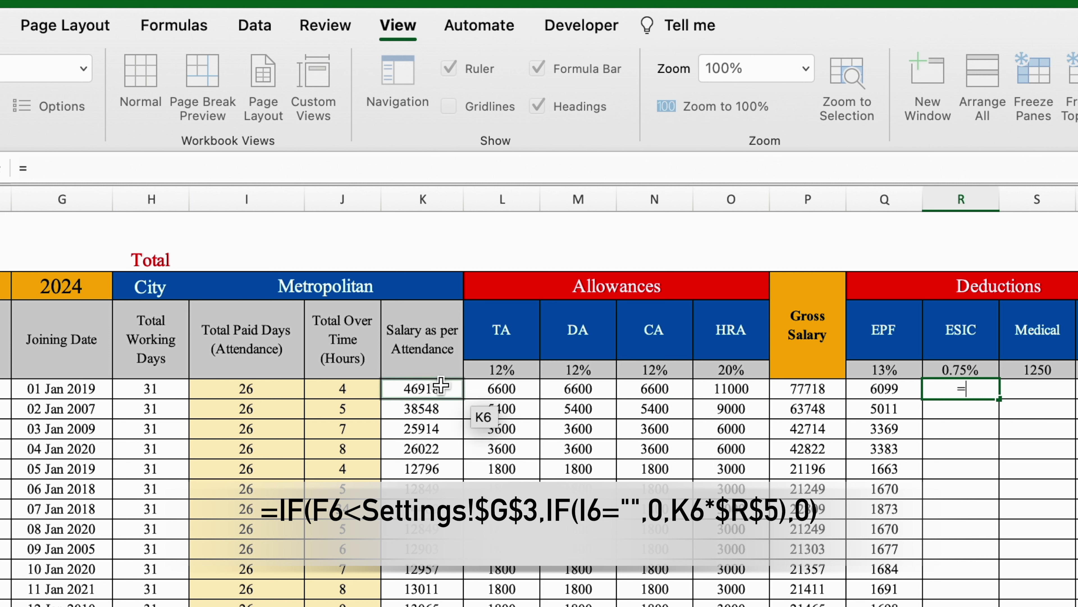
click(441, 385)
text(*)
click(973, 370)
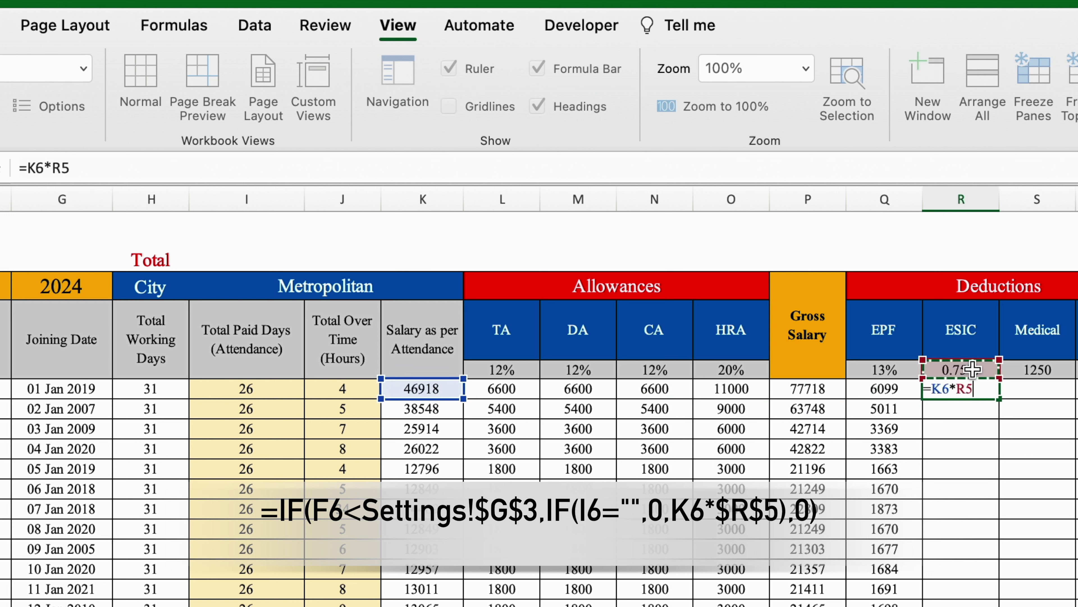
key(F4)
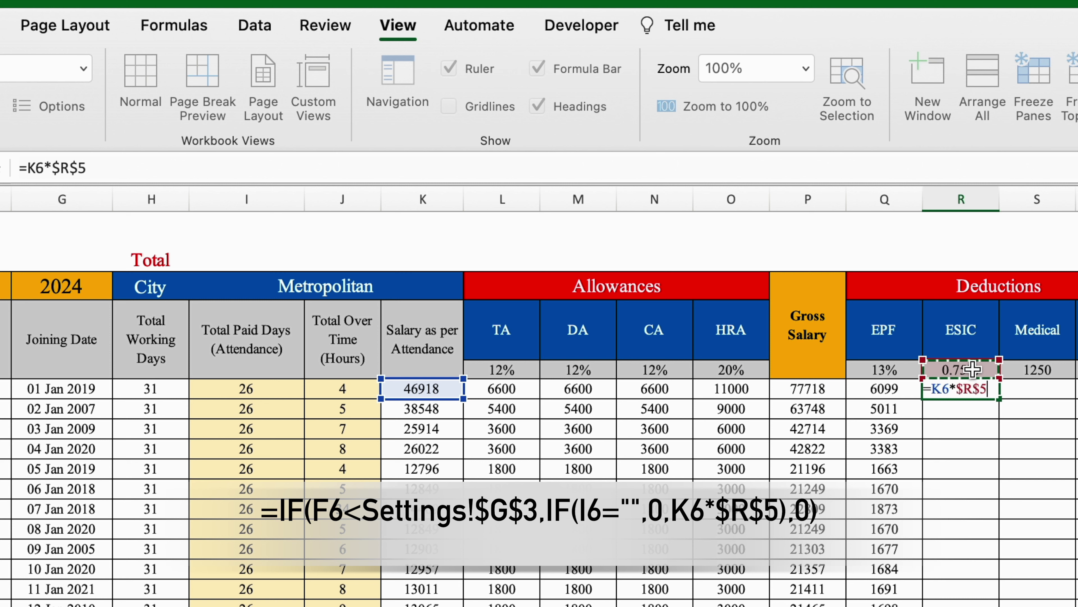
key(Return)
click(981, 387)
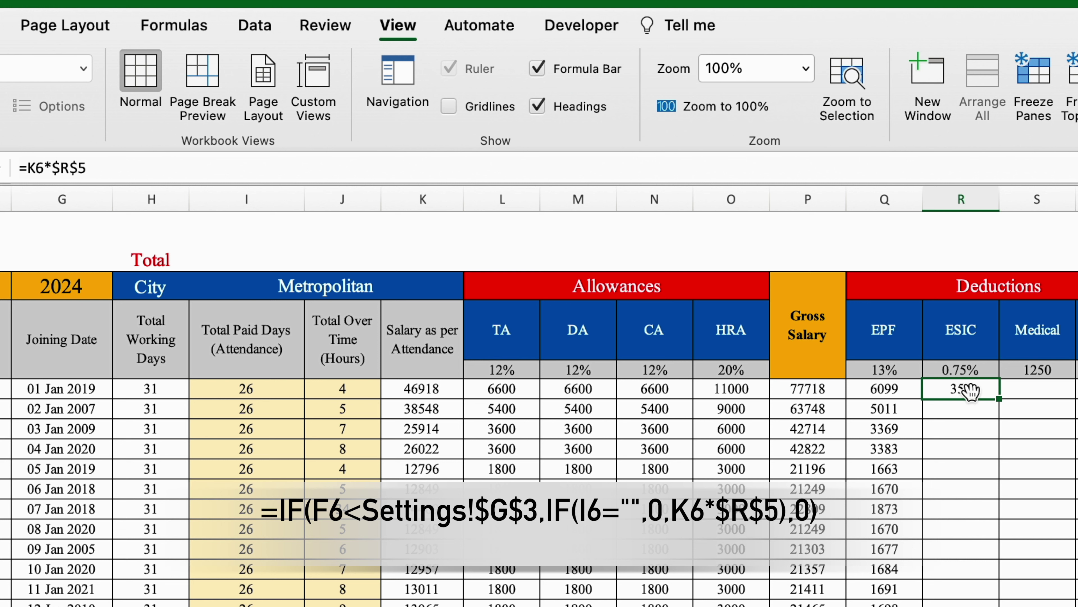
Wrap the ESIC formula as =IF(I6="",0,K6*$R$5) and fill it down column R.
click(27, 167)
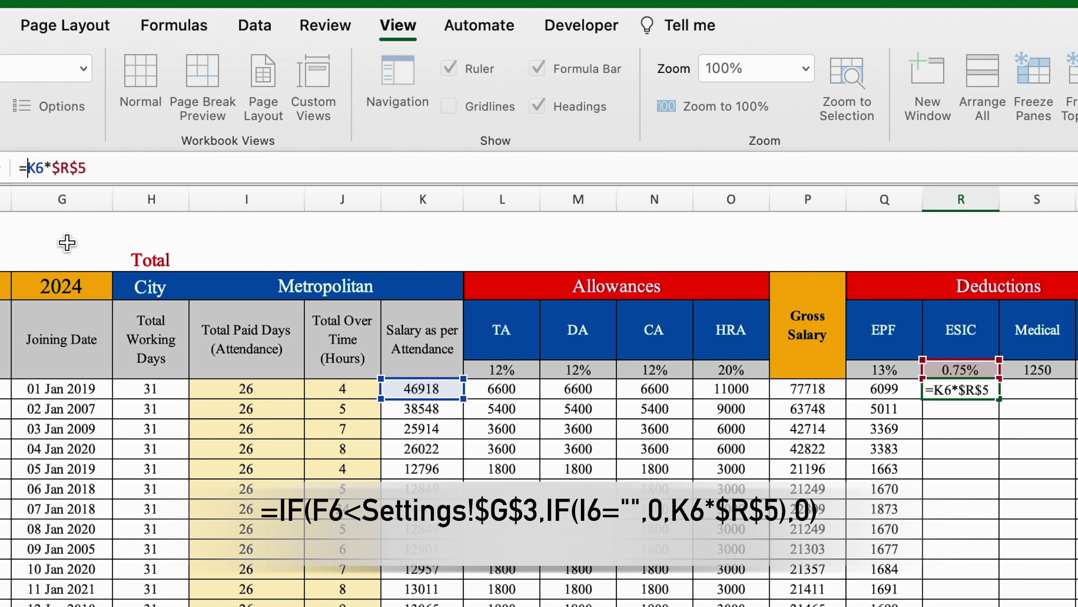
text(if)
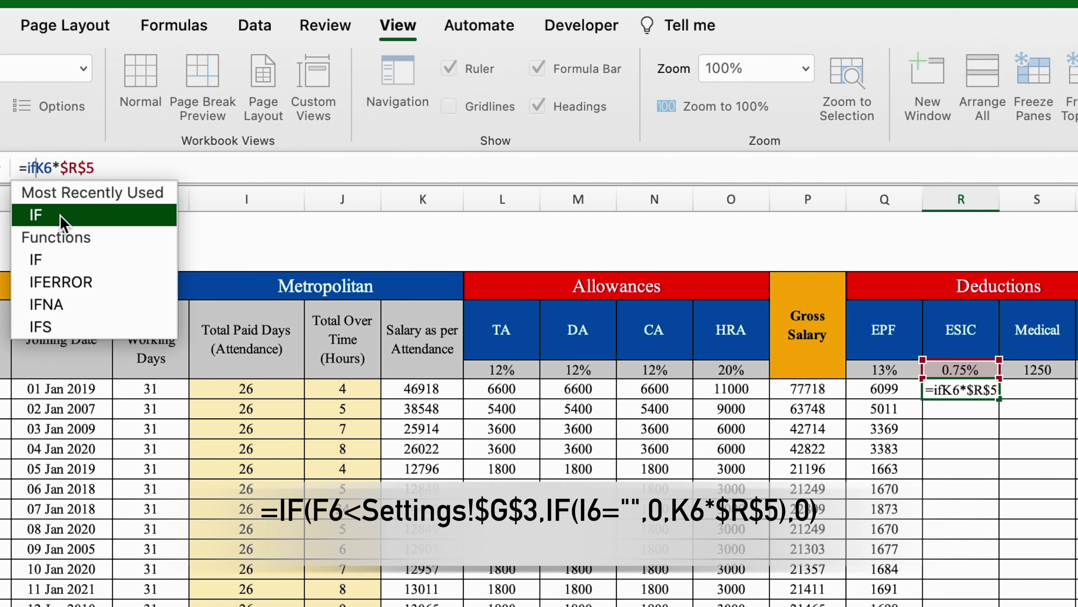
double_click(66, 217)
click(274, 389)
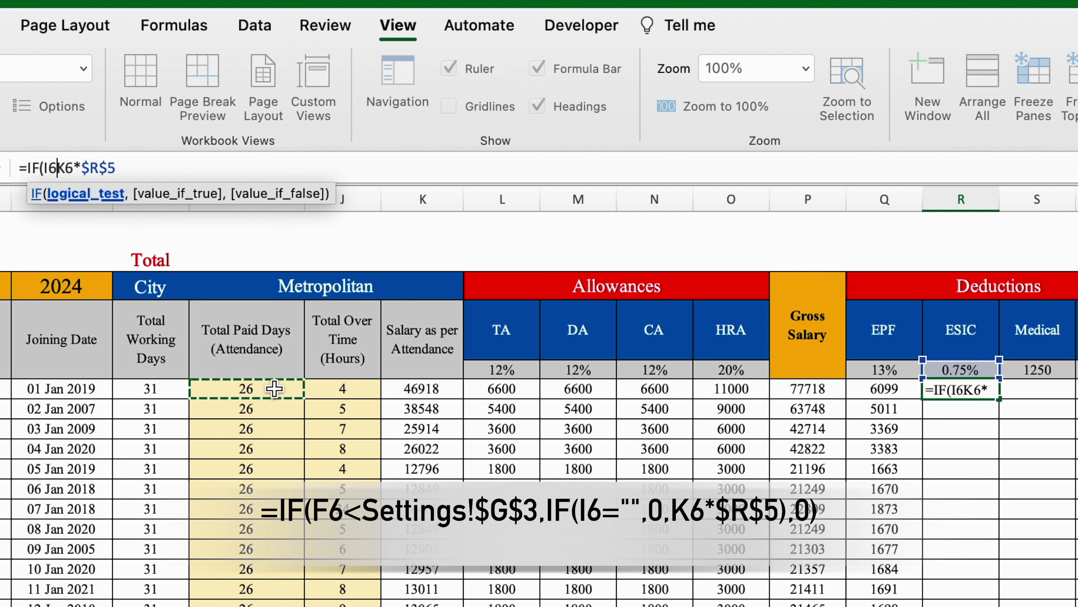
text(=)
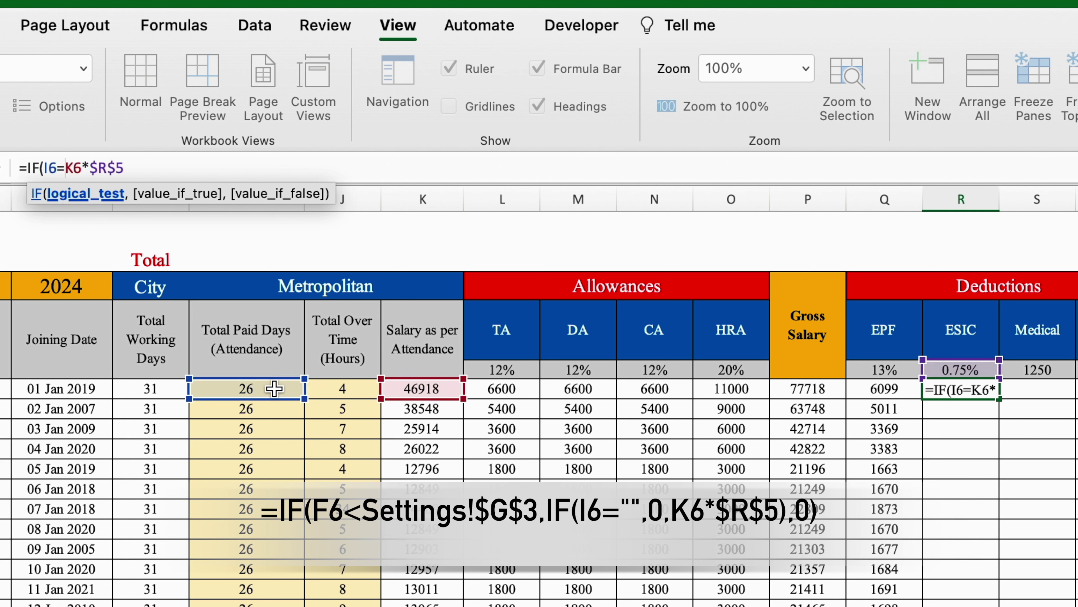
text("",)
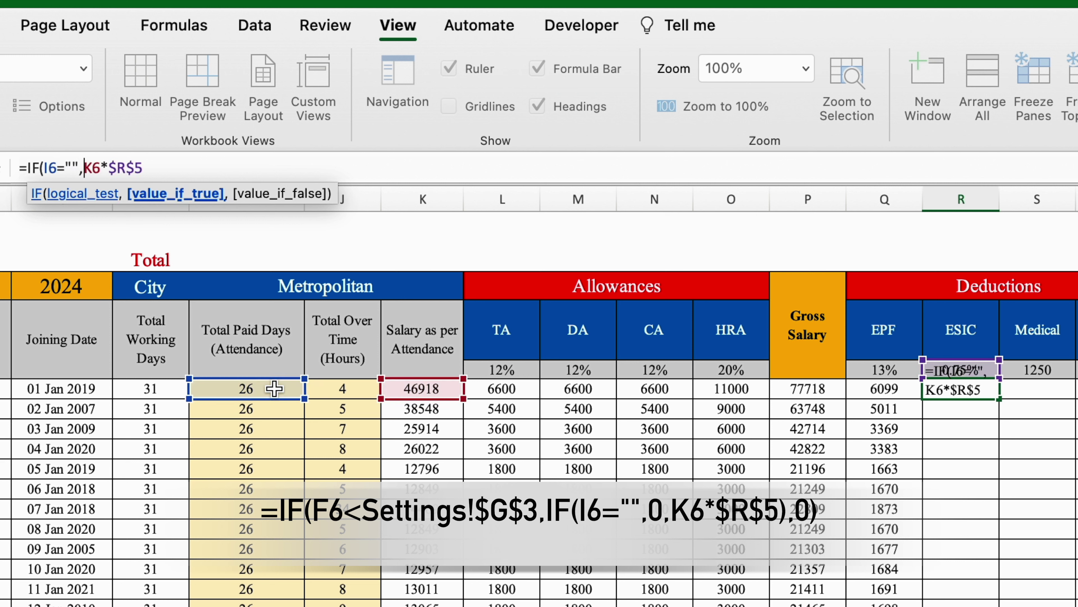
text(0)
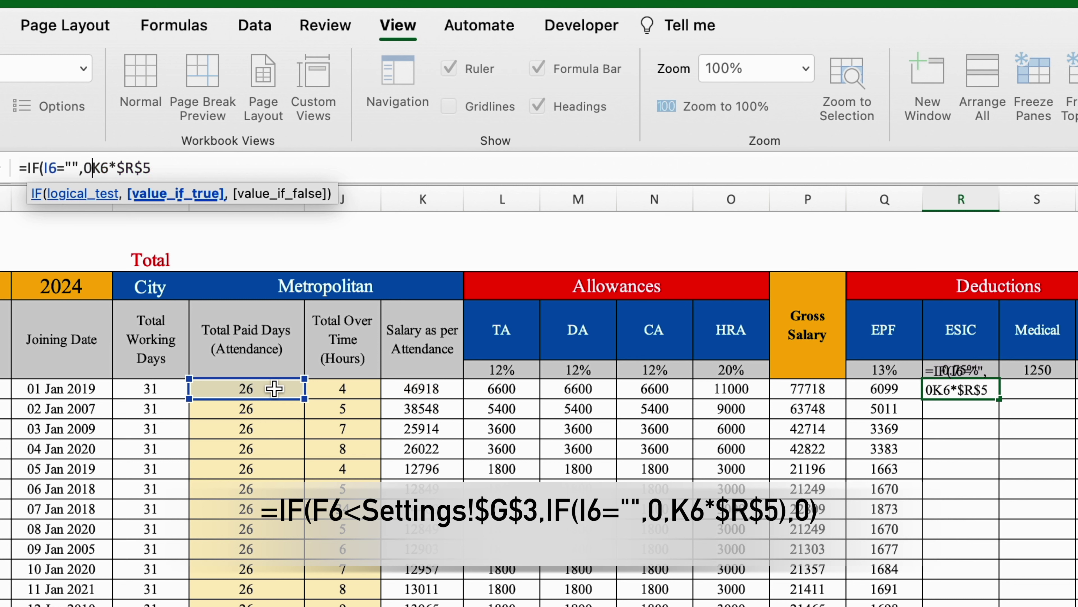
text(,)
click(188, 161)
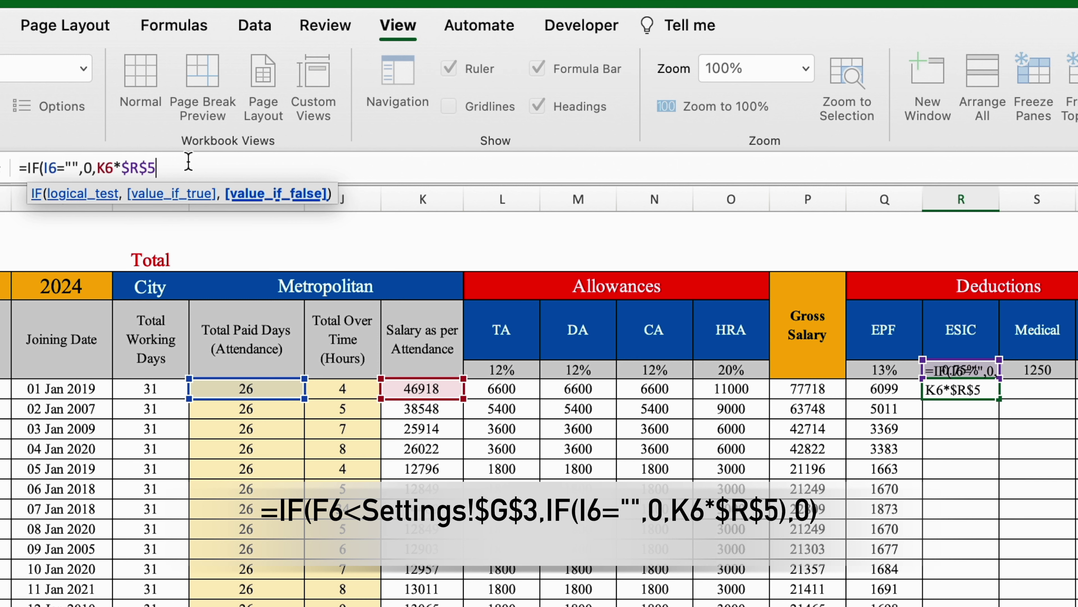
text())
key(Return)
click(976, 389)
double_click(832, 332)
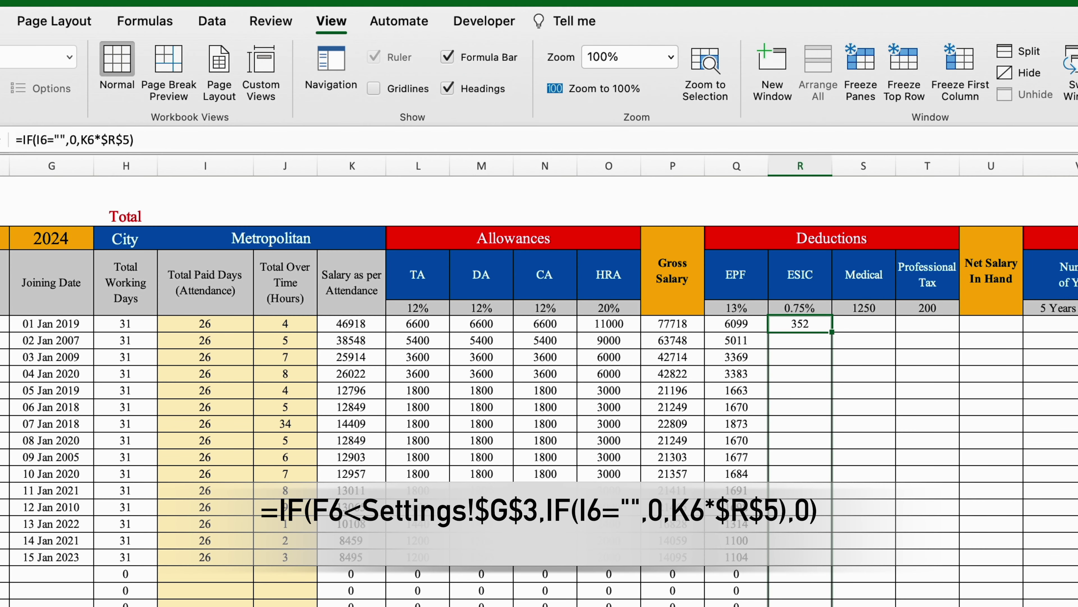
click(807, 324)
key(ctrl+Page_Down)
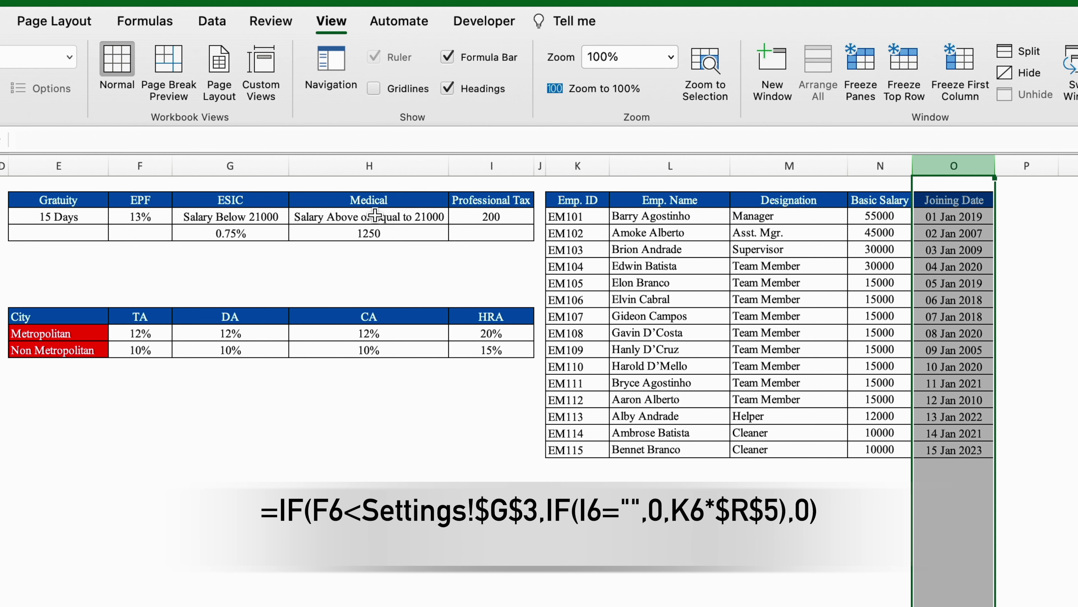
Add an outer IF to R6 testing basic salary F6<Settings!$G$3.
key(ctrl+Page_Up)
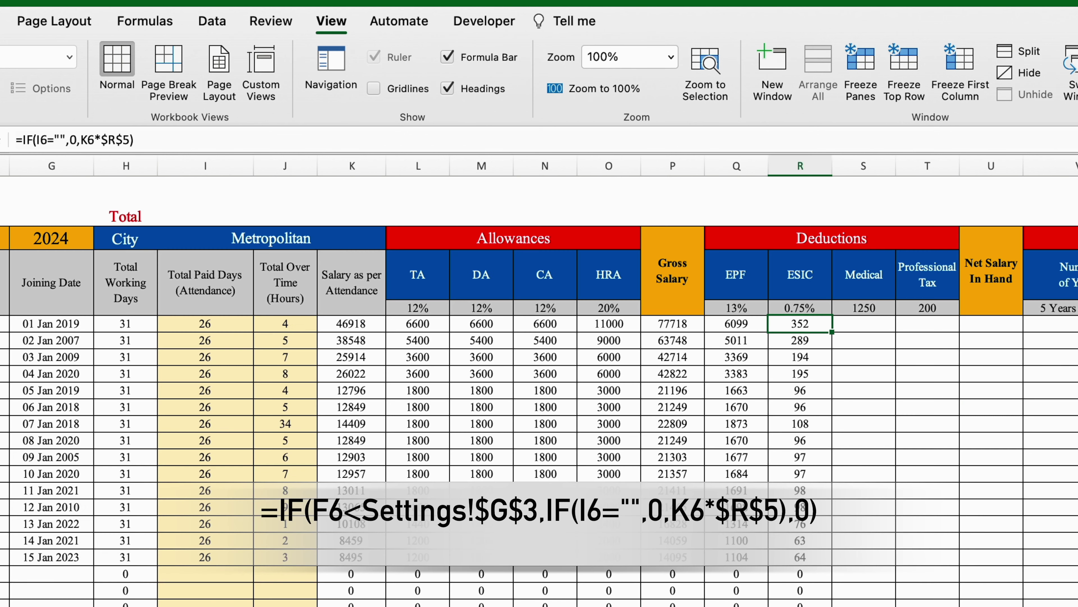
double_click(809, 324)
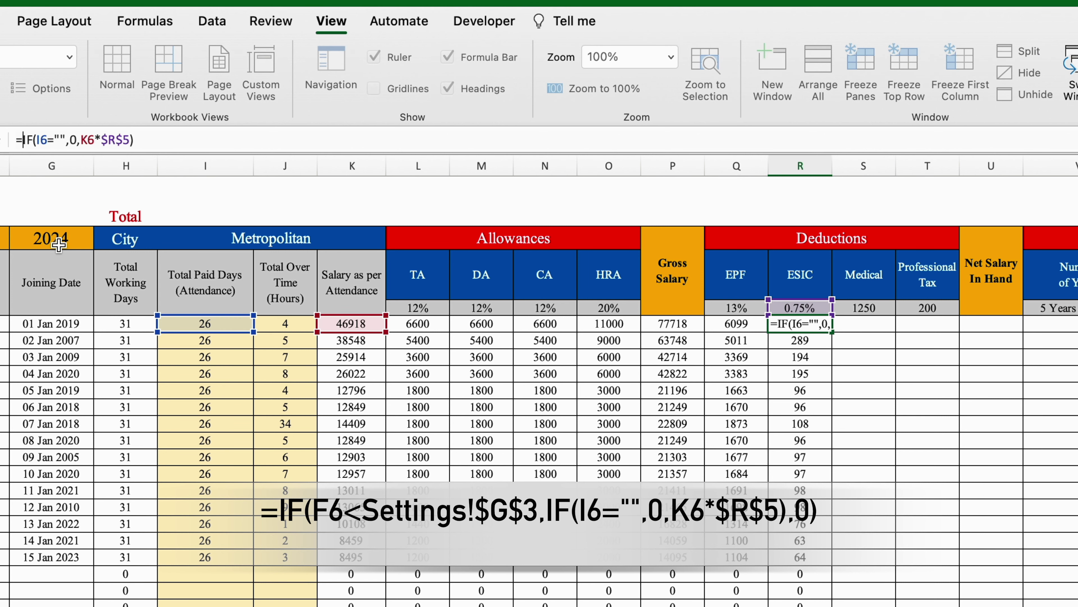
text(IF)
double_click(80, 183)
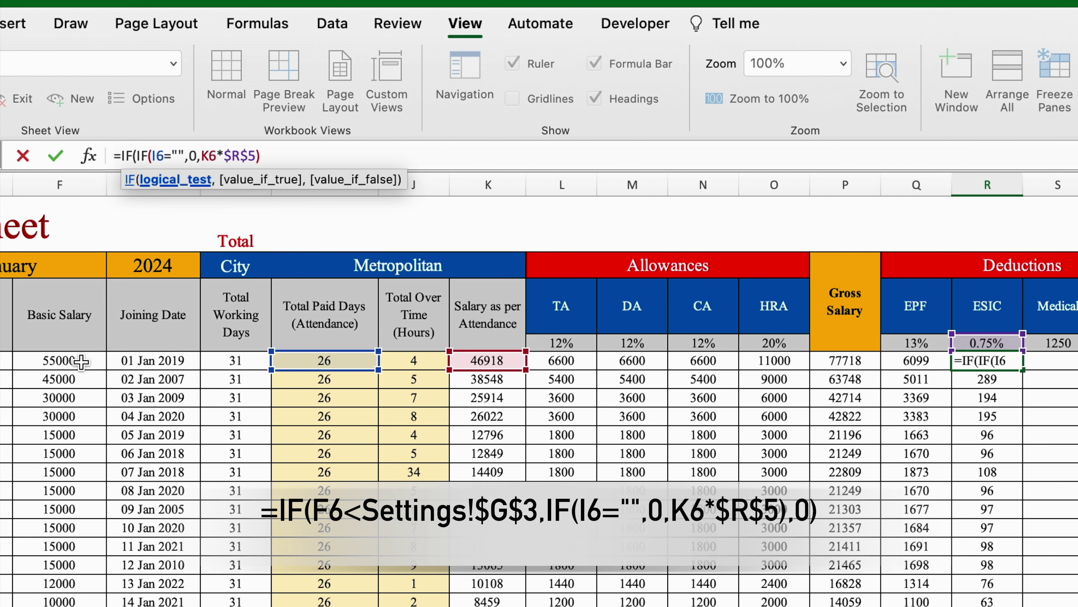
click(81, 360)
text(<)
click(352, 241)
key(F4)
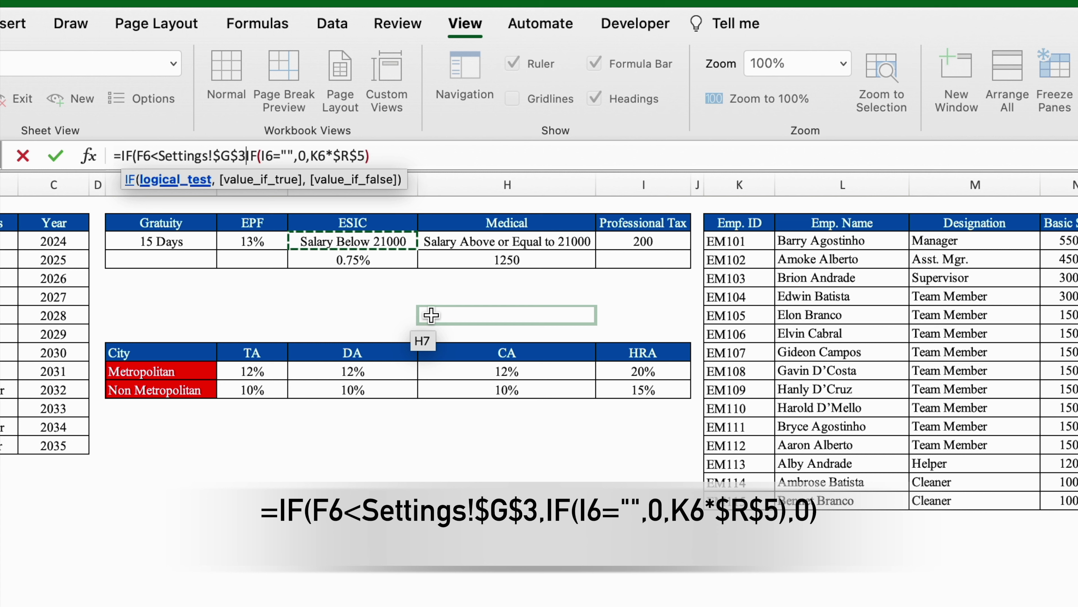
Finish R6 as =IF(F6<Settings!$G$3,IF(I6="",0,K6*$R$5),0) and copy it down the ESIC column.
text(,)
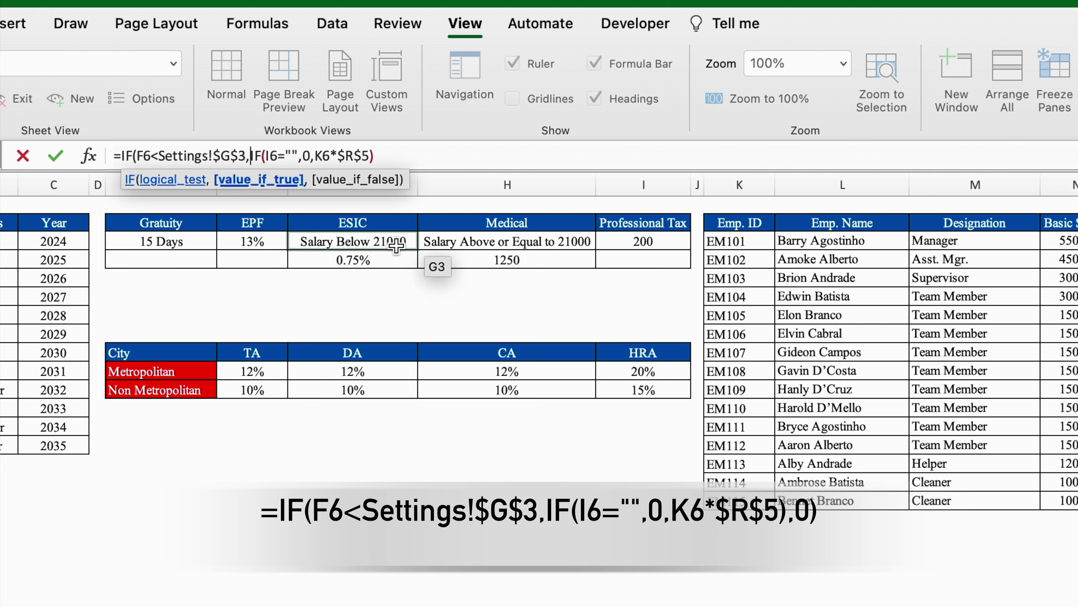
click(393, 157)
text(,0)
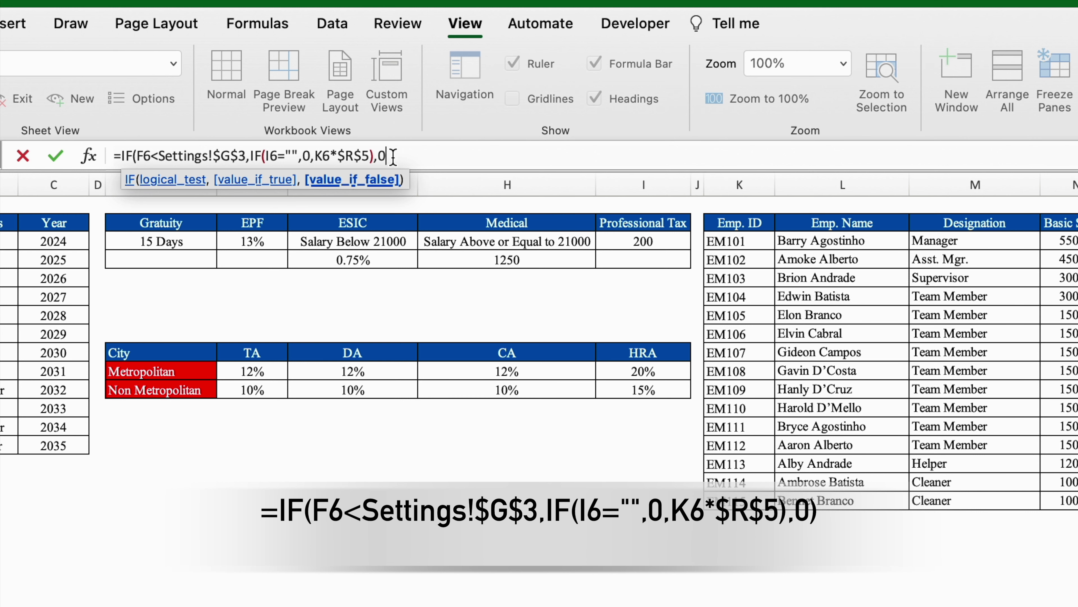
text())
key(Return)
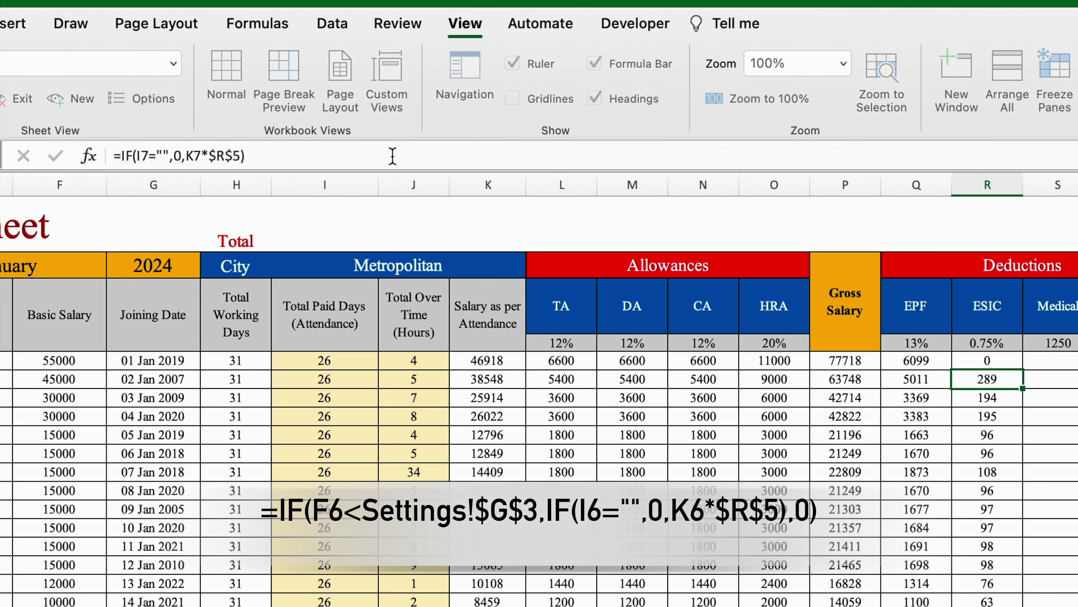
key(Up)
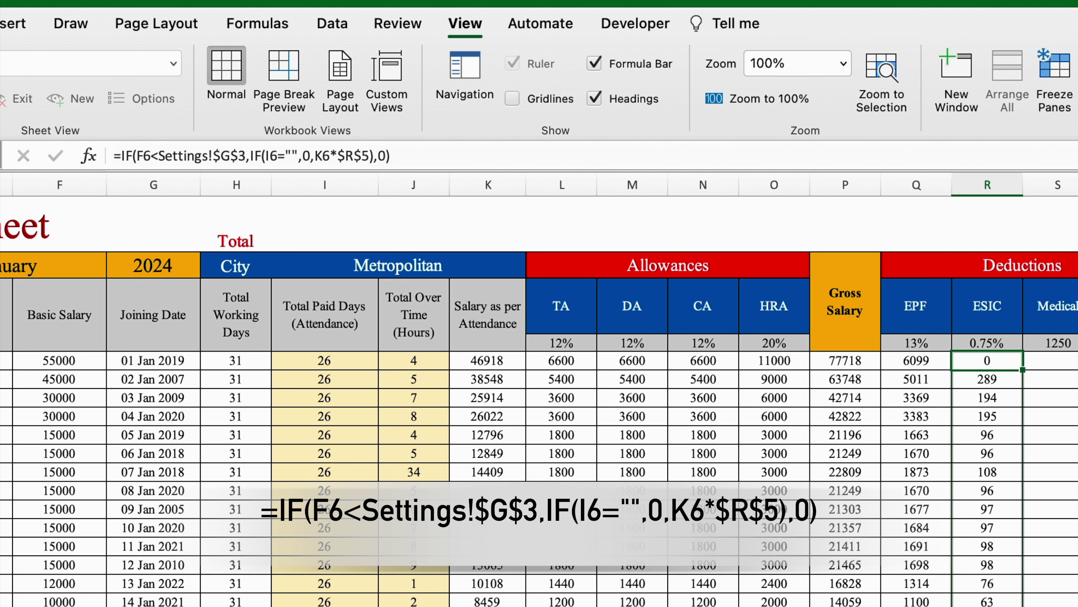
double_click(1023, 369)
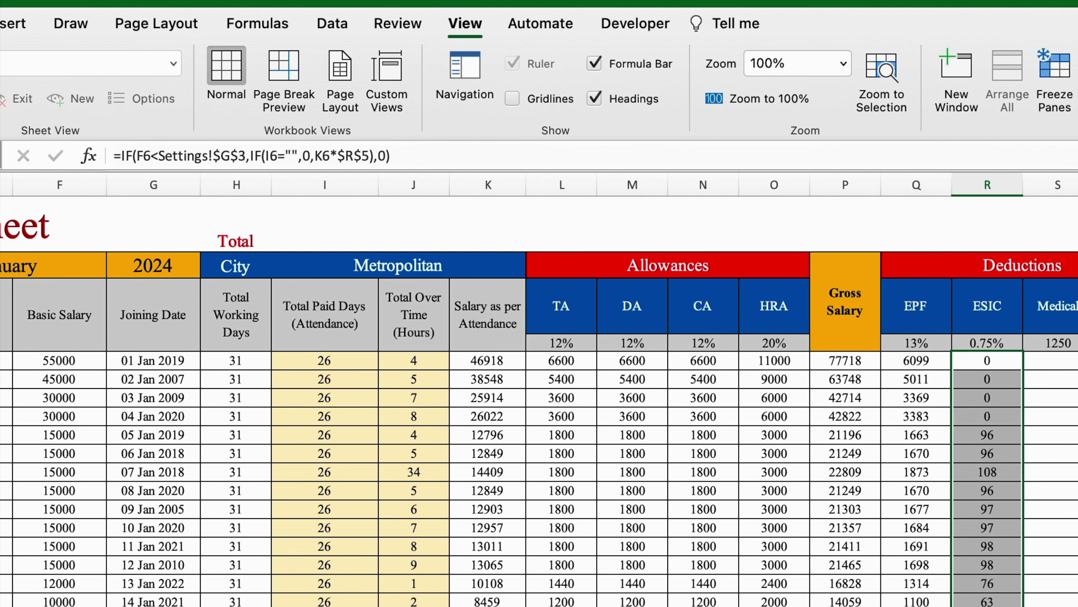
drag(2, 361, 2, 416)
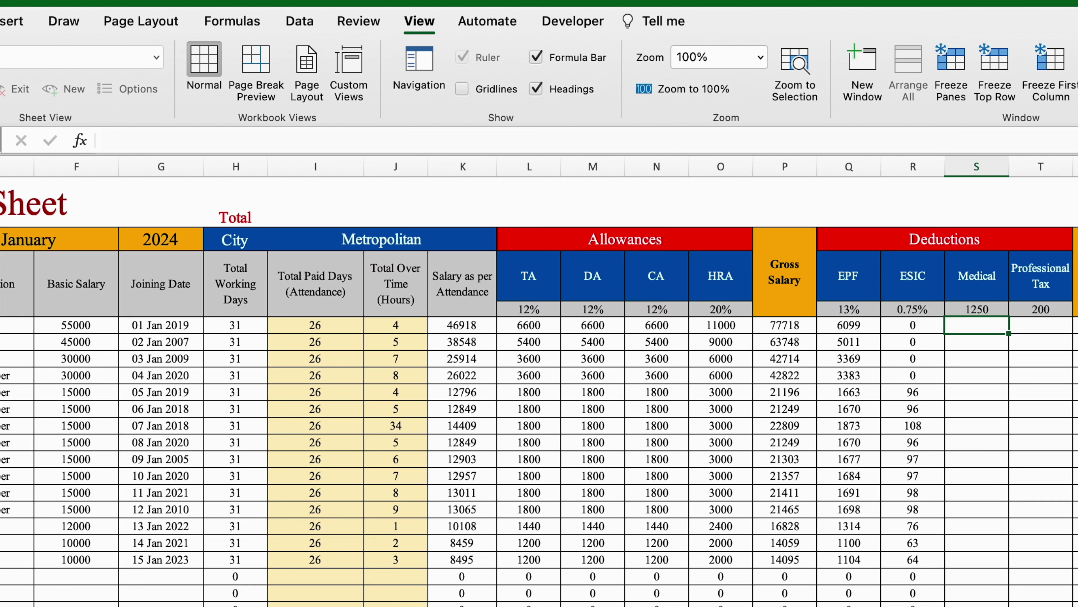
Enter =$S$5 in S6 to pull the 1250 Medical amount.
text(=)
click(982, 311)
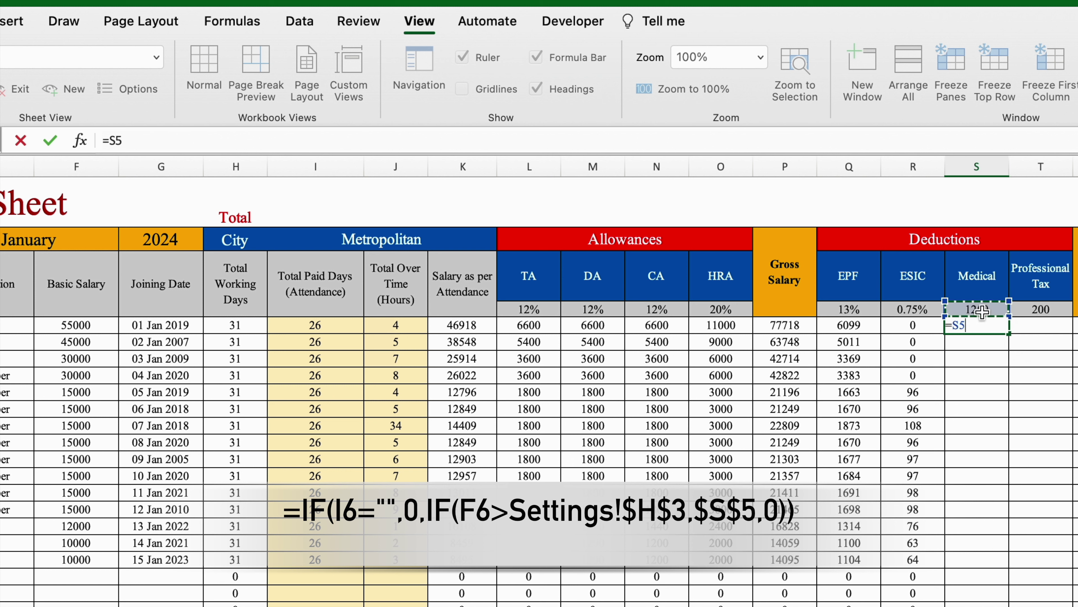
key(F4)
key(Return)
Change S6 to =IF(F6>Settings!$H$3,$S$5,0) and apply it down the Medical column.
click(977, 325)
click(109, 140)
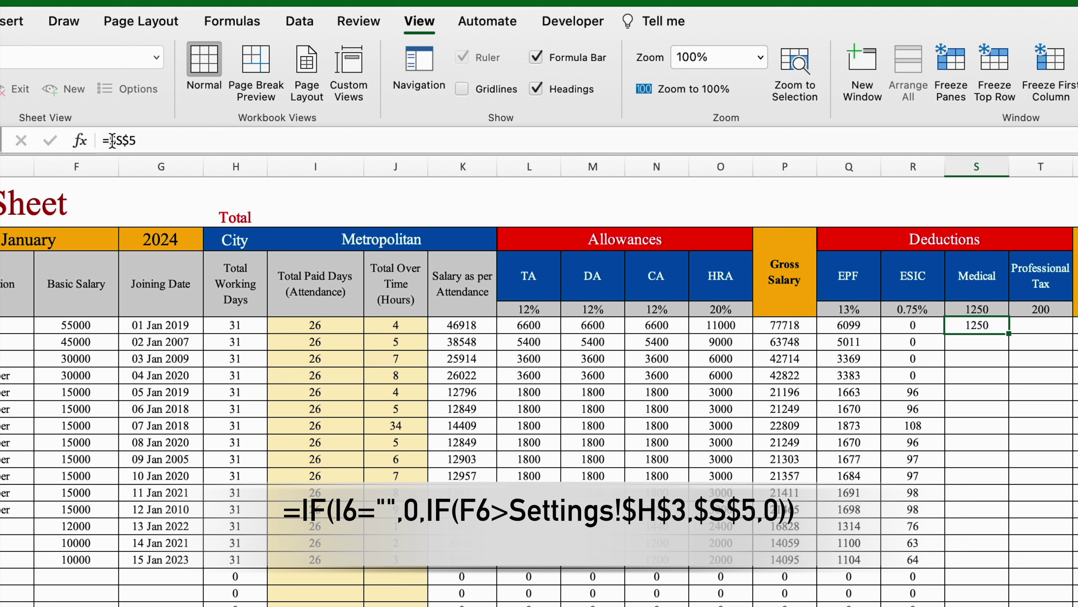
text(IF)
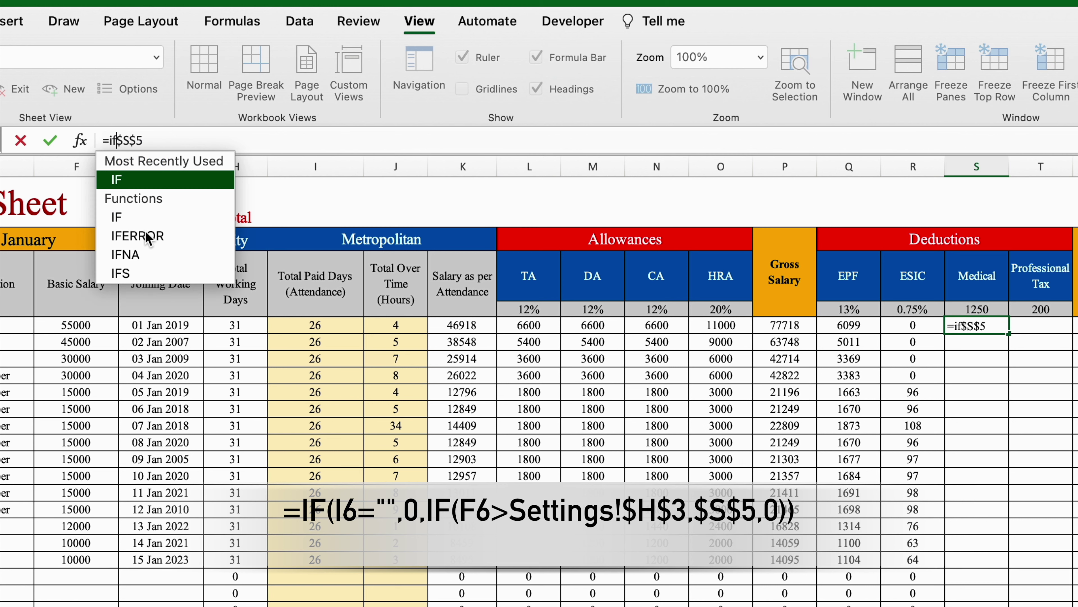
text(()
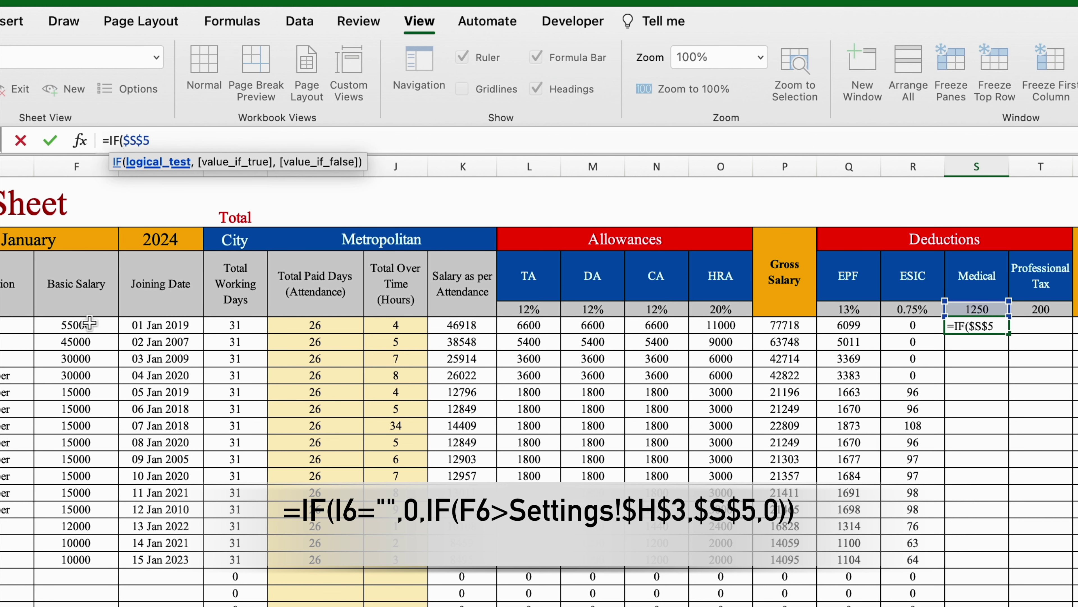
click(89, 323)
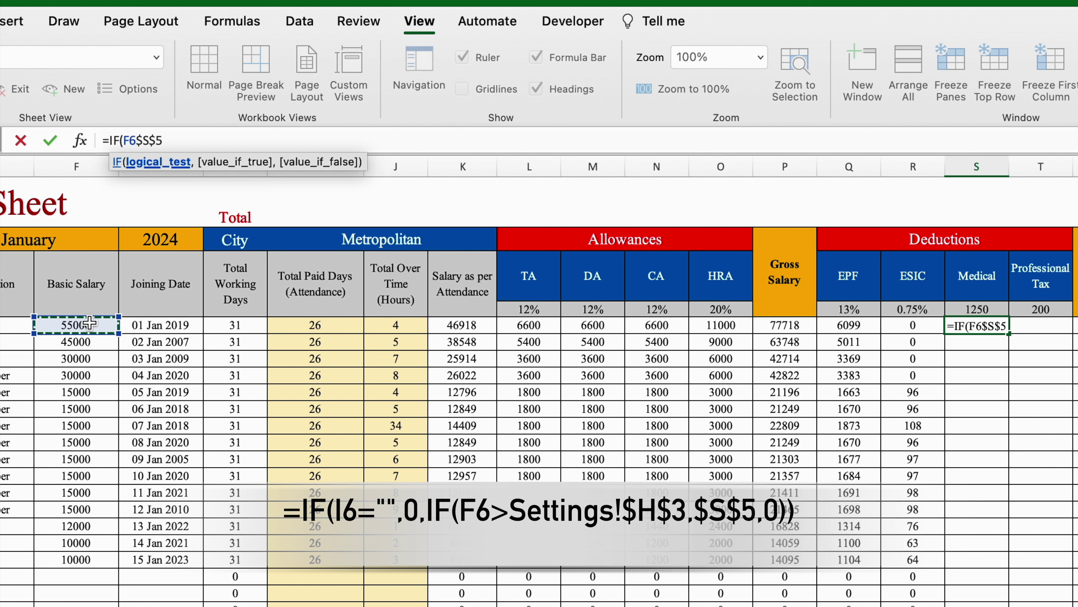
text(>)
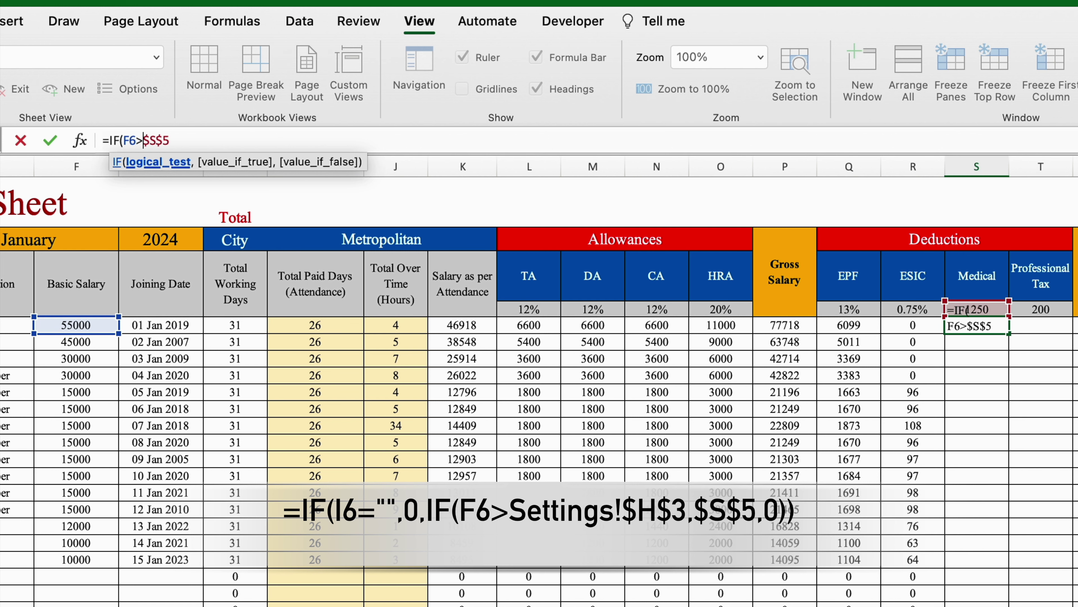
click(81, 595)
drag(458, 556, 517, 218)
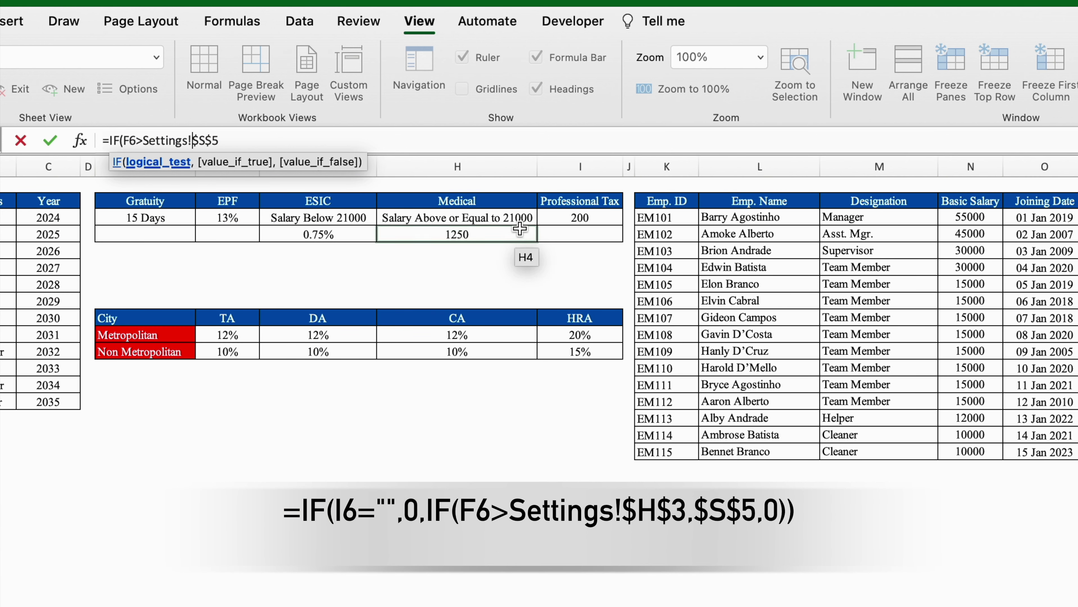
text(,$S$5,0))
key(Return)
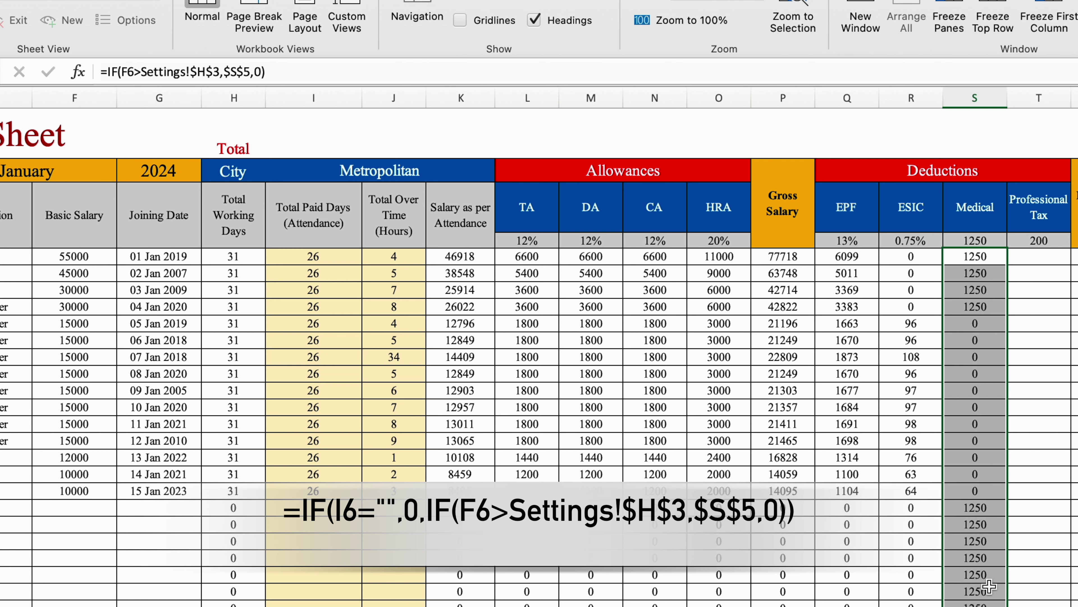
Edit S6 to =IF(I6="",0,IF(F6>Settings!$H$3,$S$5,0)) for a blank paid-days check.
click(980, 258)
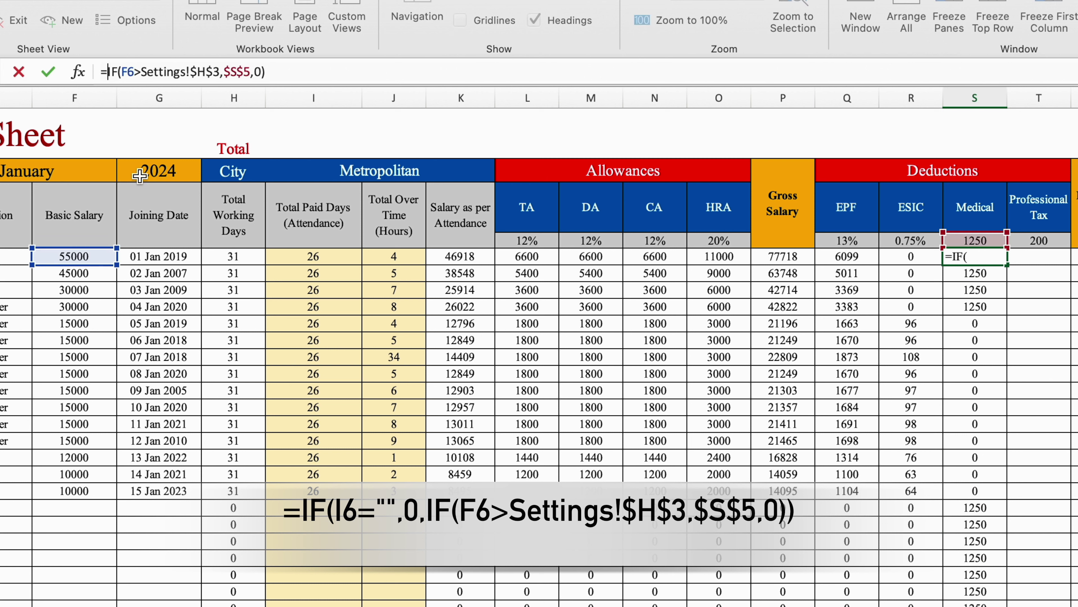
key(F2)
text(IF)
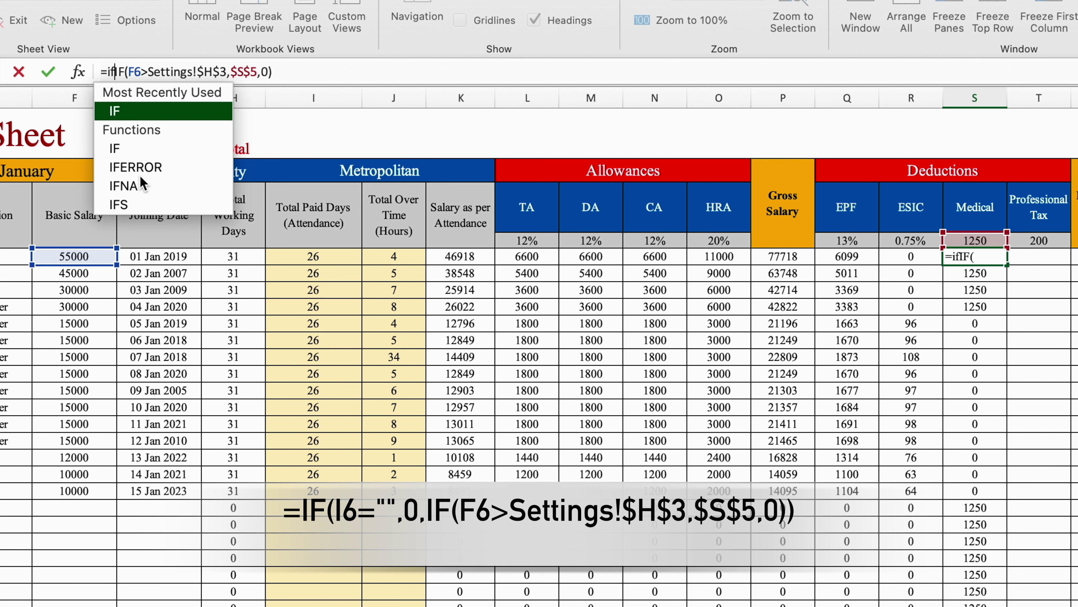
double_click(138, 111)
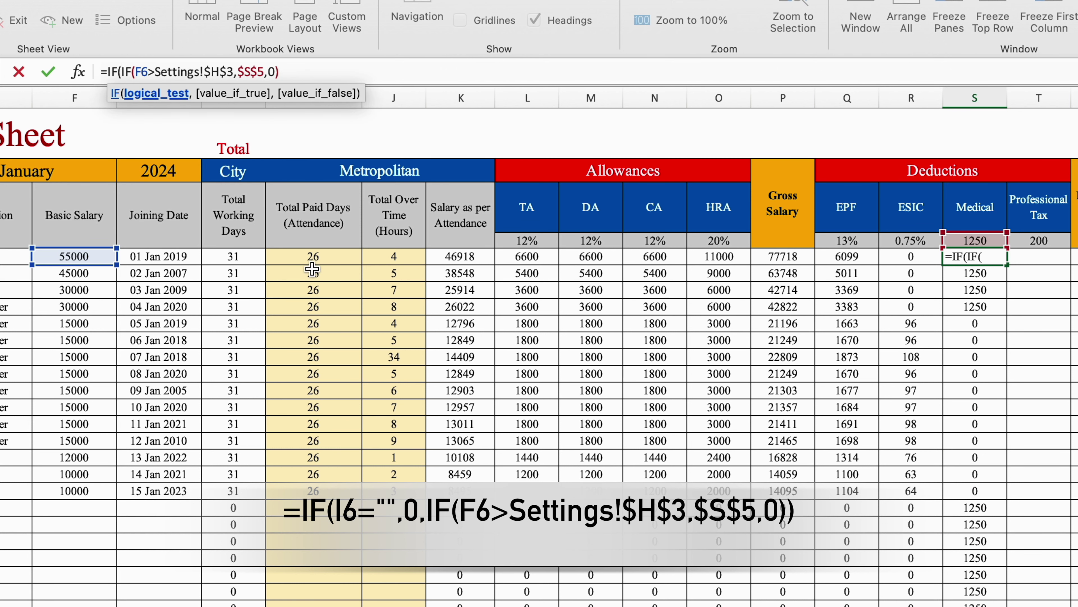
click(309, 255)
text(="",)
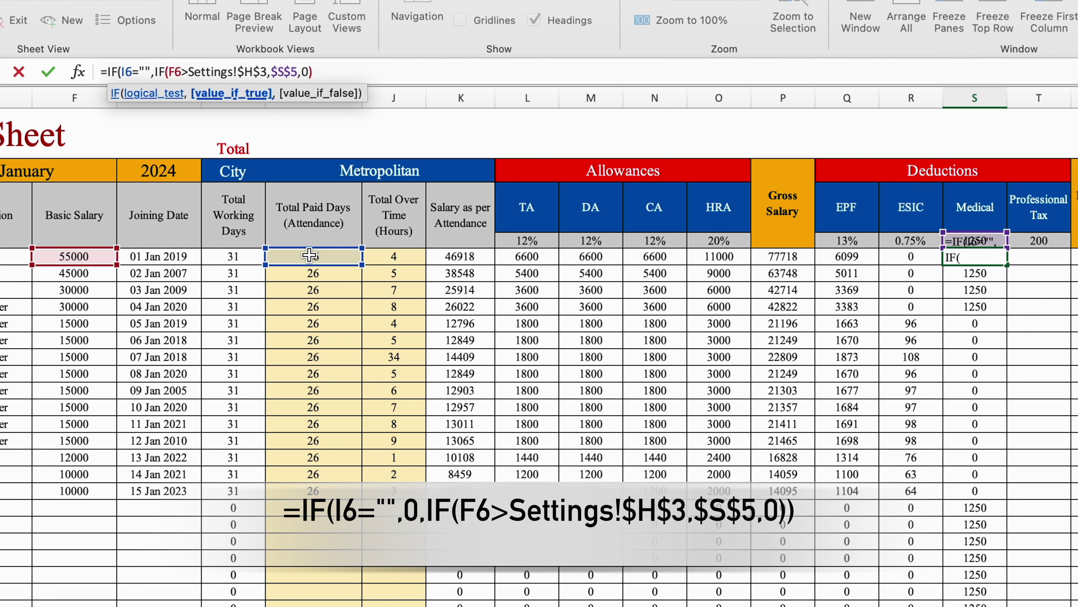
text(0,)
click(354, 64)
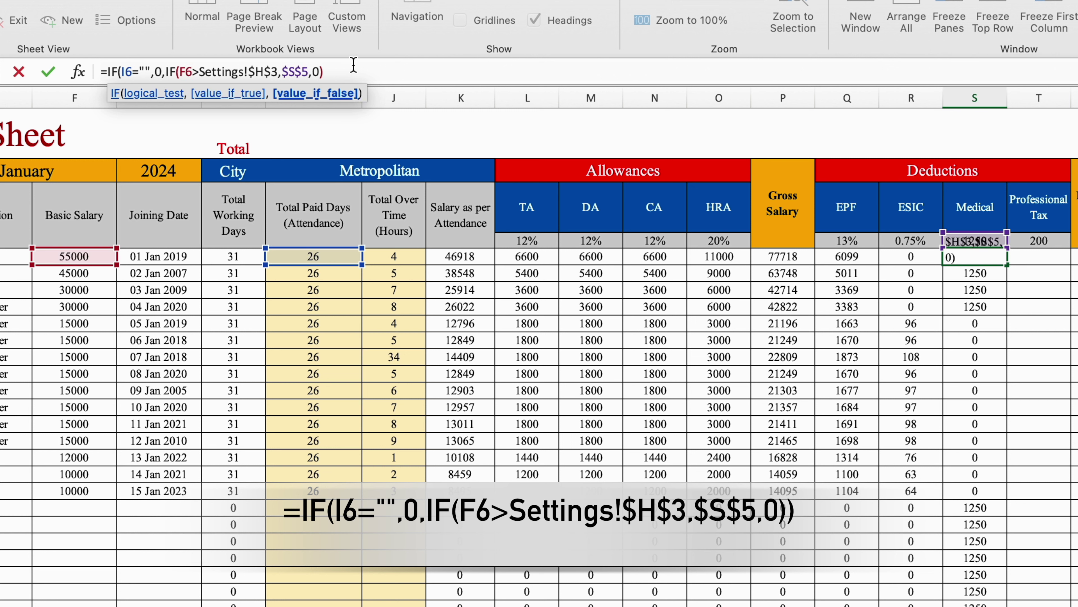
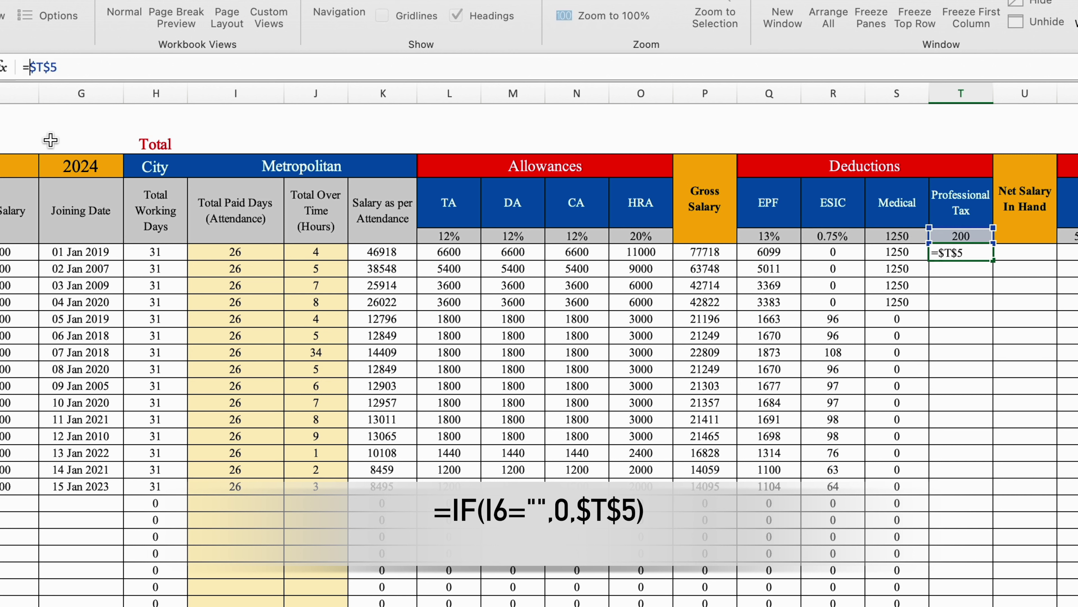
Enter =IF(I6="",0,$T$5) in T6 and fill it down the Professional Tax column.
text(IF)
click(81, 123)
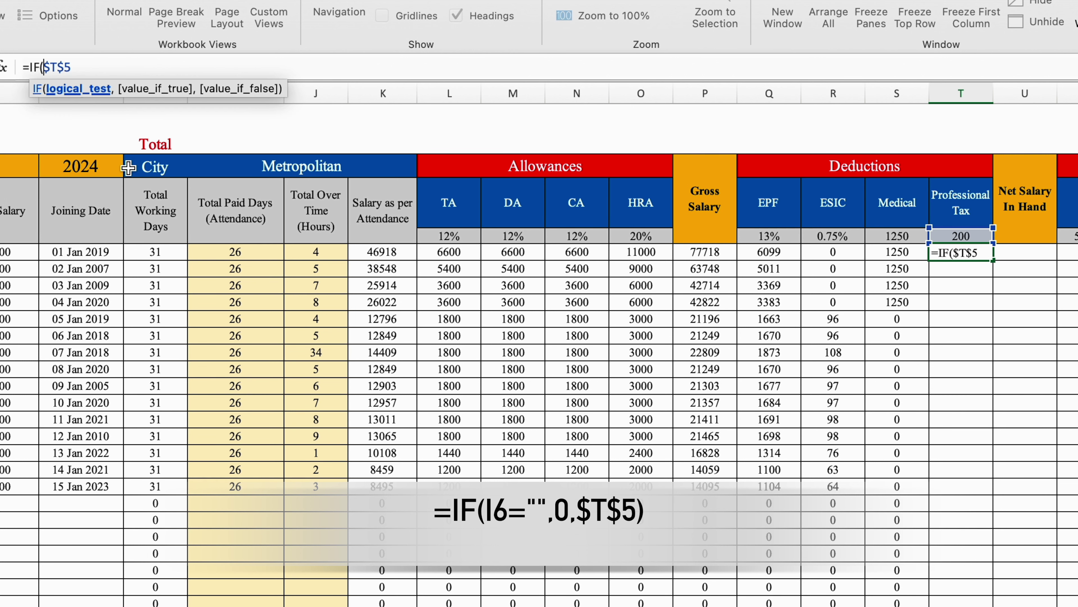
click(254, 253)
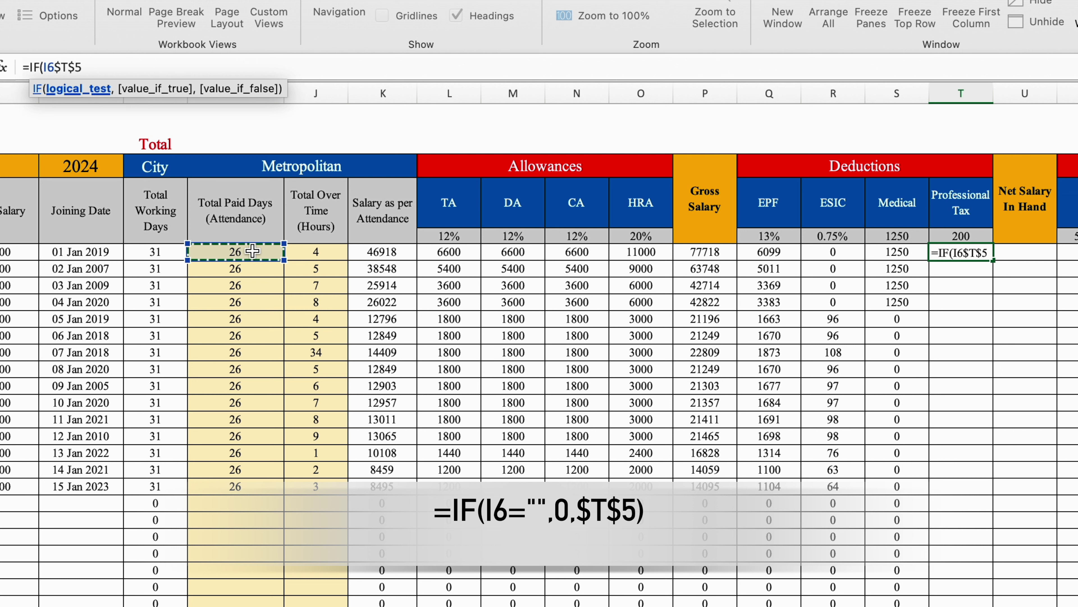
text(="")
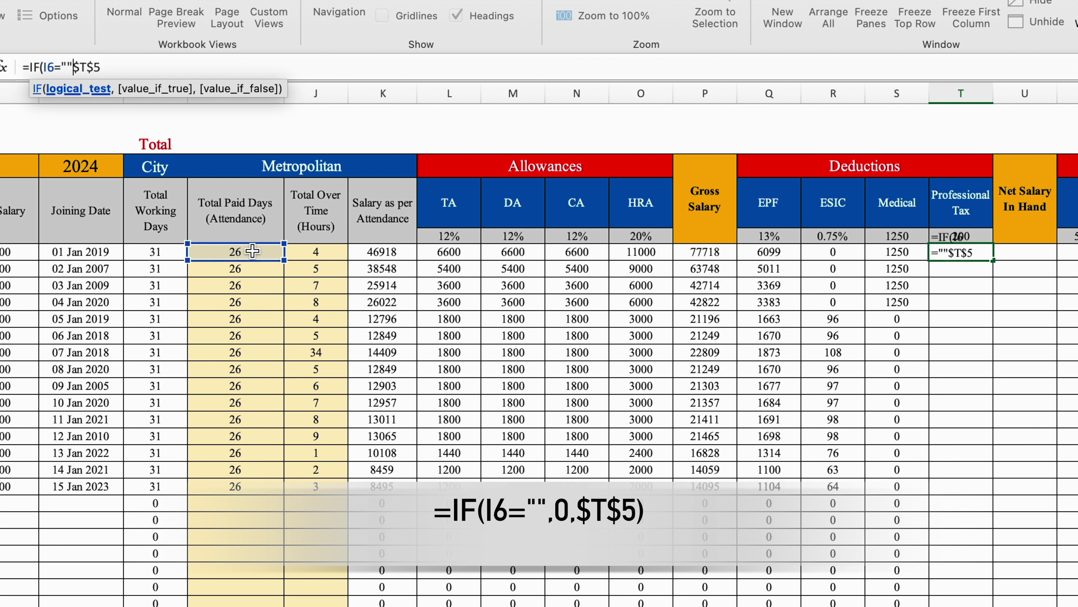
text(,)
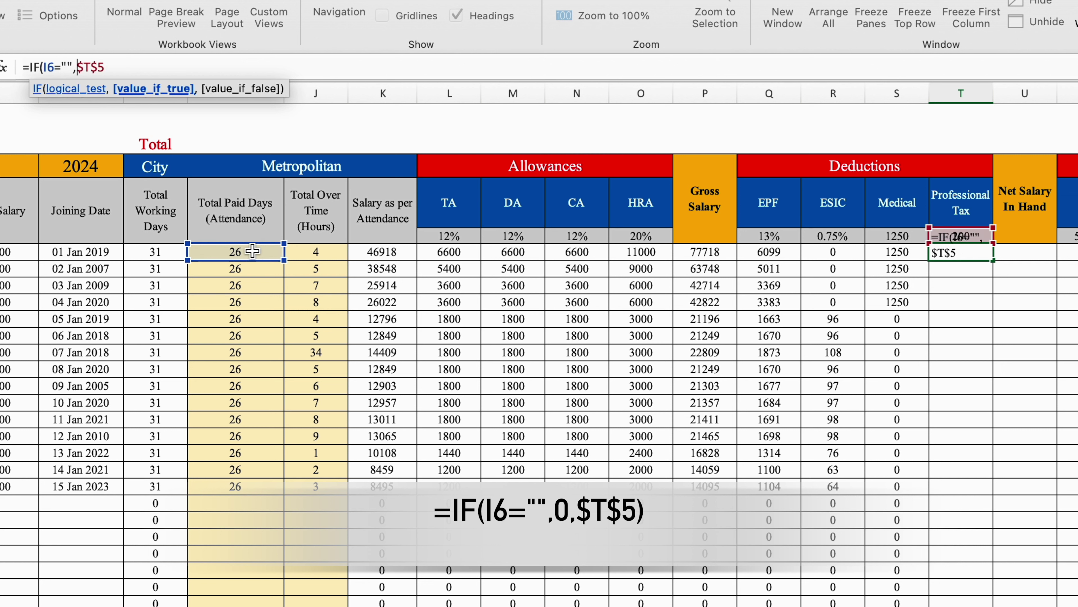
text(0,)
key(Return)
double_click(994, 260)
Test the tax formula by clearing paid days I6:I21, then undo to restore them.
drag(236, 251, 243, 503)
key(Delete)
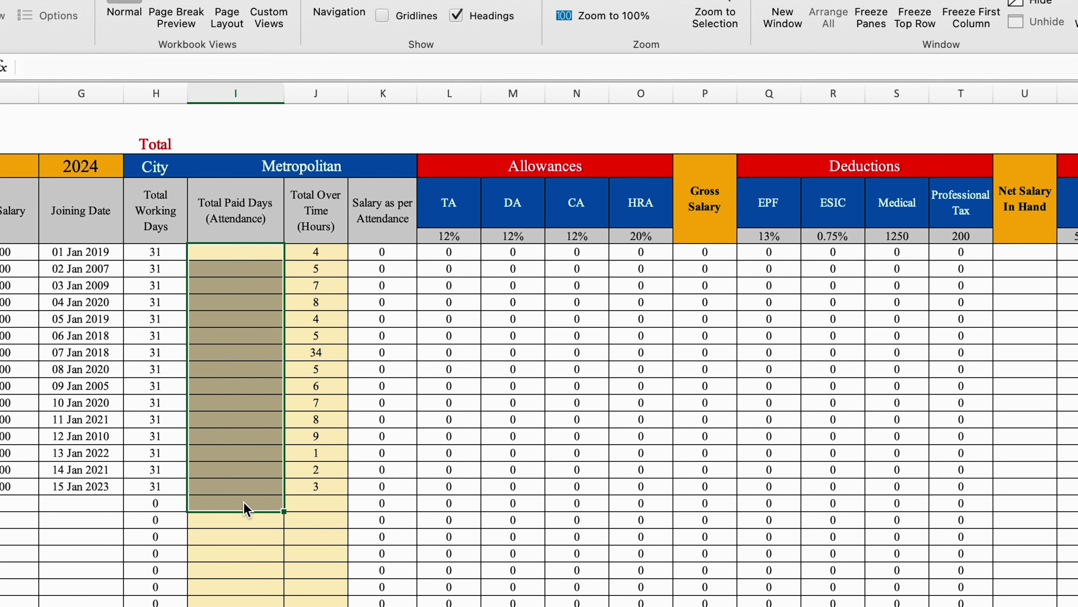
key(ctrl+z)
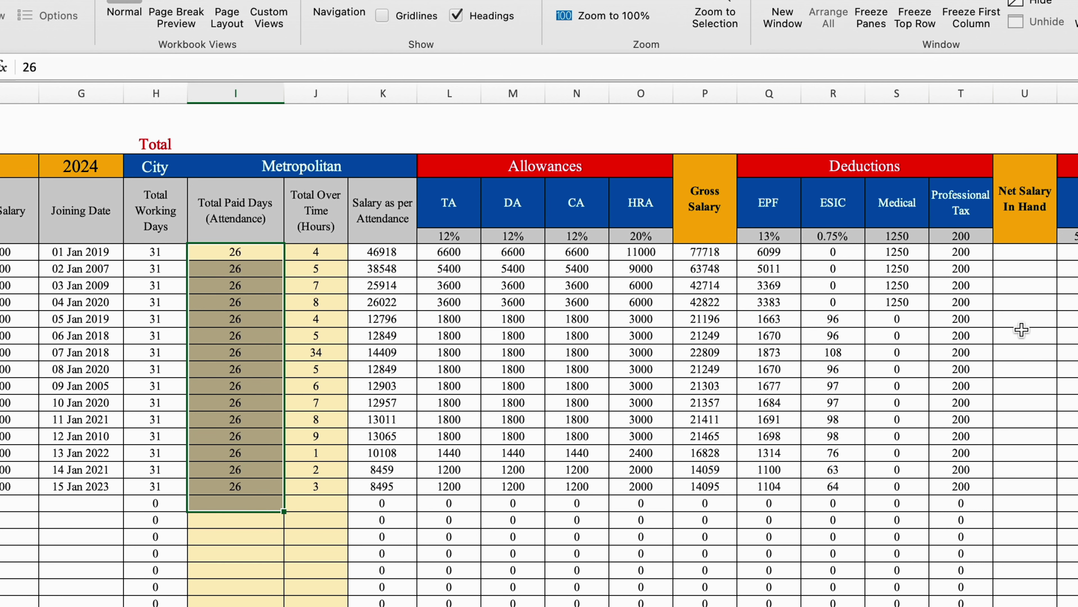
click(1016, 250)
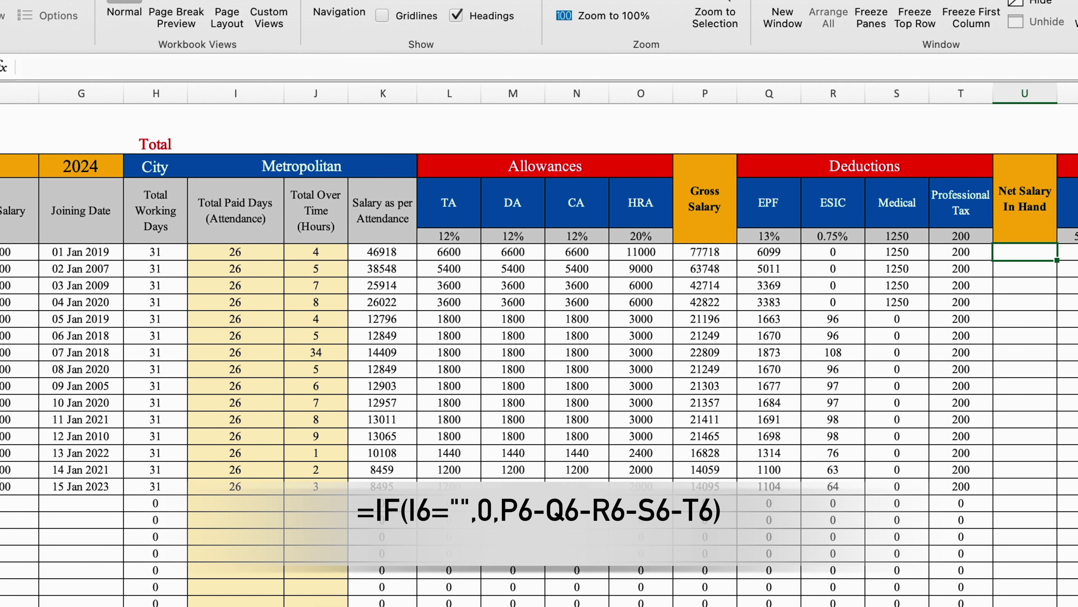
Enter =P6-Q6-R6-S6-T6 as net salary in U6, then start wrapping it in an IF.
text(=)
click(712, 250)
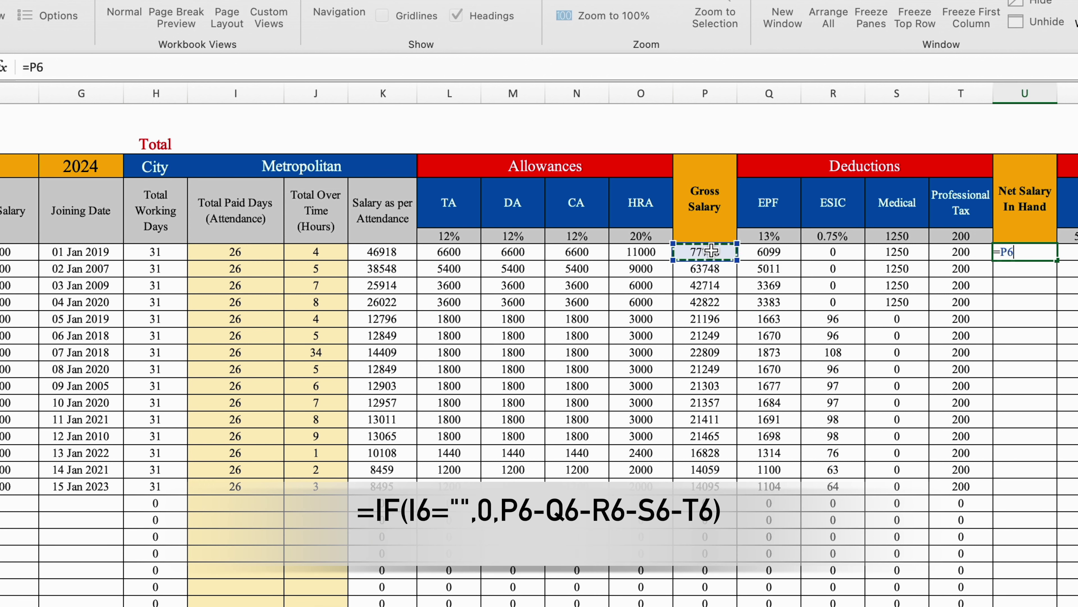
text(-Q6-R6-S6-T6)
key(Return)
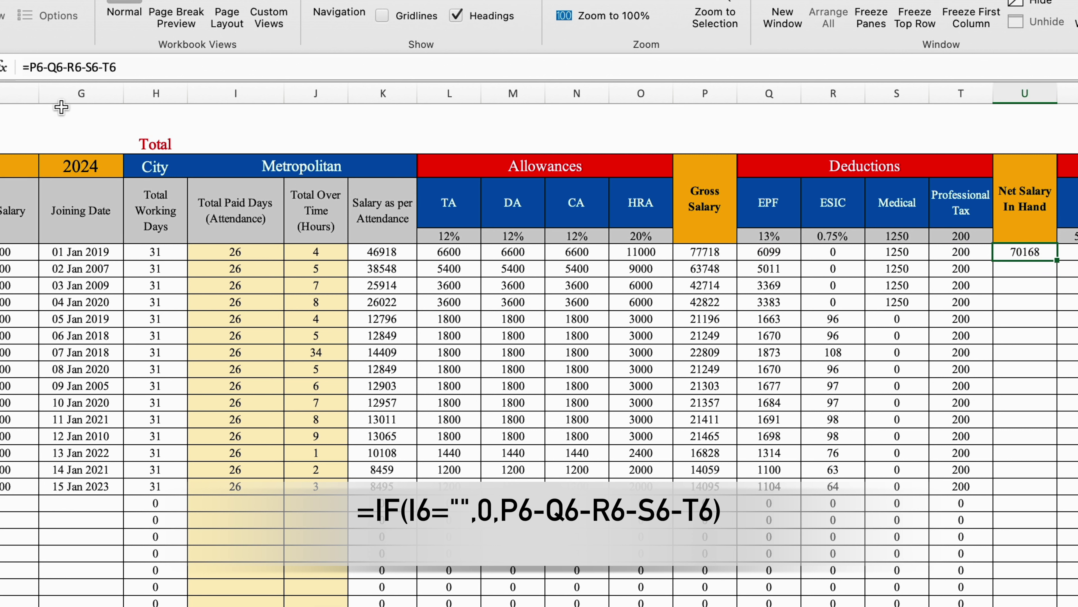
click(30, 66)
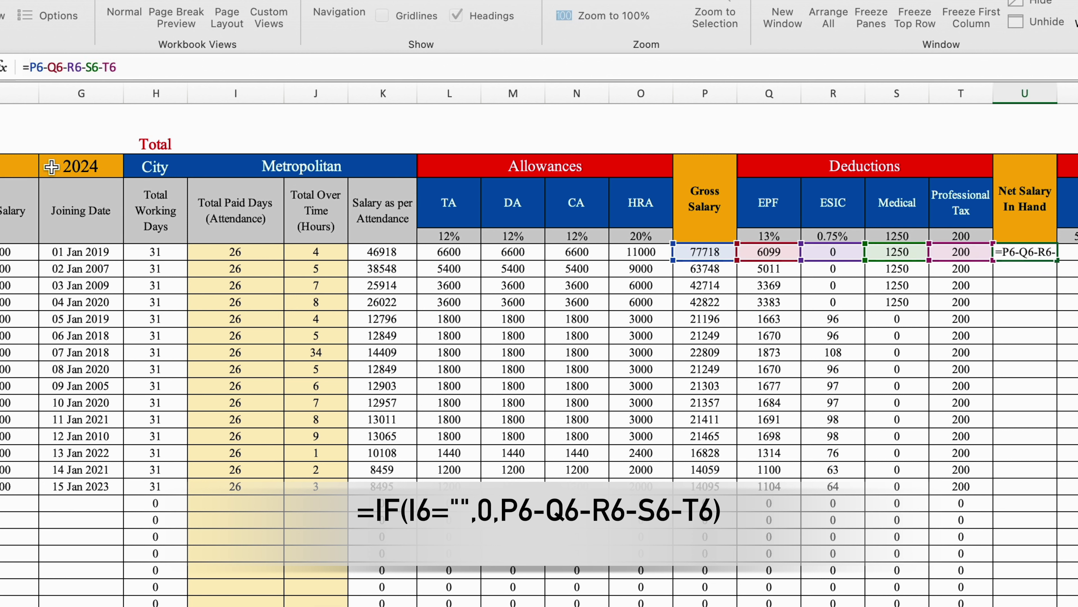
text(if)
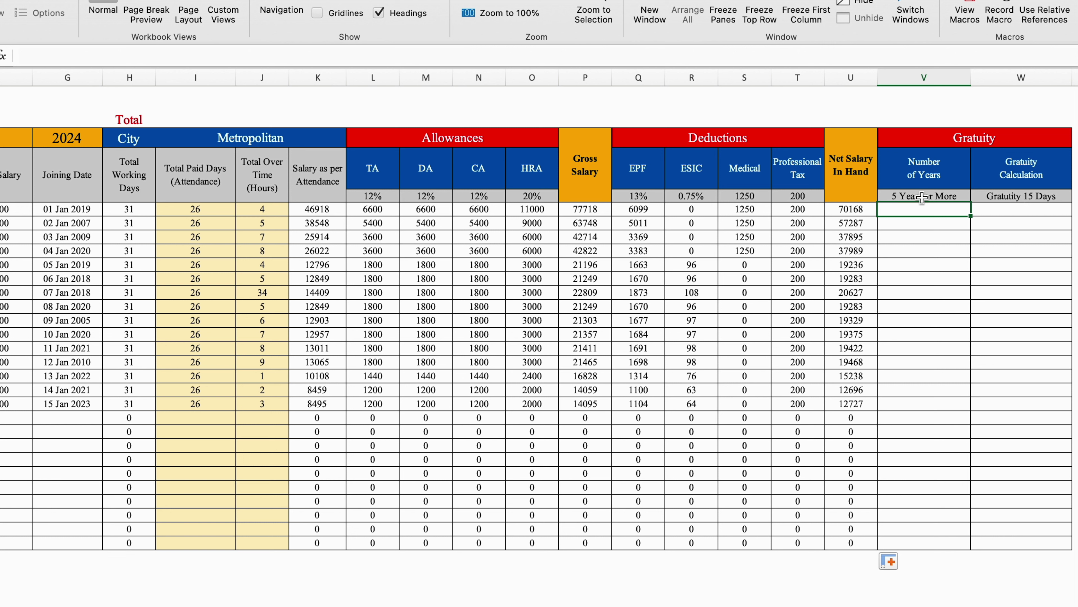
Bring up the context menu for the 5 Years or More header cell V5.
click(922, 197)
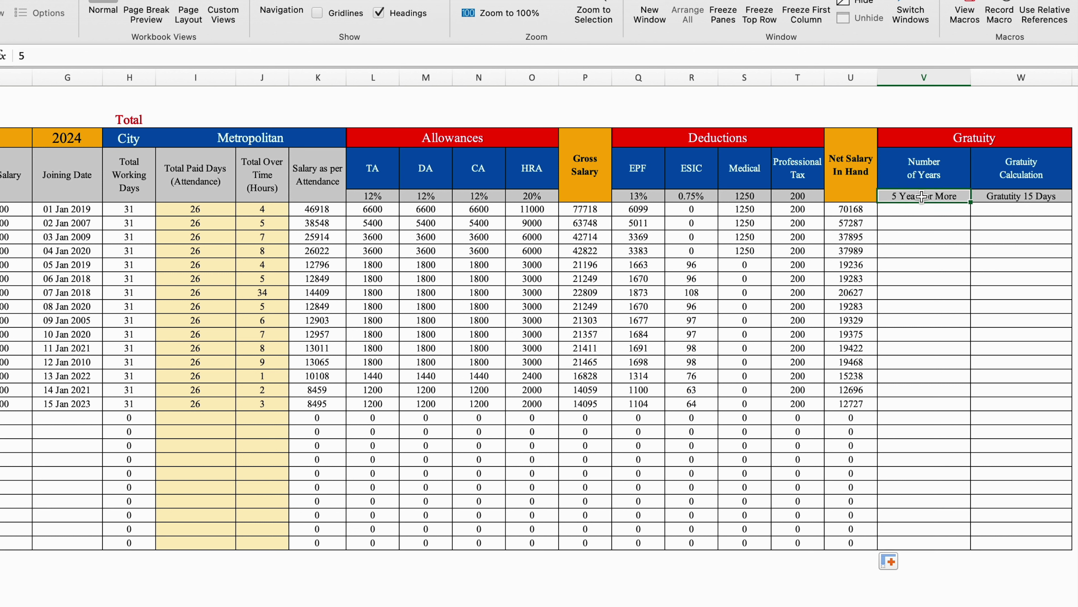
right_click(951, 198)
Give V5 the custom number format # "Years or more".
click(828, 489)
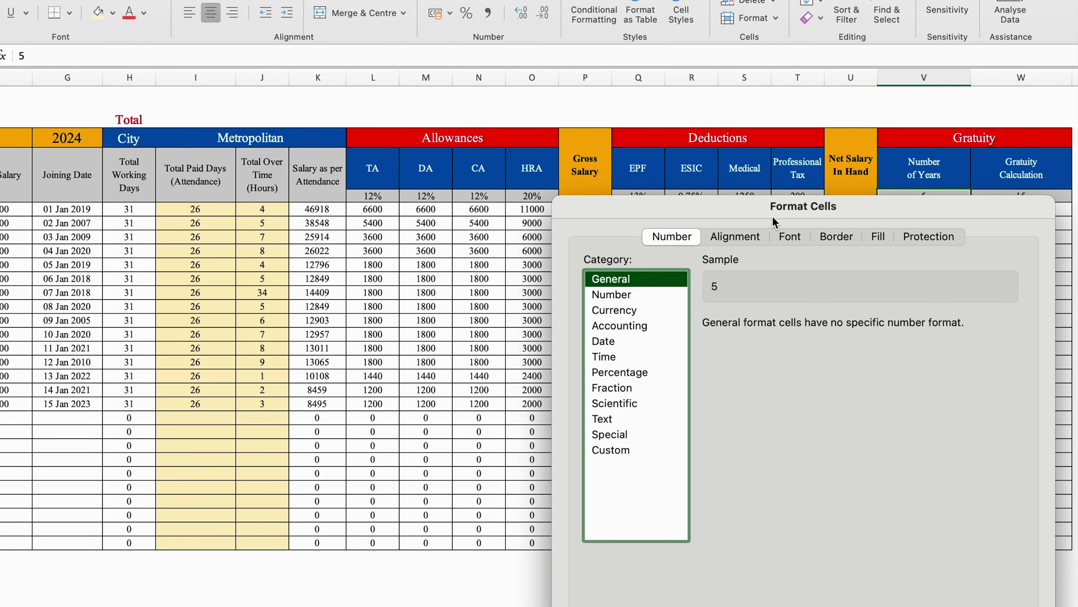
drag(773, 221, 387, 42)
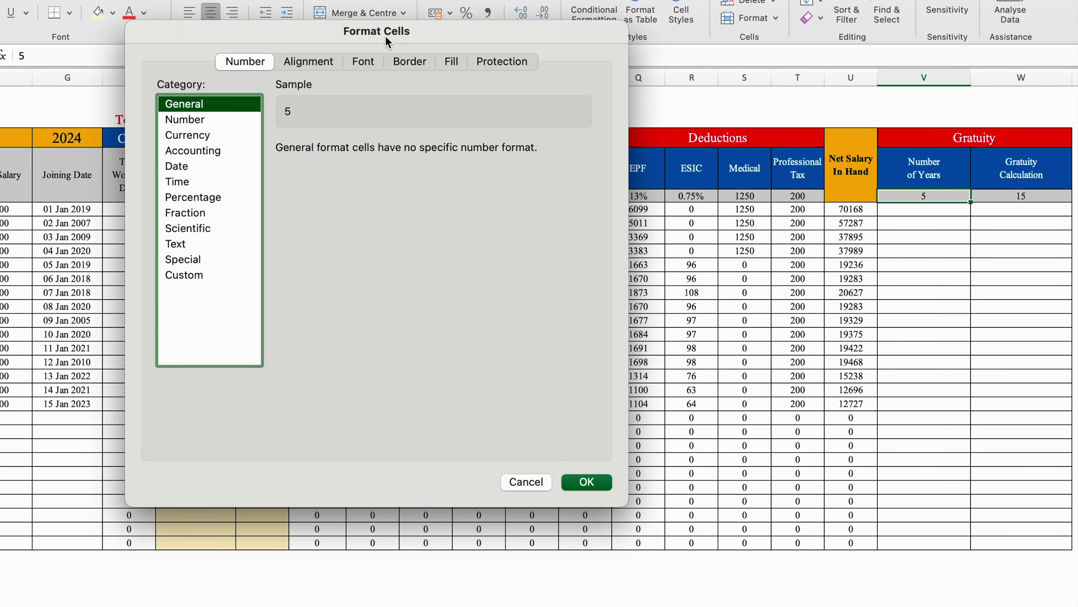
click(200, 276)
click(356, 170)
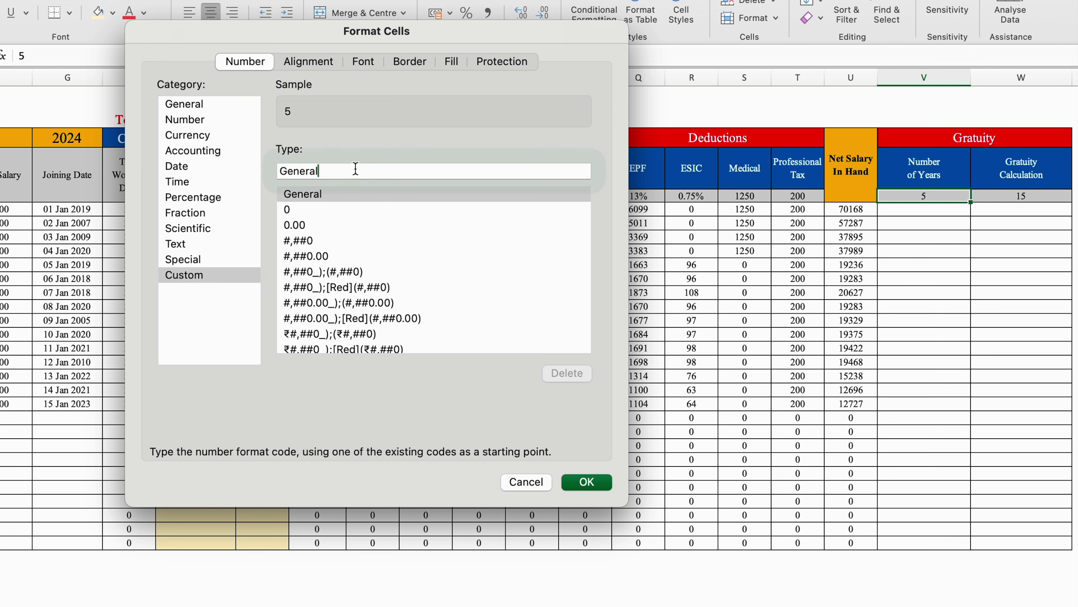
drag(356, 170, 266, 166)
key(BackSpace)
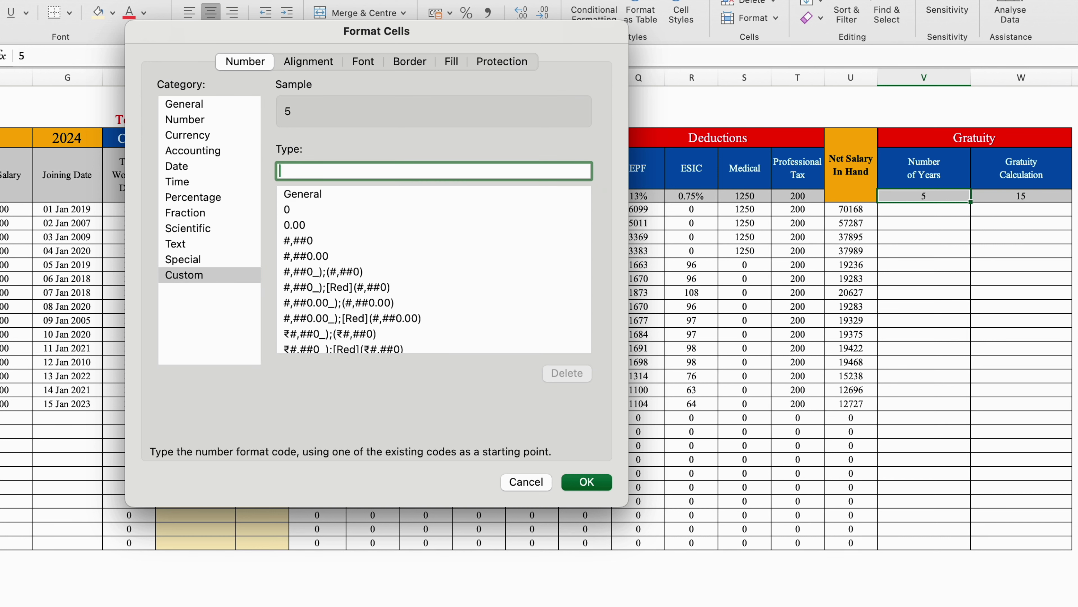
text(#)
scroll(433, 272, down, 5)
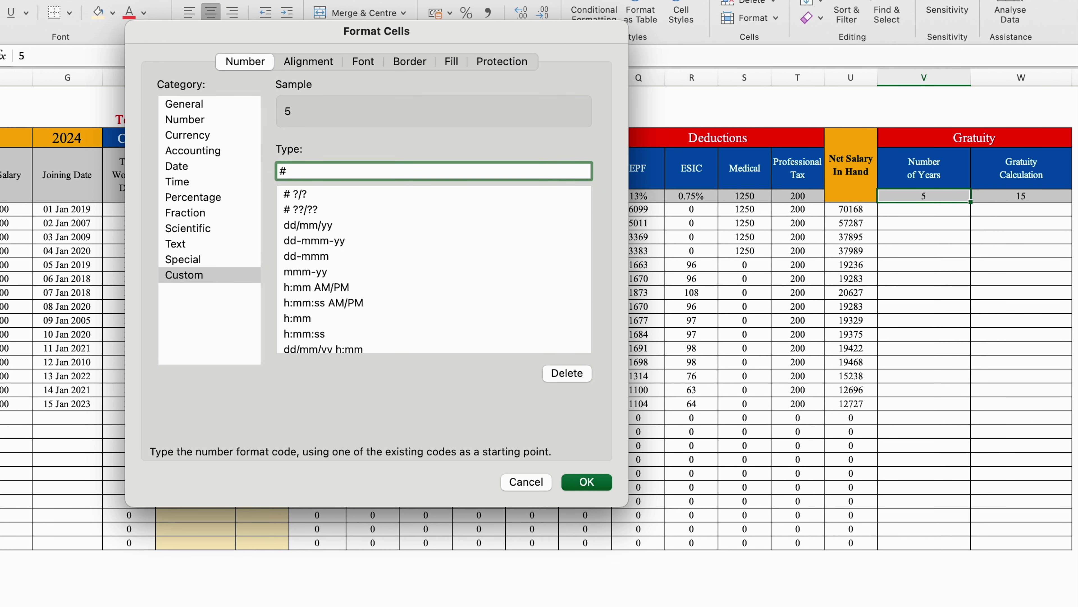
text("Years or more")
key(Return)
Give W5 the custom format "Gratuity" #"Days" and start =TODAY()-G6 in V6.
key(Right)
key(super+1)
click(132, 281)
text("Gratuity" )
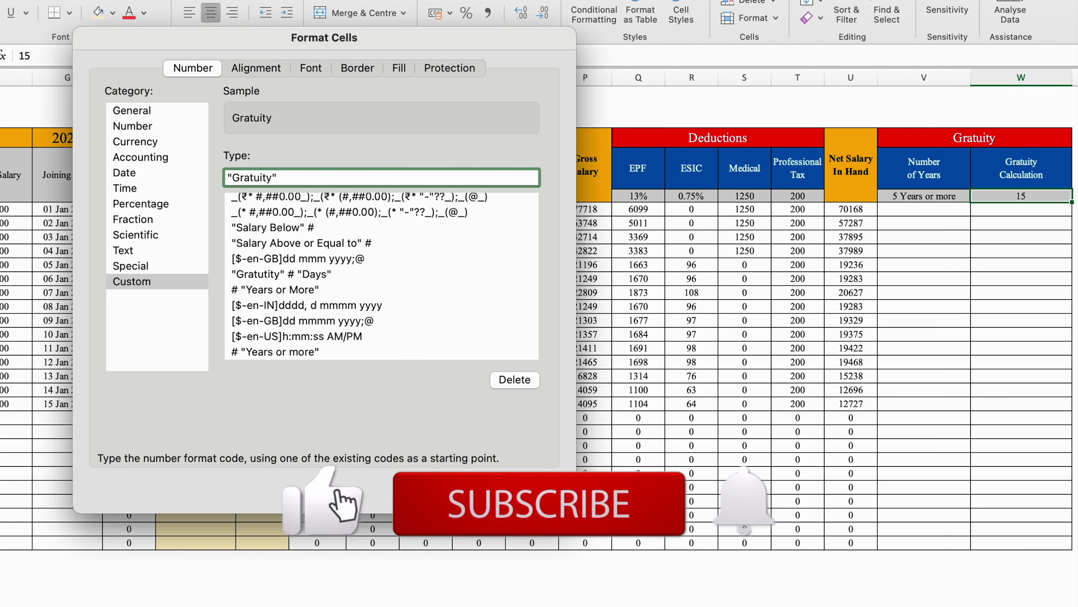
text(#)
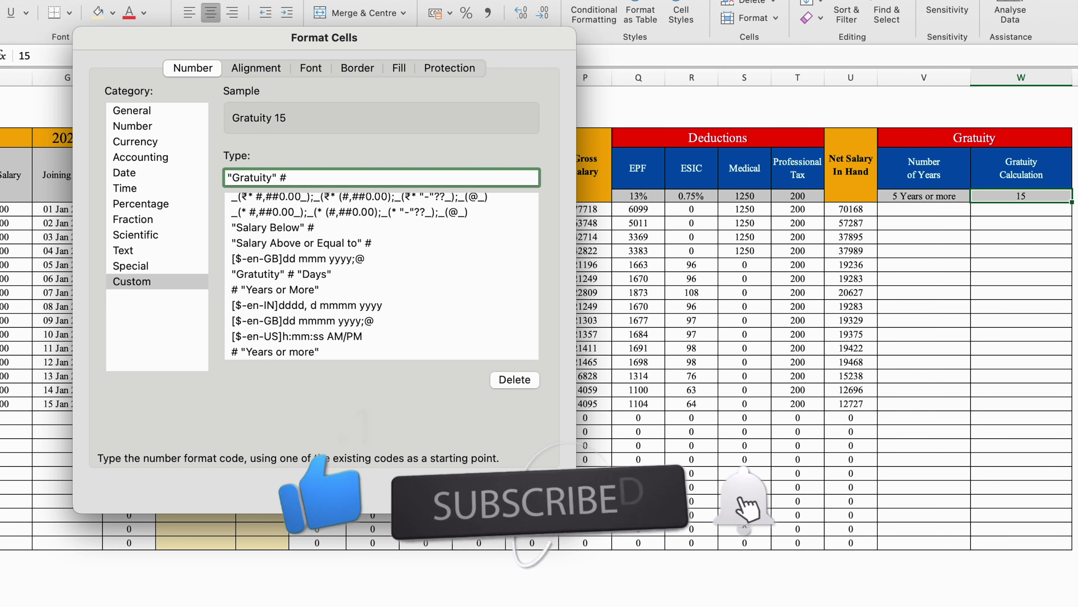
text("D)
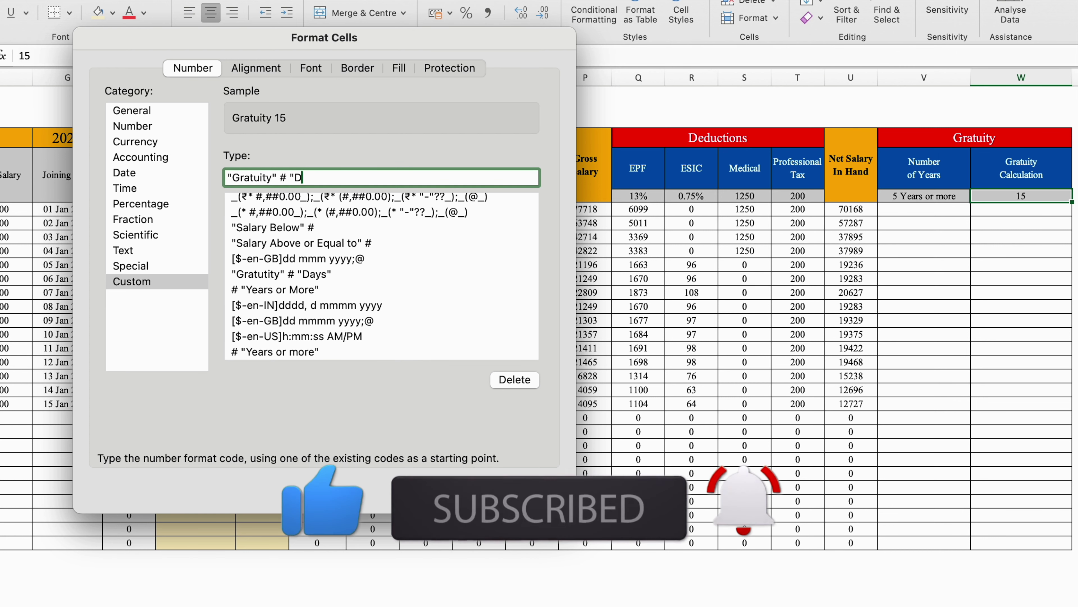
text(ays")
key(Return)
click(924, 209)
text(=TODAY()-G6)
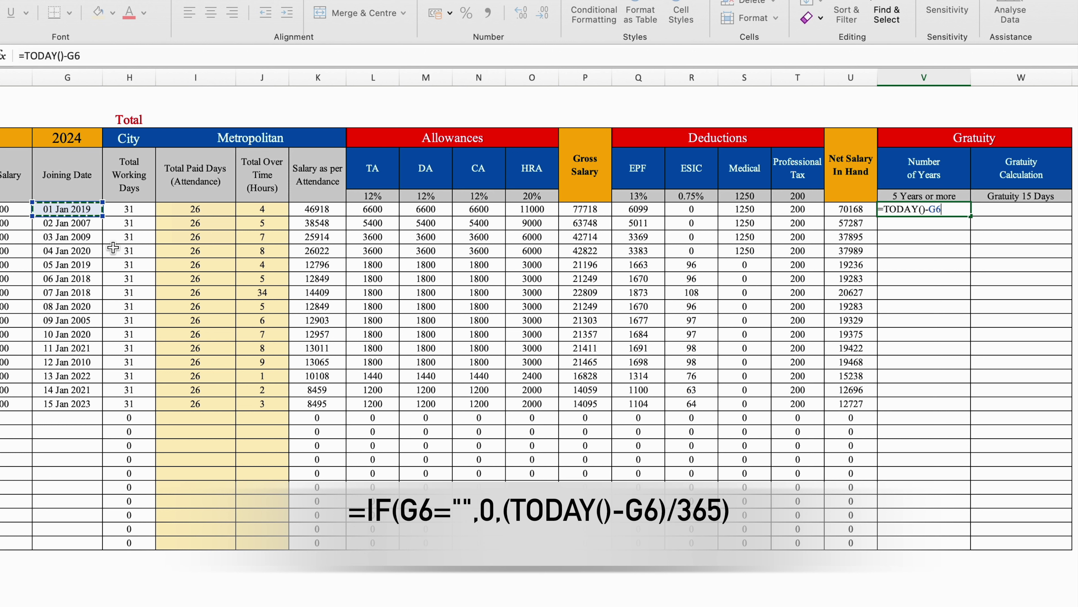
Convert the V6 days-since-joining formula to years with (TODAY()-G6)/365.
key(ctrl+Return)
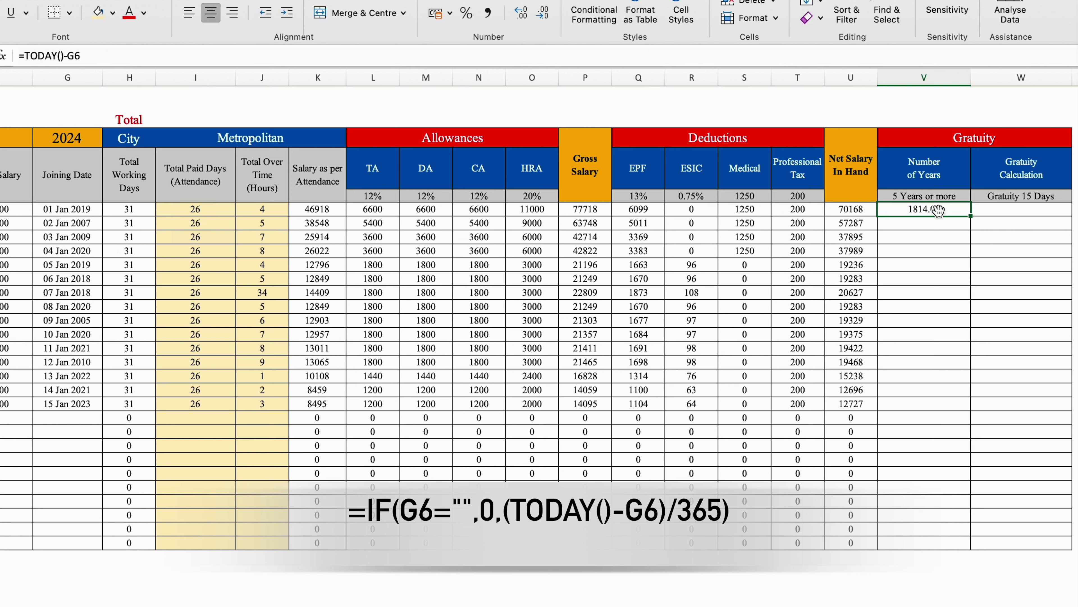
click(178, 57)
text())
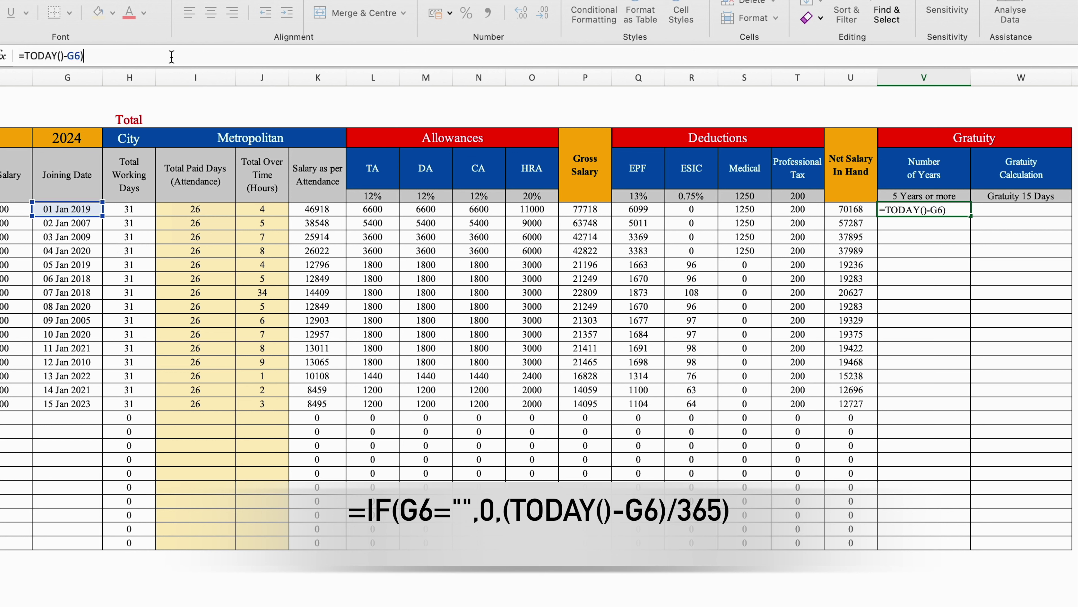
click(25, 56)
text(()
click(111, 59)
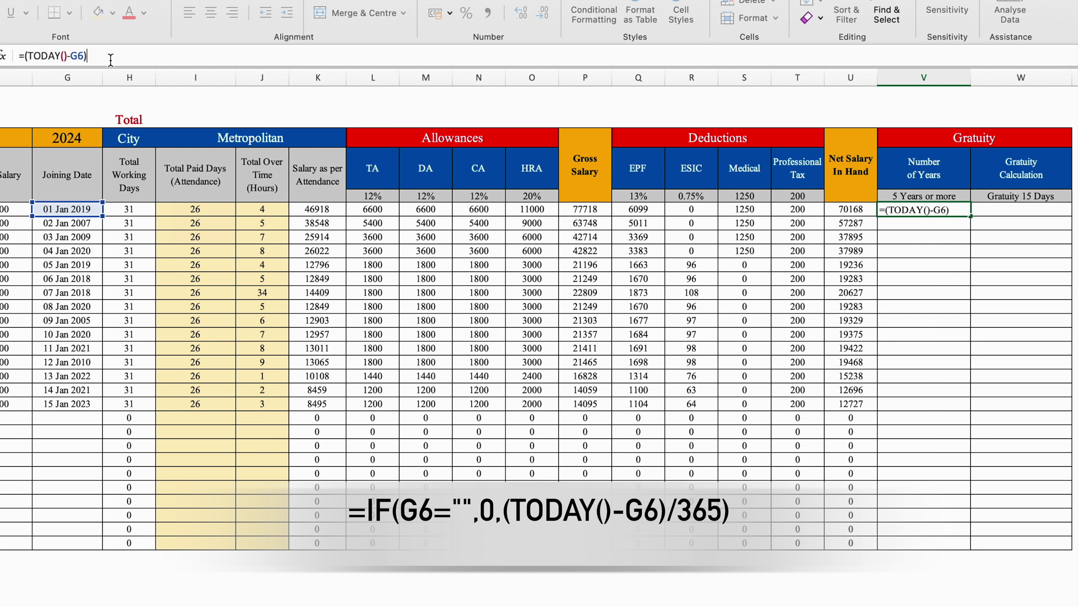
text(/365)
Wrap it as =IF(G6="",0,(TODAY()-G6)/365) and fill it down column V.
click(22, 56)
text(IF(G6="",0,)
click(169, 57)
text())
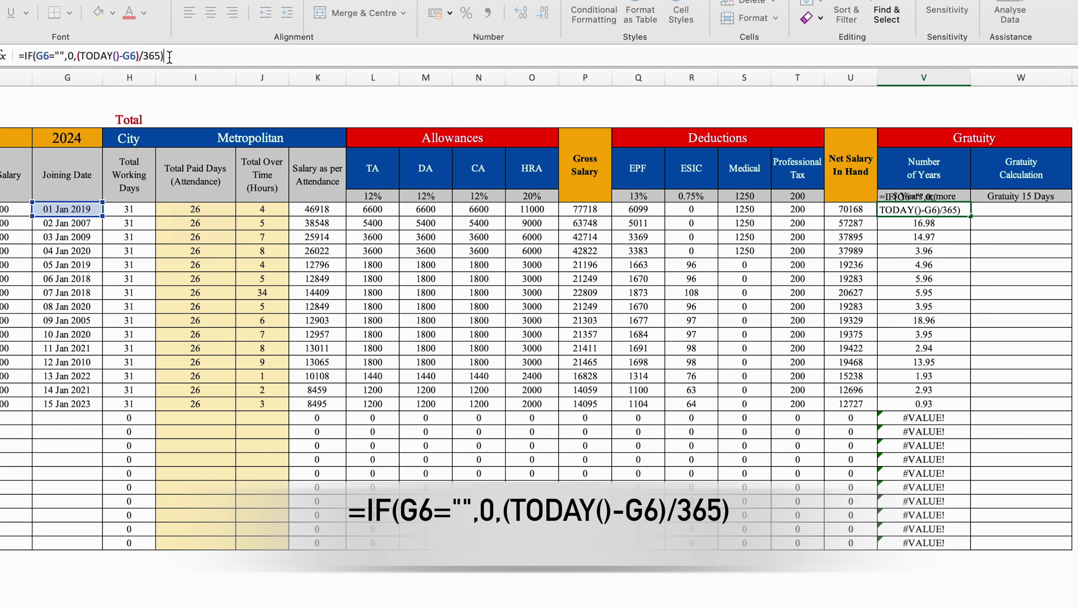
key(Return)
click(924, 209)
drag(971, 215, 972, 548)
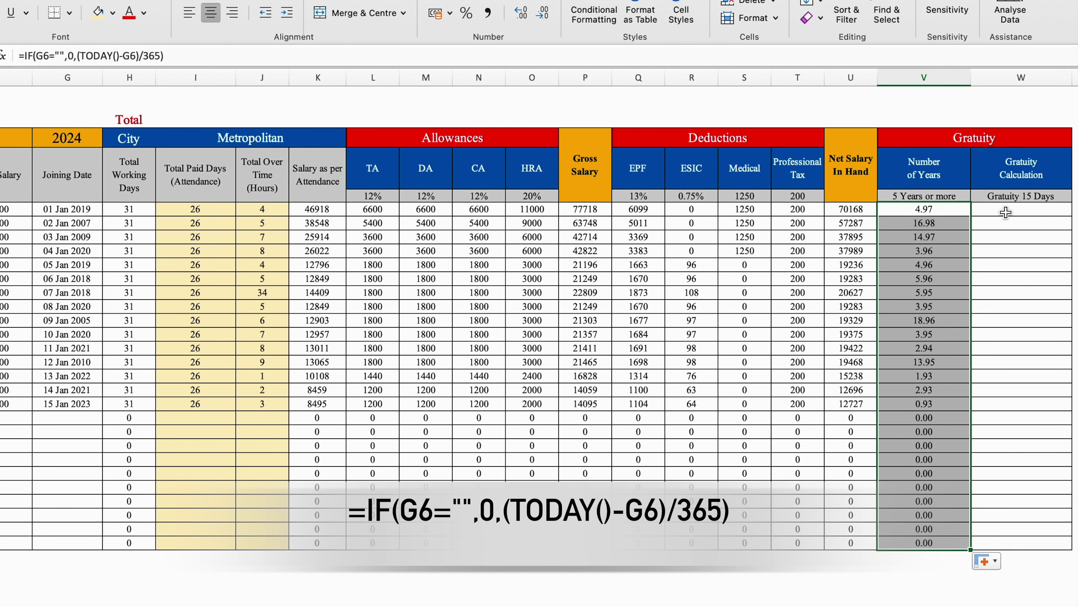
Enter =F6/H6*$W$5*V6 in W6 as the first employee's gratuity.
click(1021, 209)
text(=)
click(54, 227)
text(/)
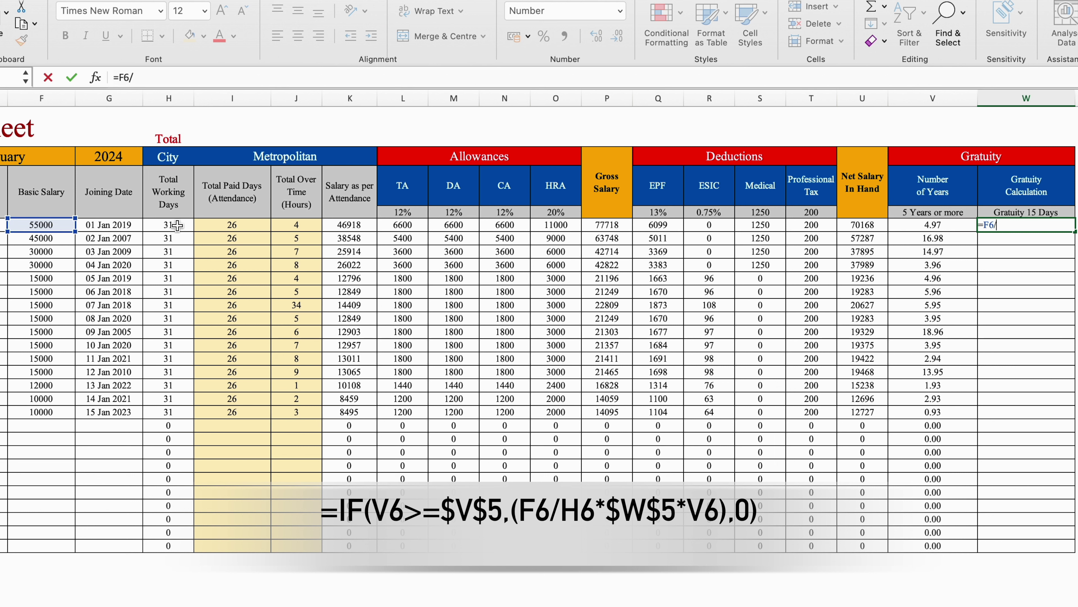
click(178, 224)
text(*)
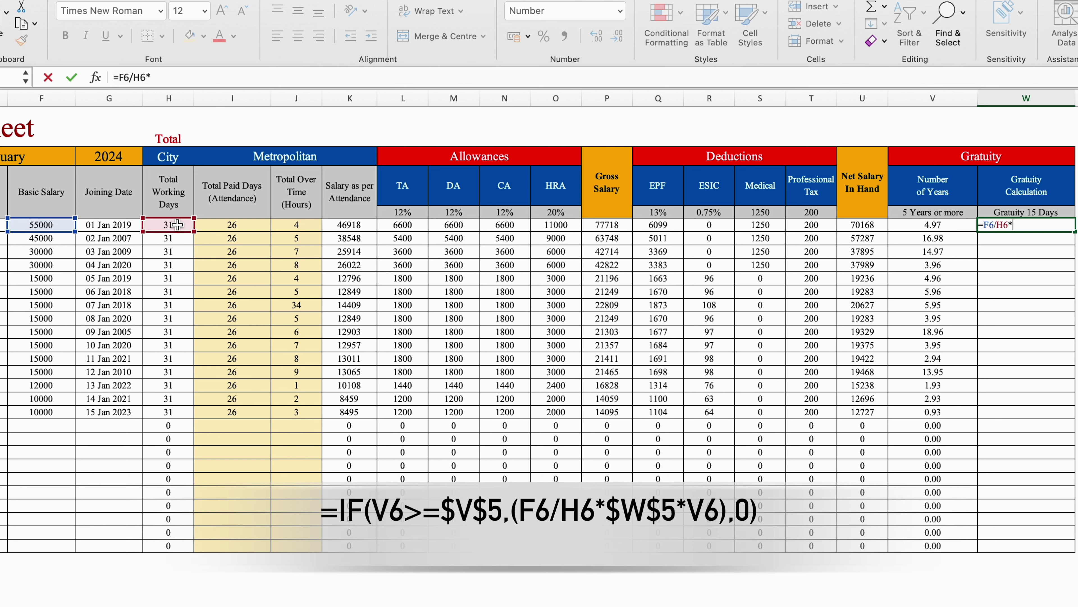
click(1050, 212)
key(F4)
text(*)
click(949, 227)
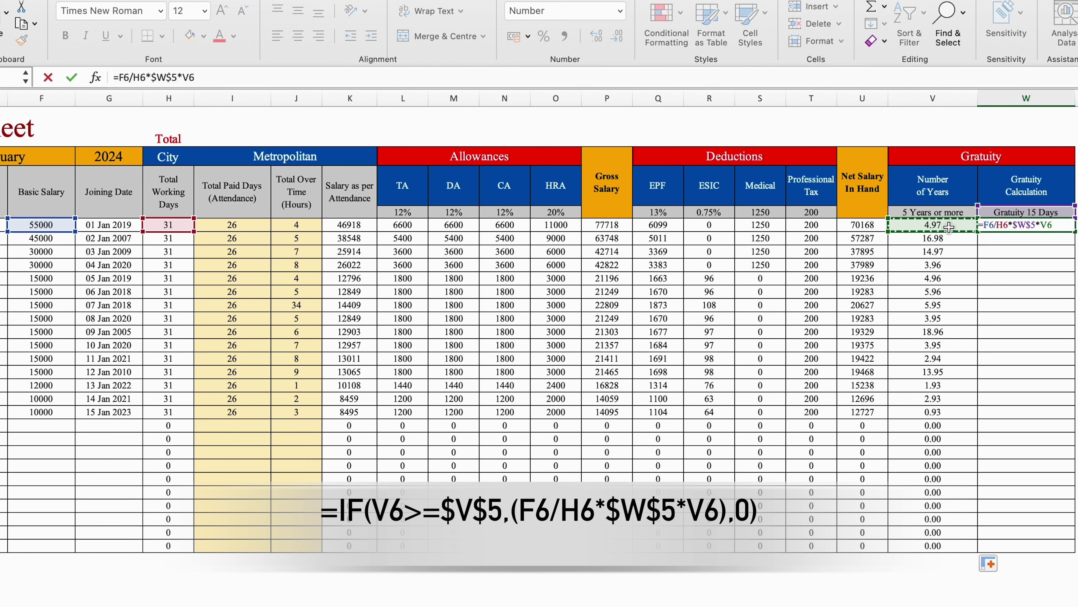
key(Return)
click(1006, 230)
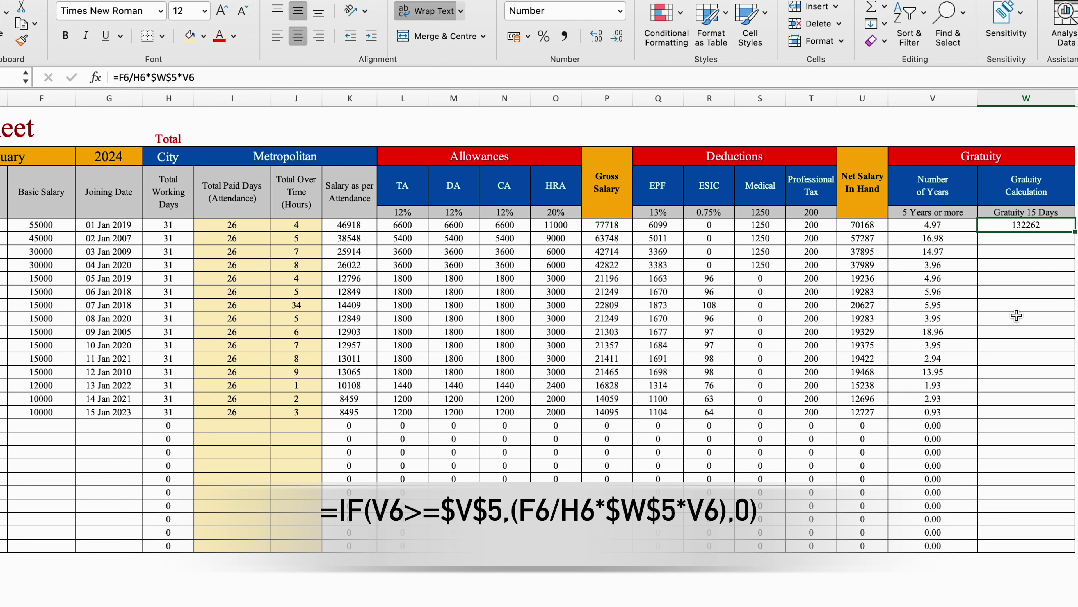
Fill gratuity down and rewrite W6 as =IF(V6>=$V$5,(F6/H6*$W$5*V6),0).
double_click(1075, 232)
click(114, 77)
text(IF(V6>=$V$5,)
click(359, 76)
text(),0)
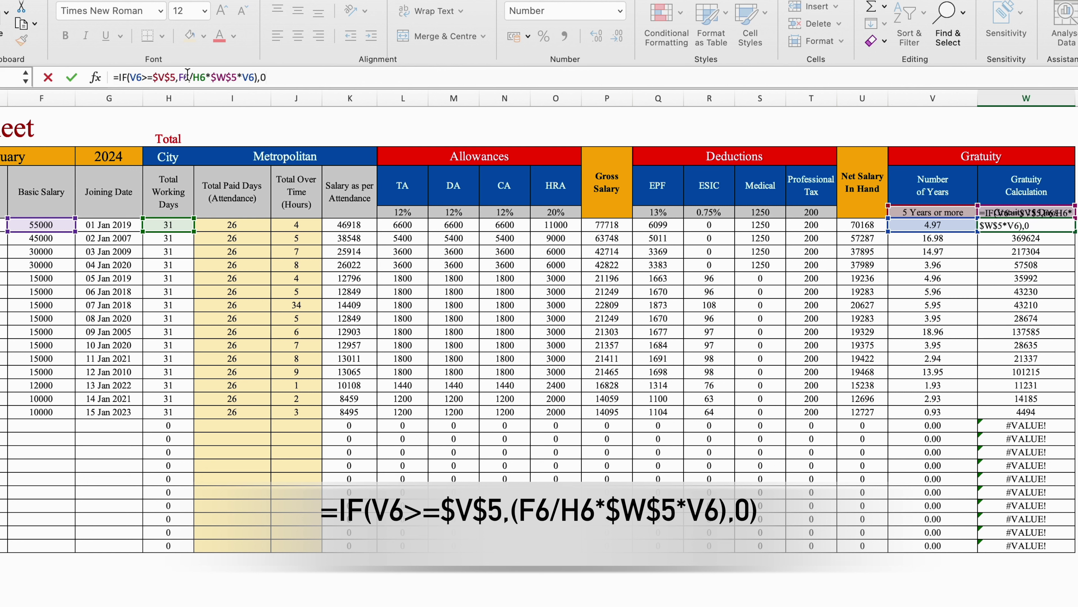
click(179, 77)
text(()
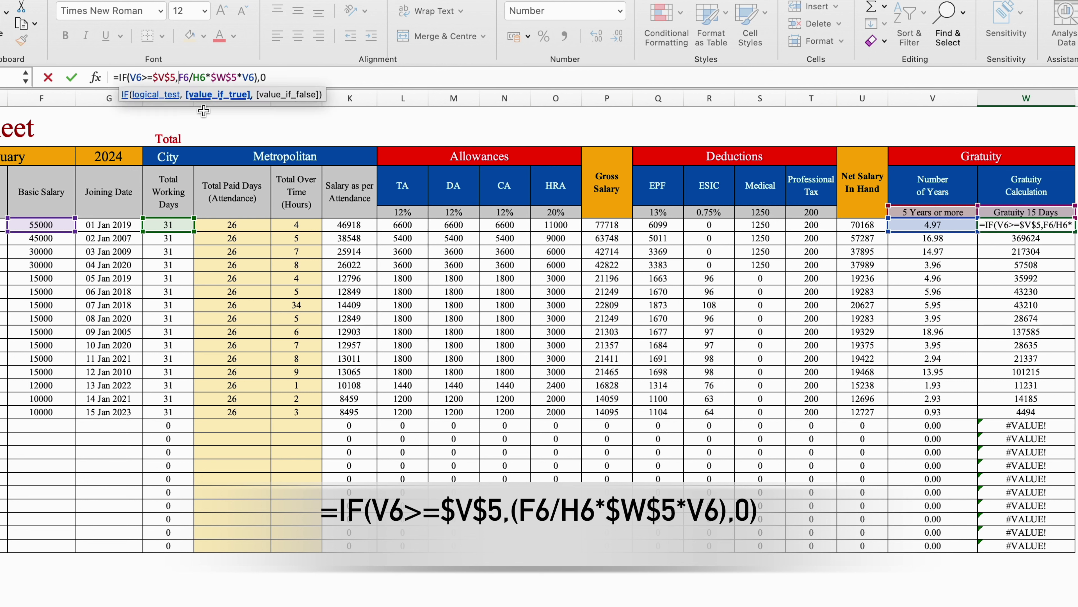
click(272, 78)
text(0)
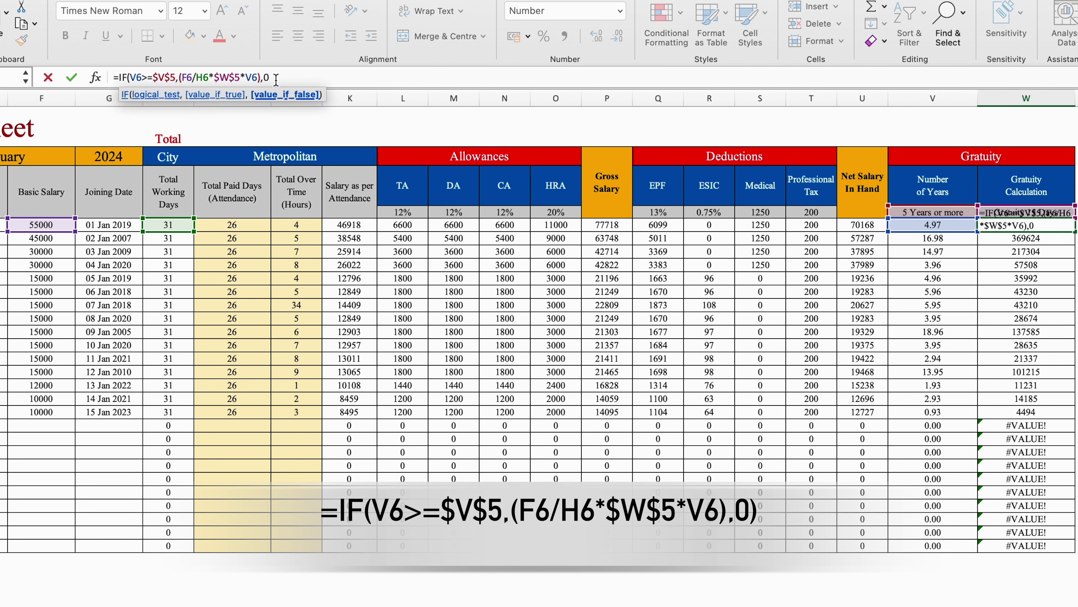
text())
key(Return)
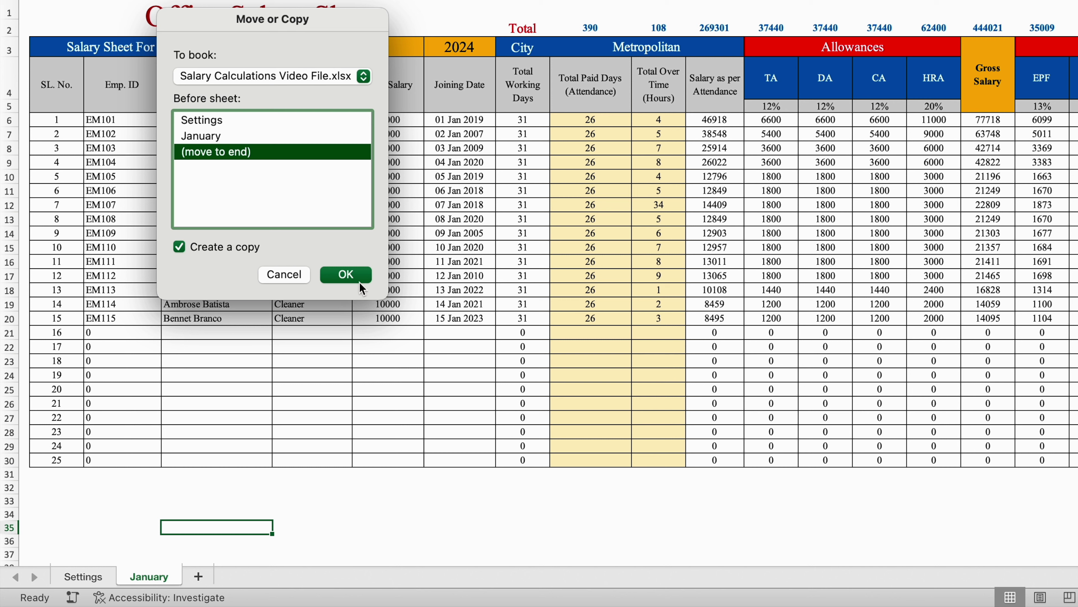
Confirm copying January to the end of the workbook, then bring up the January (2) tab options.
click(345, 273)
click(164, 578)
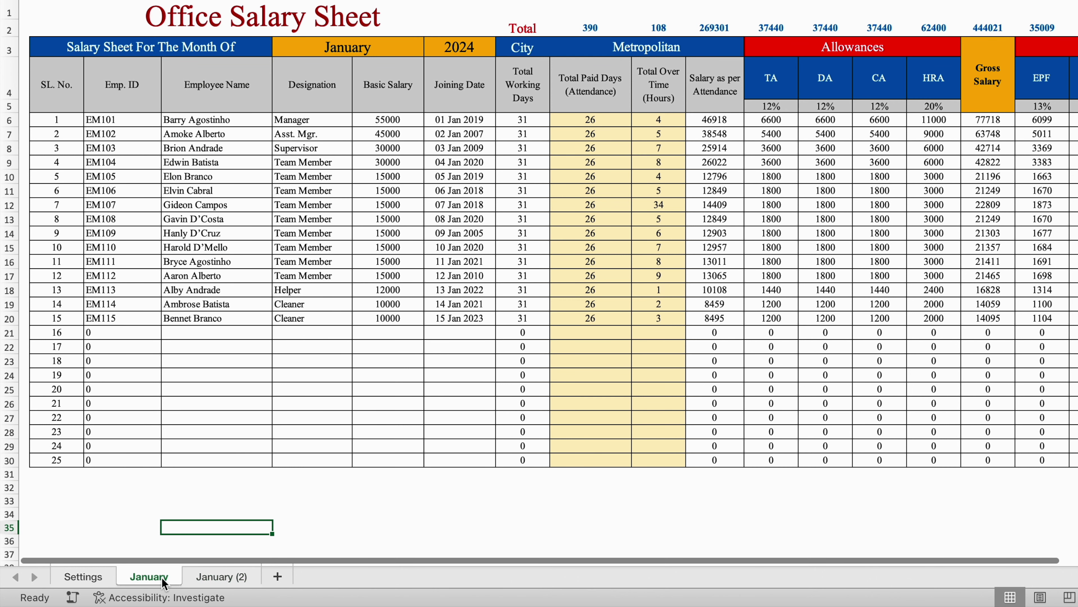
right_click(216, 573)
text(Conso)
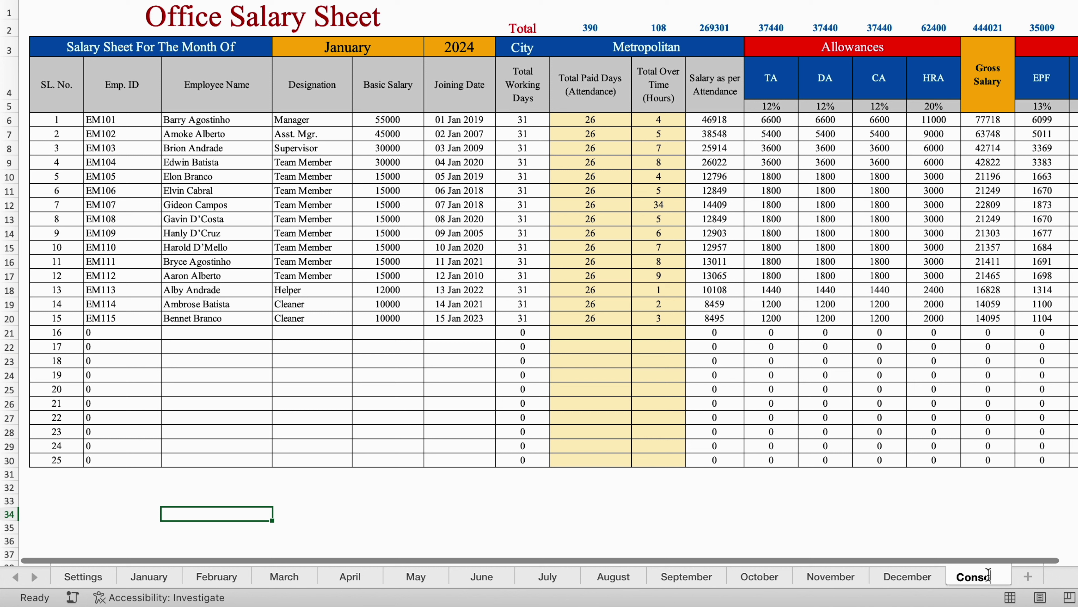
Finish naming the copy Consolidated and clear its month and year header cells.
text(idated)
drag(339, 47, 450, 47)
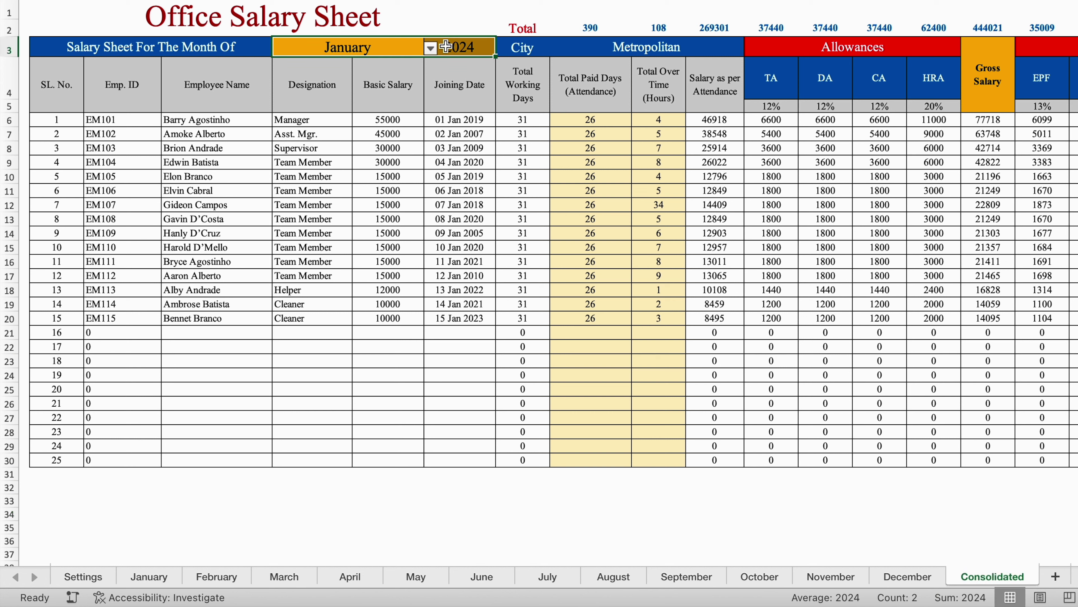
key(Delete)
drag(447, 236, 774, 493)
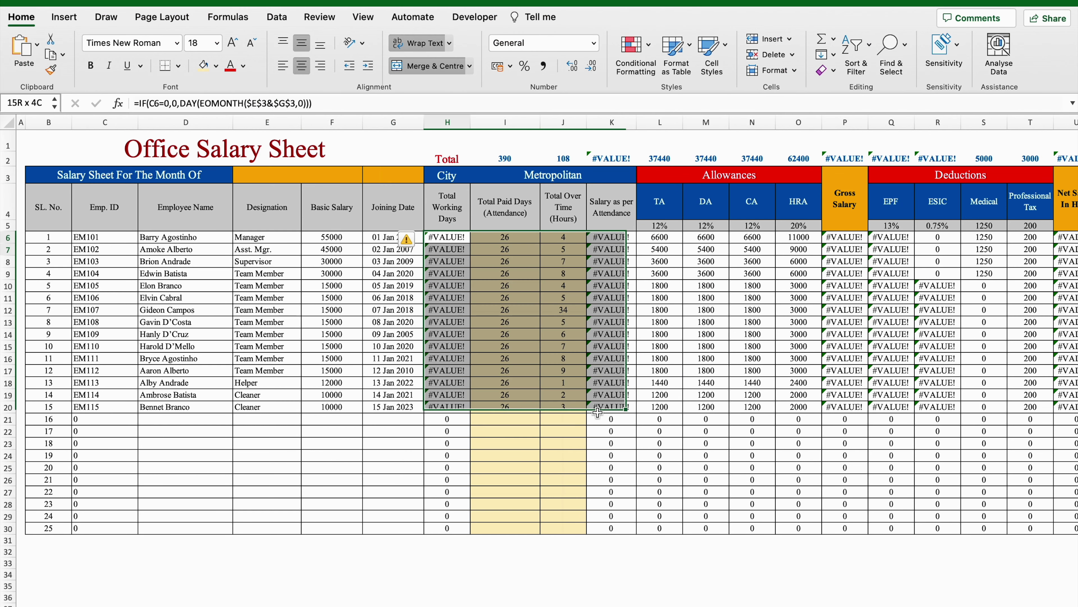
Build Consolidated H6 as the sum of H6 from every month sheet, January through December.
click(753, 400)
click(752, 399)
text(+)
click(753, 400)
text(+)
click(753, 399)
text(+)
click(753, 400)
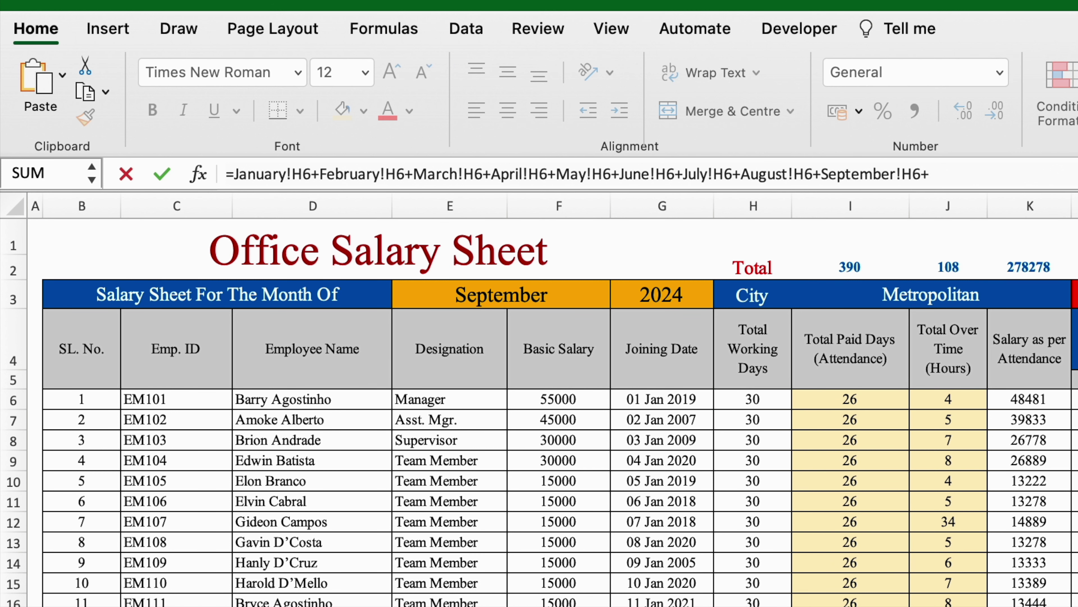
click(752, 400)
click(753, 400)
click(764, 396)
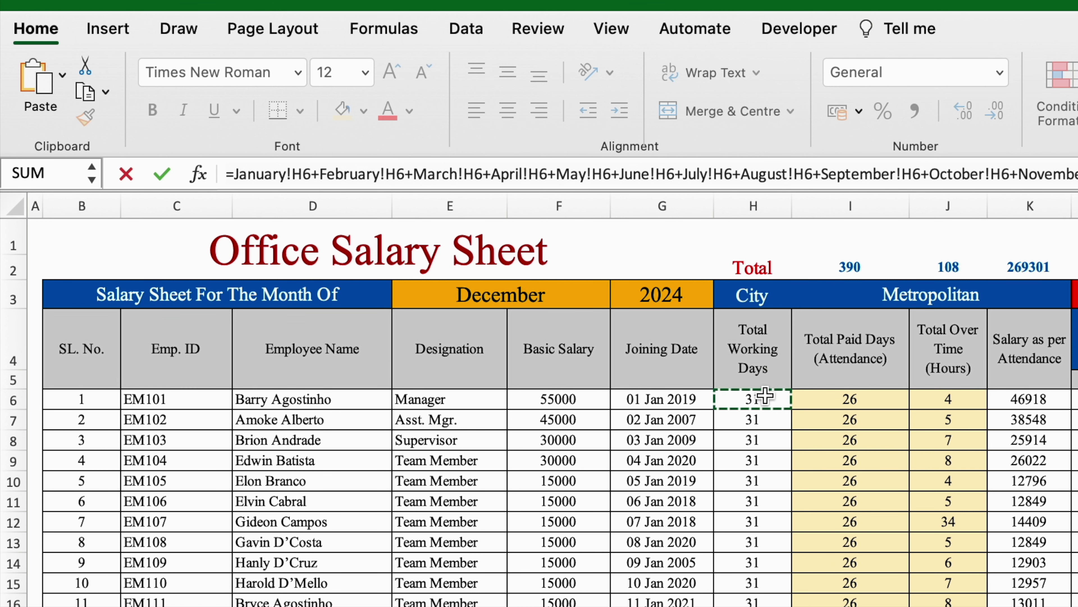